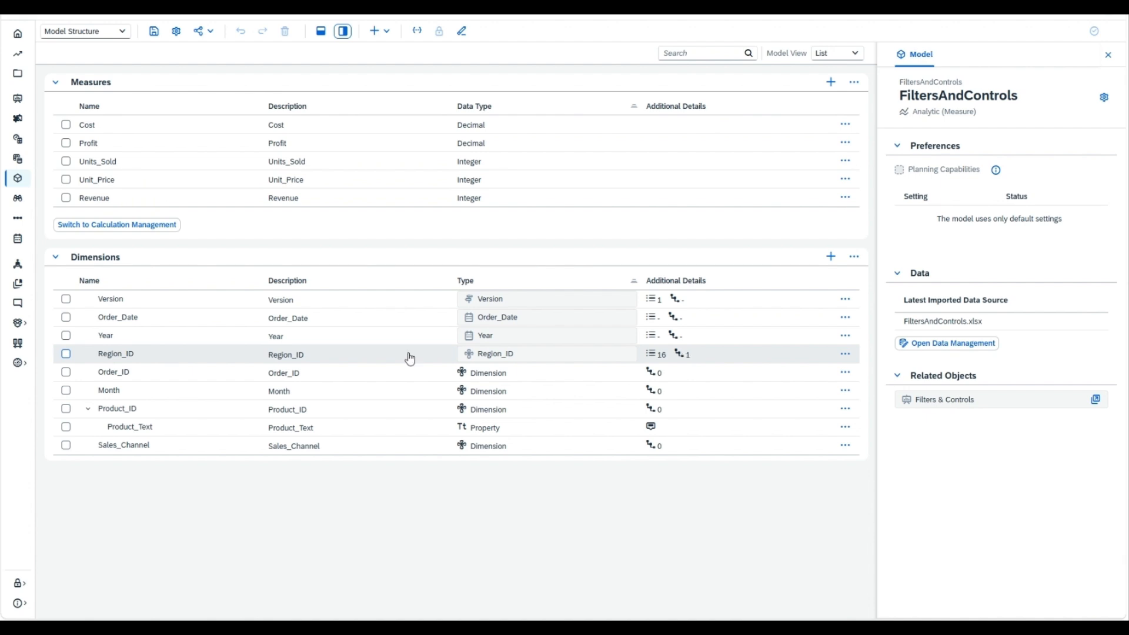
Open the Region_ID dimension table, review its region and country properties and its hierarchy, and leave the table
left_click(125, 353)
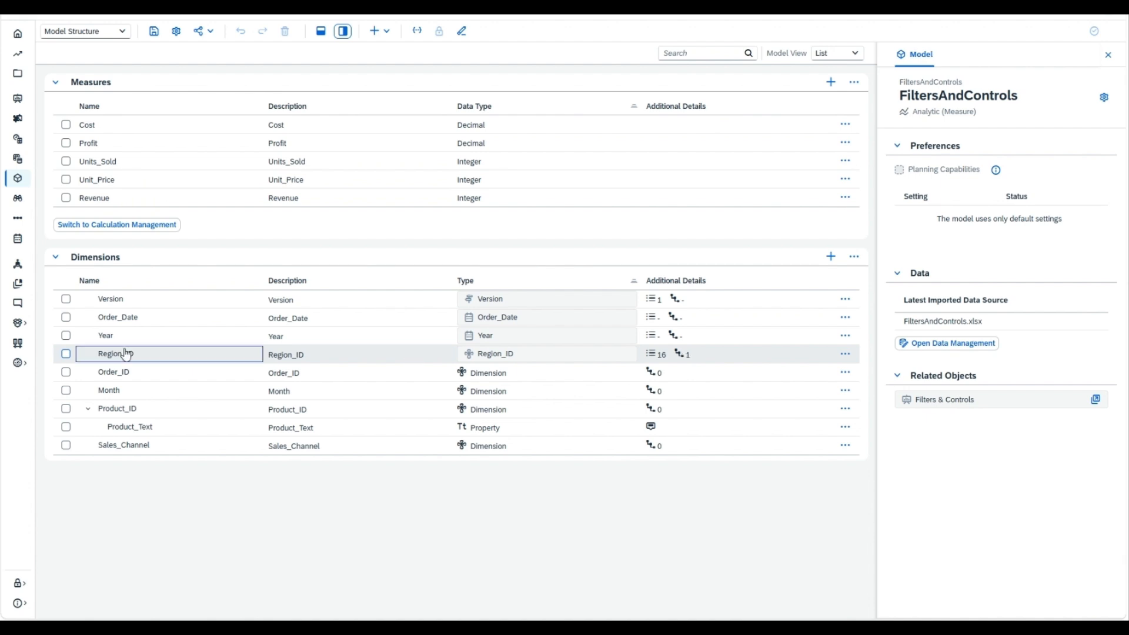
left_click(792, 359)
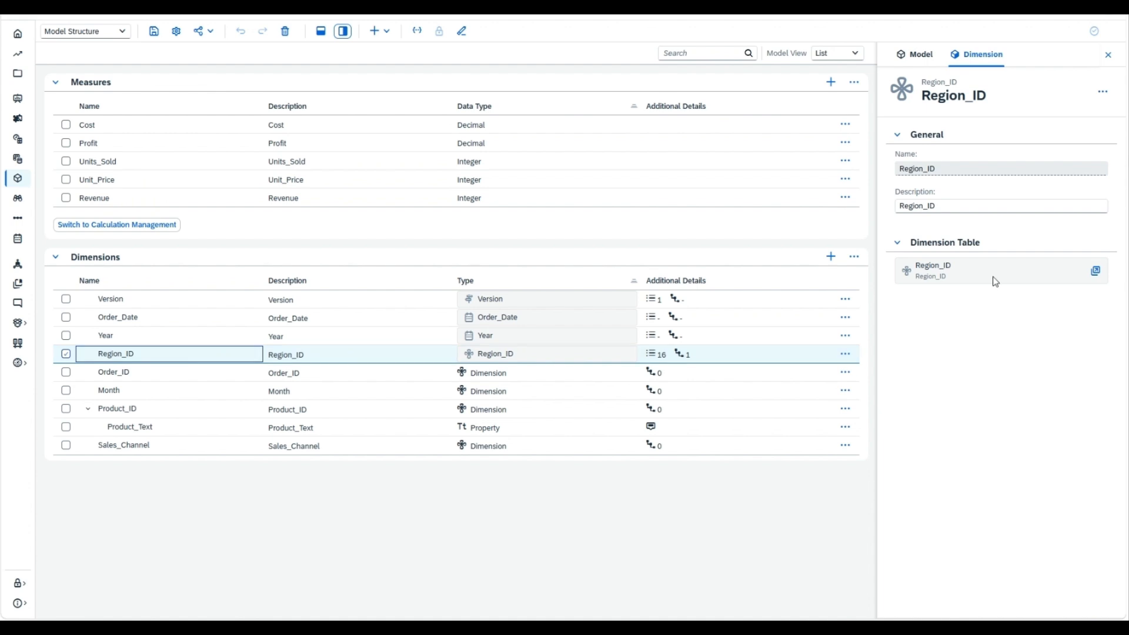
left_click(1092, 272)
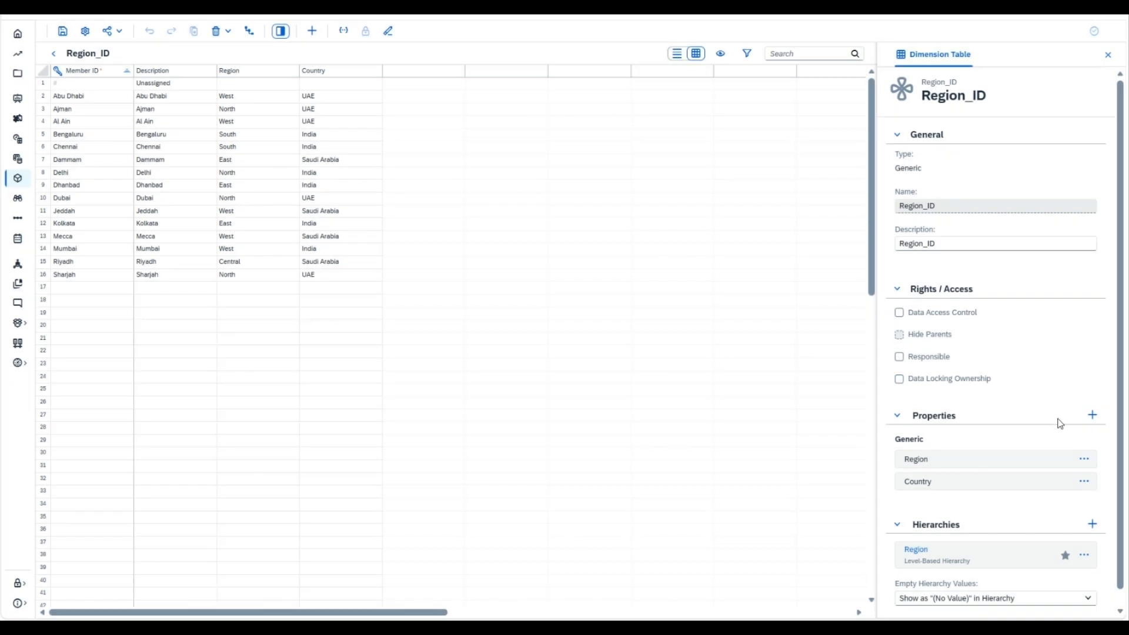
scroll(1023, 453, "down", 1)
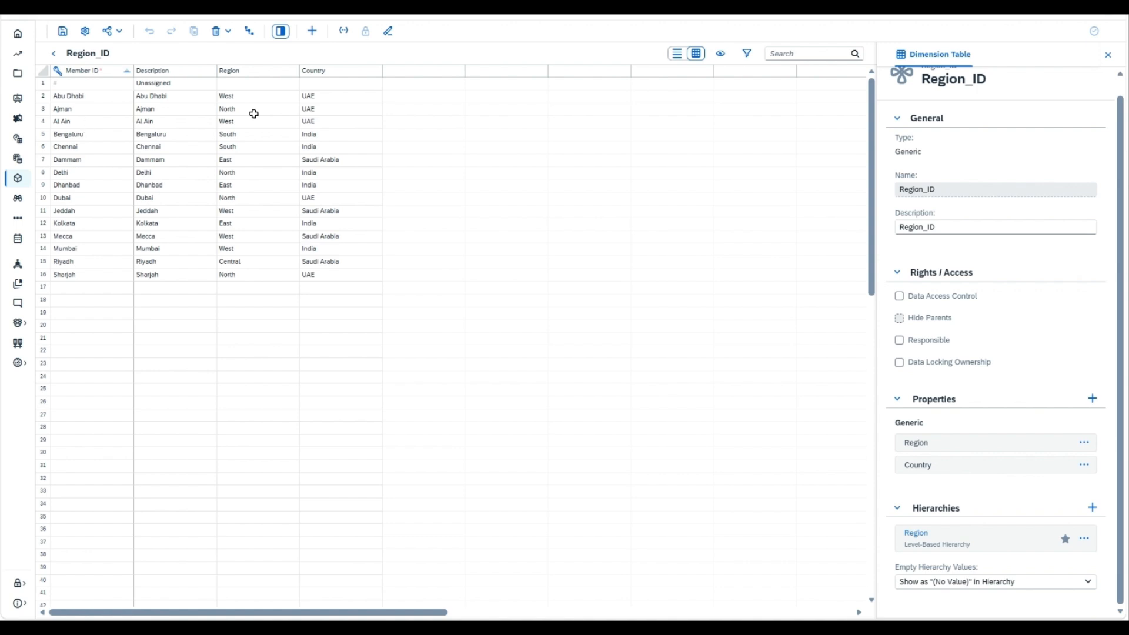
left_click(54, 55)
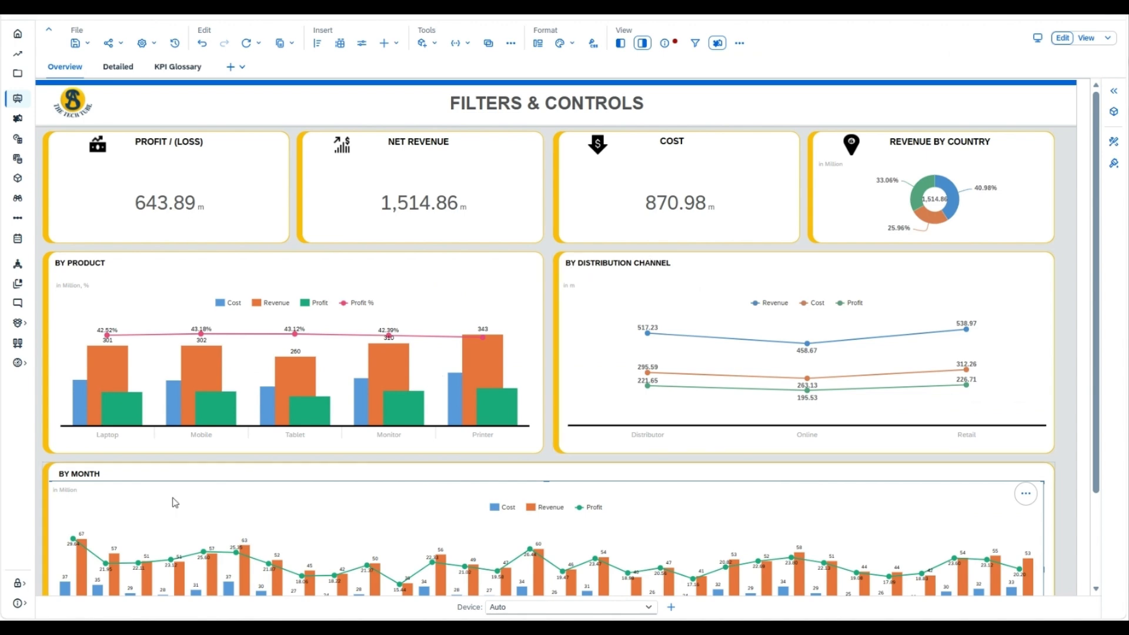
Change the title of the monthly chart on the Overview page to BY DAY
scroll(254, 496, "down", 1)
scroll(254, 495, "down", 1)
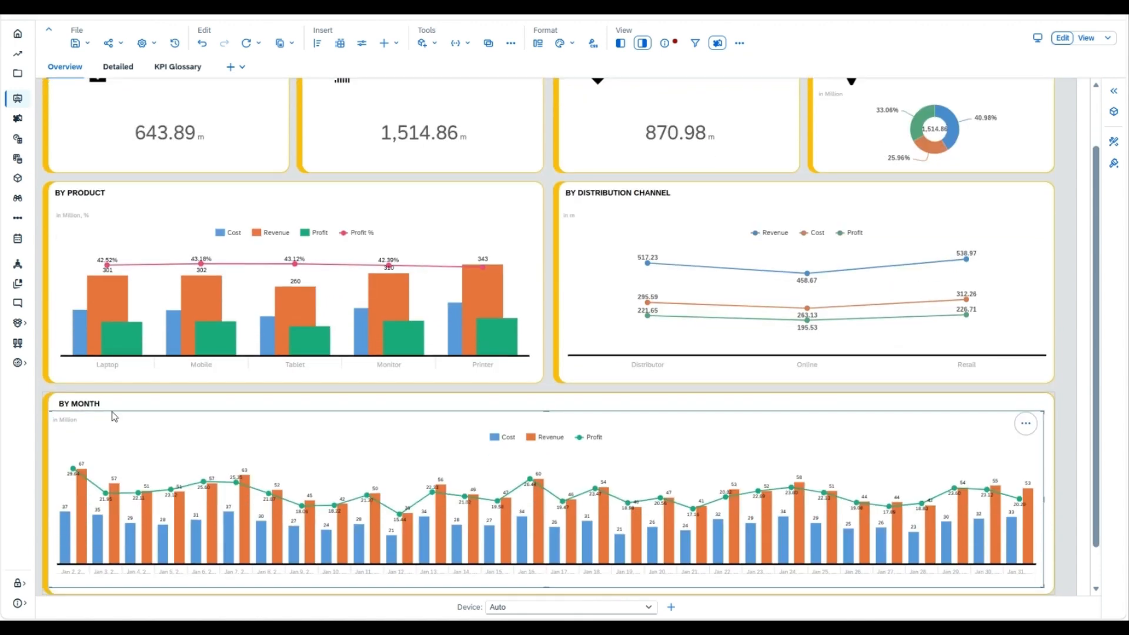
double_click(94, 405)
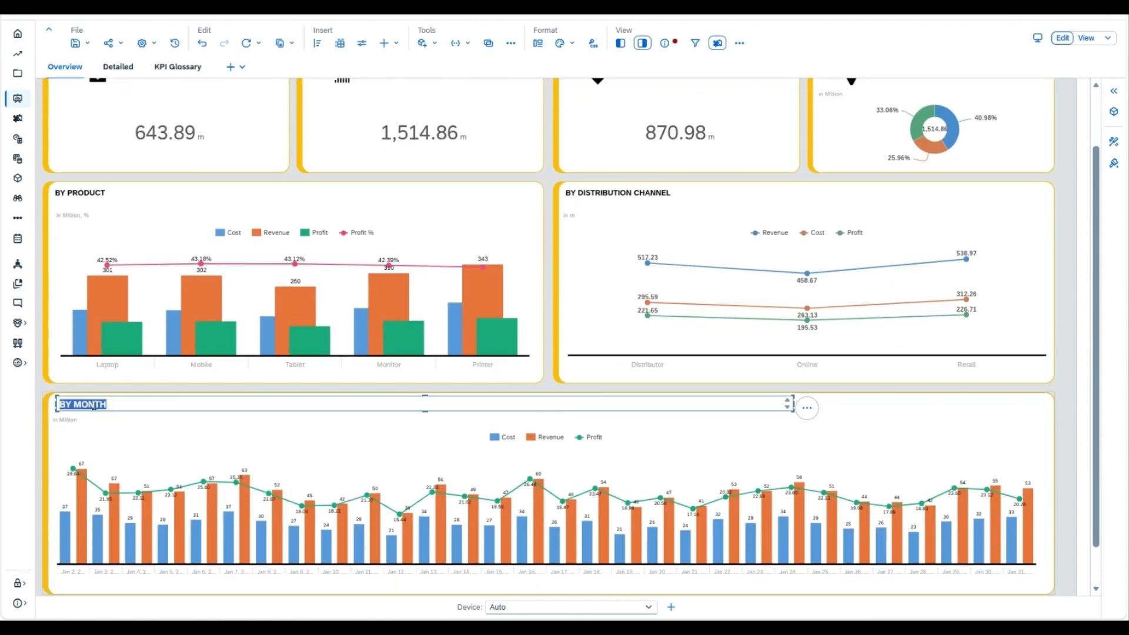
left_click(104, 406)
left_click_drag(105, 405, 81, 405)
key("BackSpace")
key("BackSpace")
type("DAY")
left_click(480, 471)
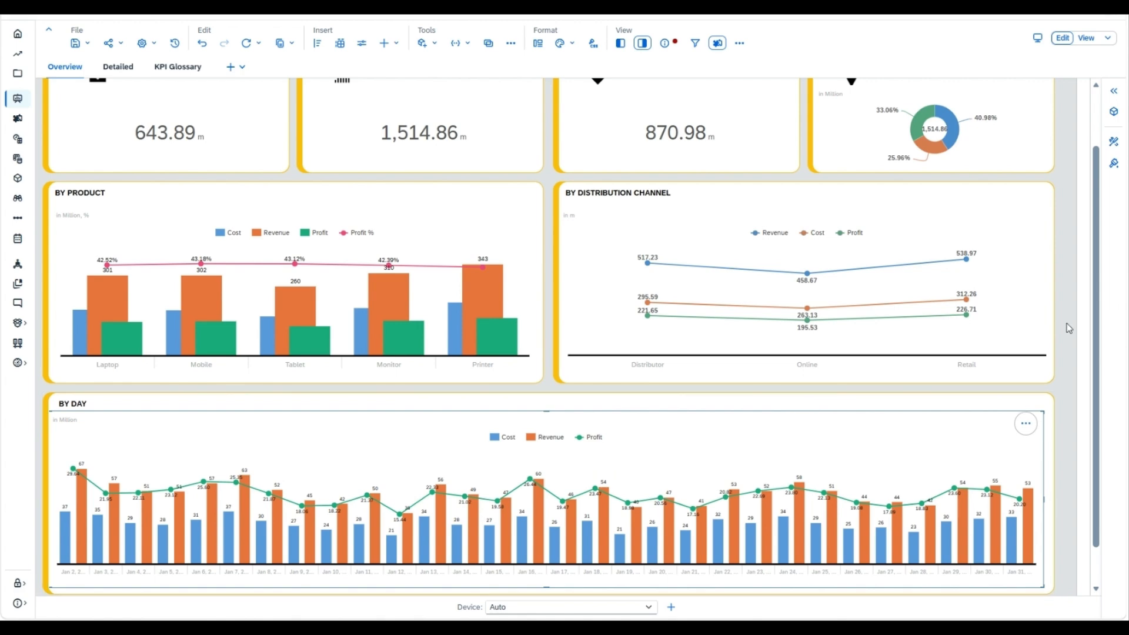
Show the story filters and pin them above the pages as a filter bar
scroll(1068, 325, "up", 2)
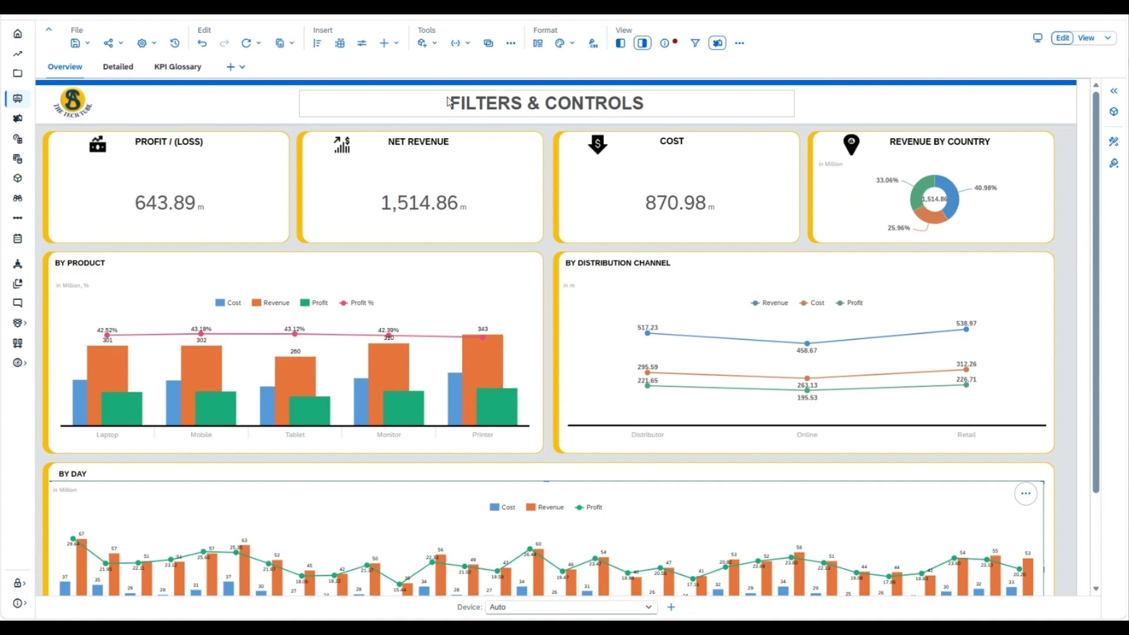
left_click(695, 43)
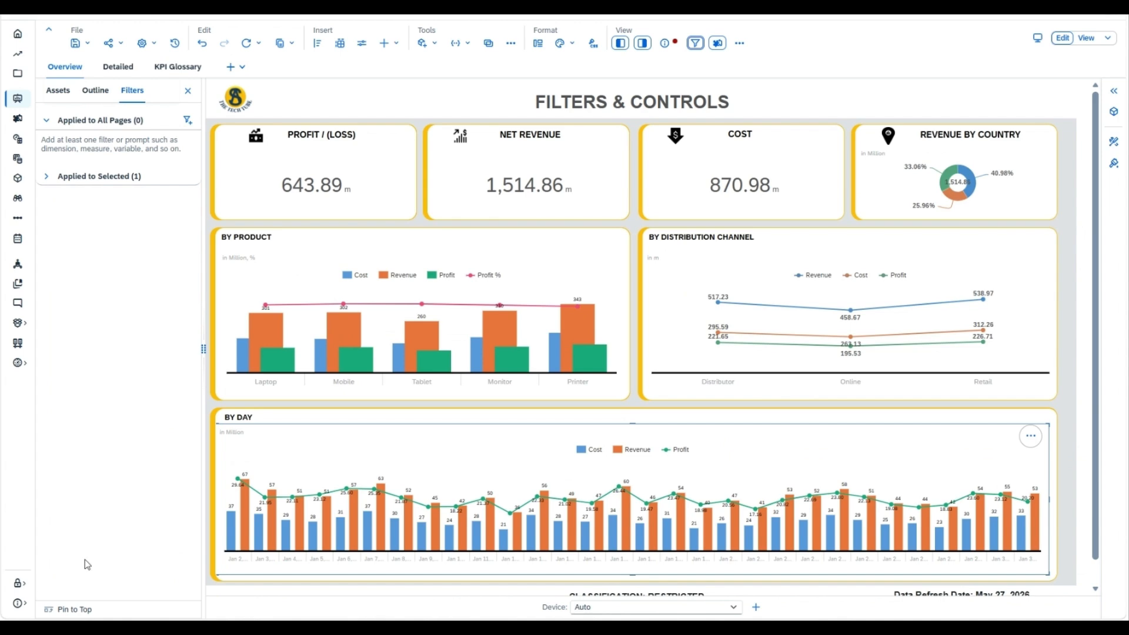
left_click(82, 611)
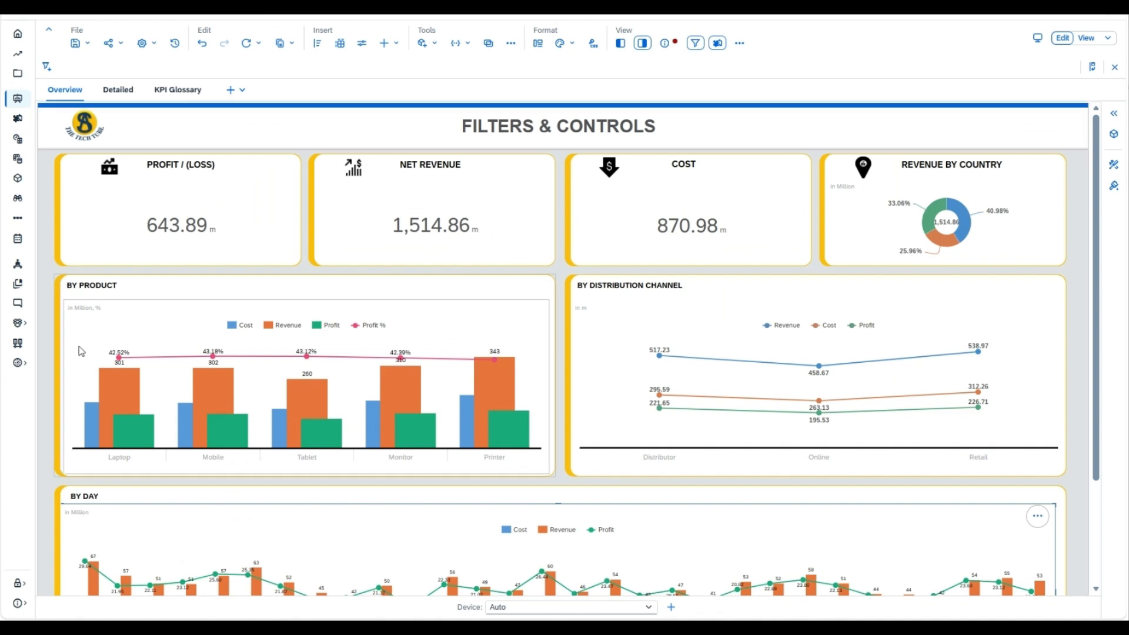
Start a new story filter with the FiltersAndControls model as its data source
left_click(46, 67)
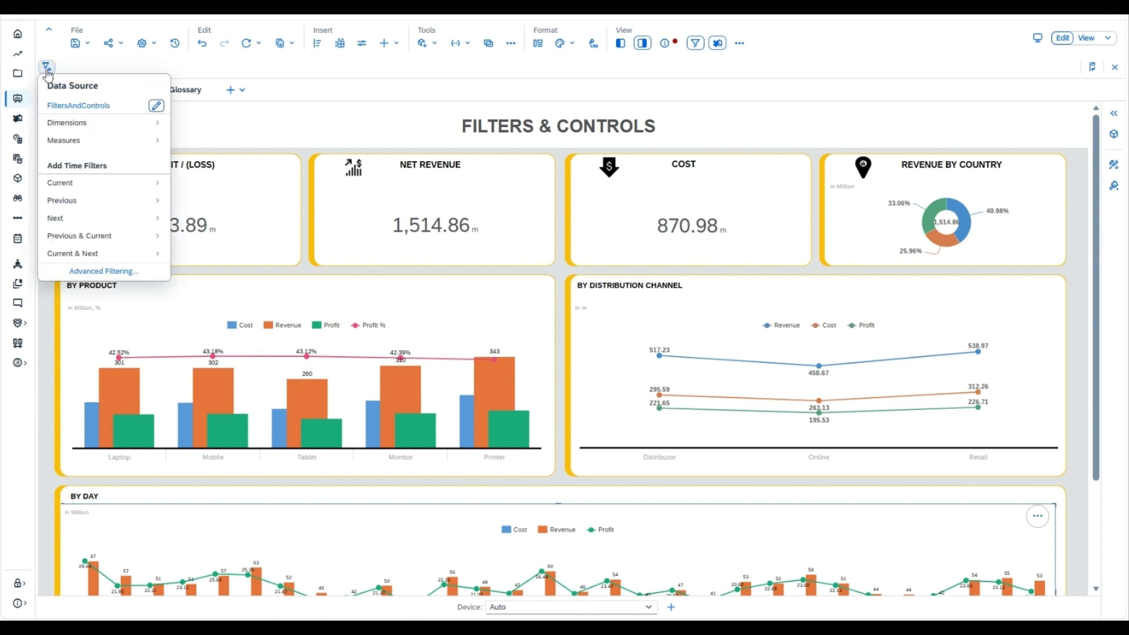
left_click(157, 107)
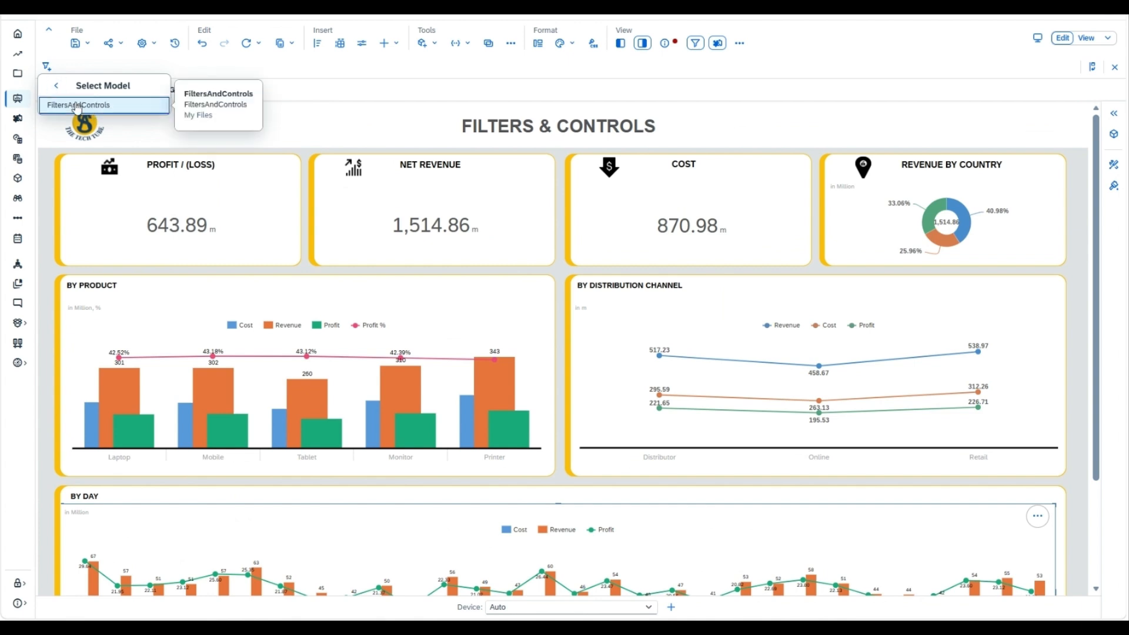
left_click(77, 106)
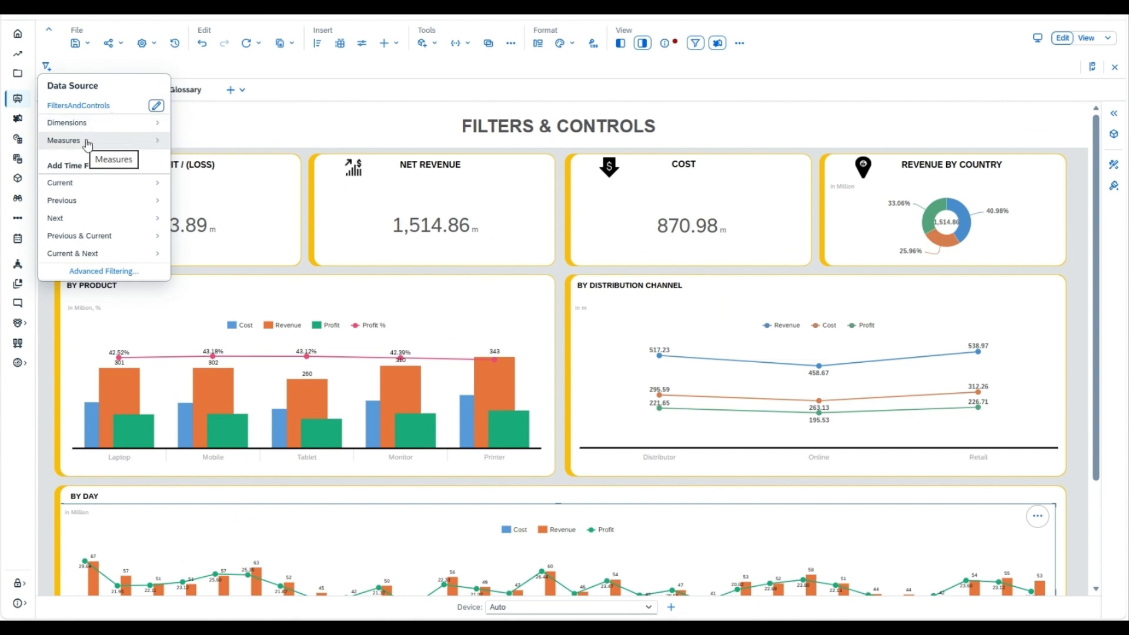
Choose the Order_Date dimension for the filter and open its filter-by-member settings
left_click(132, 129)
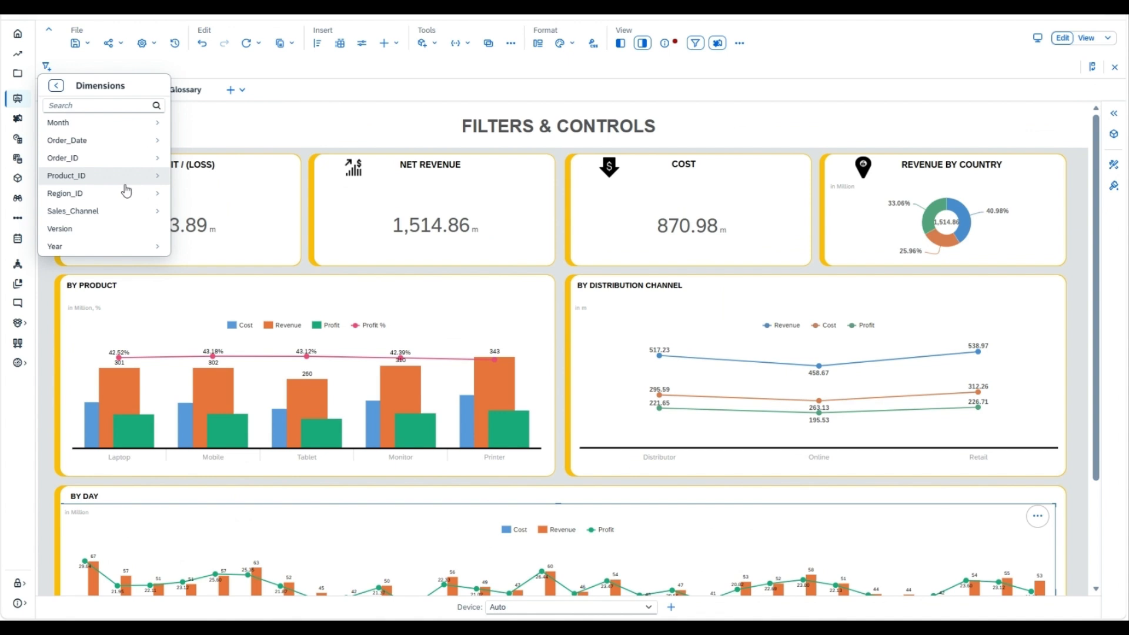
left_click(118, 148)
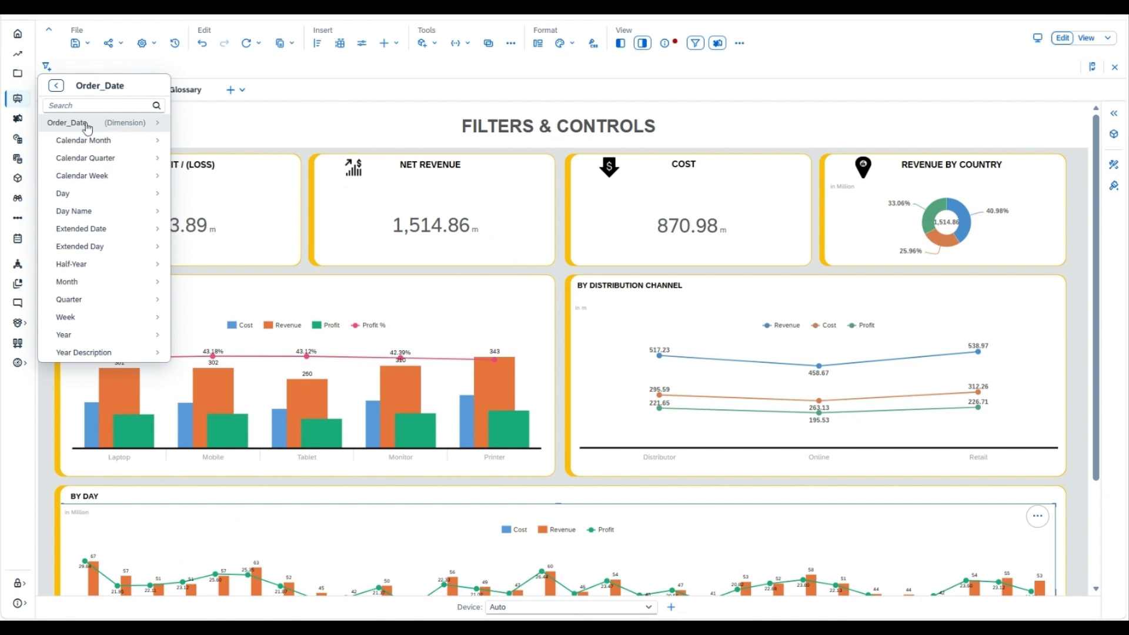
left_click(105, 125)
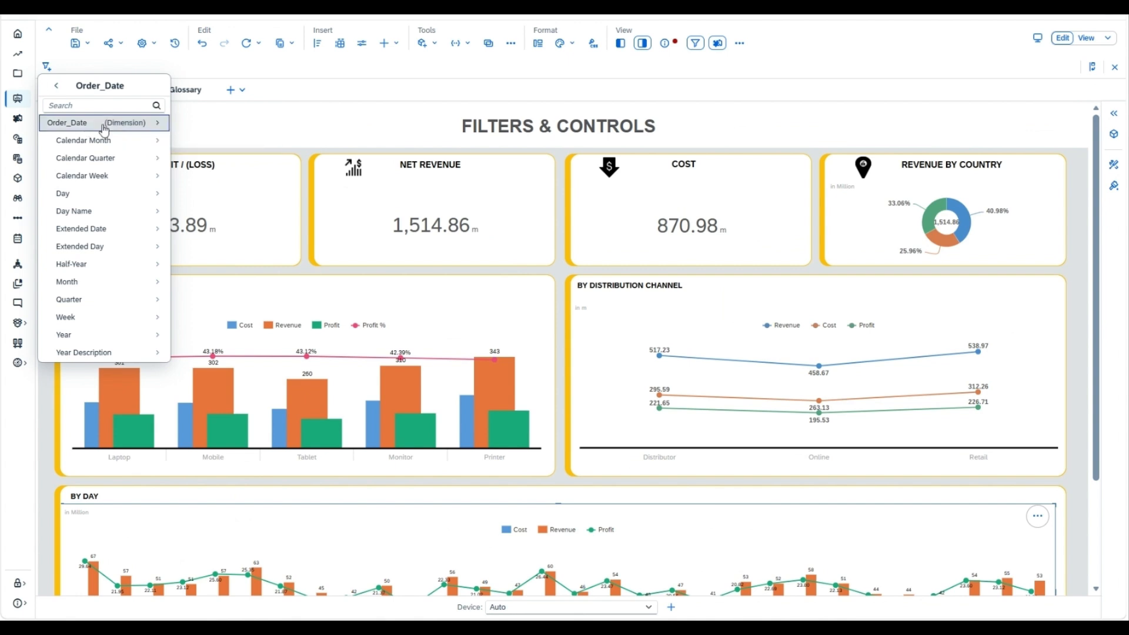
mouse_move(104, 130)
left_mouse_down()
mouse_move(98, 308)
mouse_move(109, 133)
left_mouse_up()
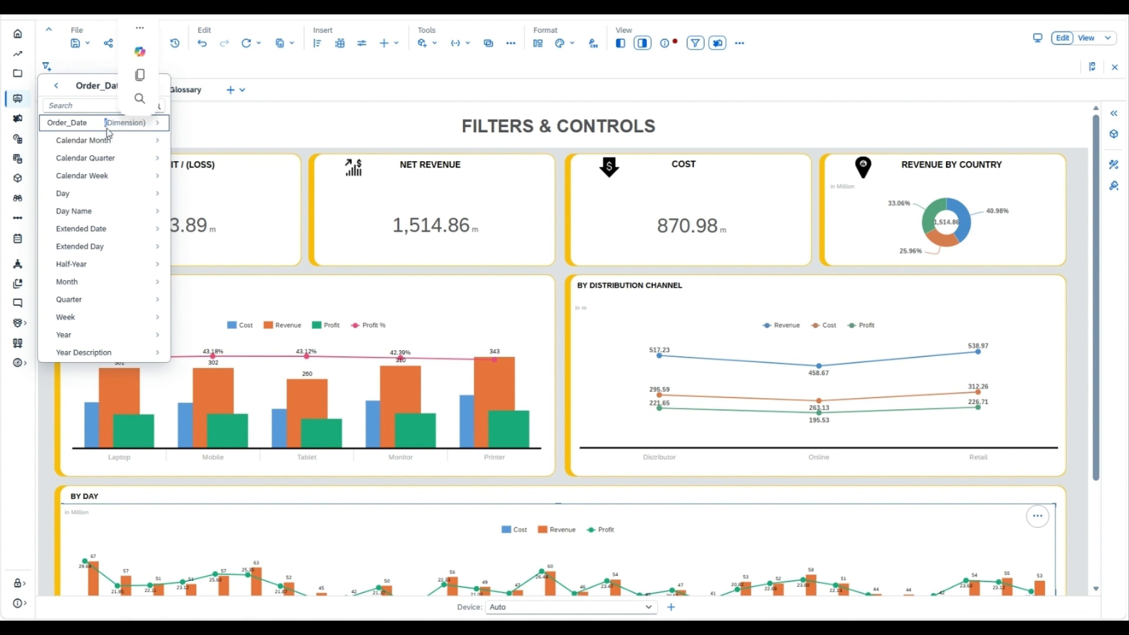
left_click(92, 127)
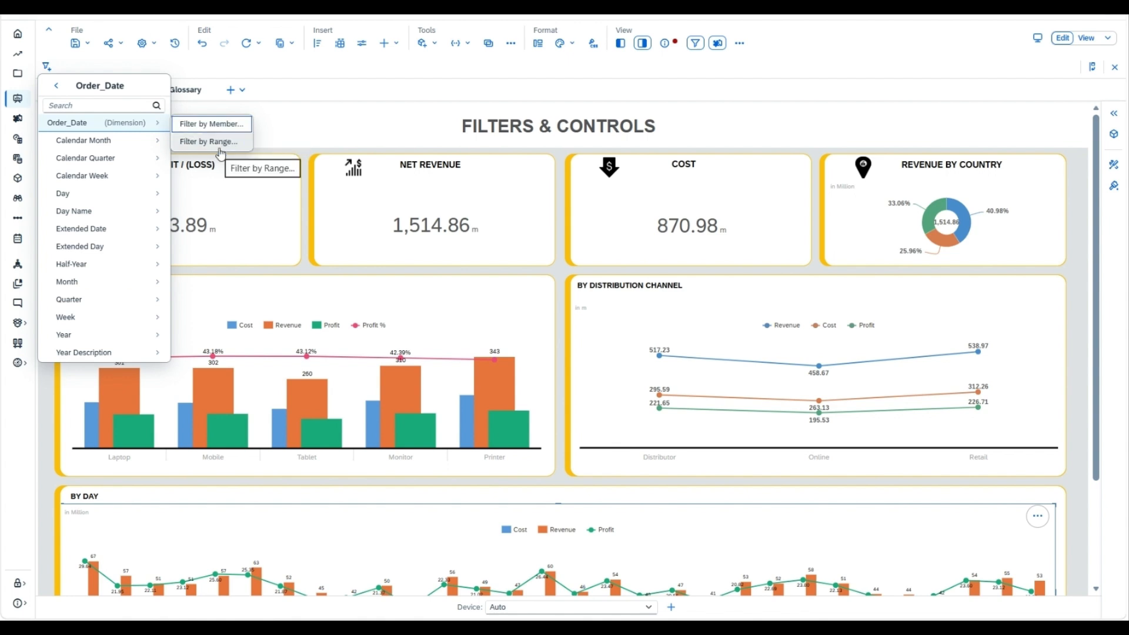
left_click(218, 125)
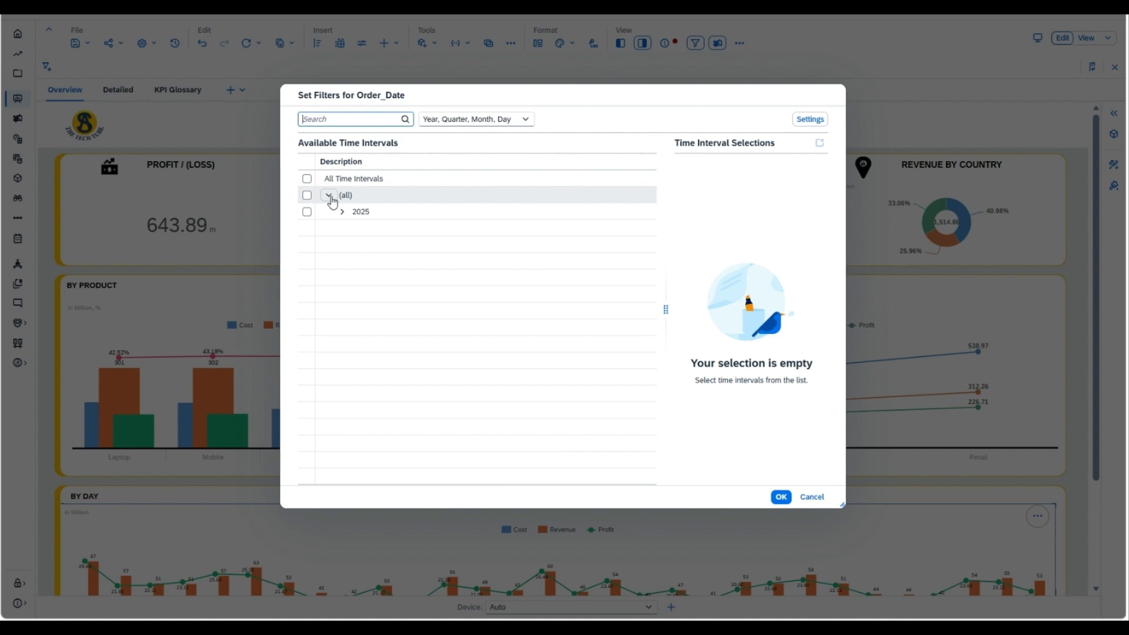
Set the Order_Date hierarchy to Flat Presentation and look through the available dates
left_click(518, 120)
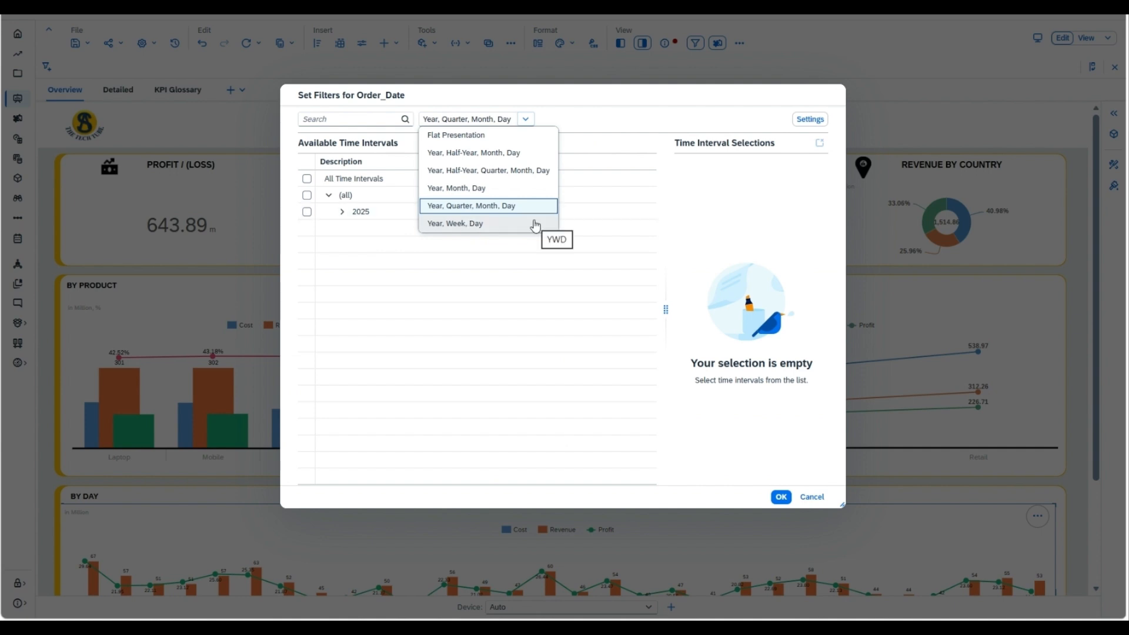
left_click(474, 136)
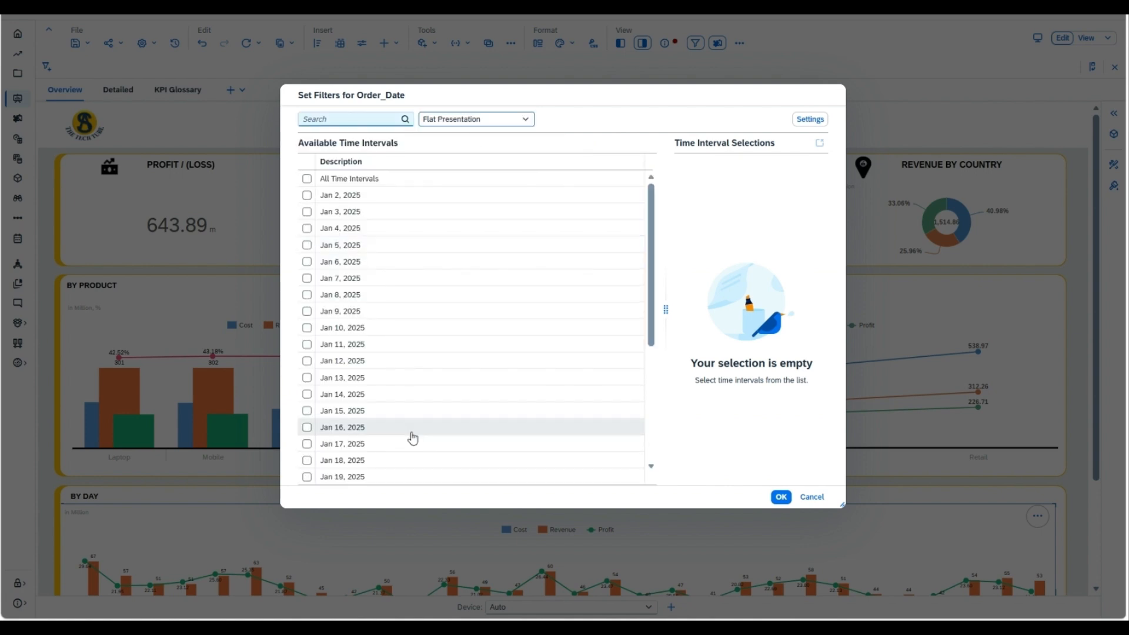
scroll(413, 439, "down", 5)
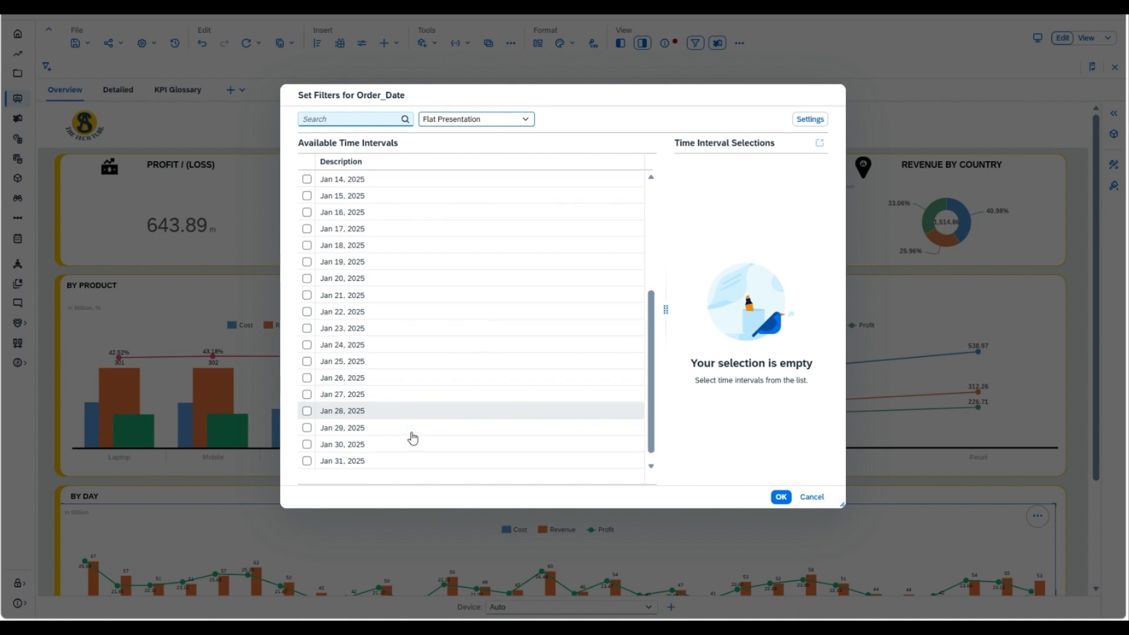
scroll(413, 439, "up", 5)
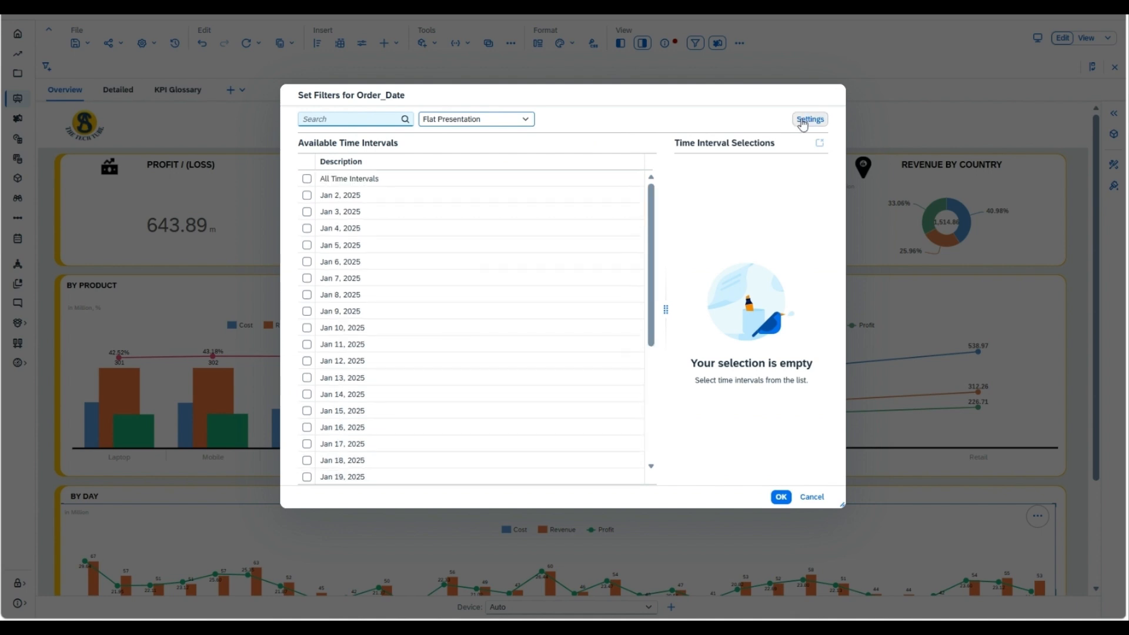
Set the filter's available time intervals to All Time Intervals and look through the dates offered
left_click(804, 122)
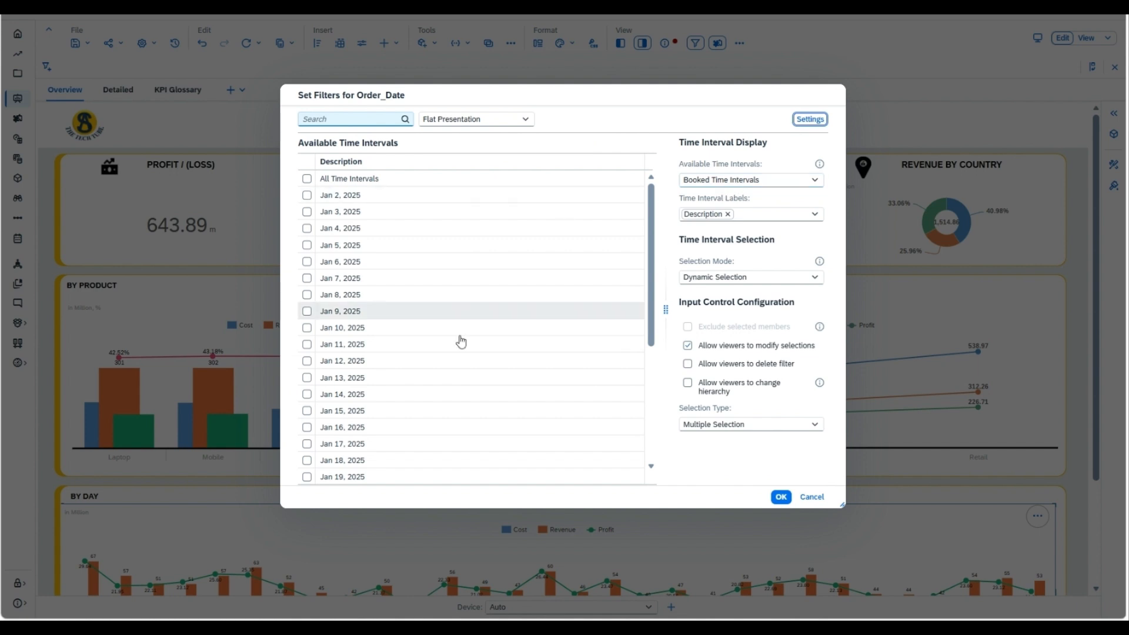
left_click(777, 181)
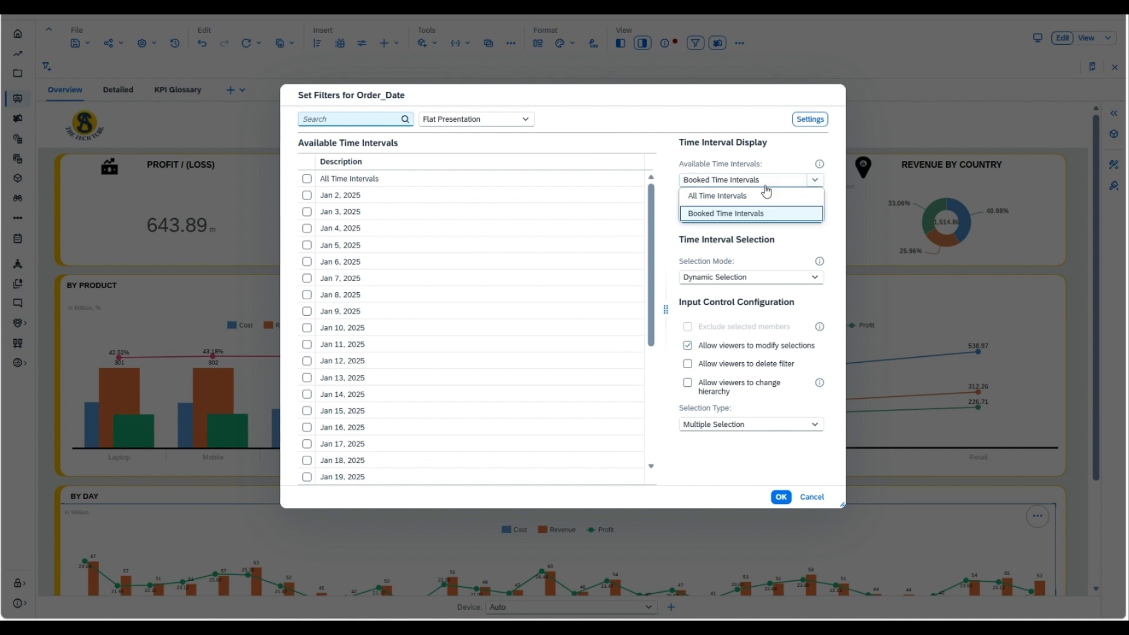
left_click(727, 203)
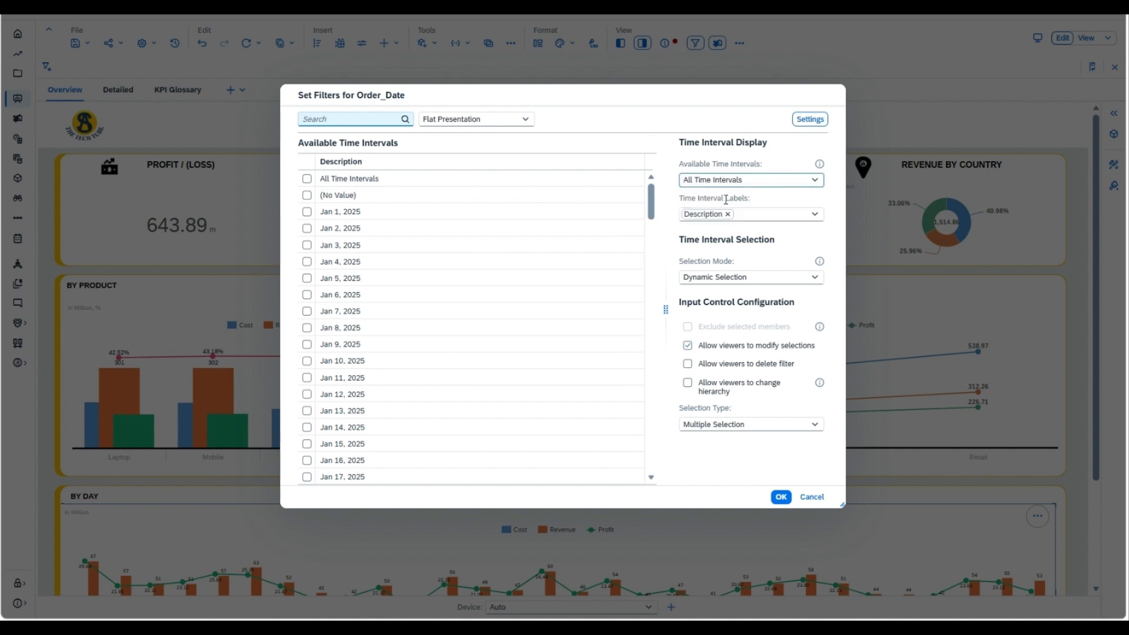
scroll(433, 280, "down", 2)
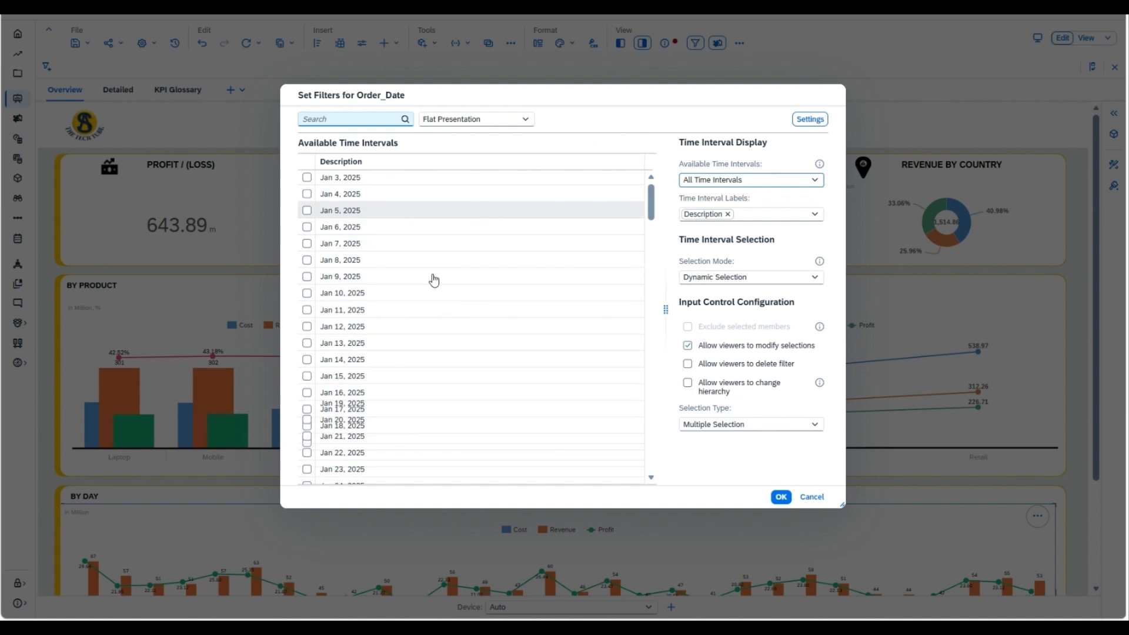
scroll(433, 280, "down", 10)
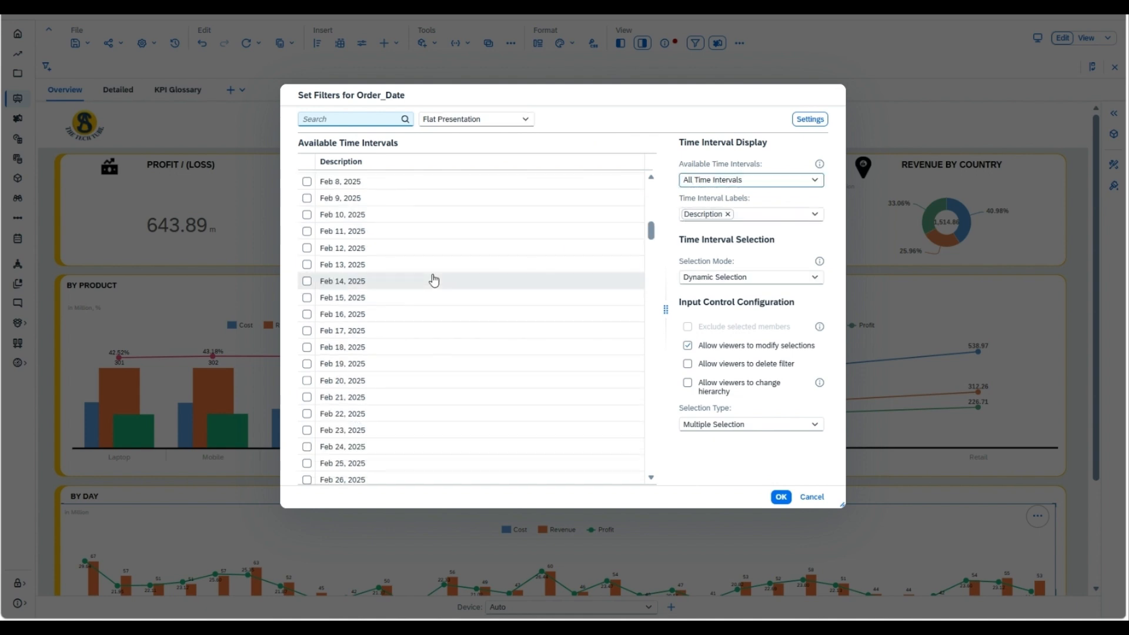
scroll(434, 280, "down", 4)
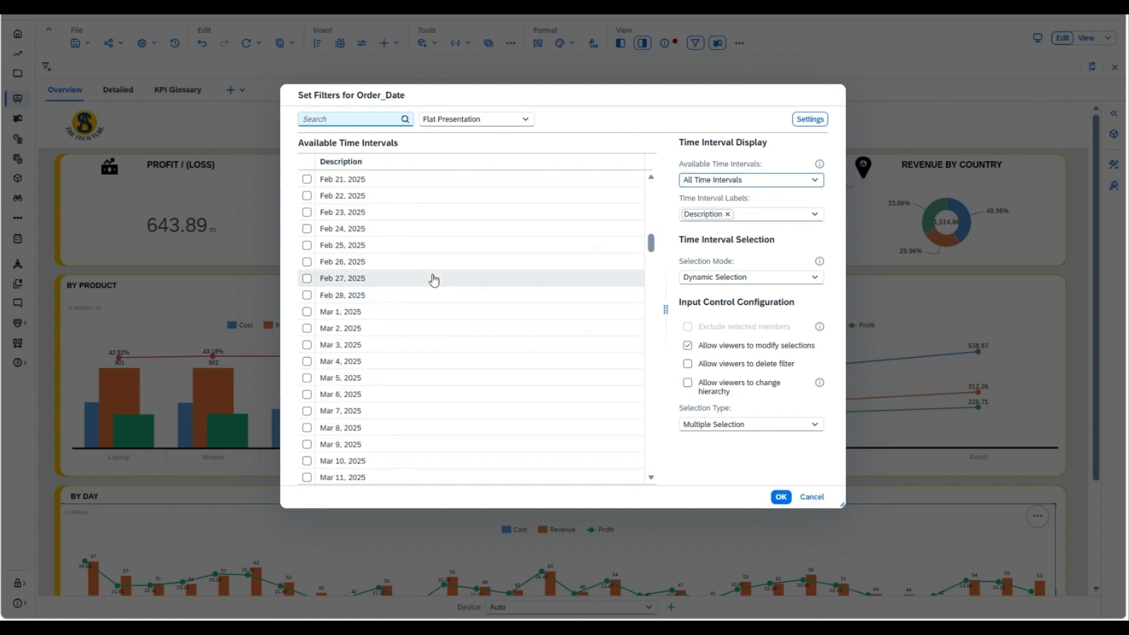
scroll(434, 280, "down", 4)
scroll(433, 280, "down", 15)
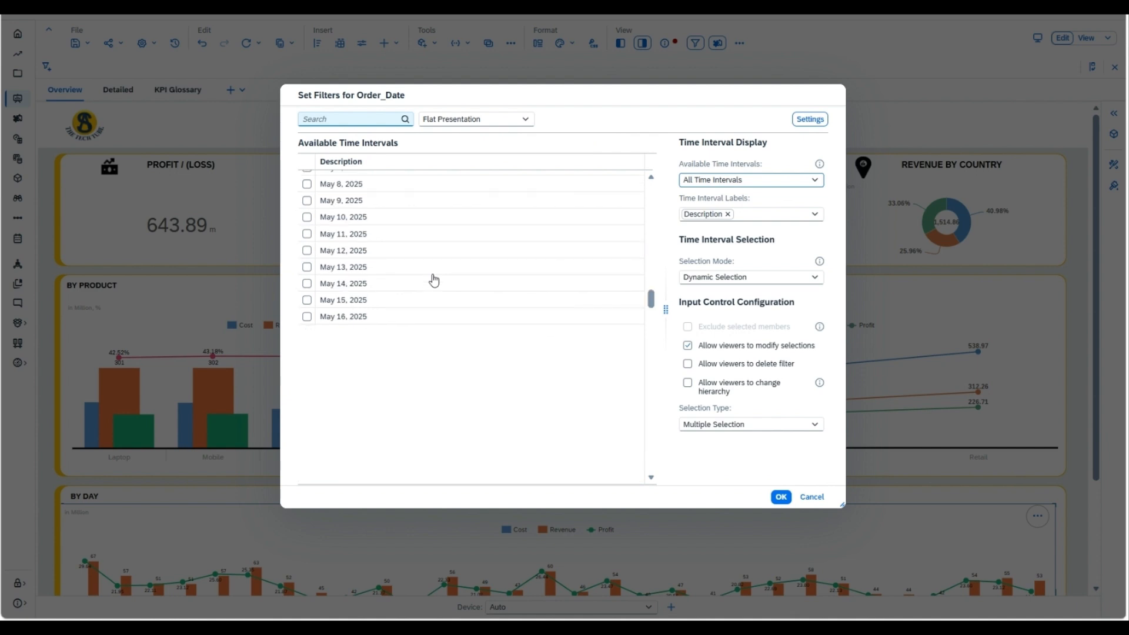
scroll(433, 280, "down", 10)
scroll(433, 280, "down", 18)
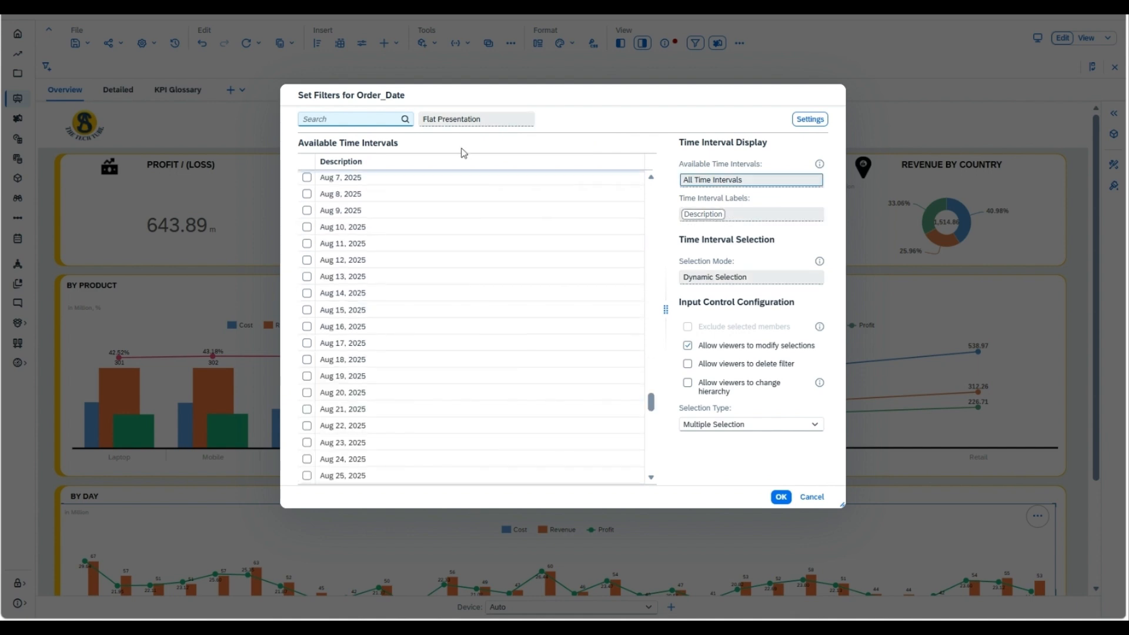
Set the Order_Date hierarchy to Year, Month, Day and expand the # node under (all)
left_click(471, 119)
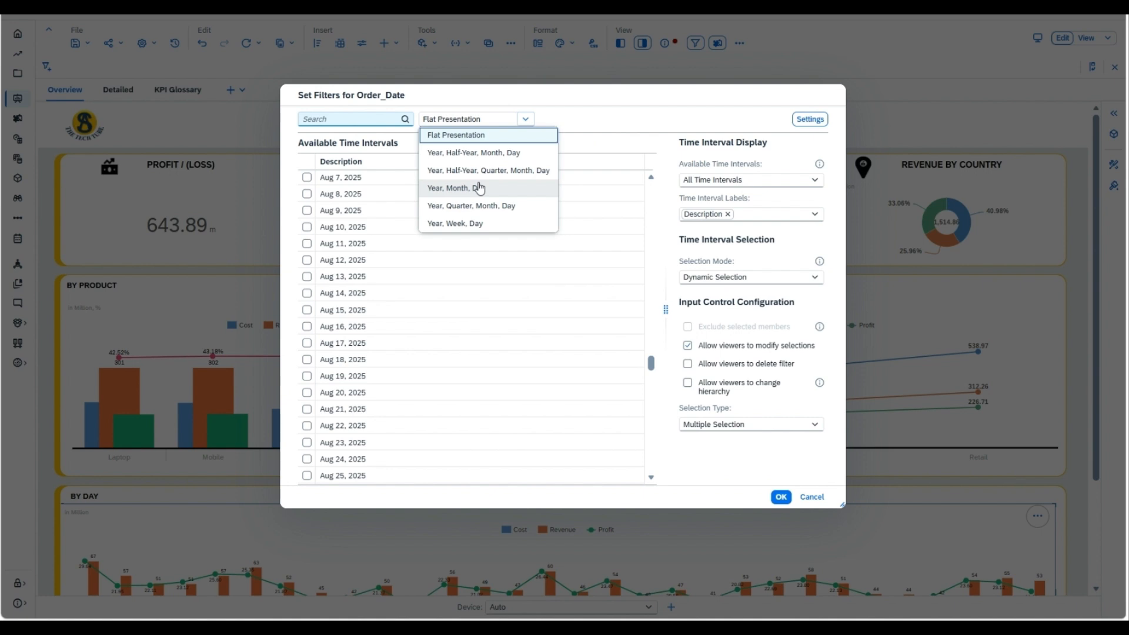
left_click(445, 196)
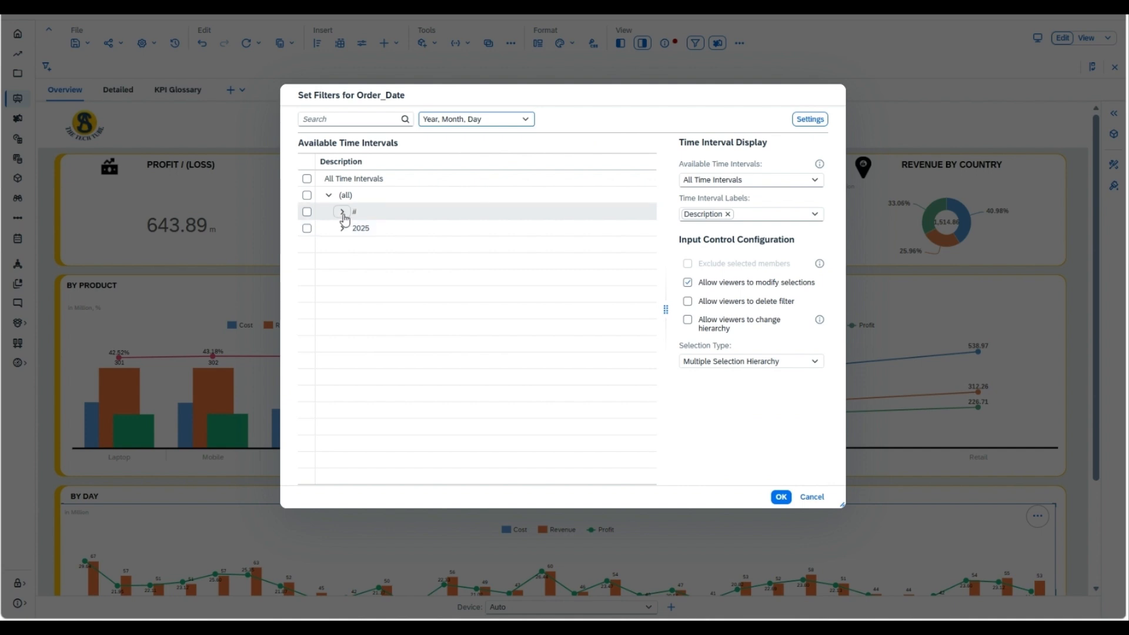
left_click(342, 212)
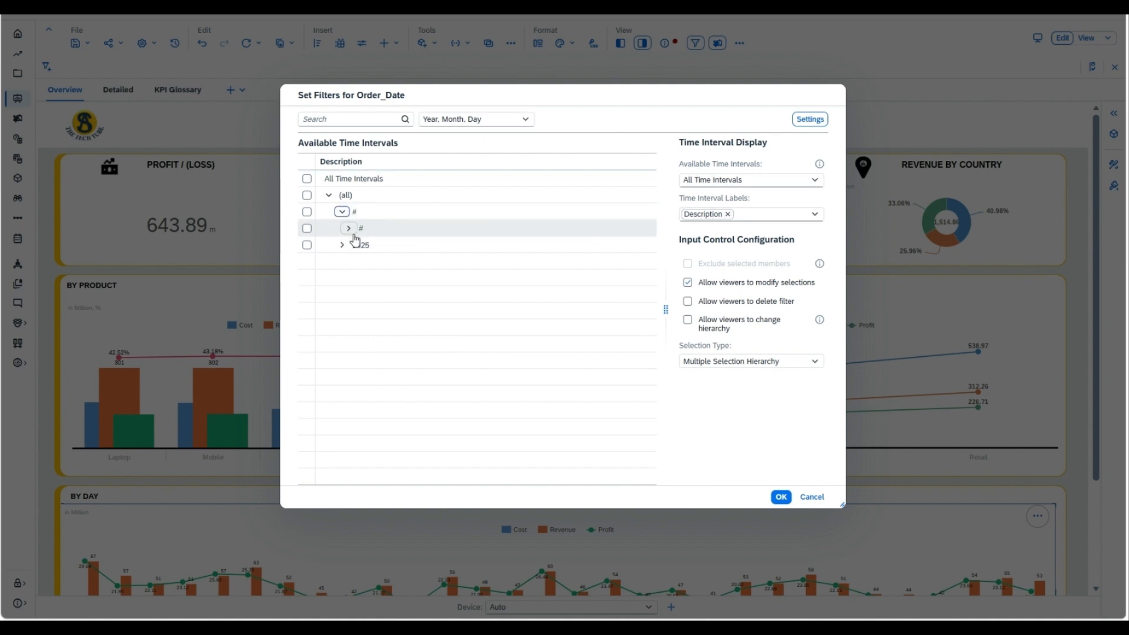
Inspect the members under the # node of Order_Date, collapse it, and expand the 2025 node
left_click(350, 229)
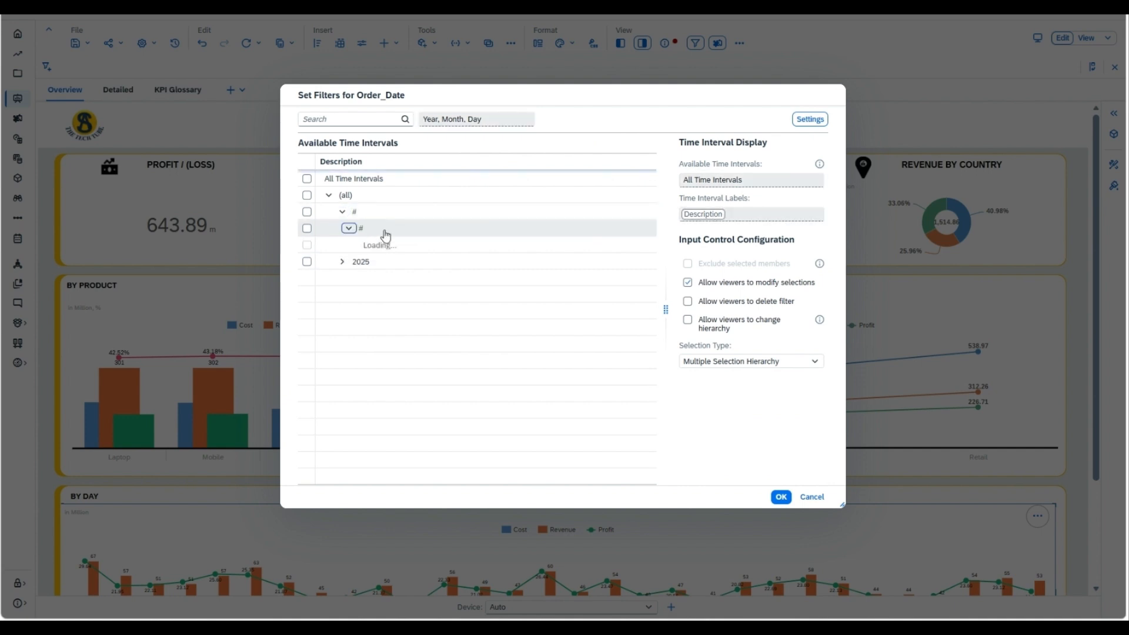
left_click(329, 195)
left_click(329, 196)
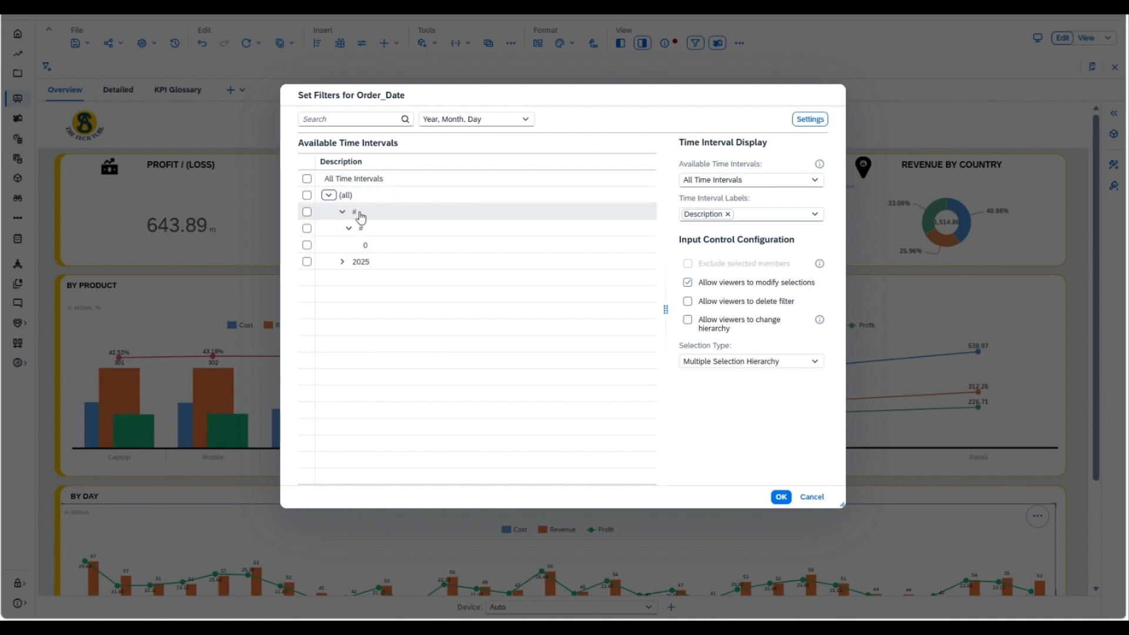
left_click(342, 211)
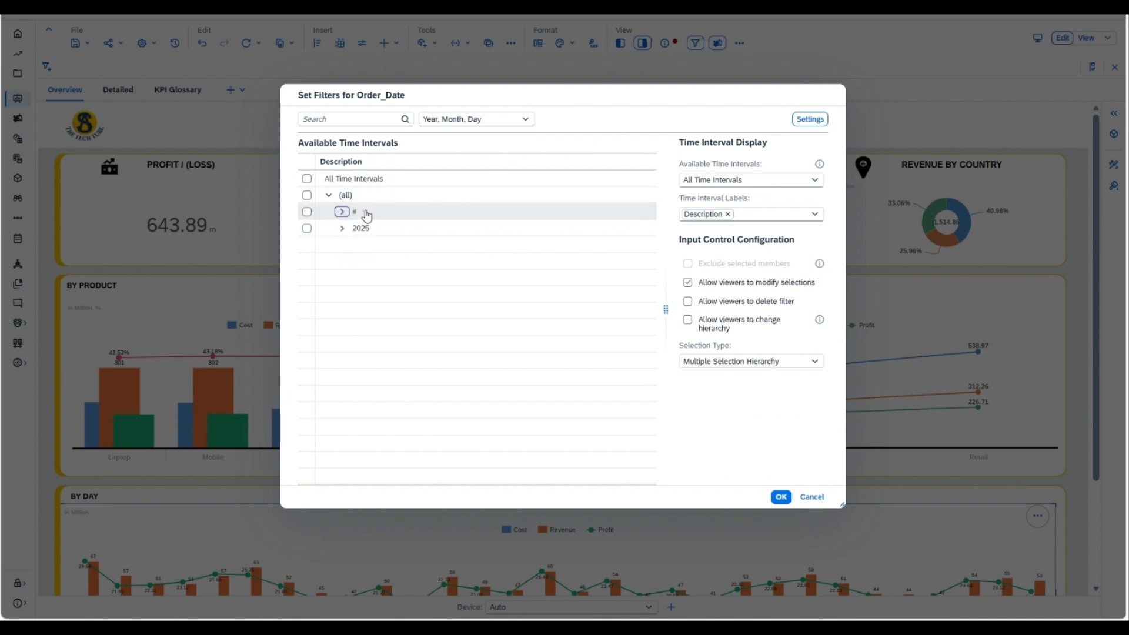
left_click(342, 229)
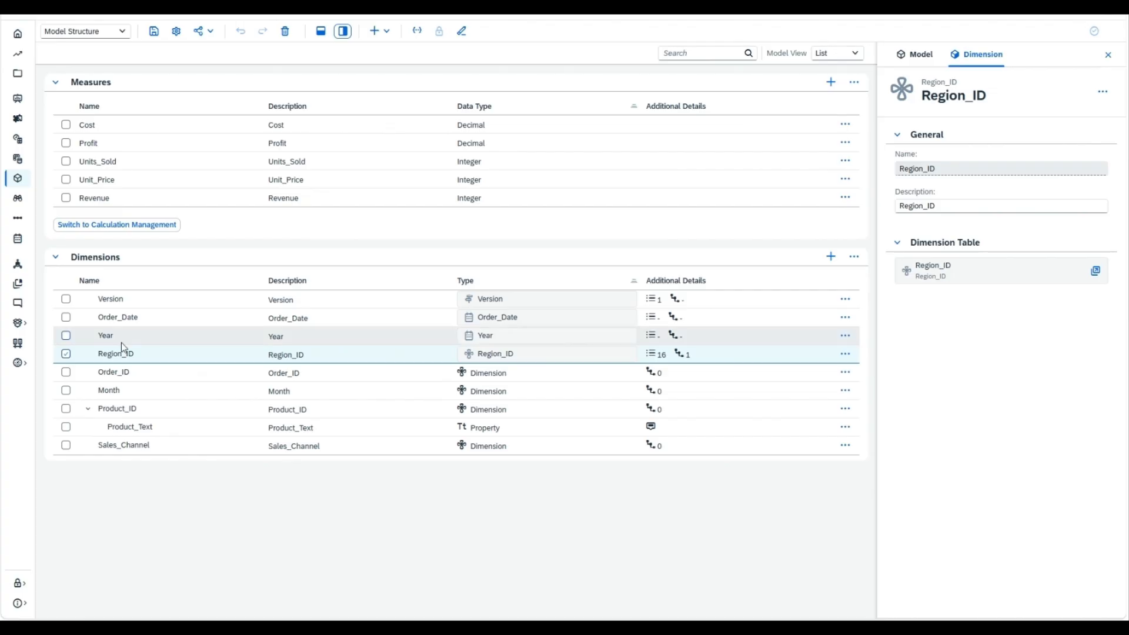
Open the Order_Date dimension table in the model and check its From/To Year range
left_click(120, 318)
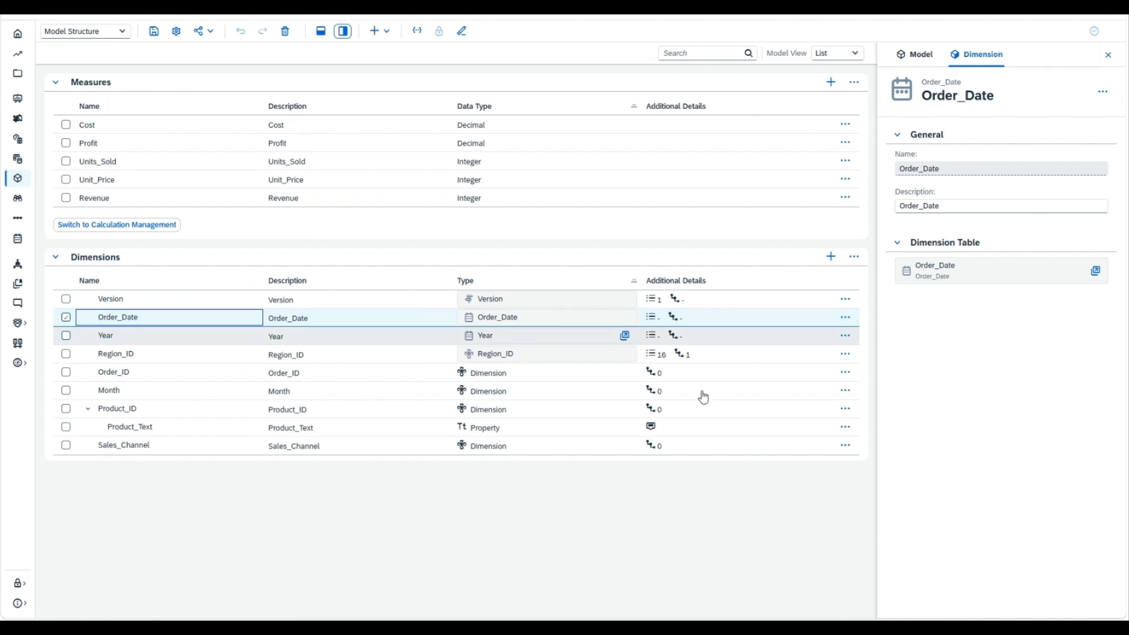
left_click(1095, 272)
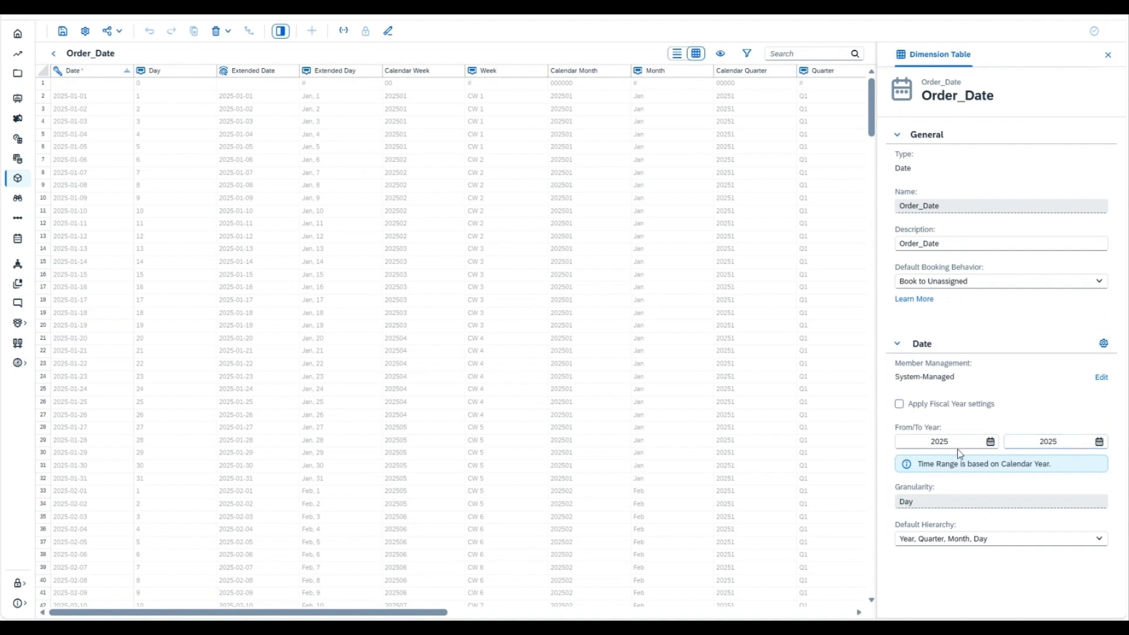
left_click(1064, 439)
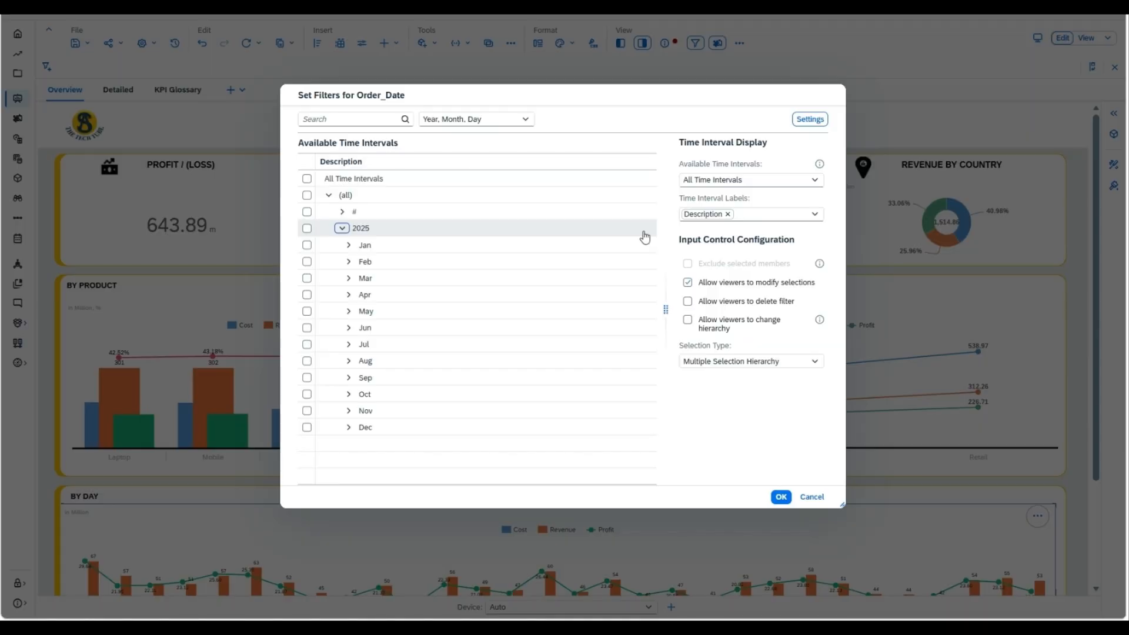
Keep All Time Intervals available, select all time intervals except #, and apply the Order_Date filter
left_click(795, 184)
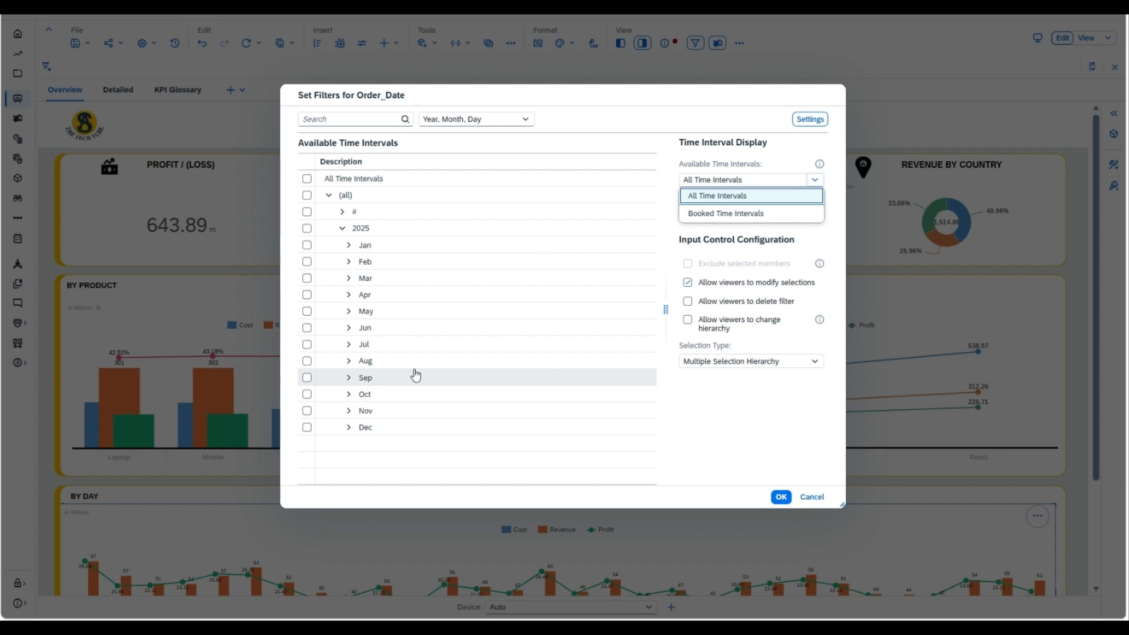
left_click(706, 200)
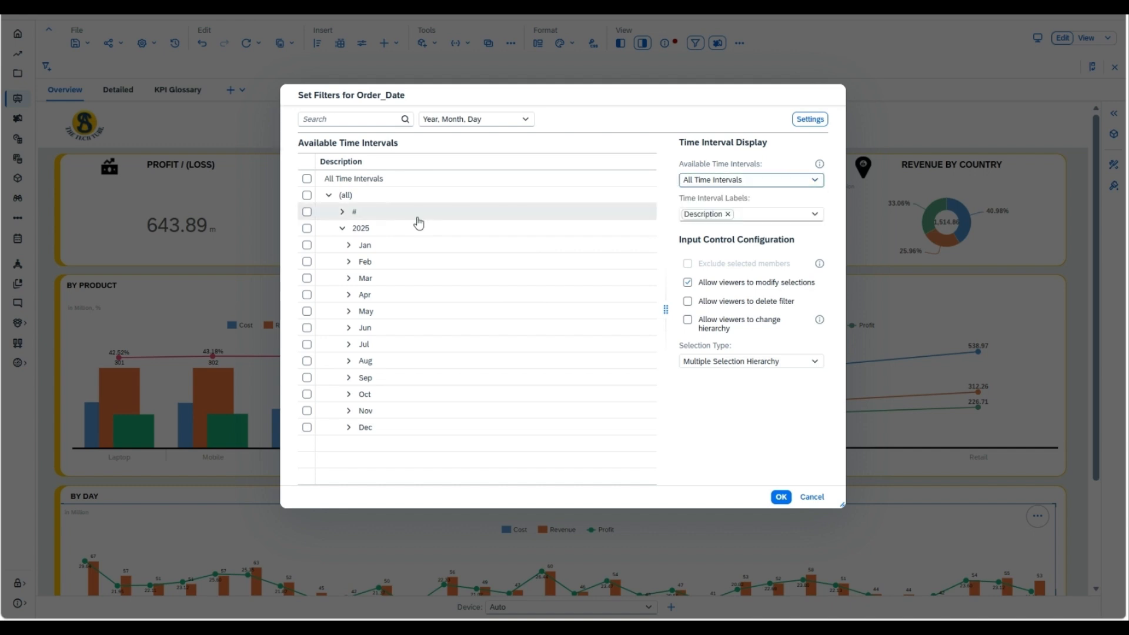
left_click(307, 179)
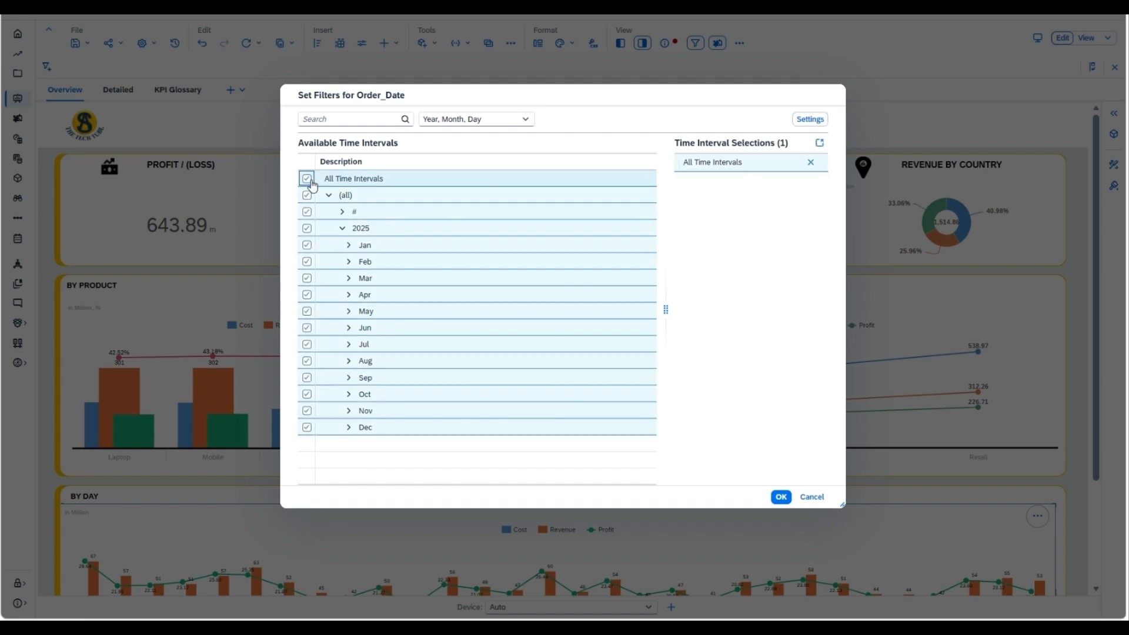
left_click(307, 212)
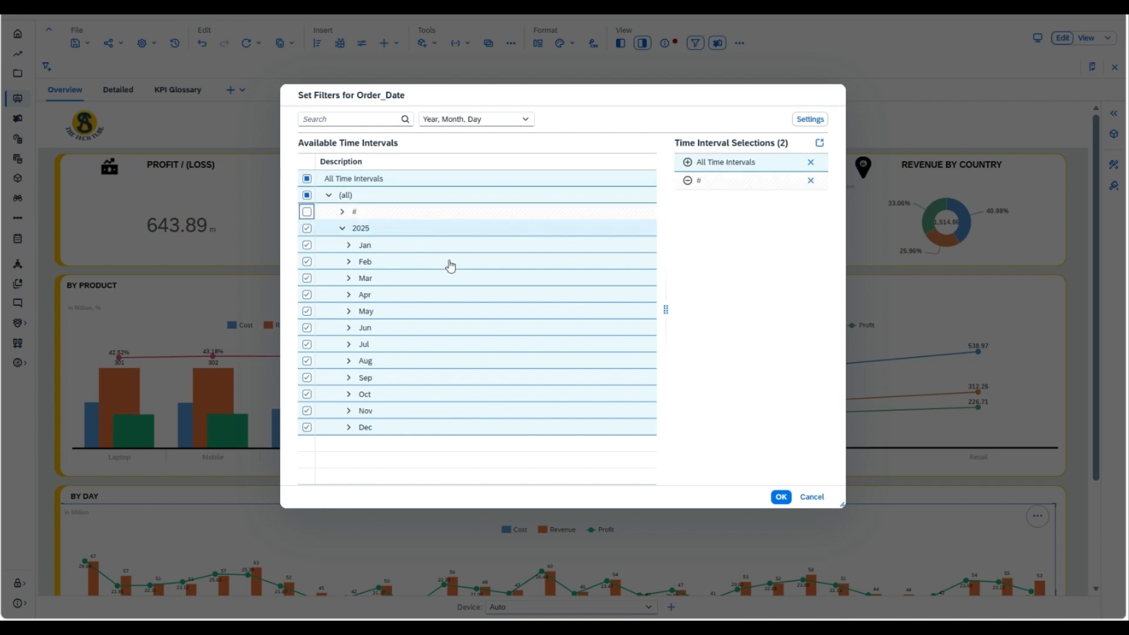
left_click(782, 499)
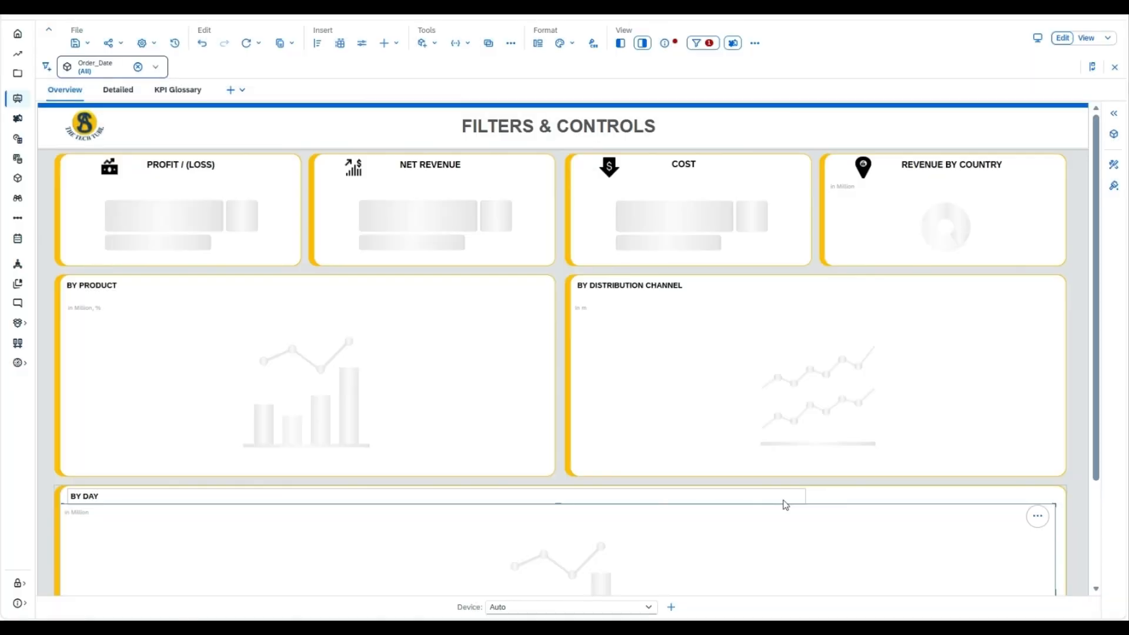
Hide the Select All option in the Order_Date story filter
left_click(93, 73)
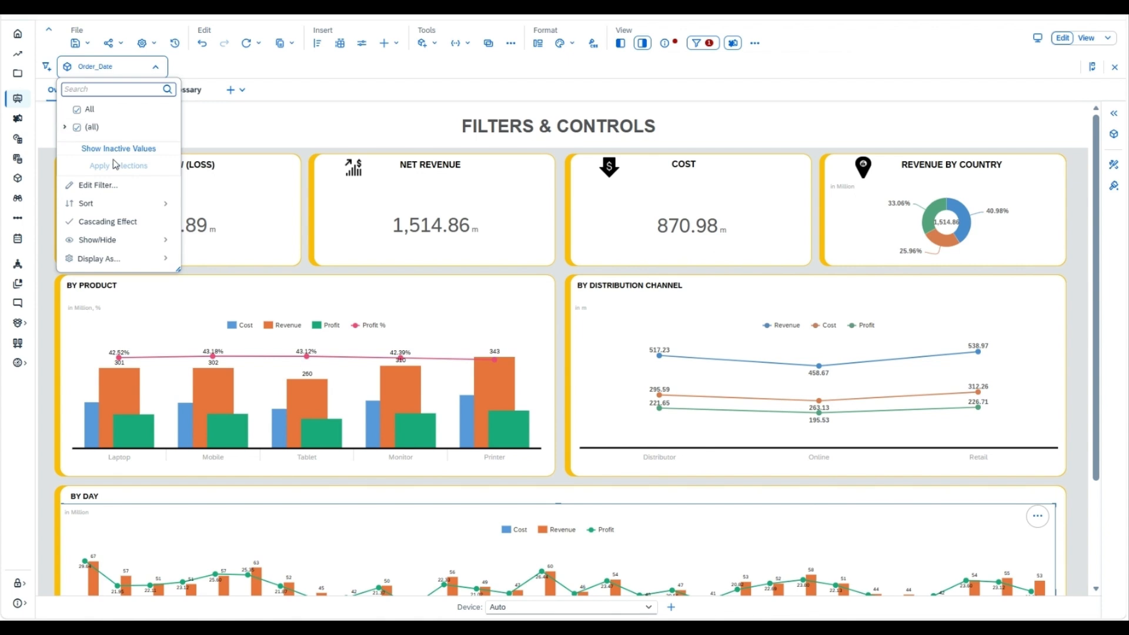
mouse_move(137, 247)
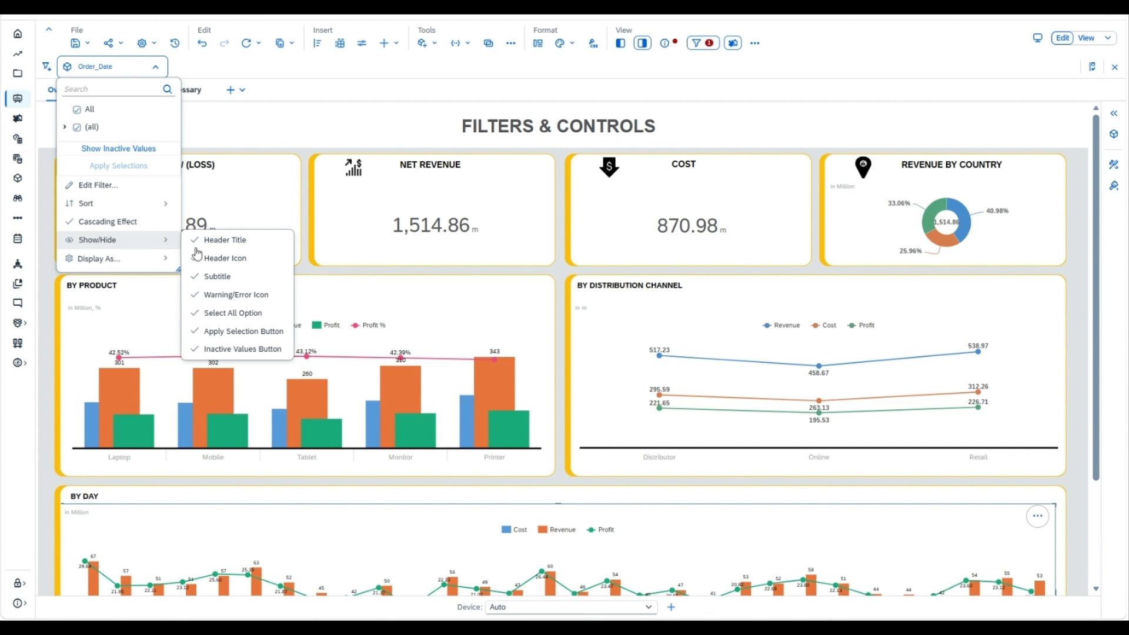
left_click(245, 317)
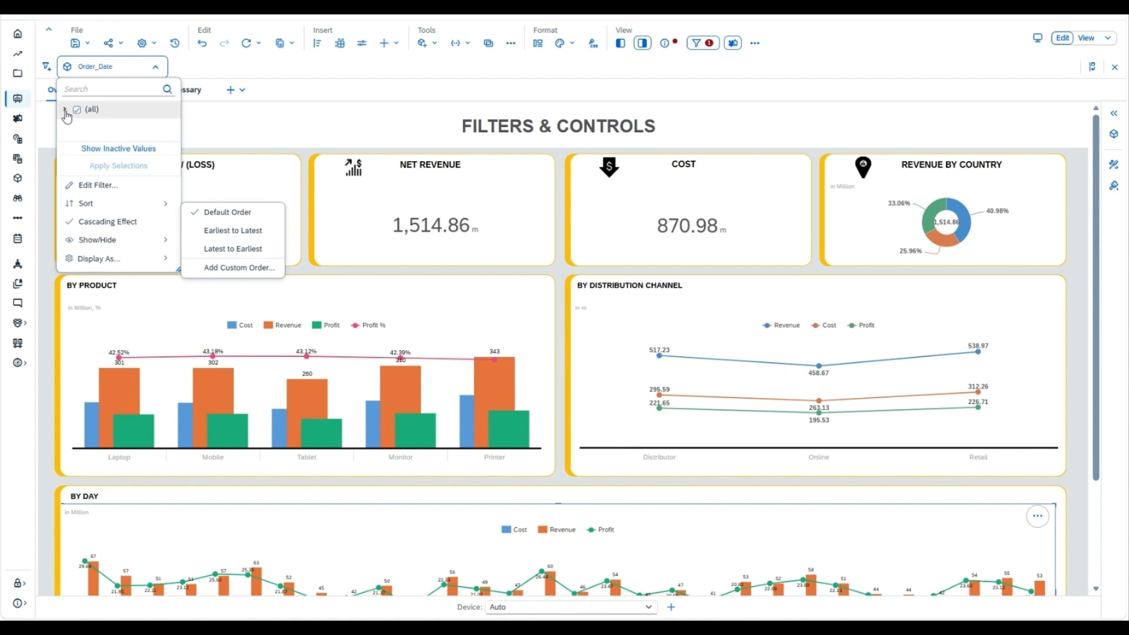
Restrict the Order_Date filter to only 1 (Jan/2025) and 2 (Jan/2025), and apply the selections
left_click(65, 110)
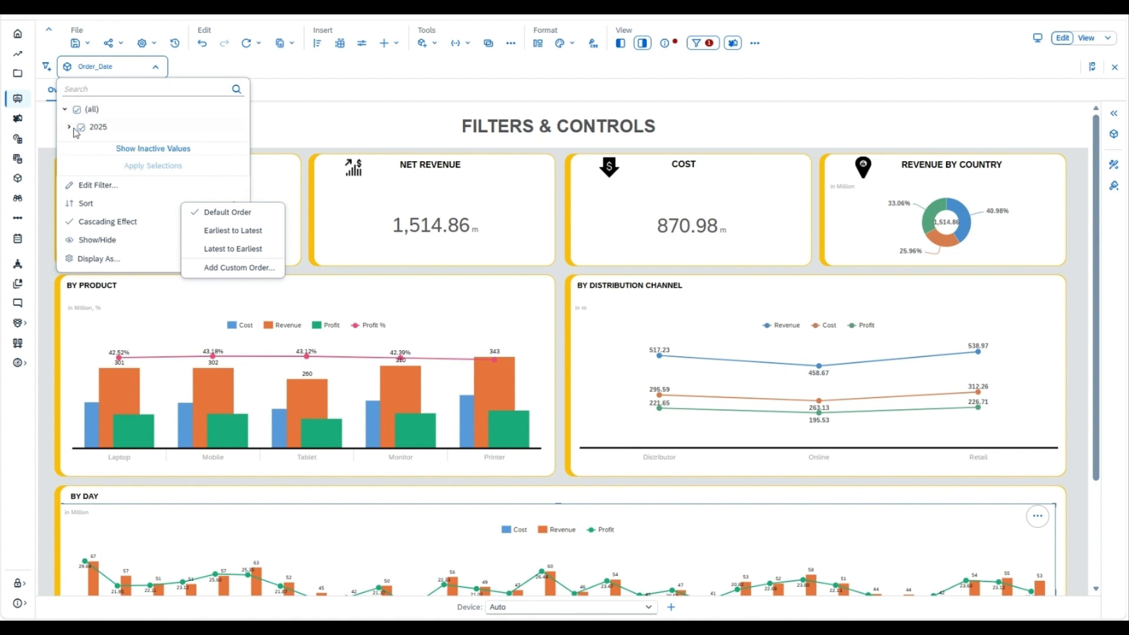
left_click(70, 127)
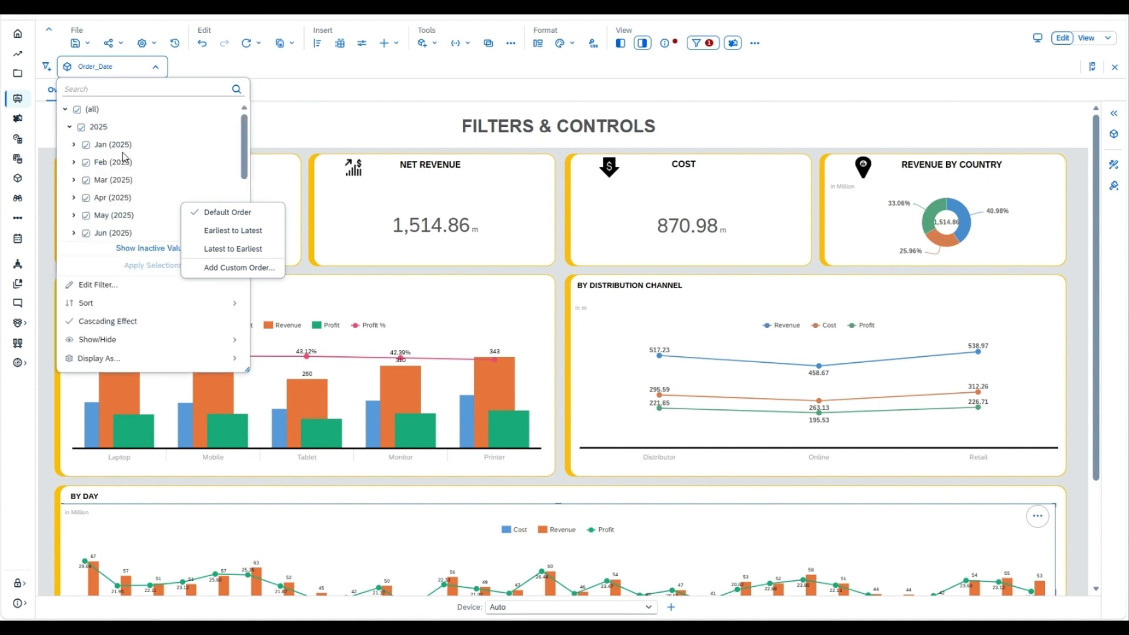
left_click(73, 145)
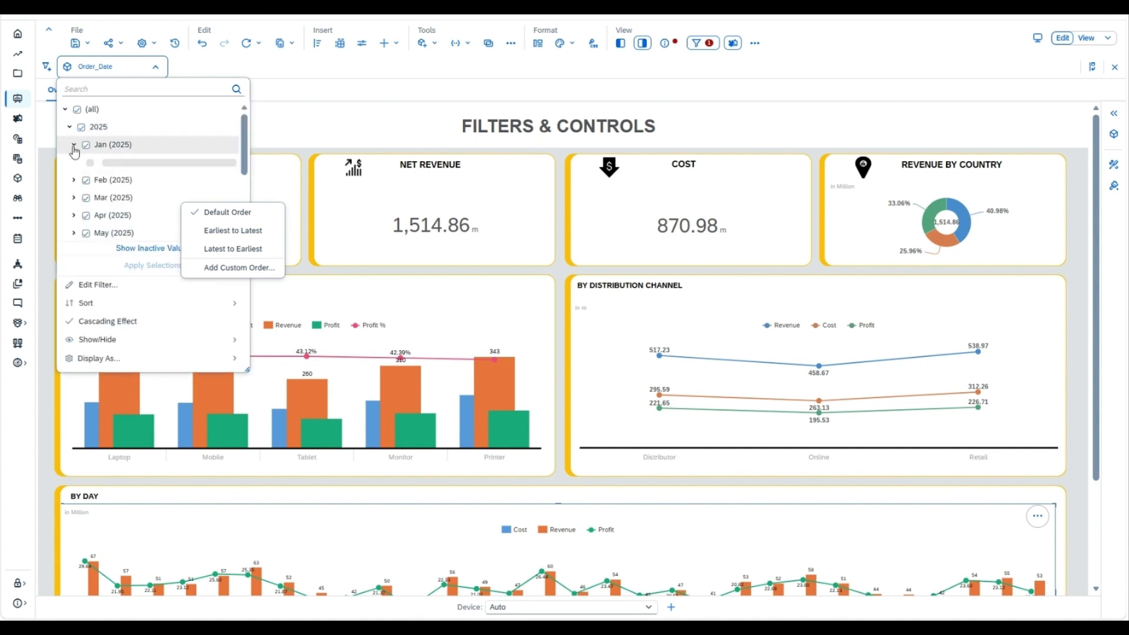
left_click(78, 110)
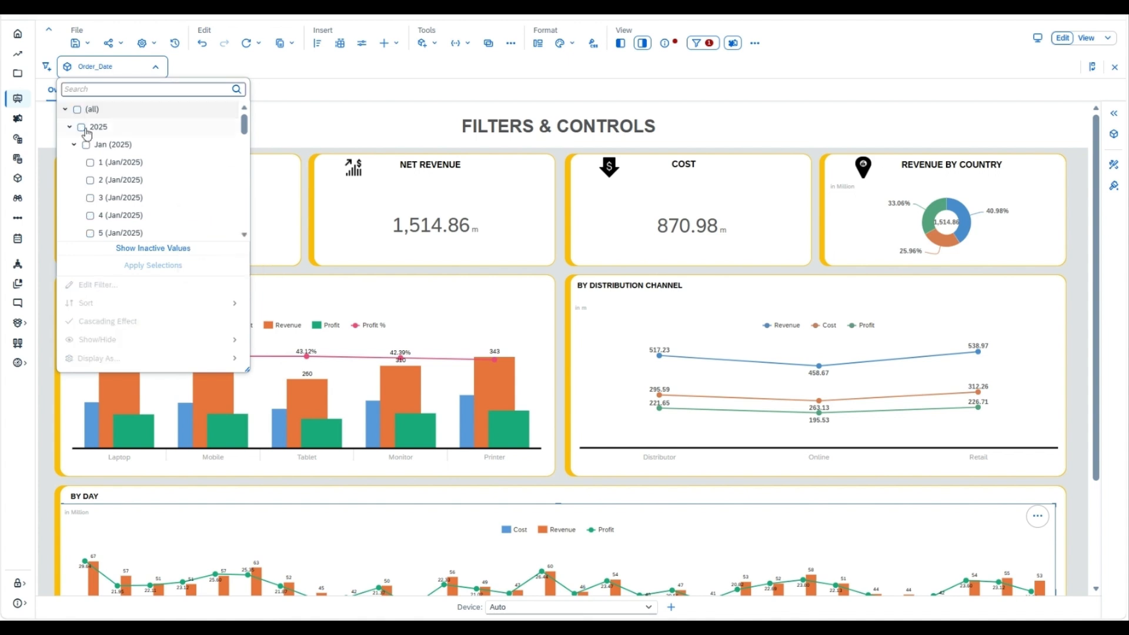
left_click(90, 164)
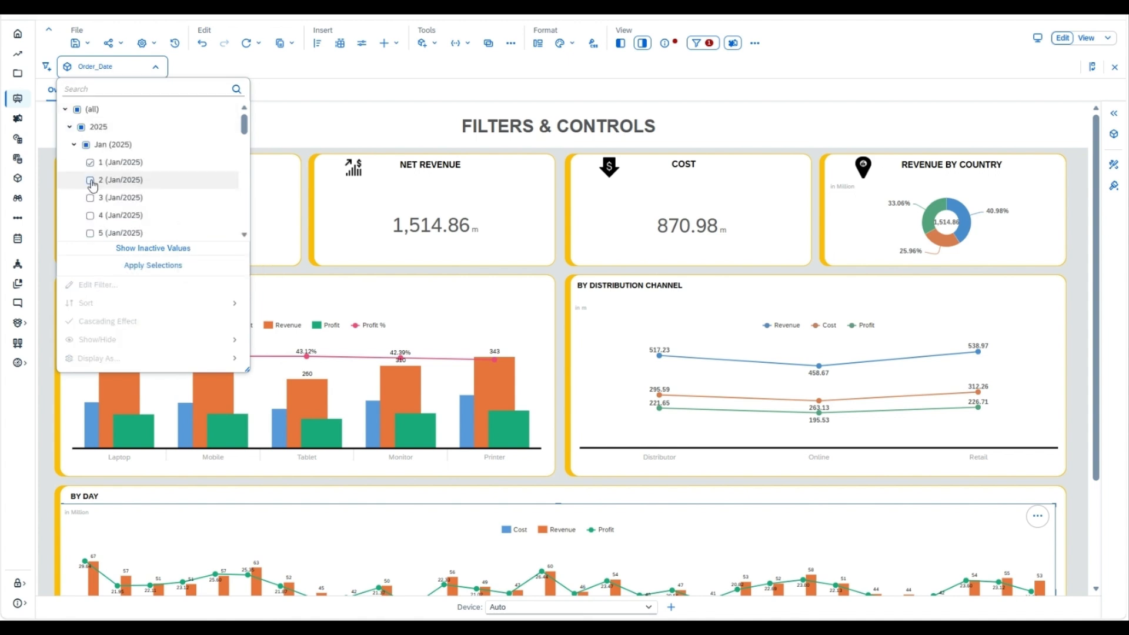
left_click(90, 181)
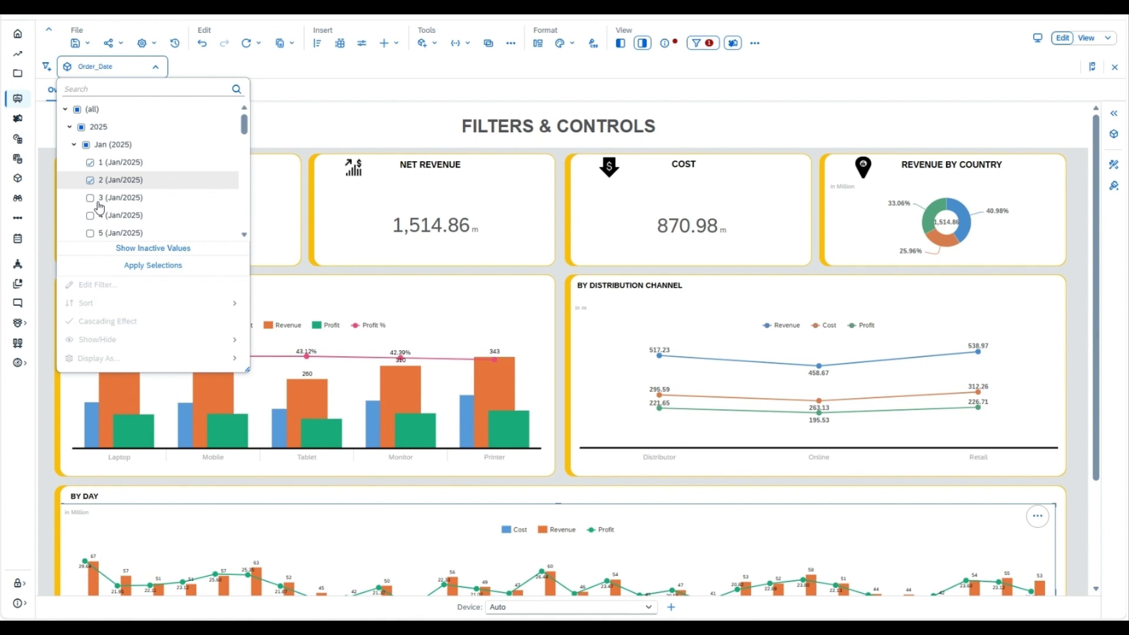
left_click(144, 267)
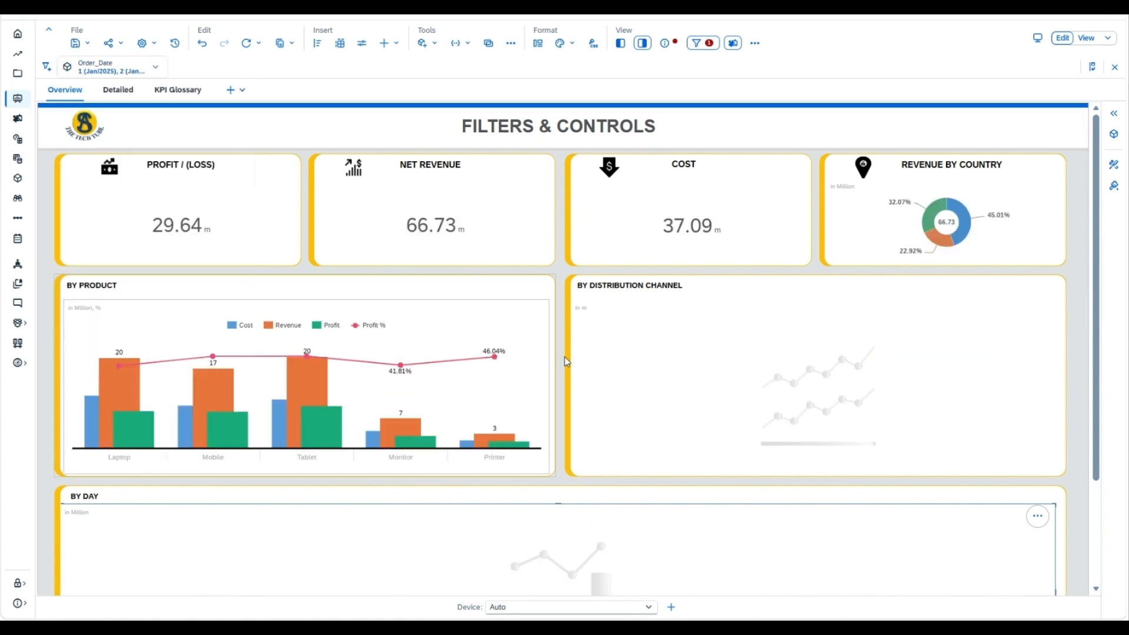
Examine how the date filter affects the Overview charts and the order table on the Detailed page
scroll(837, 457, "down", 2)
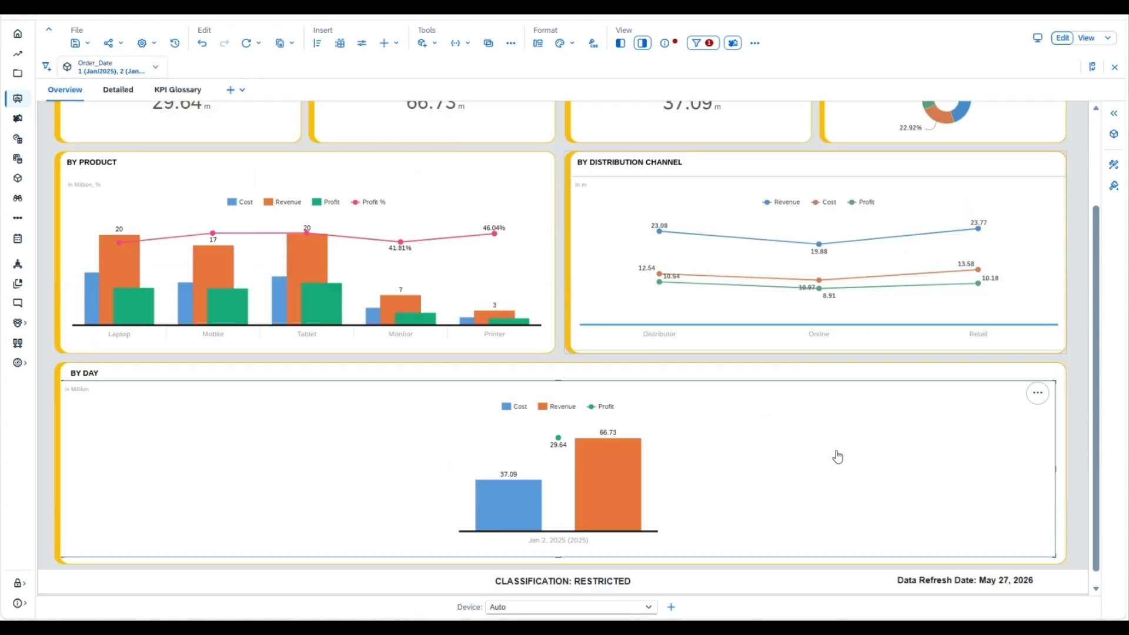
scroll(837, 457, "up", 2)
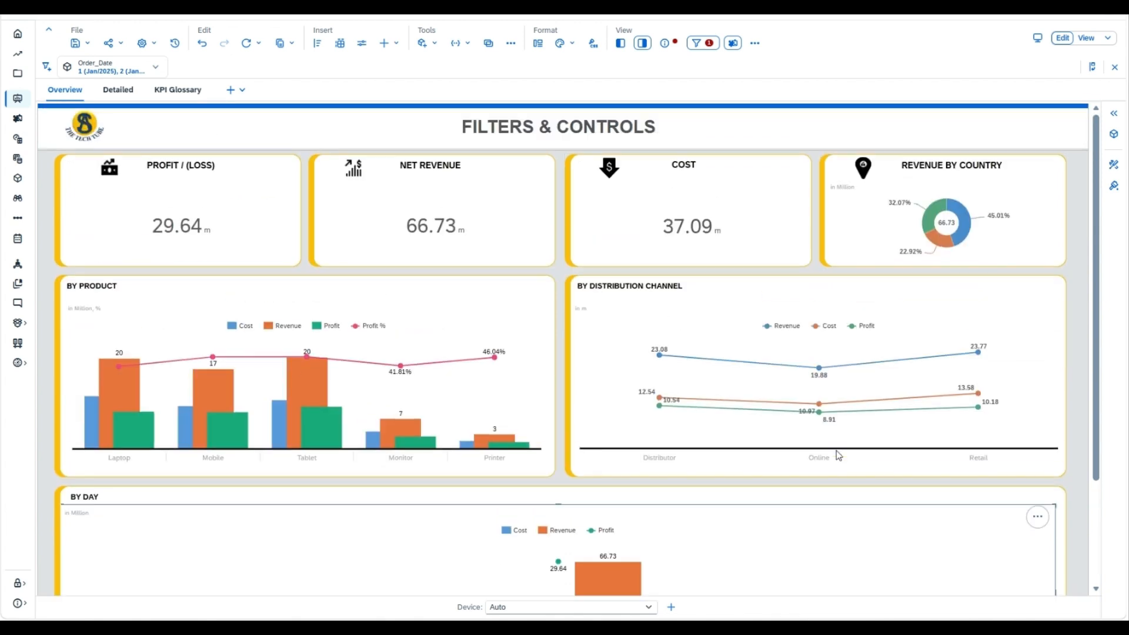
left_click(119, 94)
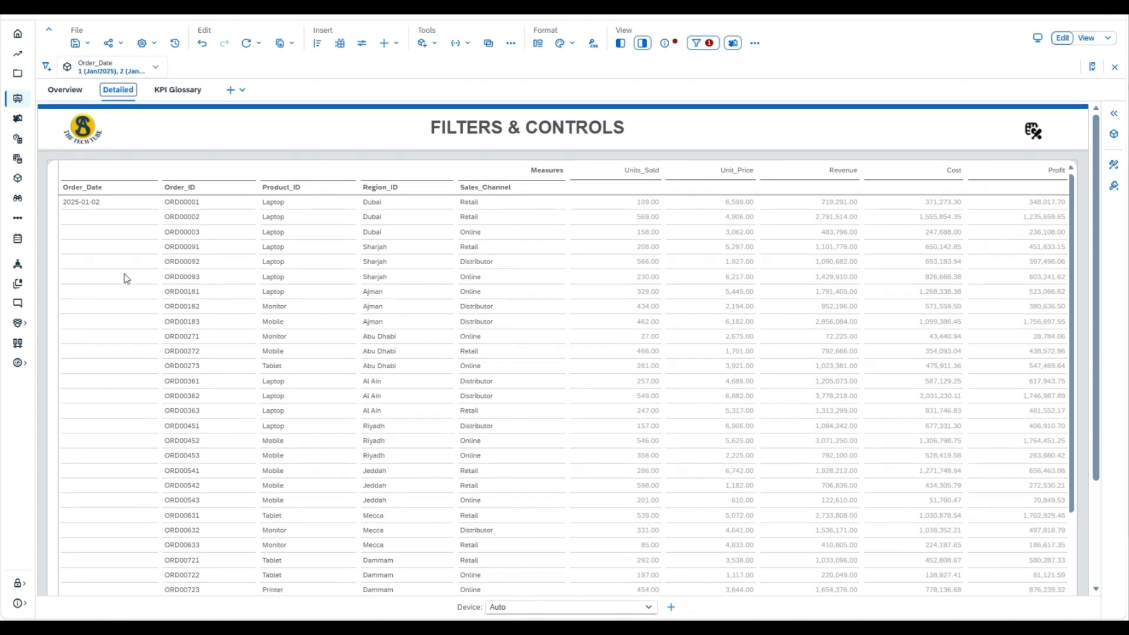
scroll(264, 267, "down", 1)
scroll(407, 296, "down", 2)
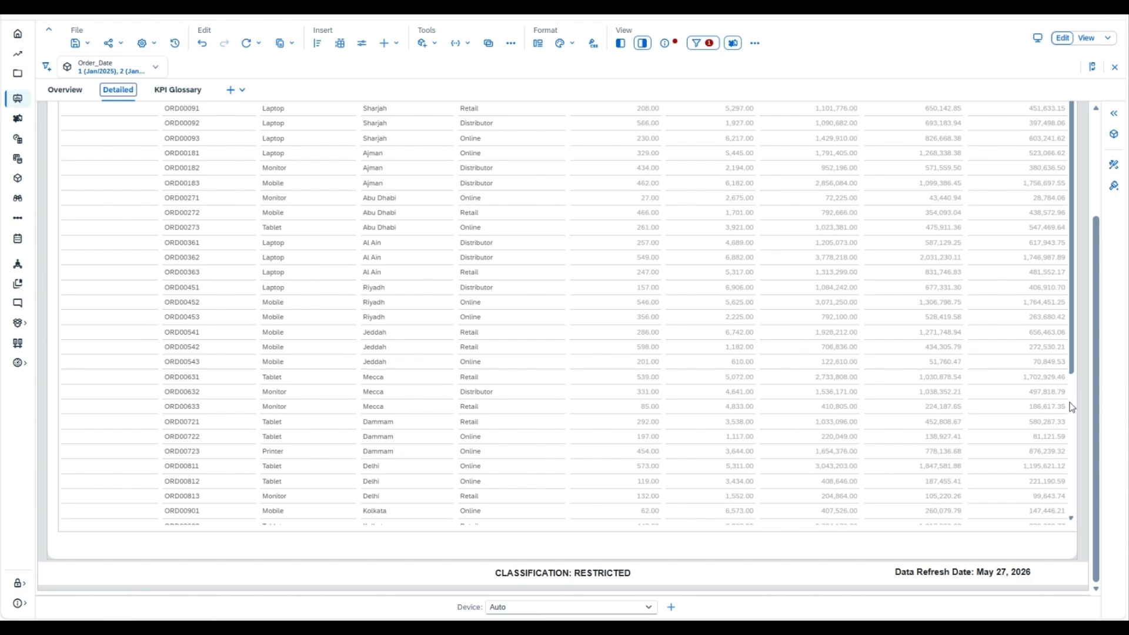
scroll(1070, 404, "down", 3)
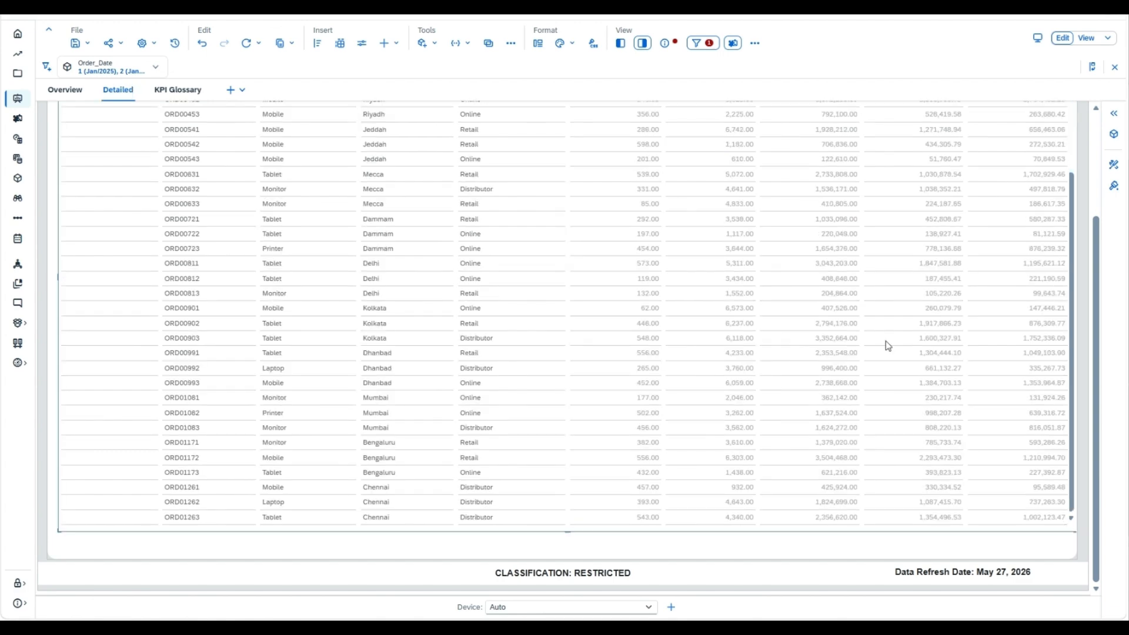
scroll(887, 346, "up", 4)
scroll(888, 346, "up", 2)
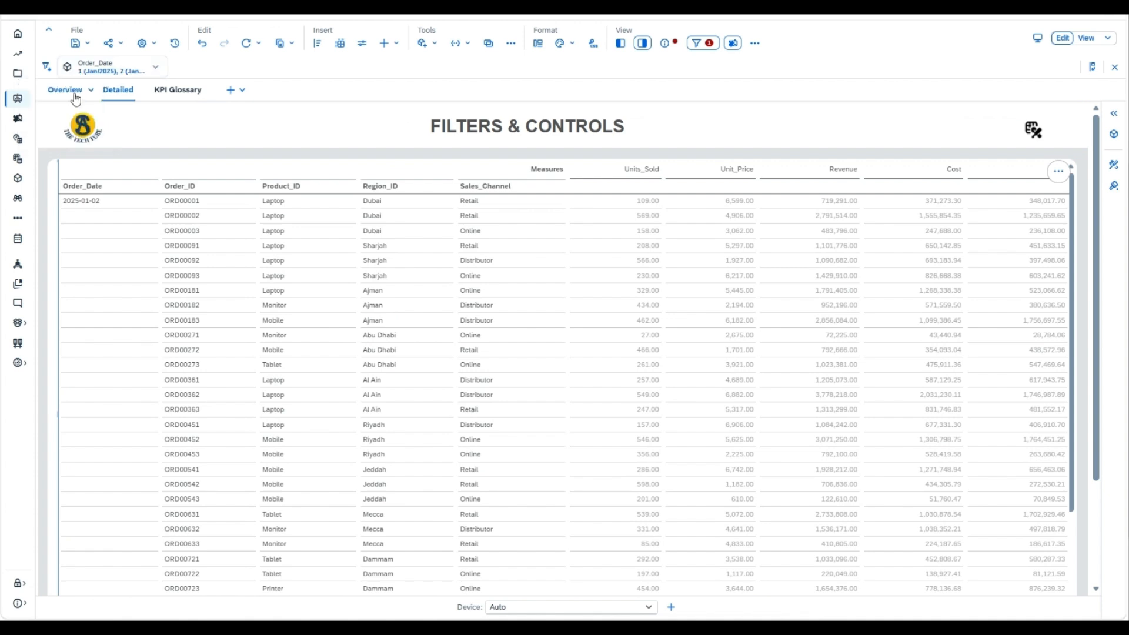
Return to the Overview page and remove the Order_Date story filter
left_click(54, 94)
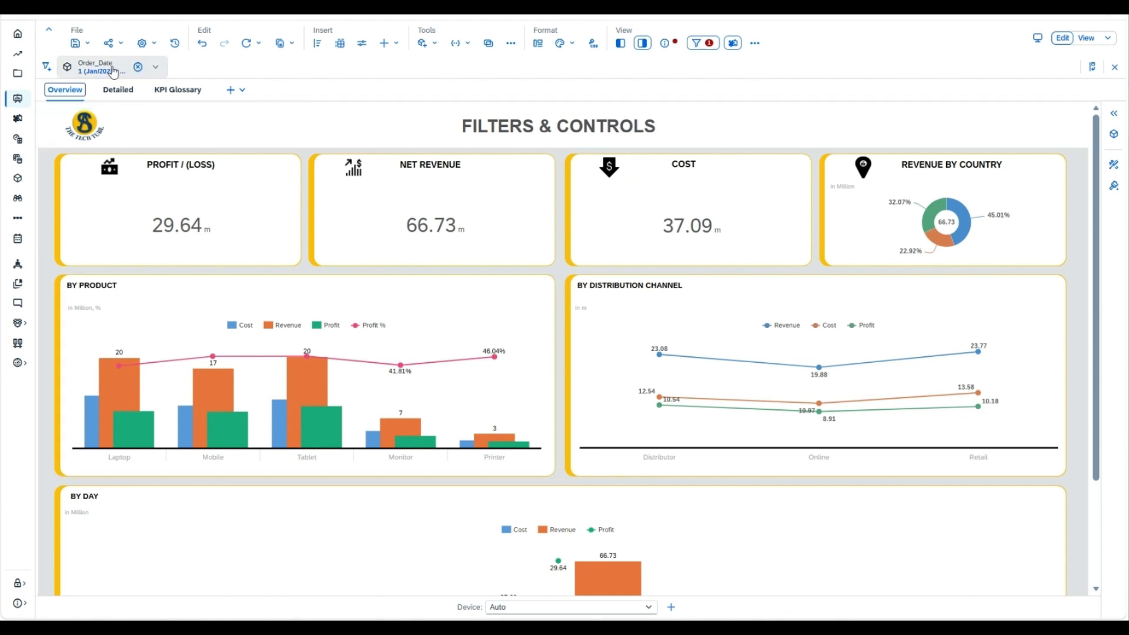
left_click(45, 70)
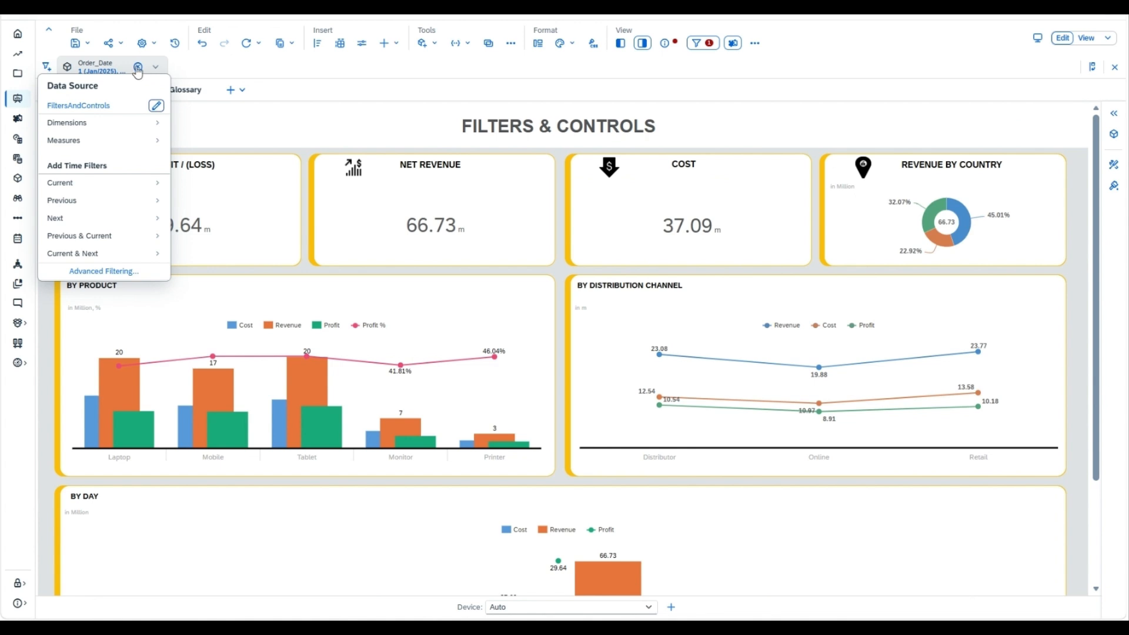
left_click(137, 68)
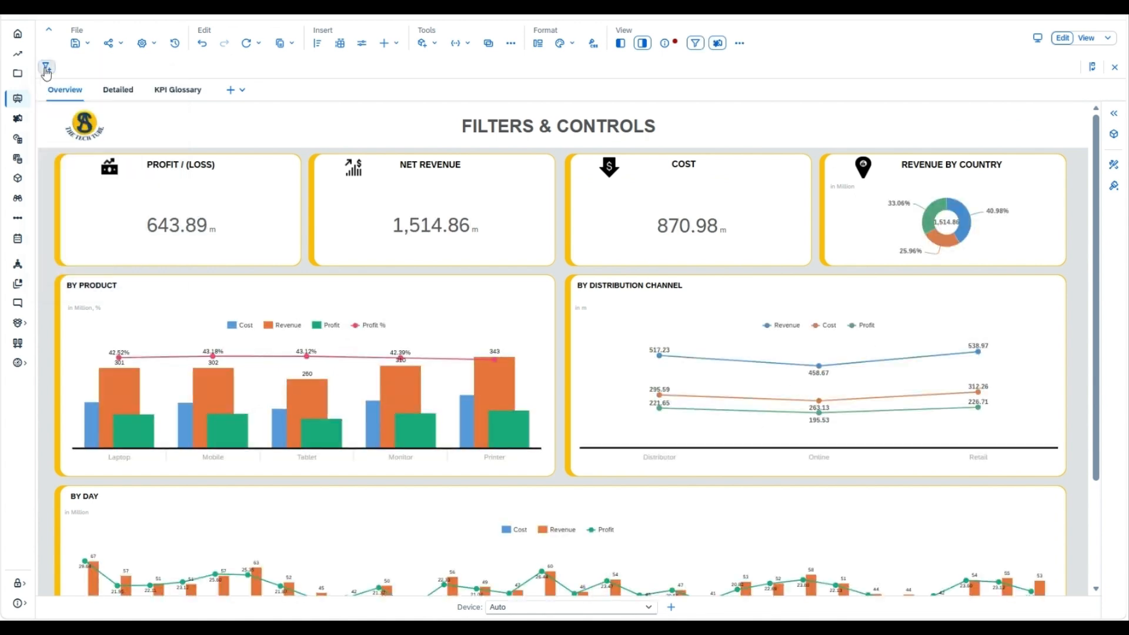
Start a range-based story filter on the Order_Date dimension and set Range 1's granularity to Day
left_click(45, 68)
left_click(85, 122)
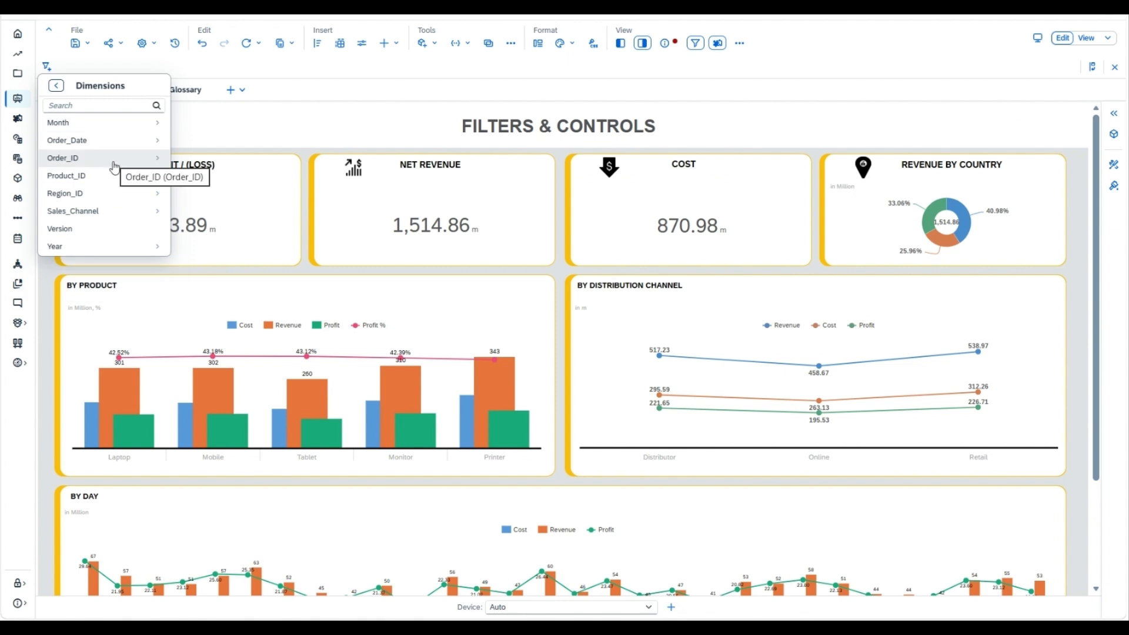
left_click(116, 144)
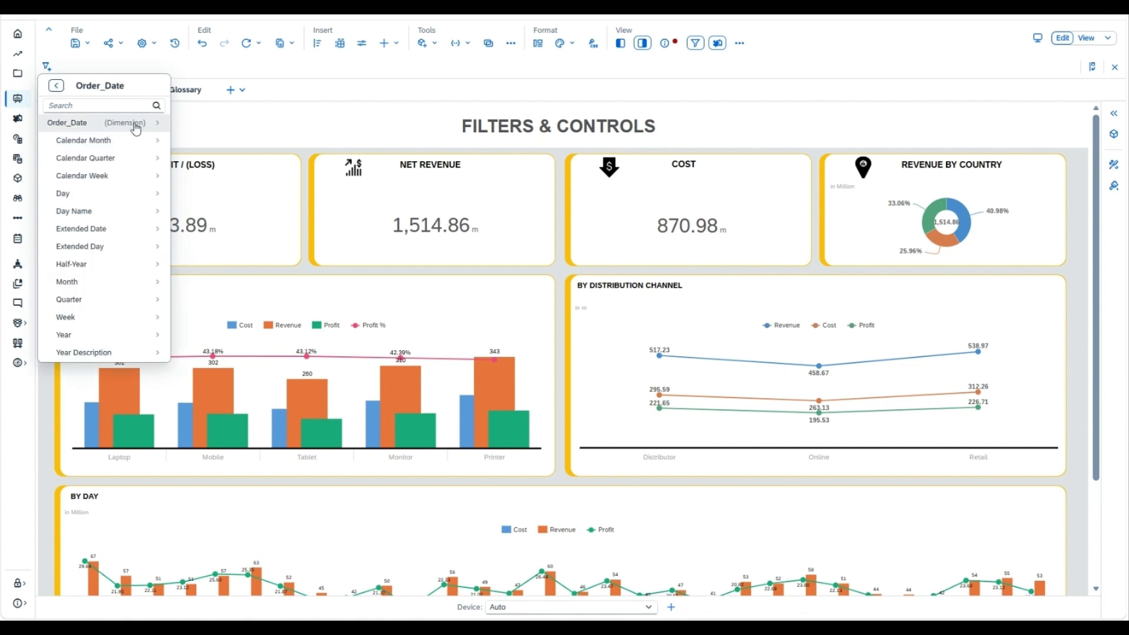
left_click(136, 128)
left_click(191, 133)
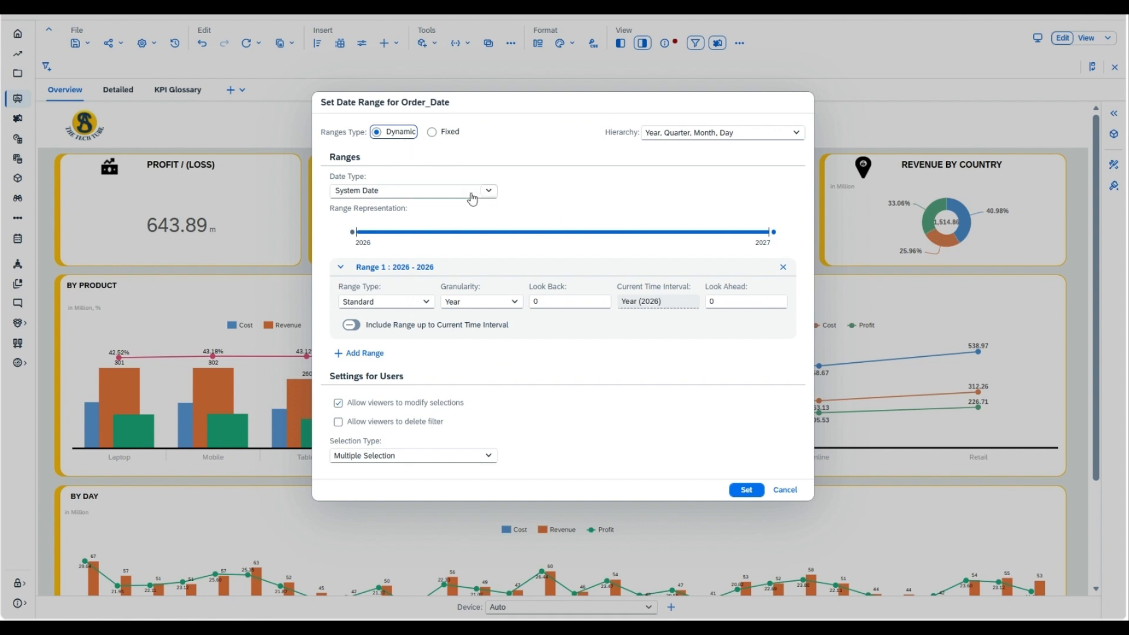
left_click(514, 302)
left_click(482, 372)
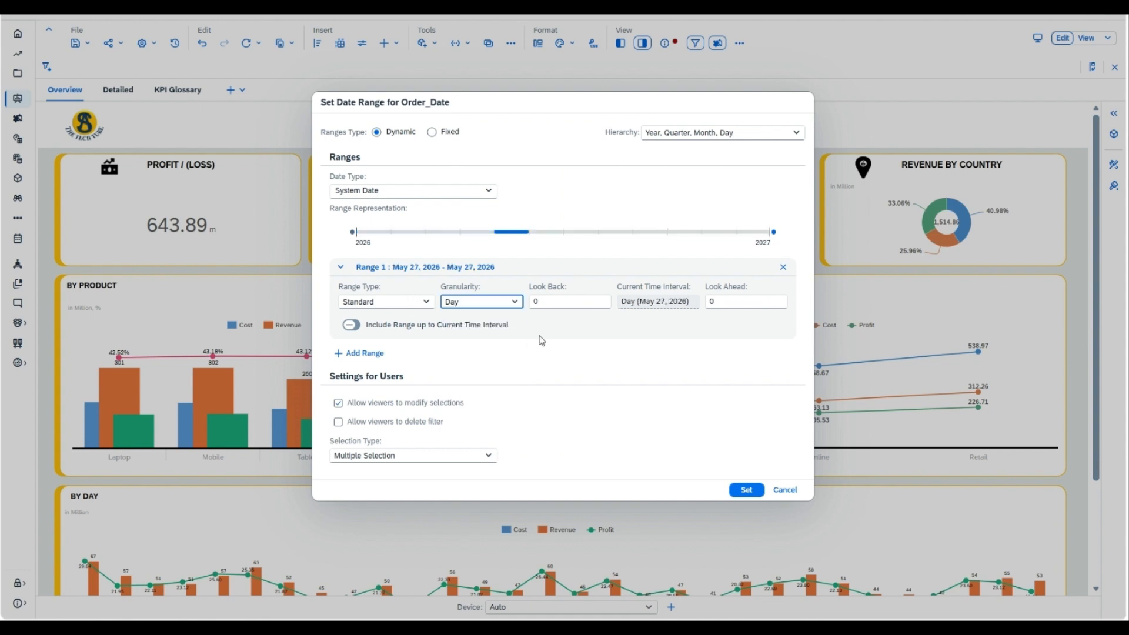
Set Range 1's Look Back to 7 days and apply the dynamic Order_Date range
left_click(547, 301)
key("BackSpace")
type("7")
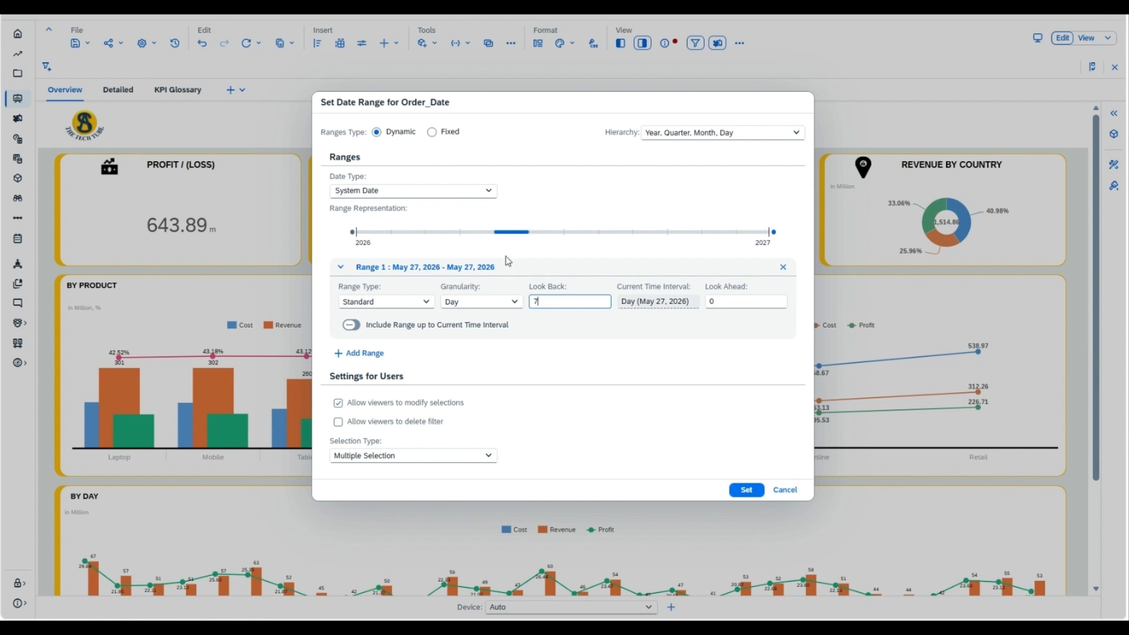
left_click(746, 490)
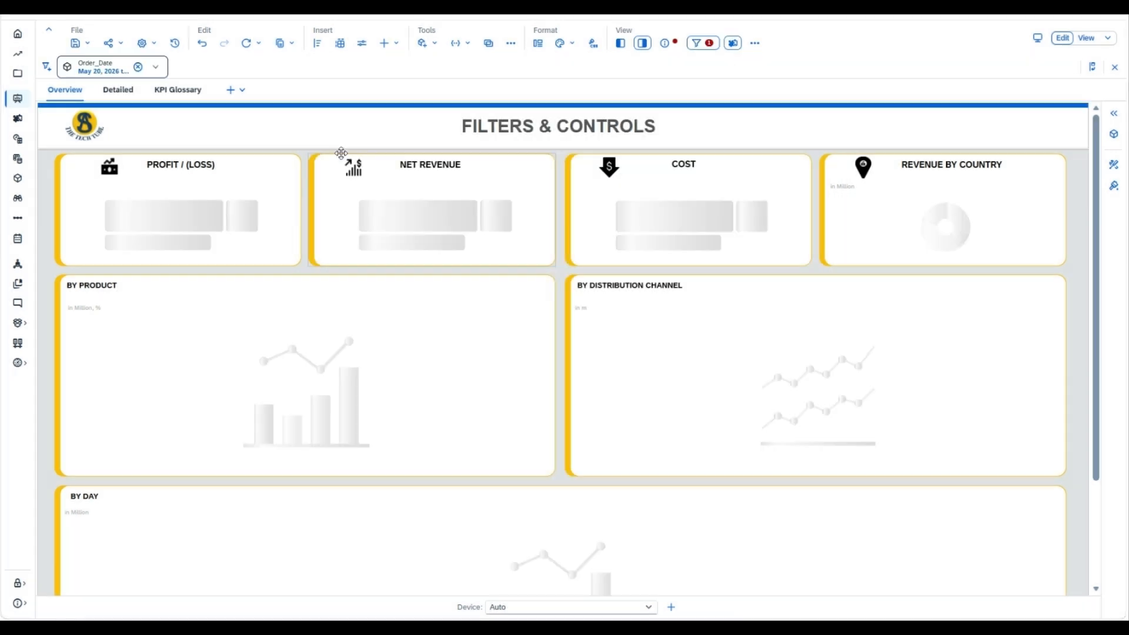
Reopen the Order_Date filter for editing and start creating a custom date as its date type
left_click(99, 72)
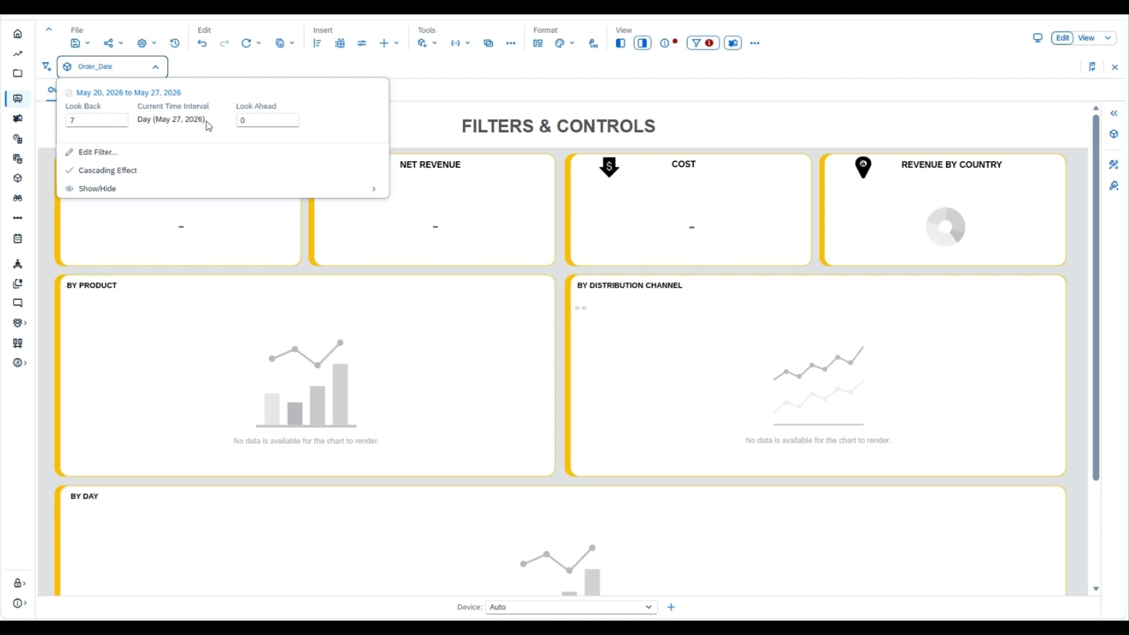
left_click(77, 122)
double_click(76, 122)
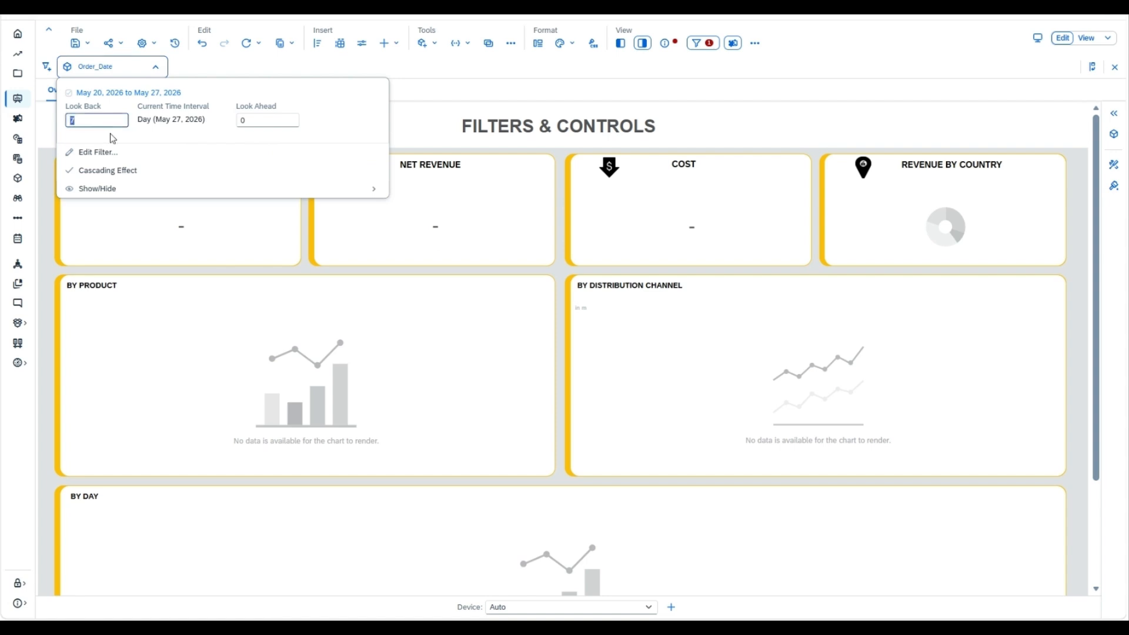
left_click(167, 117)
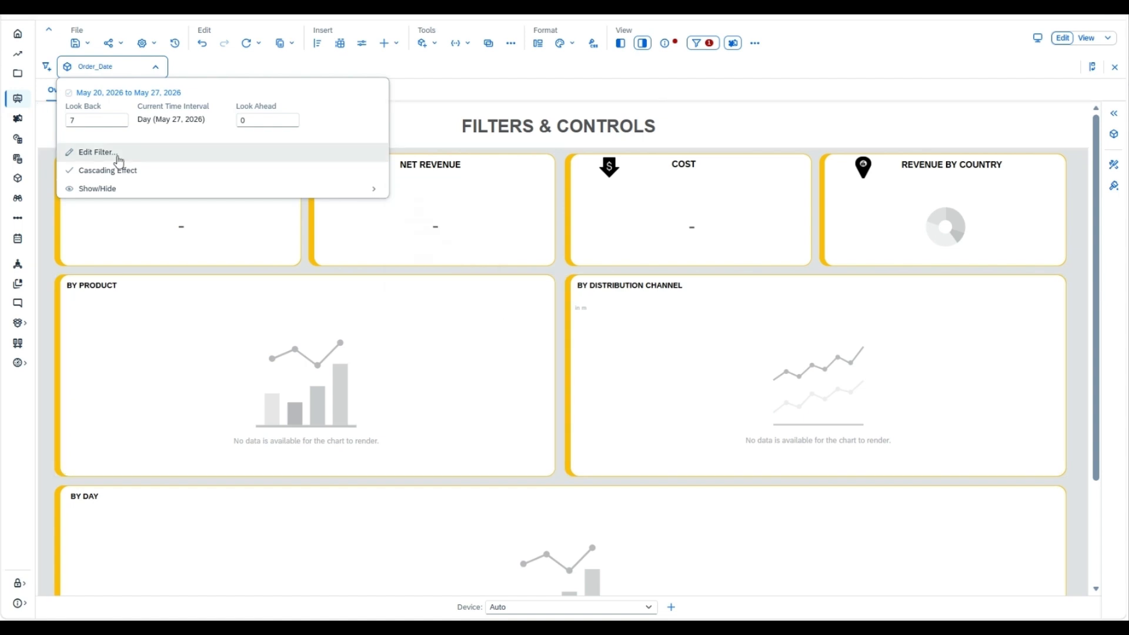
left_click(97, 152)
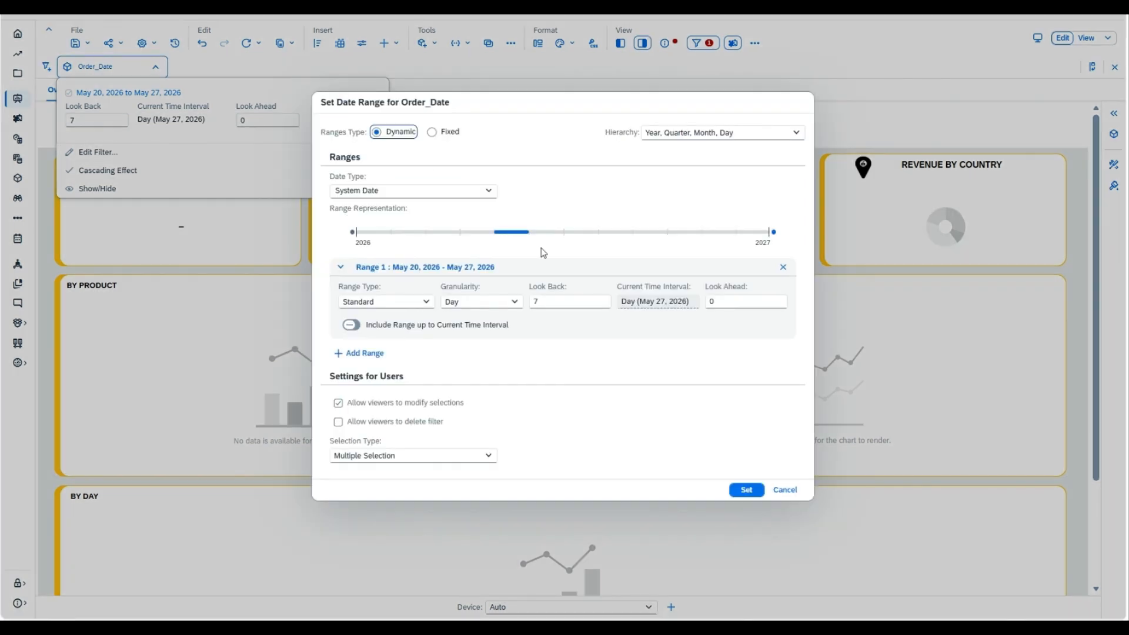
left_click(480, 194)
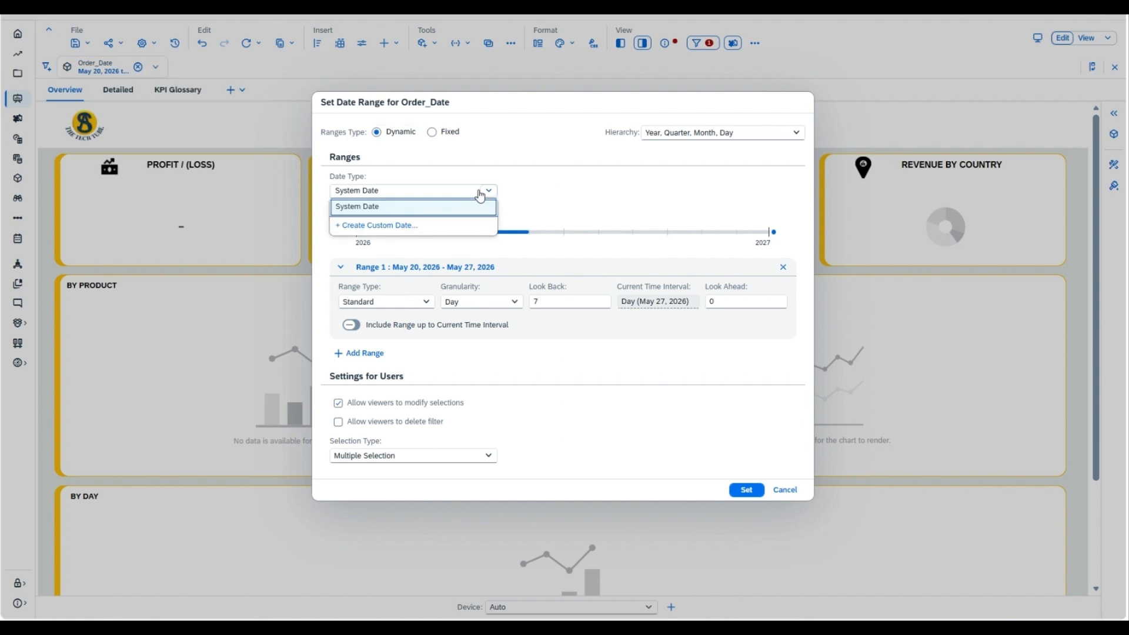
left_click(402, 234)
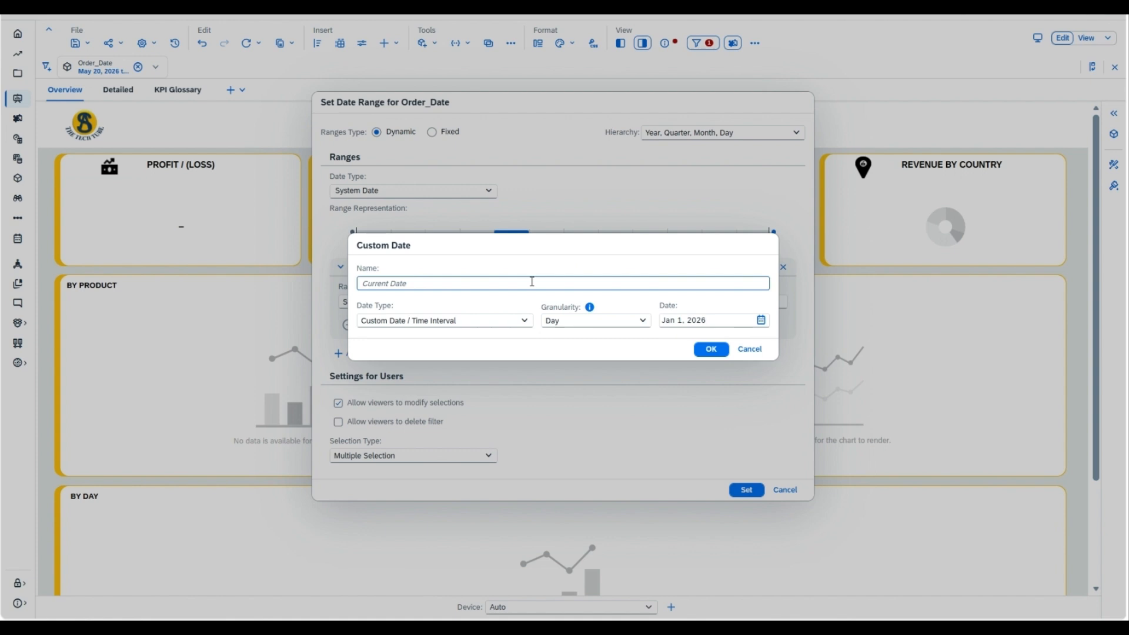
Name the custom date DATE, using the Custom Date / Time Interval type with Day granularity
type("dATE")
key("BackSpace")
key("BackSpace")
key("BackSpace")
key("BackSpace")
type("DATE")
left_click(524, 321)
left_click(528, 323)
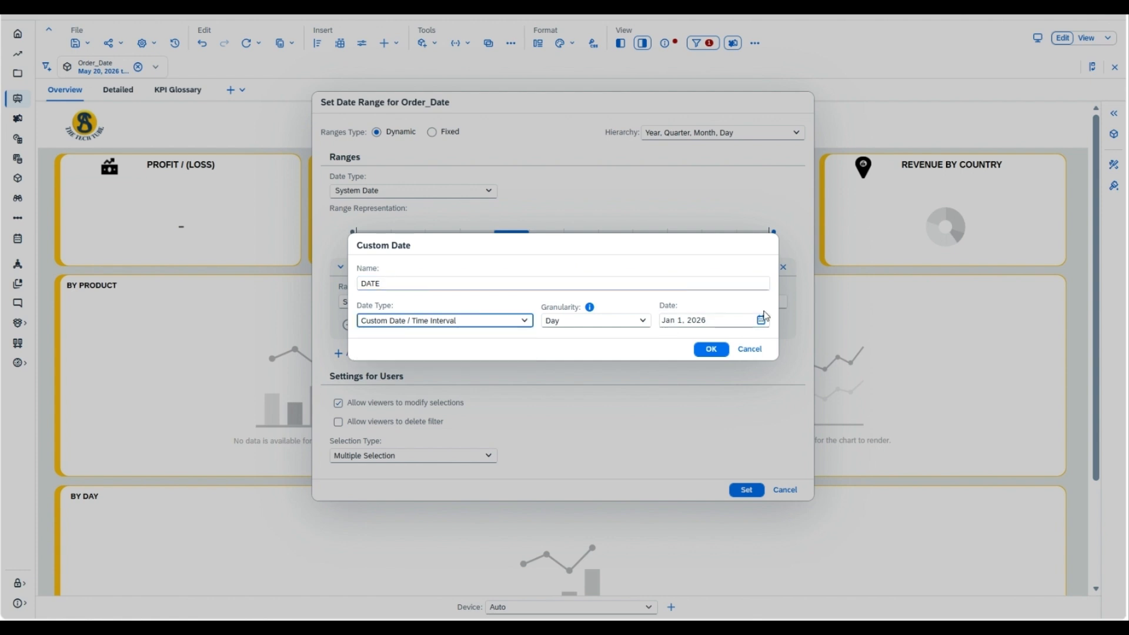
left_click(633, 329)
left_click(625, 340)
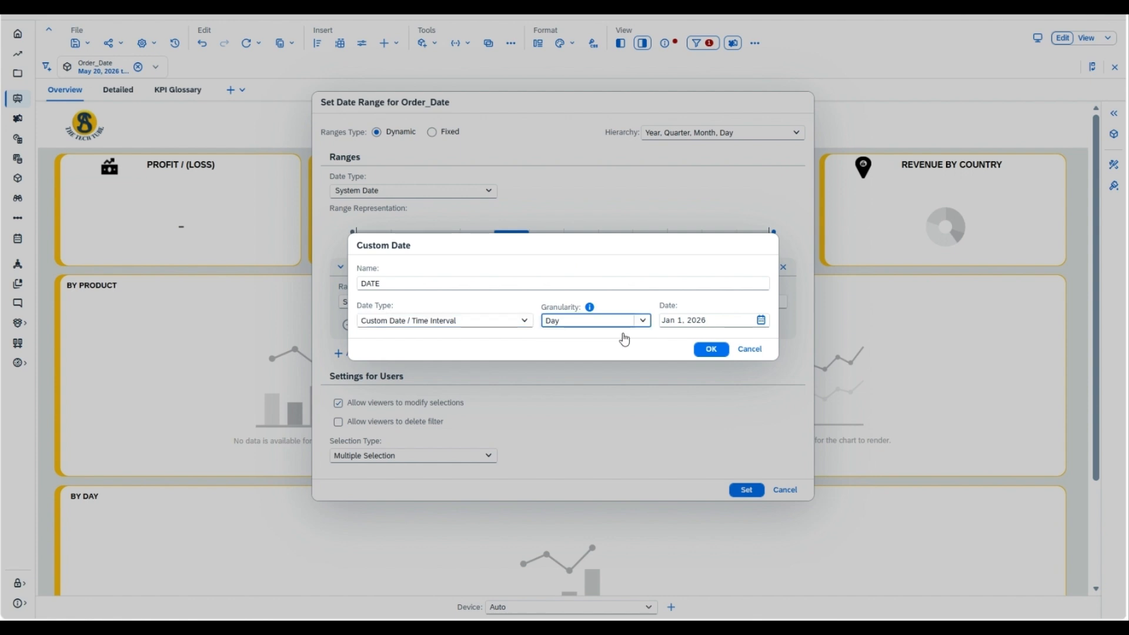
left_click(711, 353)
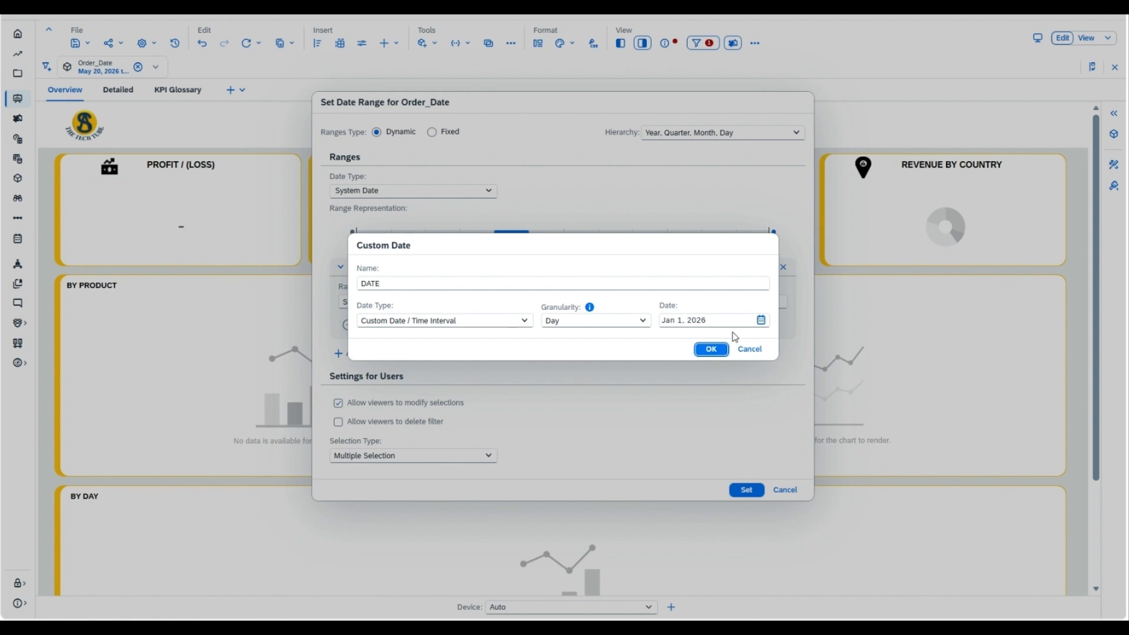
Set the custom date to Jan 1, 2025 and apply it to the Order_Date range filter
left_click(761, 322)
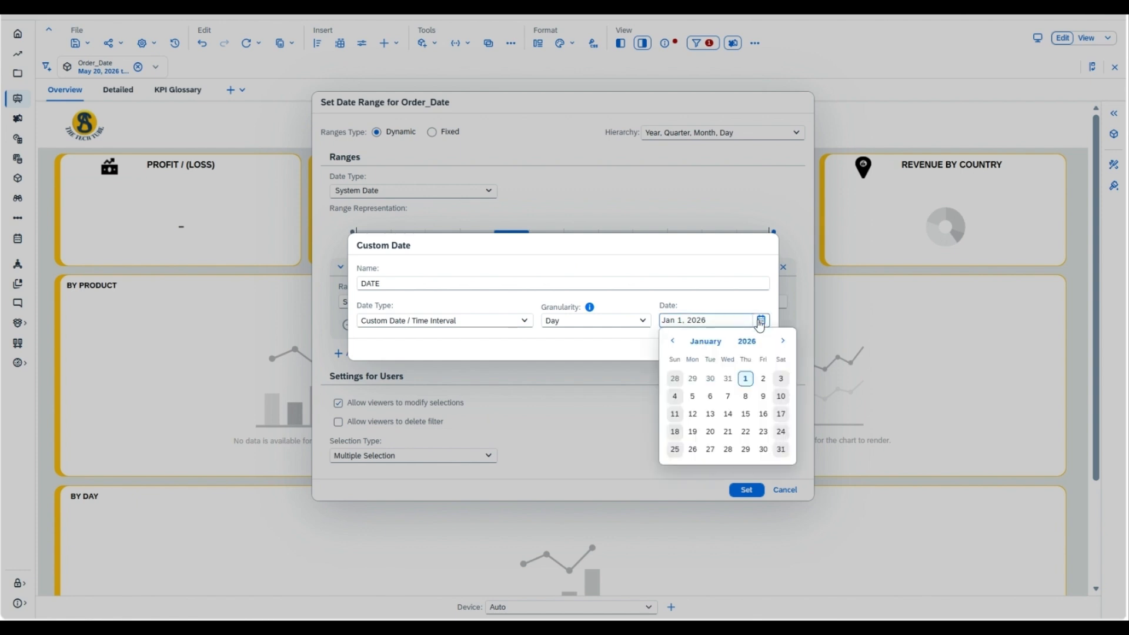
left_click(674, 341)
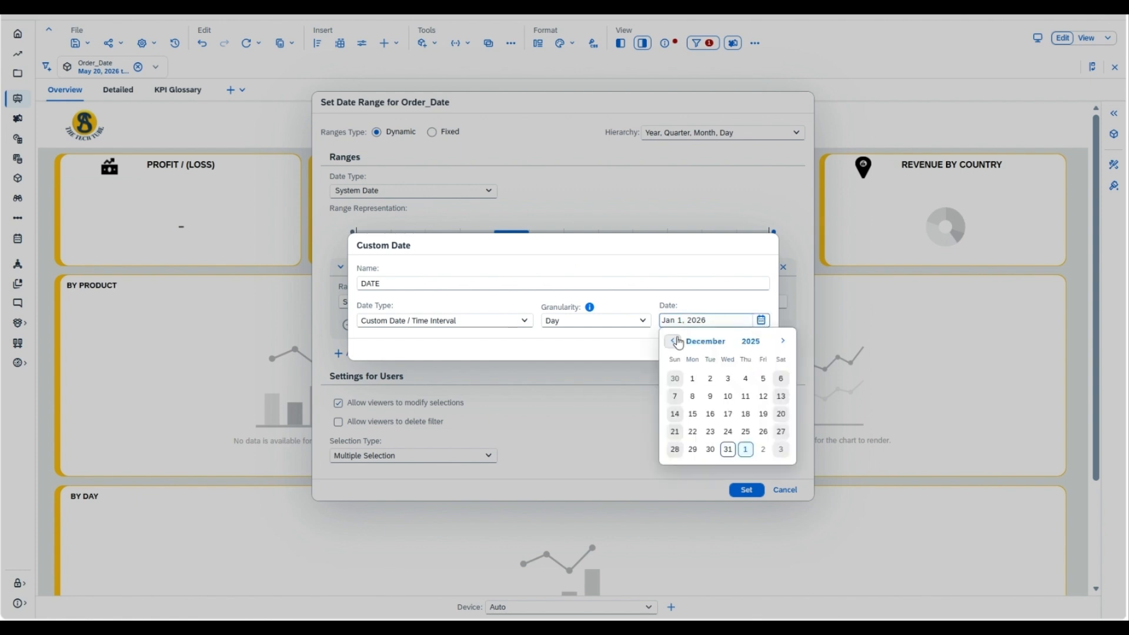
left_click(750, 346)
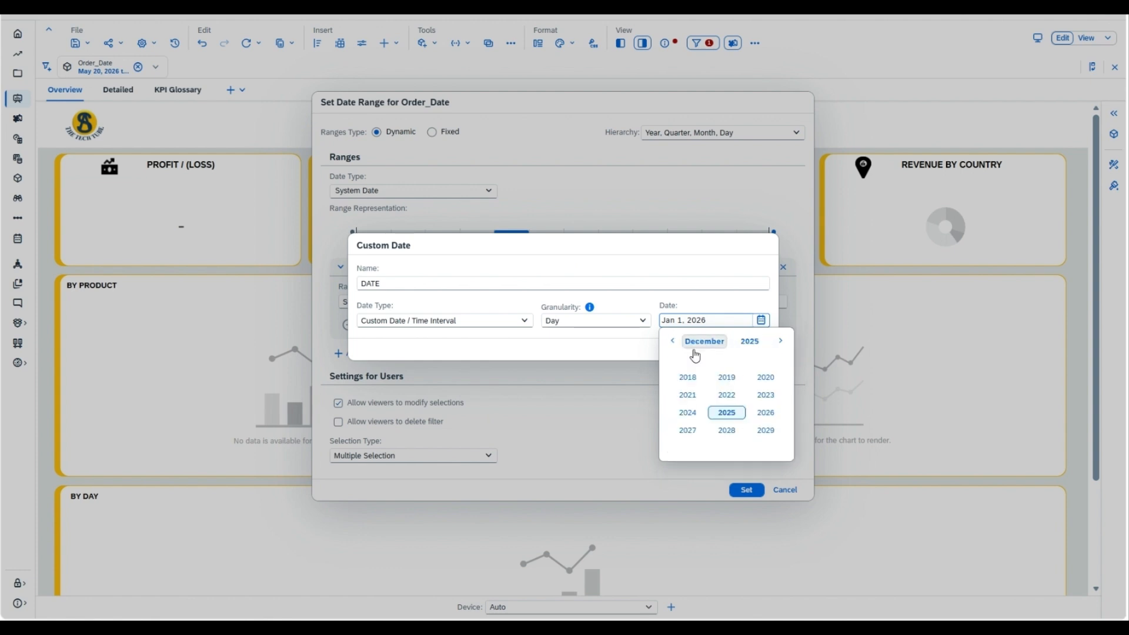
left_click(728, 414)
left_click(673, 341)
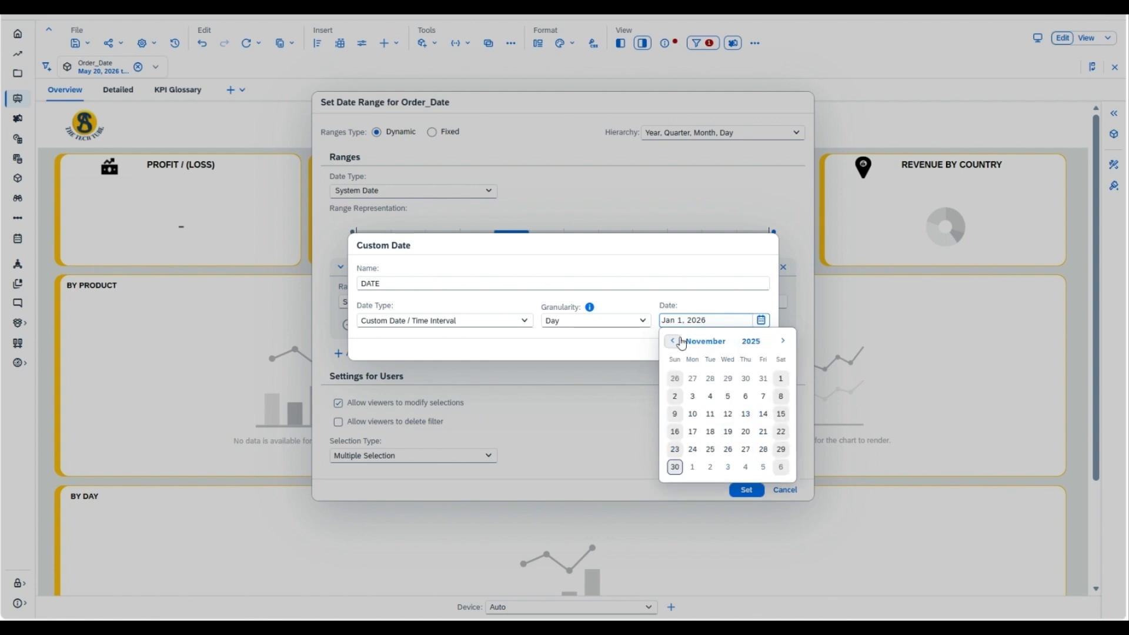
left_click(679, 342)
left_click(679, 342)
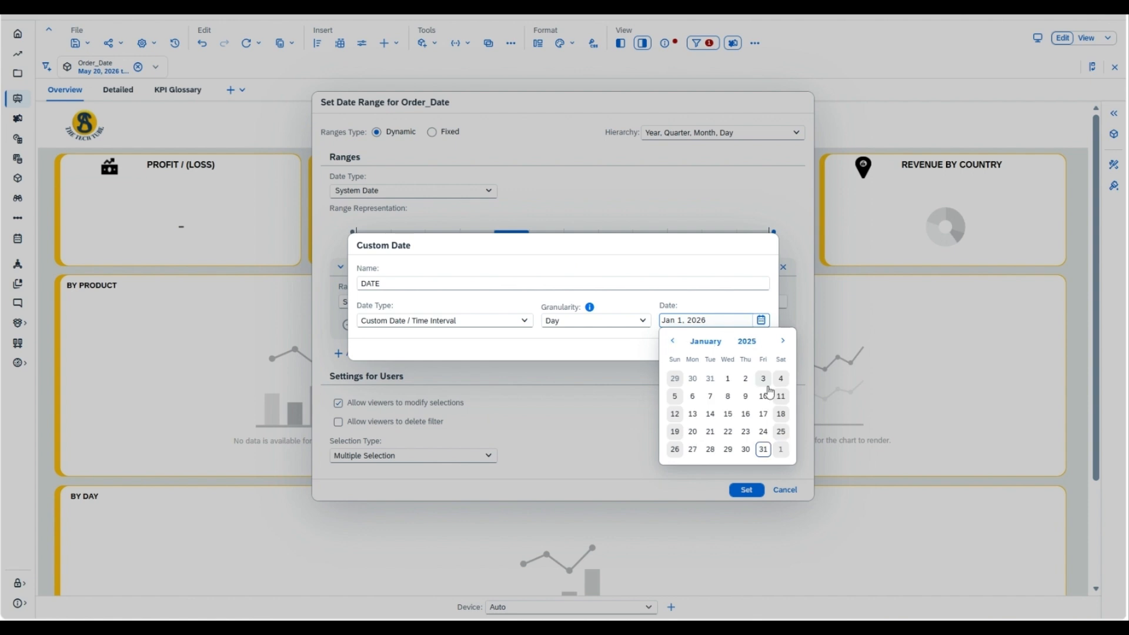
left_click(724, 382)
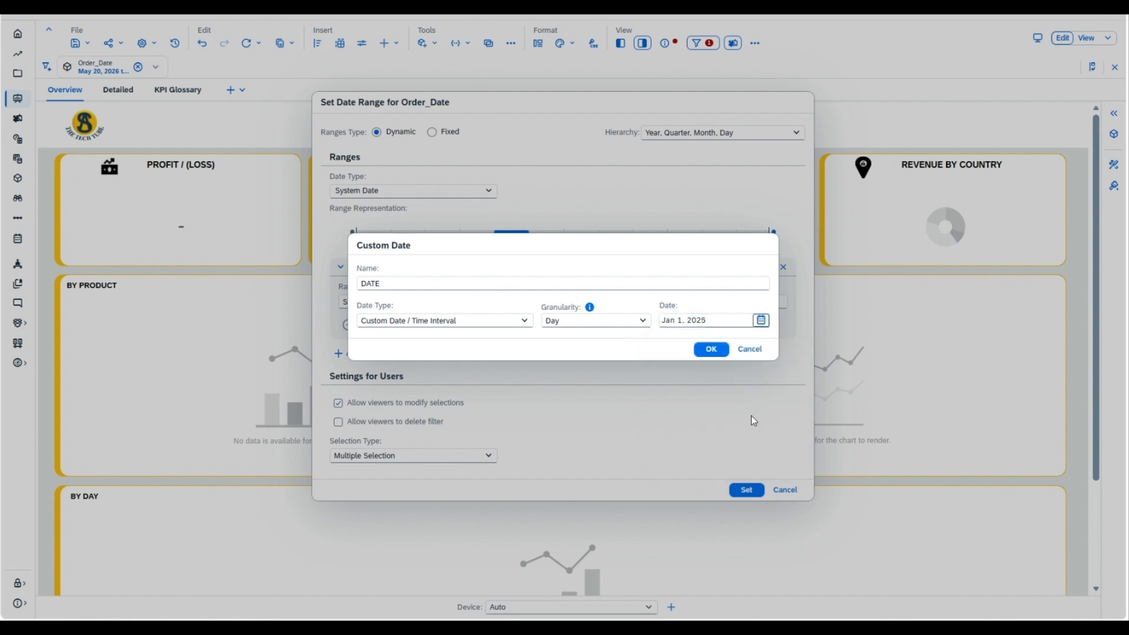
left_click(710, 350)
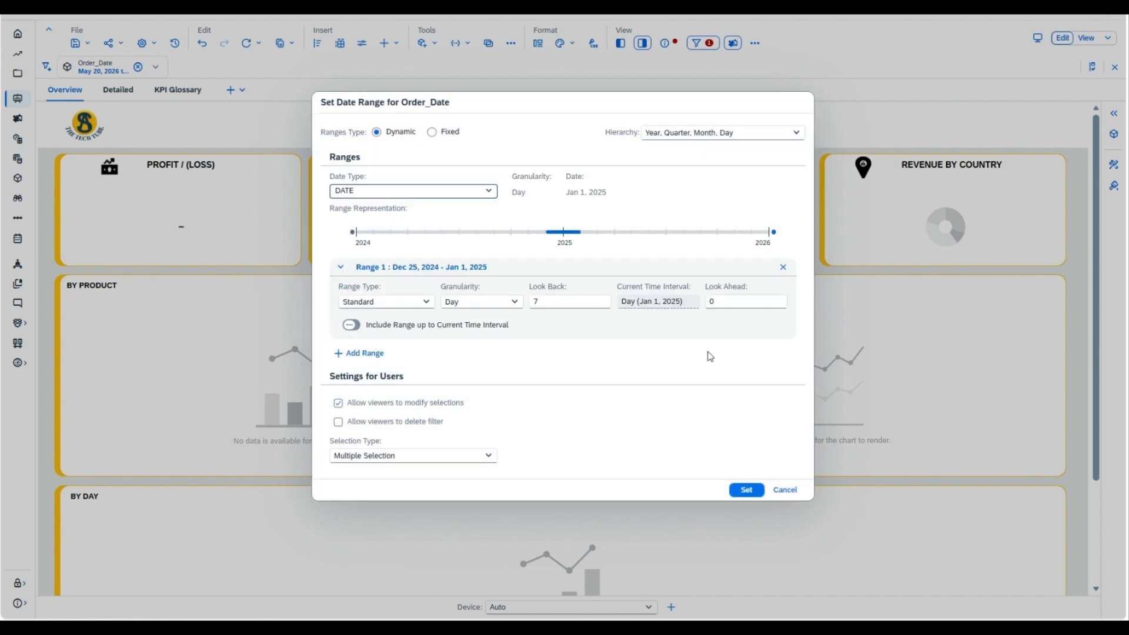
left_click(745, 493)
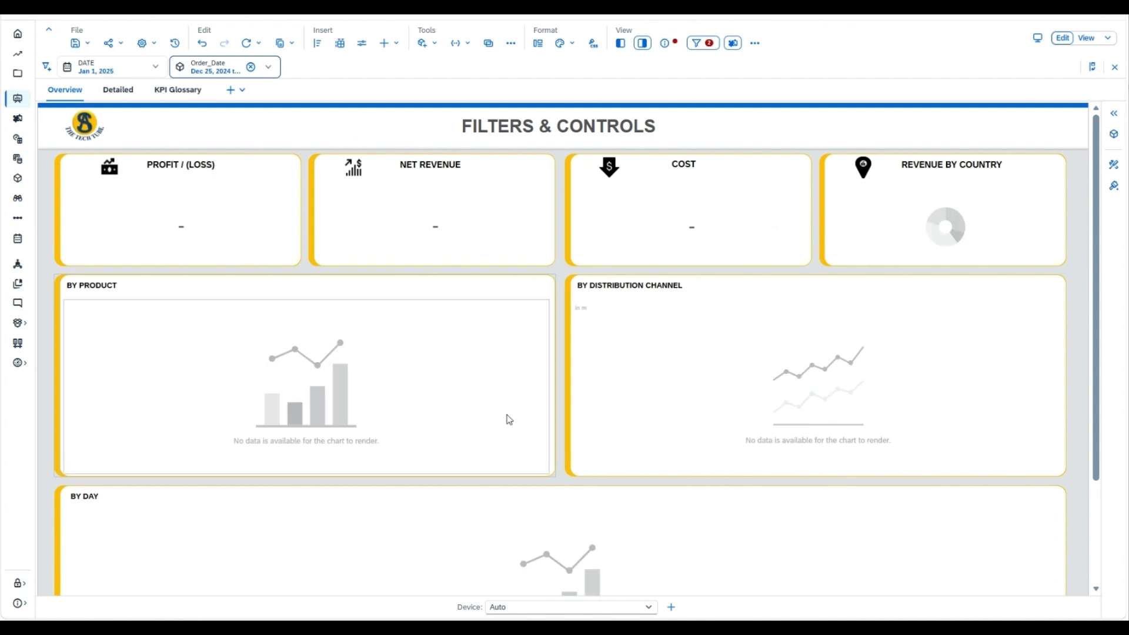
Set the Order_Date filter's Look Ahead to 7 days
left_click(206, 69)
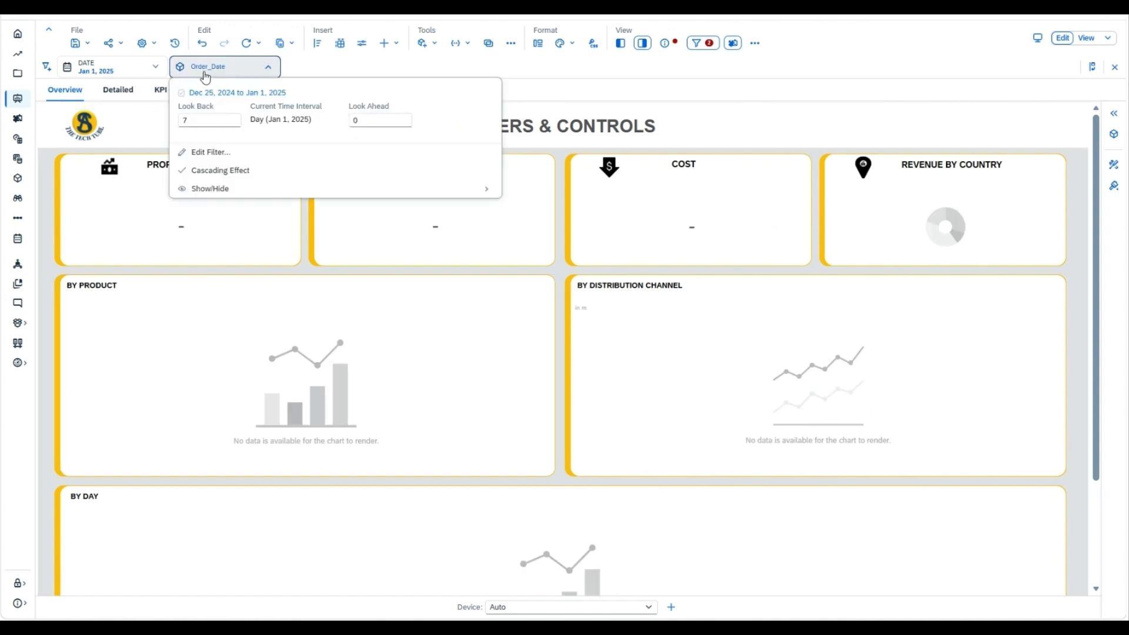
left_click(367, 122)
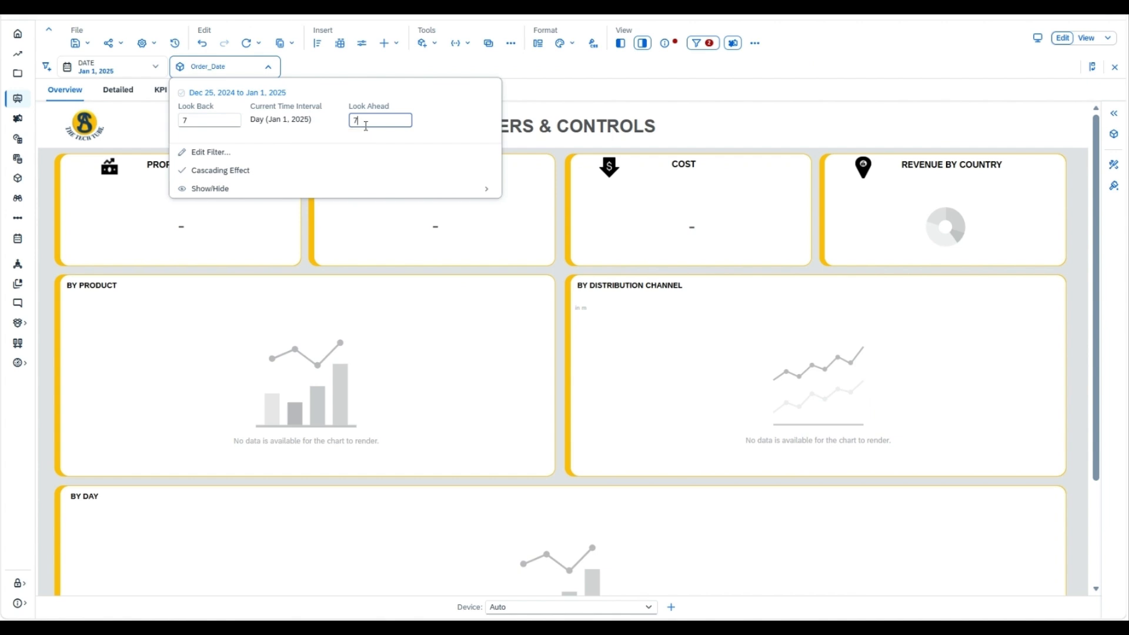
key("Return")
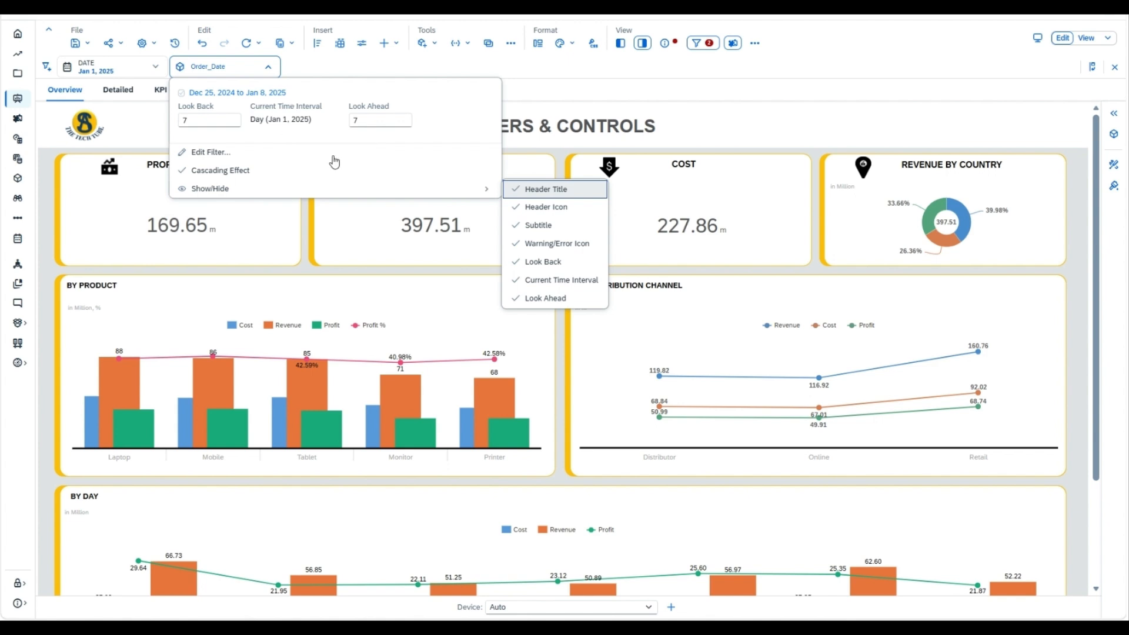
key("Escape")
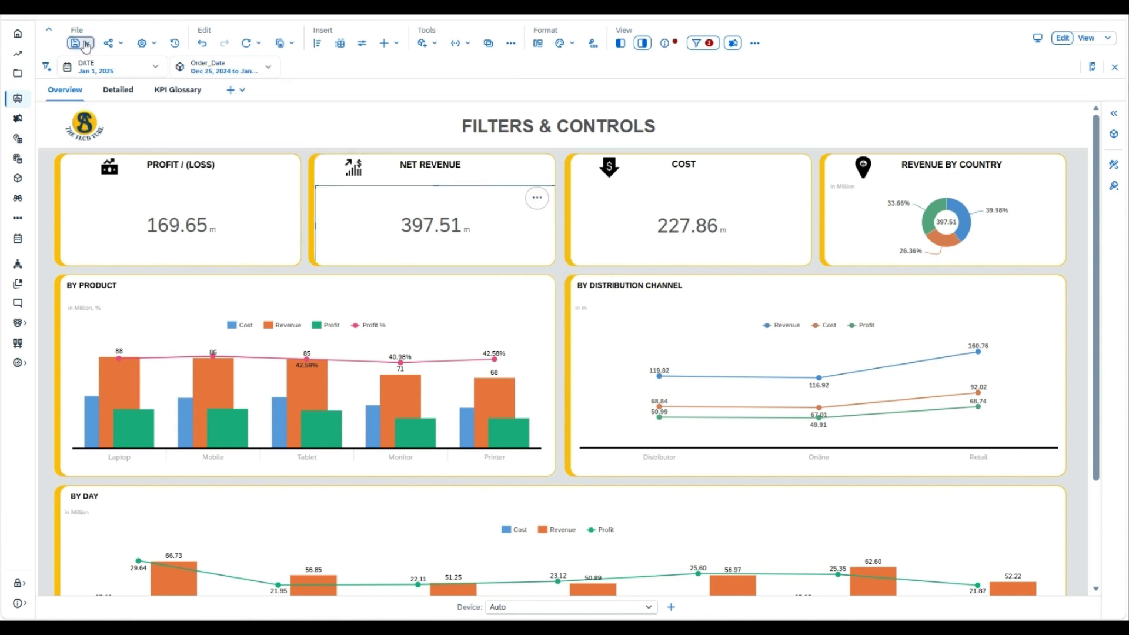
Save the story and open it in view mode
left_click(87, 44)
left_click(89, 61)
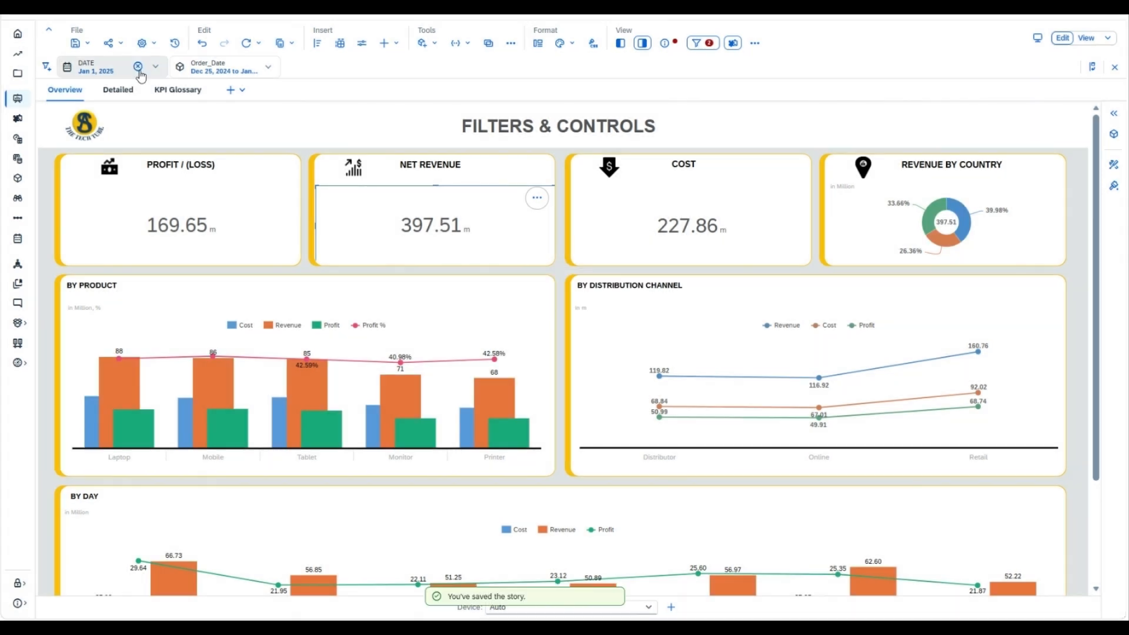
left_click(139, 68)
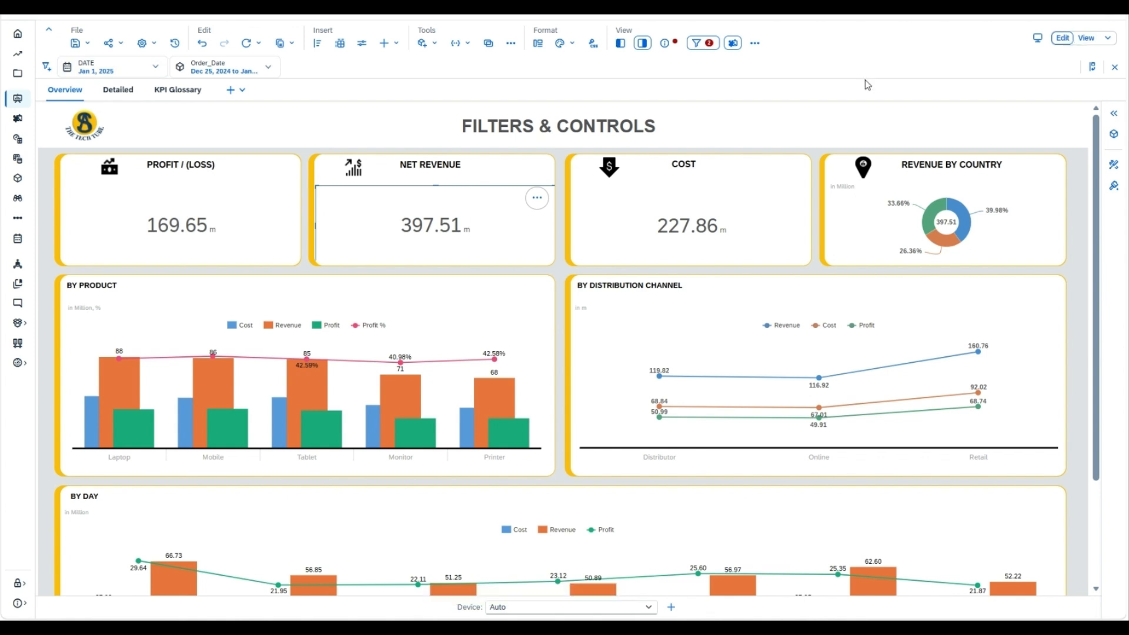
left_click(104, 86)
left_click(1085, 39)
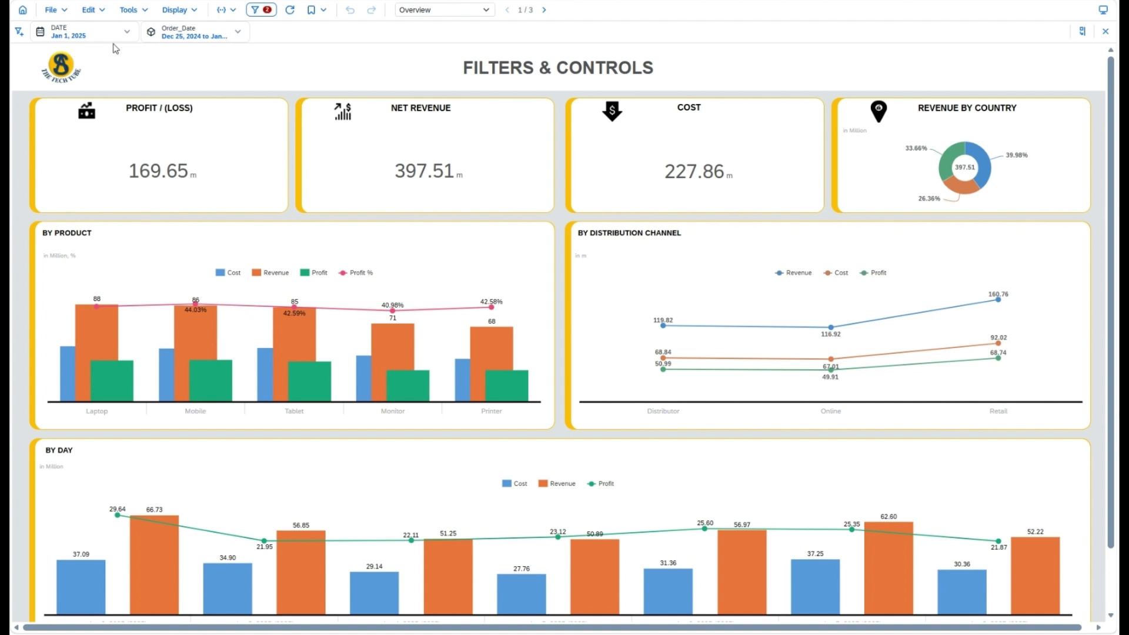
Change the DATE filter to Jan 15, 2025
left_click(75, 36)
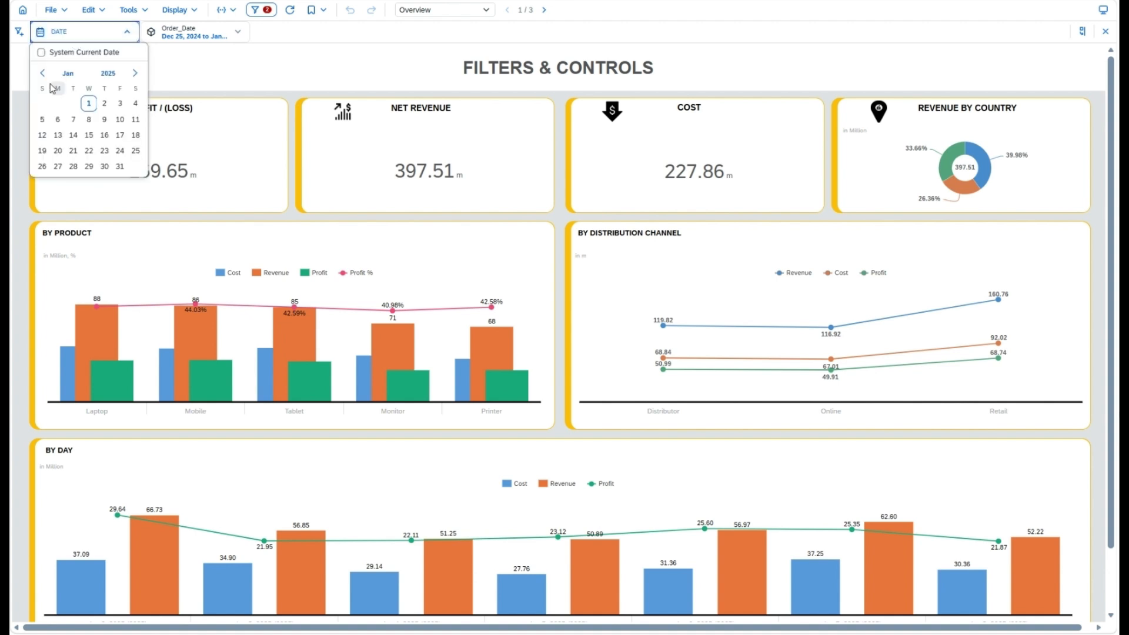
left_click(89, 136)
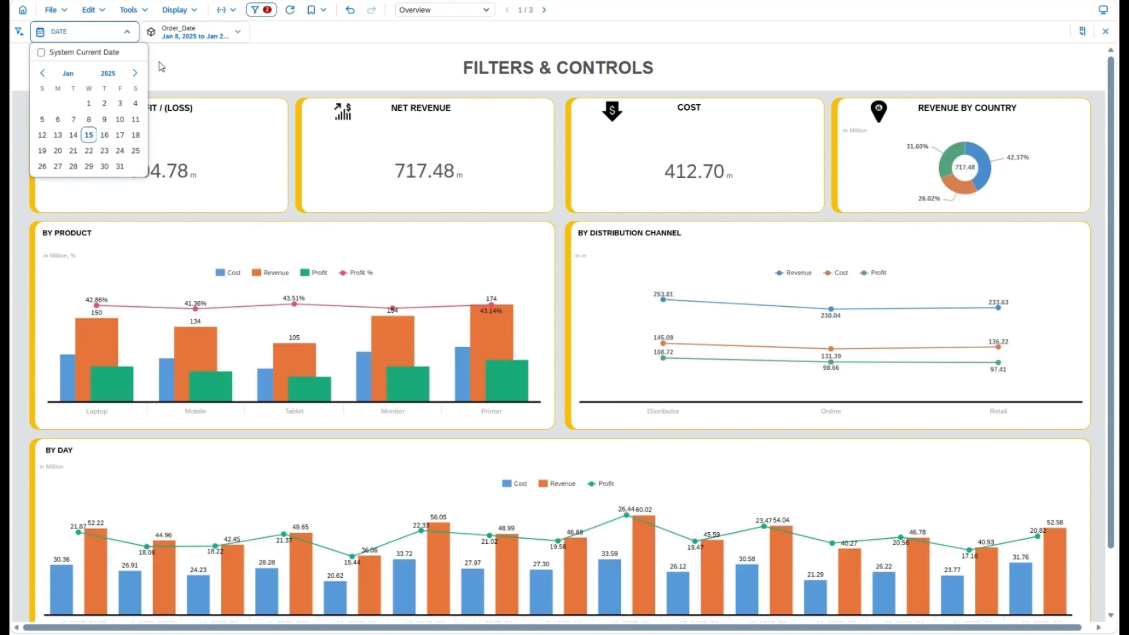
left_click(124, 37)
Set the Order_Date filter's Look Back to 1 day
left_click(188, 35)
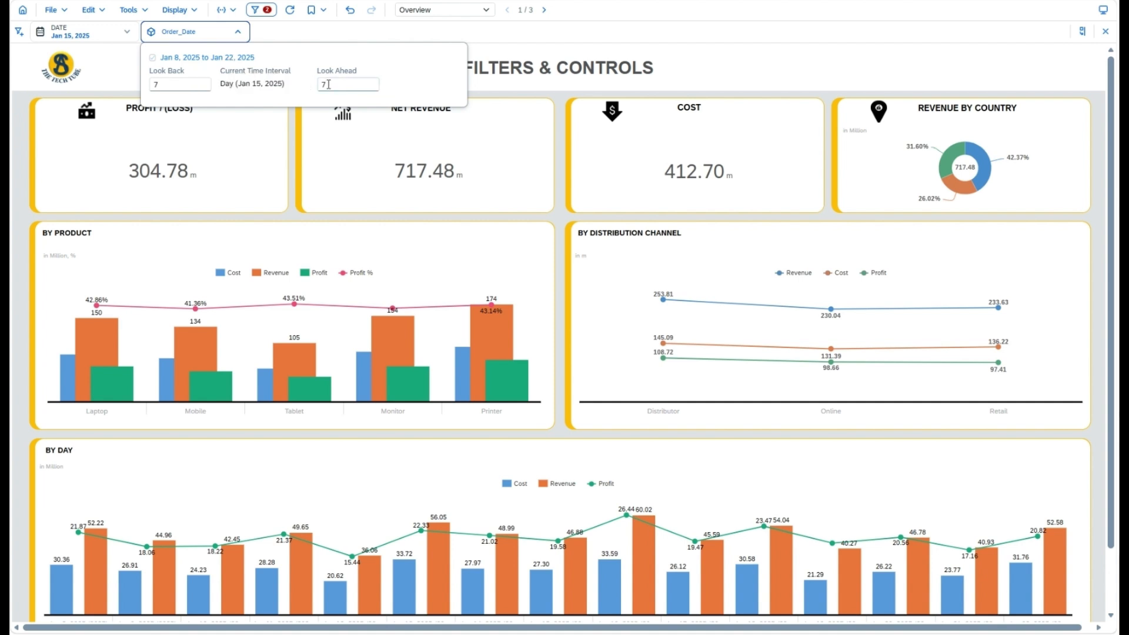
left_click(187, 86)
type("1")
left_click(337, 84)
left_click(186, 84)
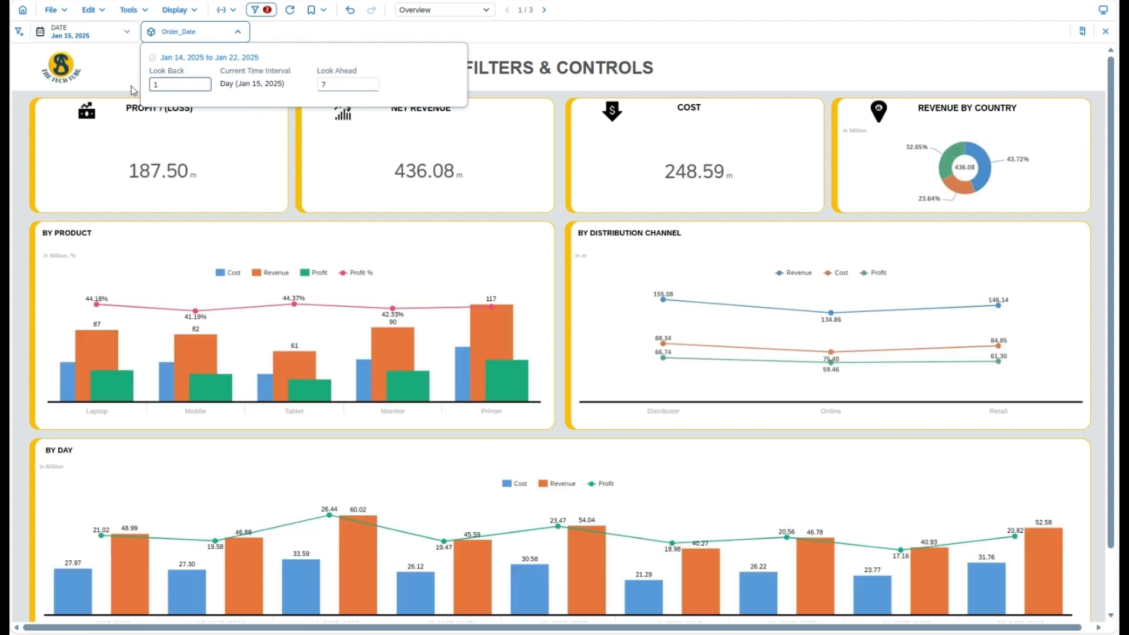
Set the Order_Date filter's Look Back to 7 days and its Look Ahead to 0
left_click_drag(171, 86, 147, 90)
type("7")
key("Return")
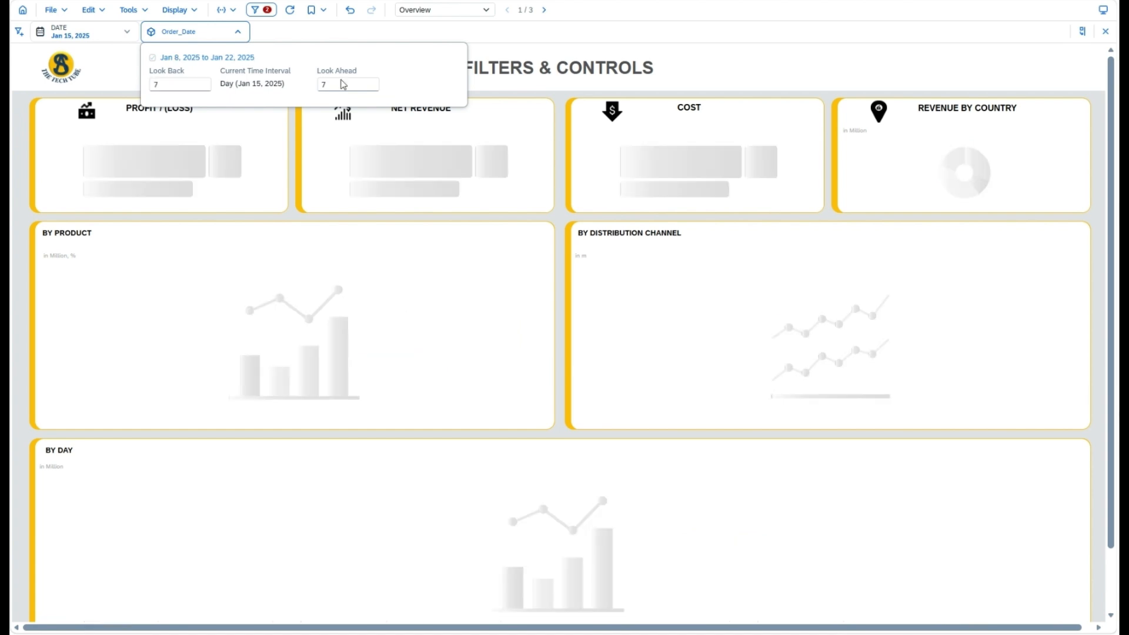
double_click(339, 85)
type("0")
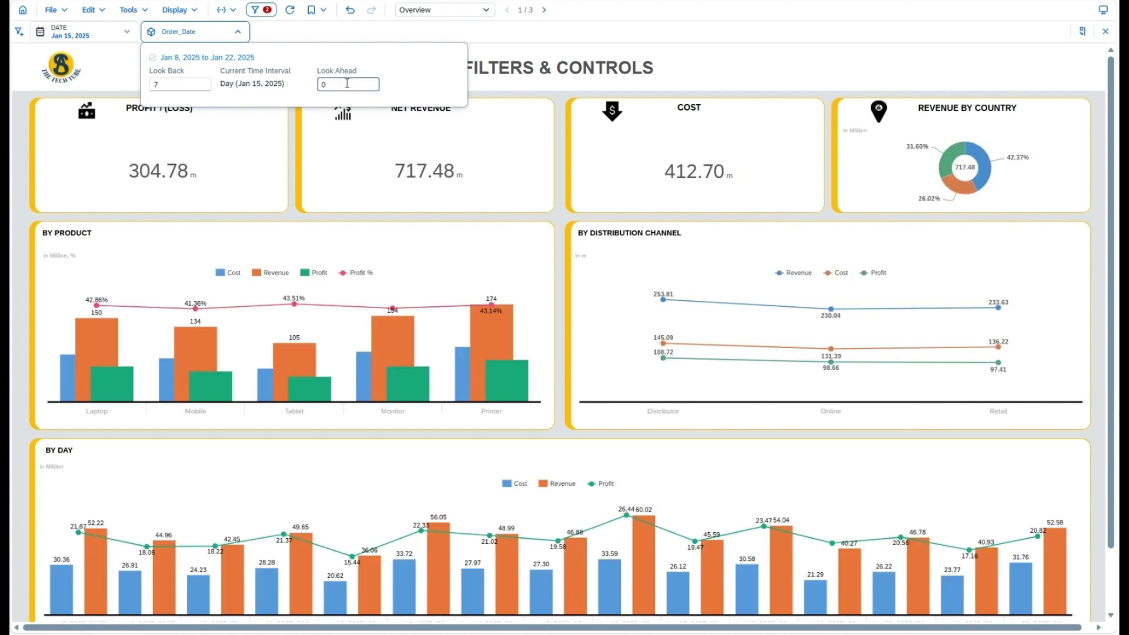
key("Return")
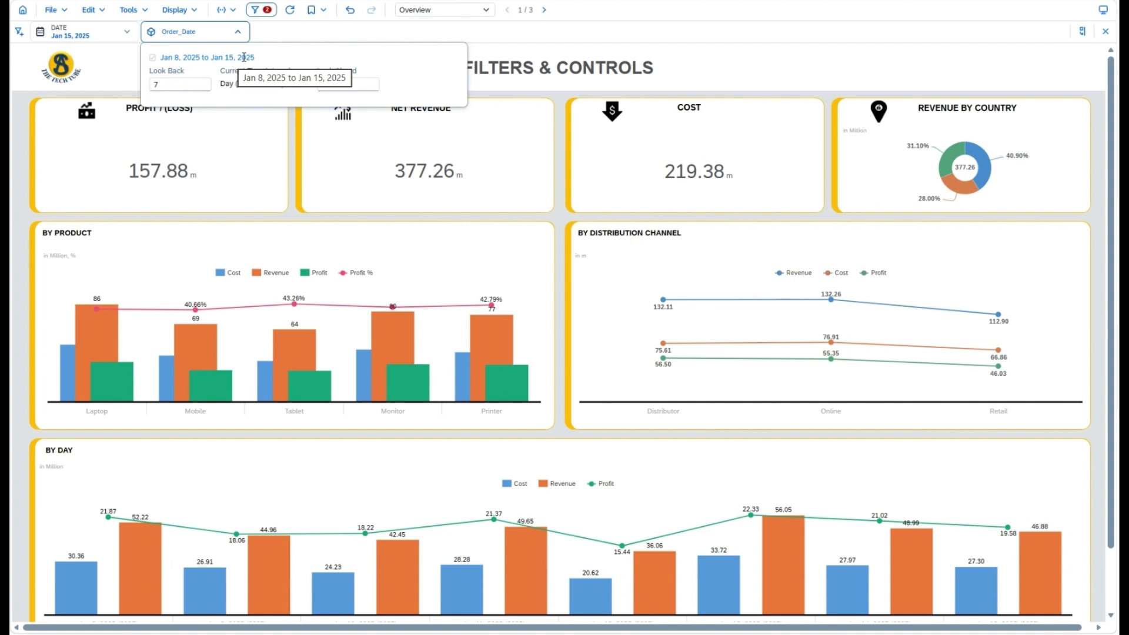
left_click(435, 20)
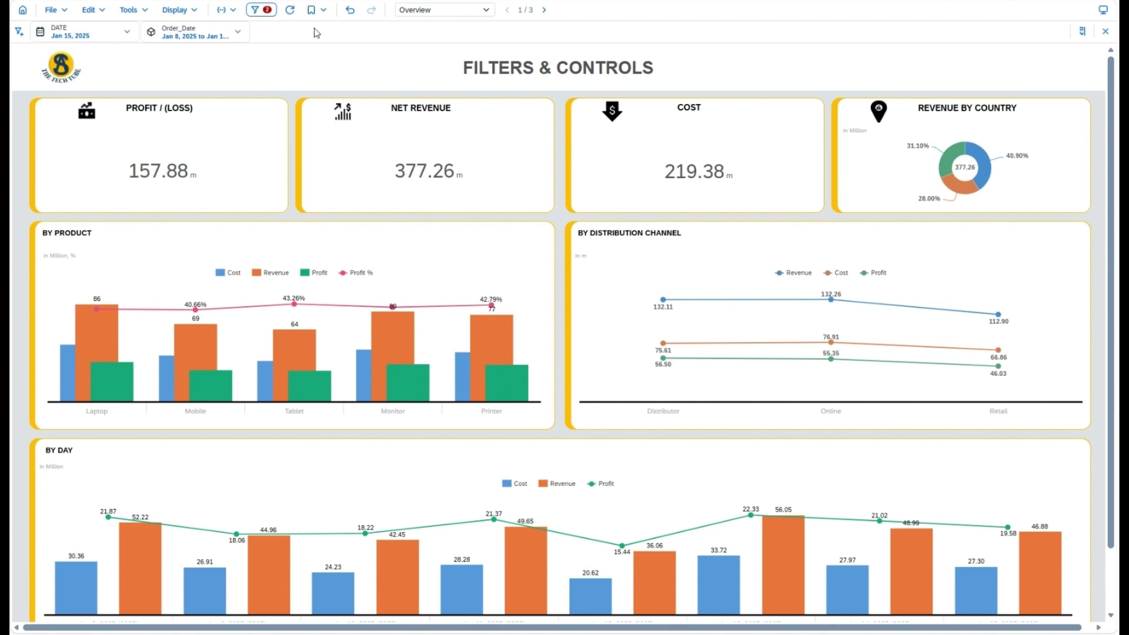
Go to the Detailed page to check the order table under the Order_Date range
left_click(553, 13)
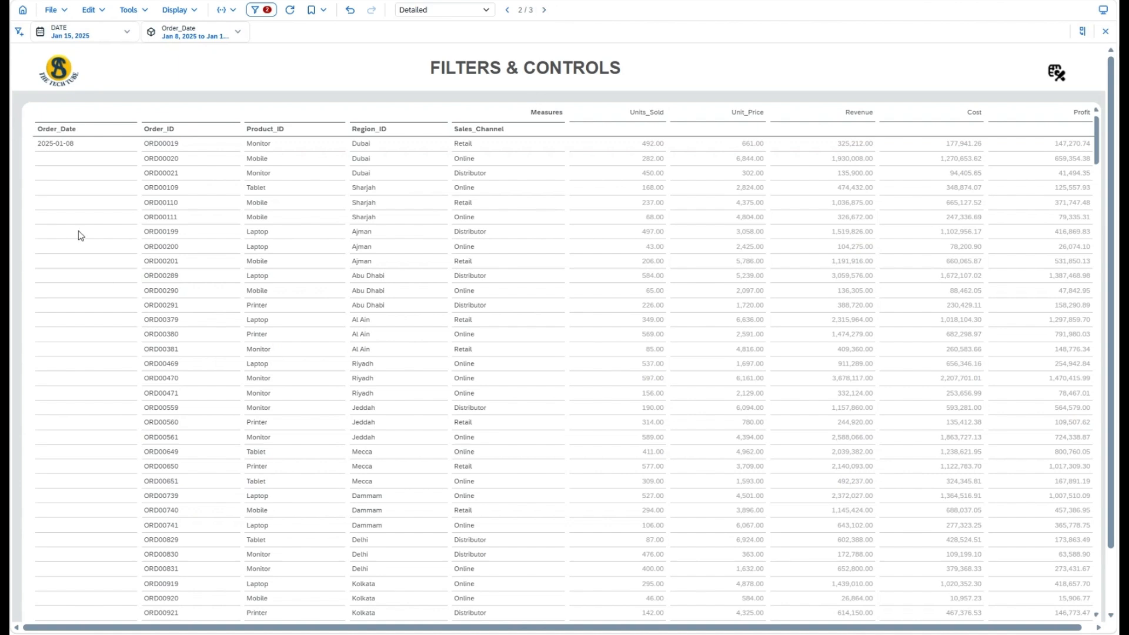
Examine the order rows dated within the Order_Date range on the Detailed page, and return to the Overview page
scroll(181, 278, "down", 5)
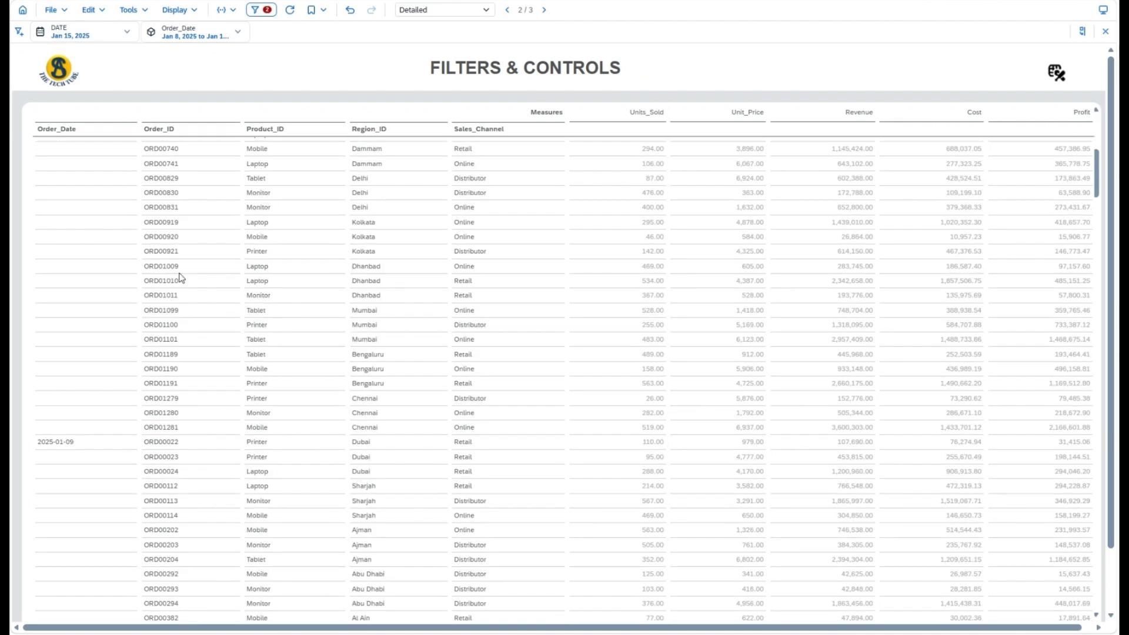
scroll(181, 278, "down", 7)
scroll(181, 278, "up", 5)
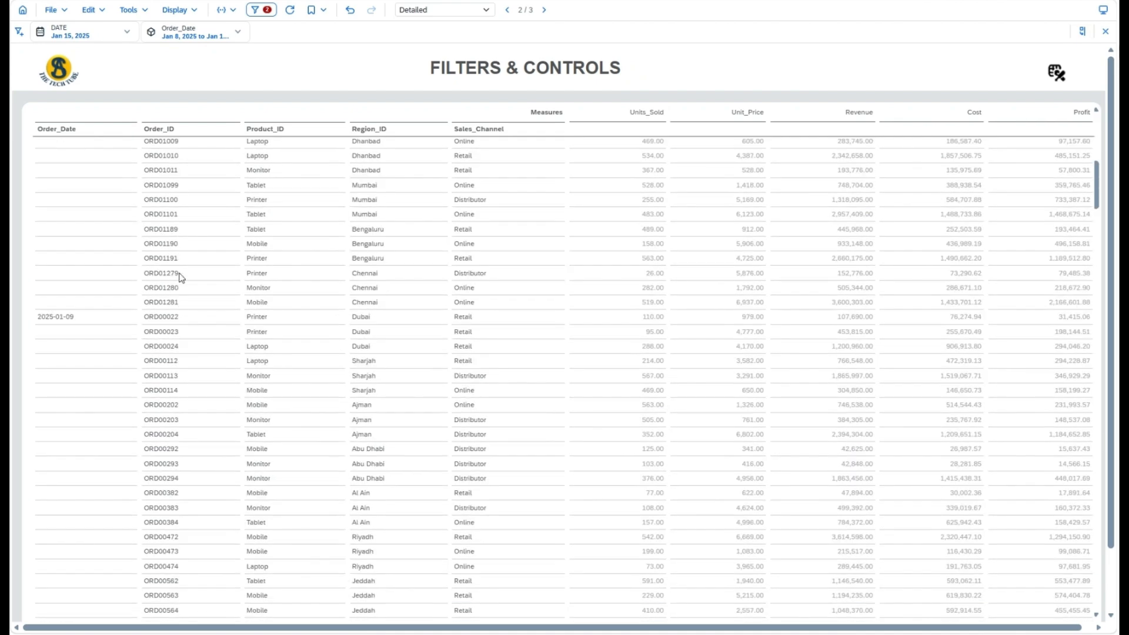
scroll(181, 279, "up", 7)
left_click(507, 11)
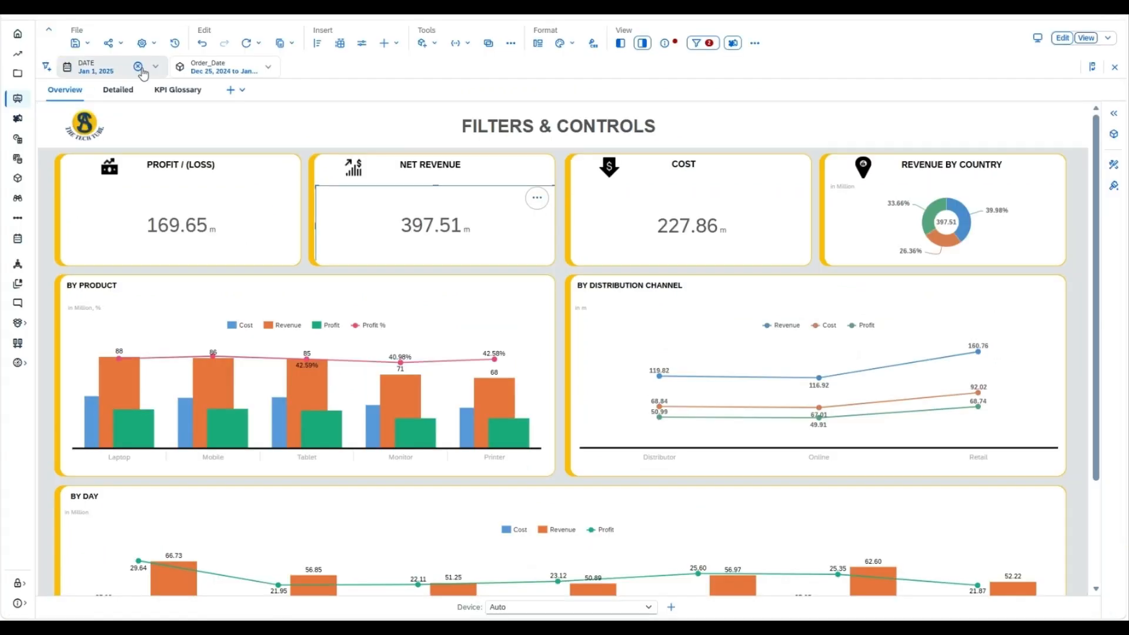
Remove the DATE and Order_Date story filters
left_click(139, 69)
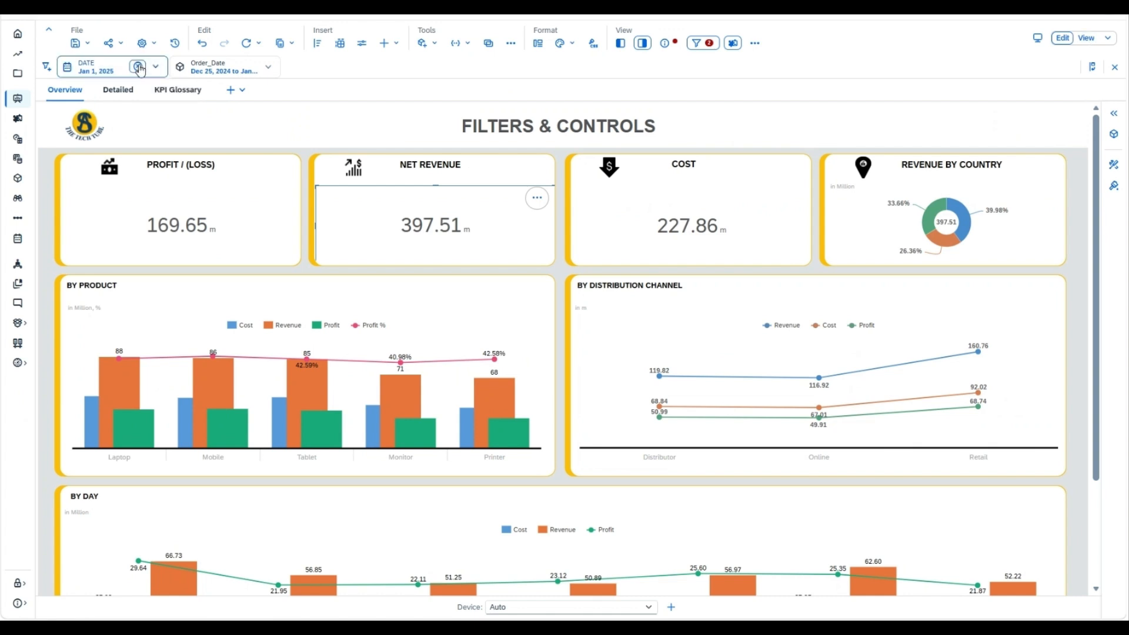
left_click(139, 69)
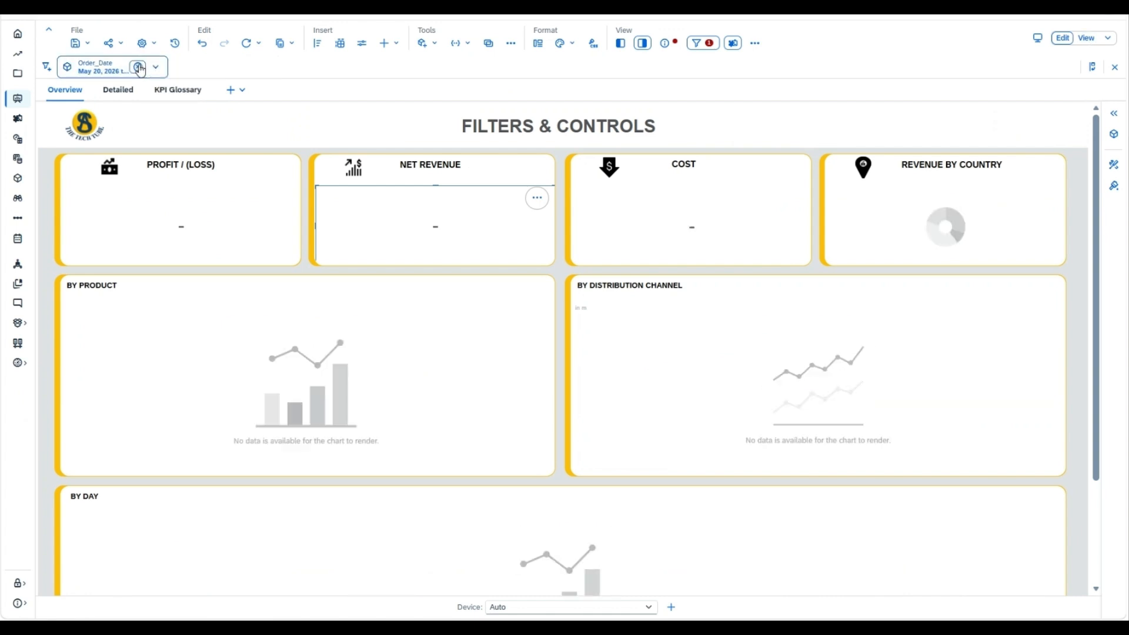
left_click(140, 69)
Add an Order_Date story filter by range, using a Fixed range type with Day granularity
left_click(48, 68)
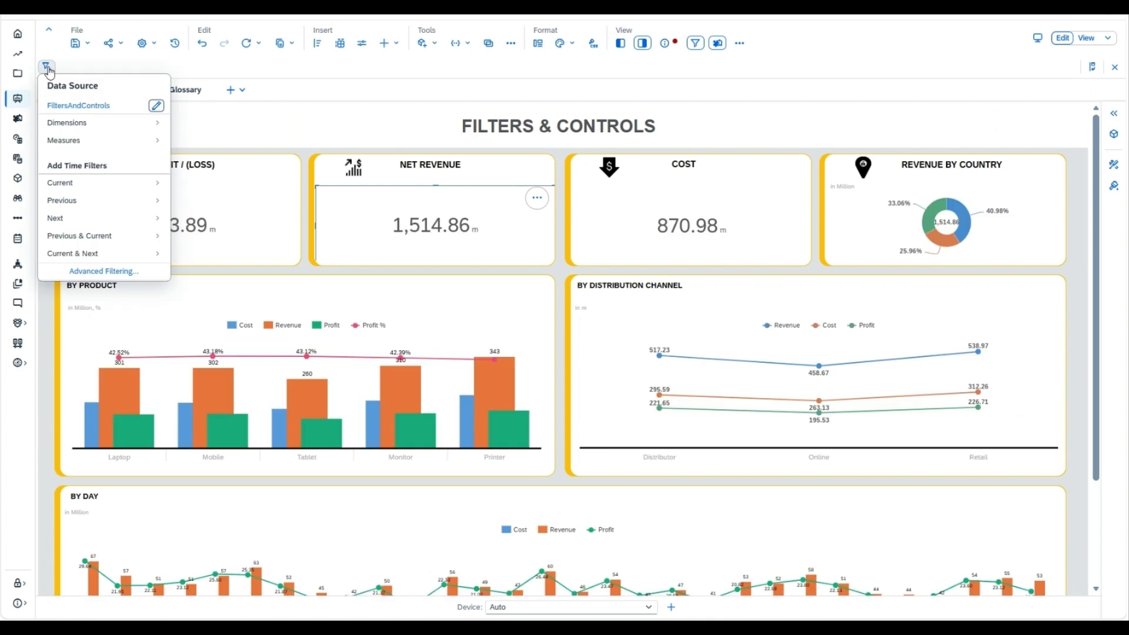
left_click(94, 125)
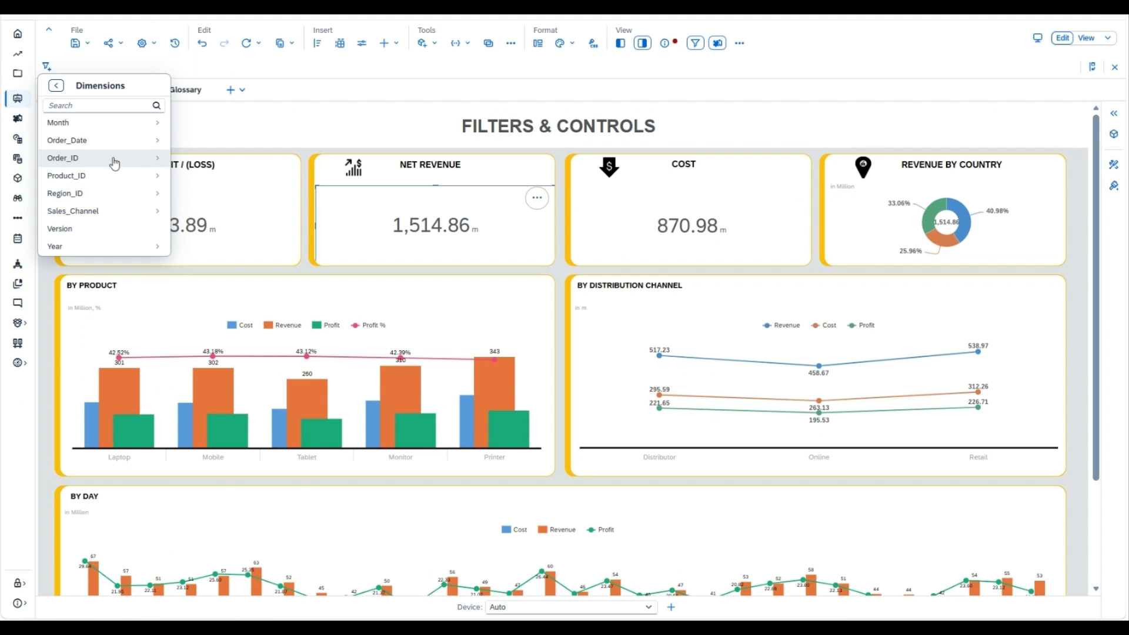
left_click(116, 144)
left_click(138, 124)
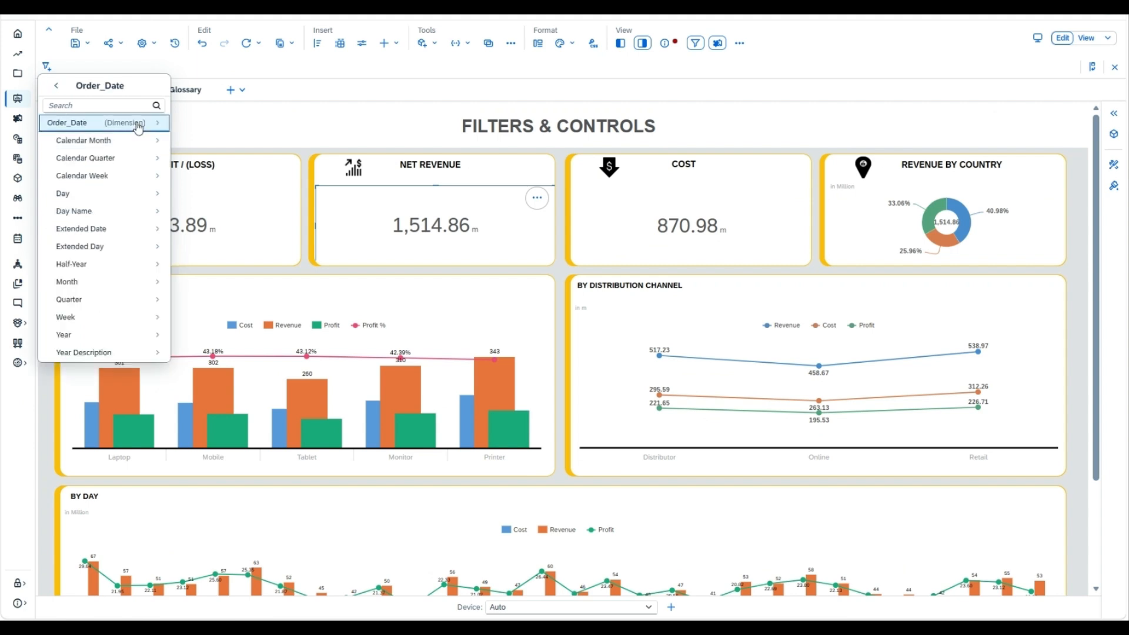
left_click(138, 126)
left_click(202, 140)
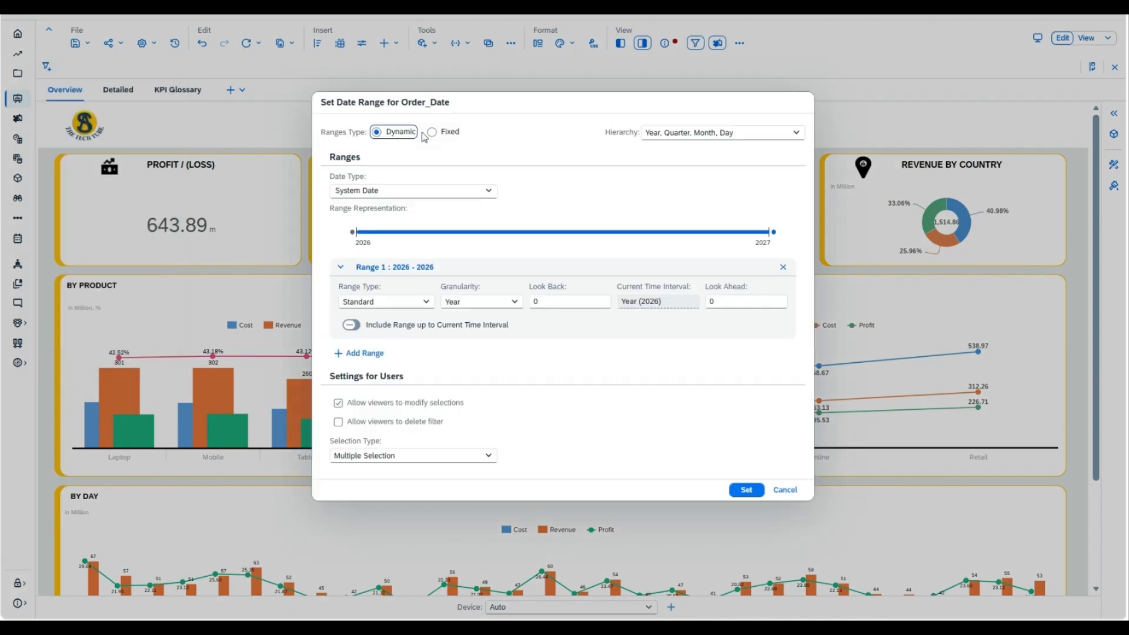
left_click(434, 134)
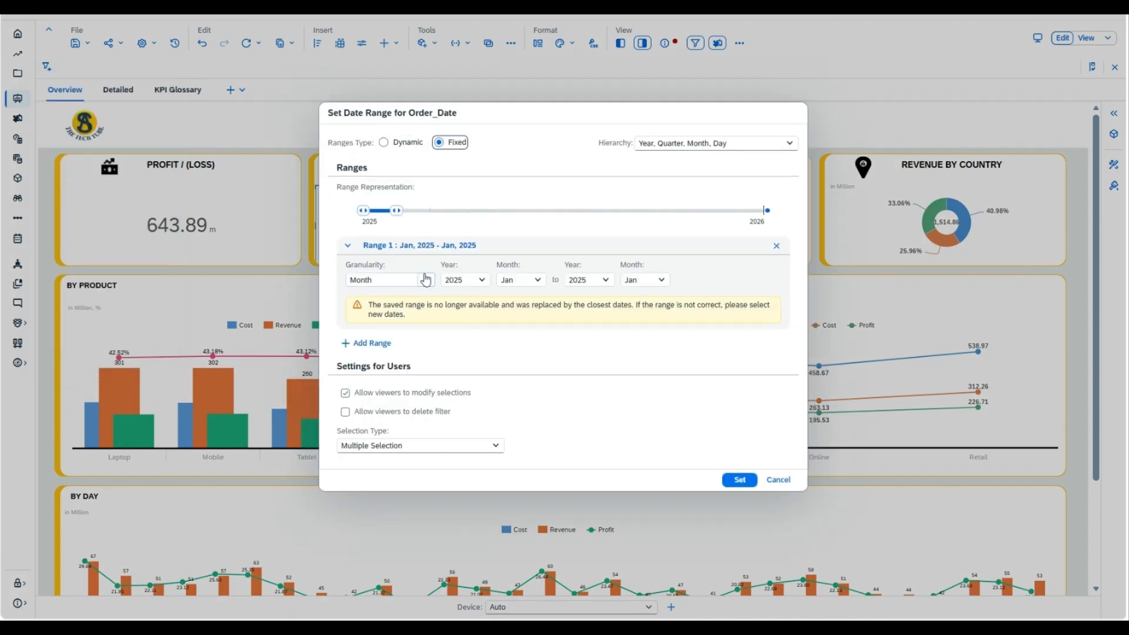
left_click(426, 280)
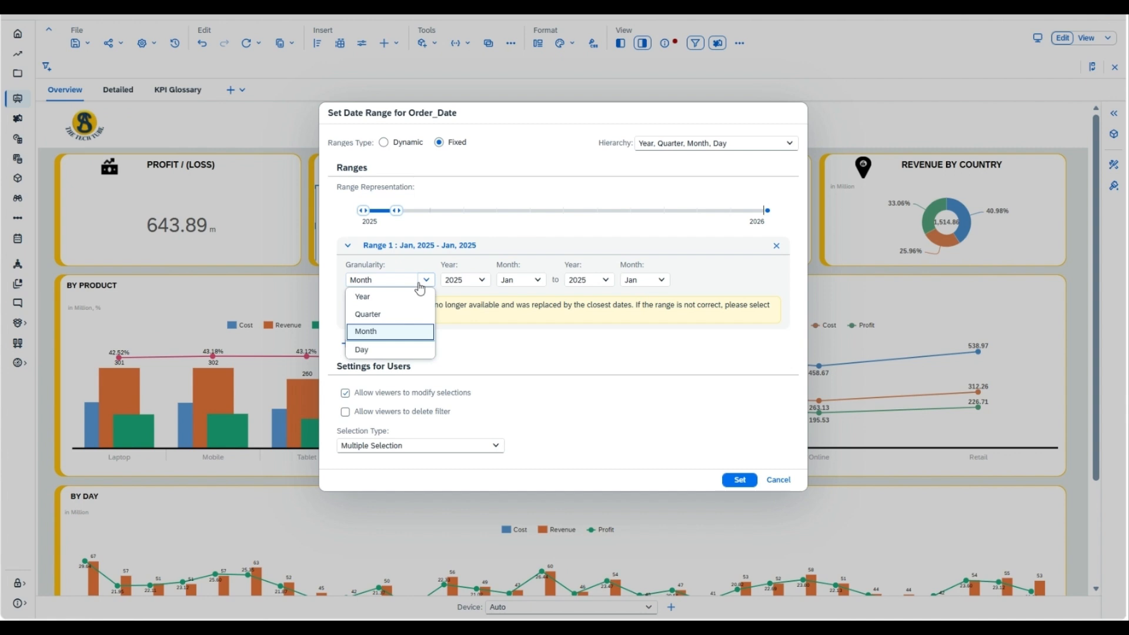
left_click(385, 351)
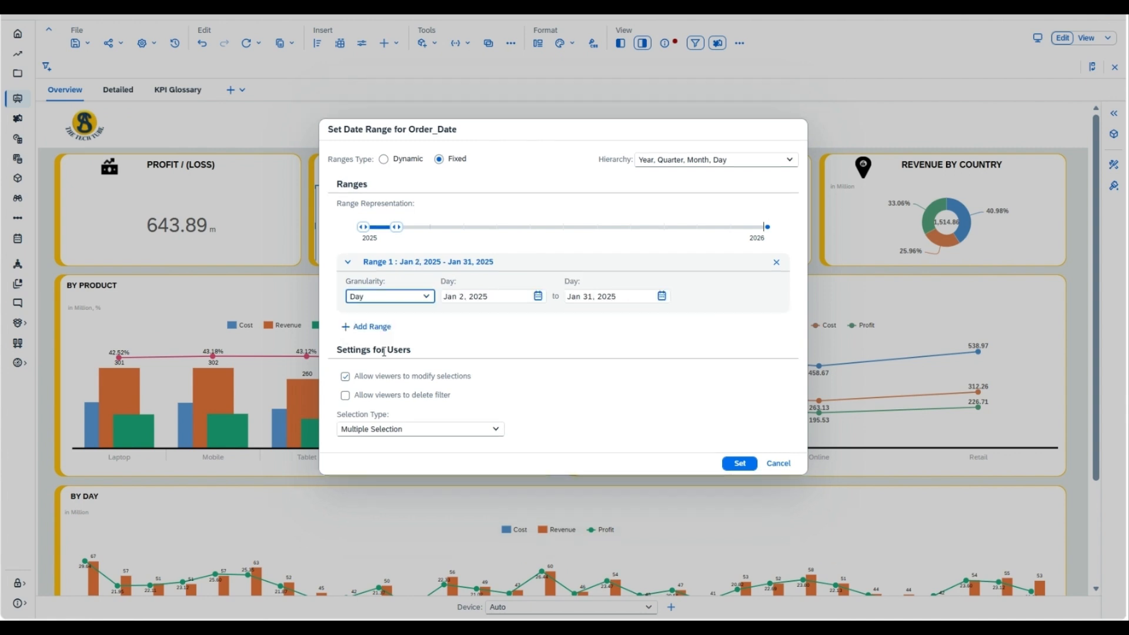
Check the start and end date calendars and apply the fixed range Jan 2, 2025 to Jan 31, 2025
left_click(539, 297)
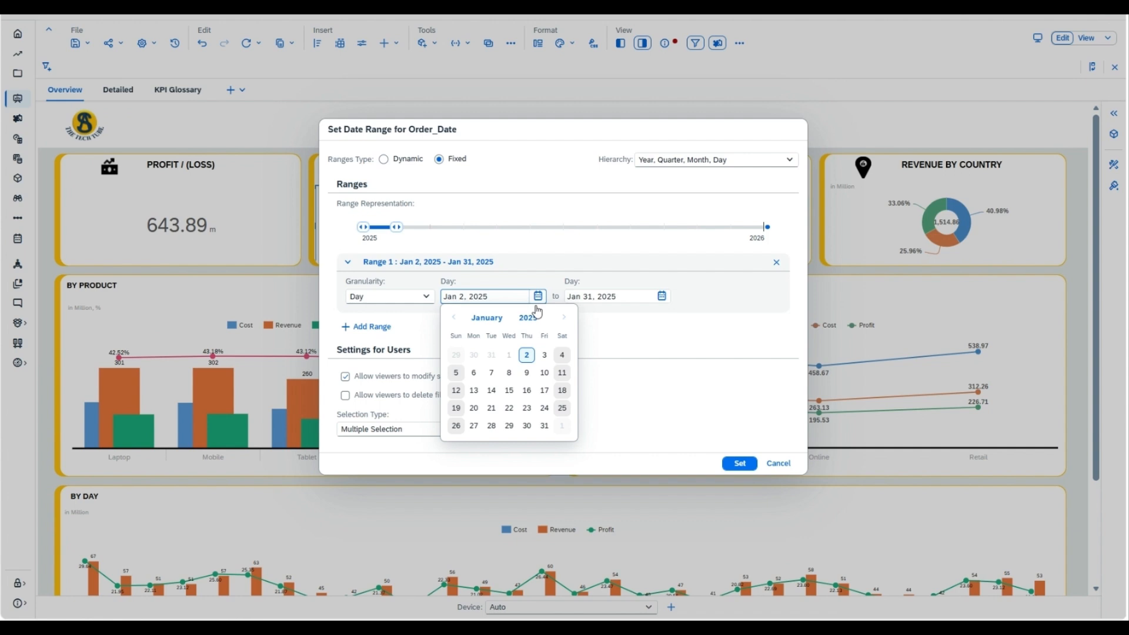
left_click(583, 326)
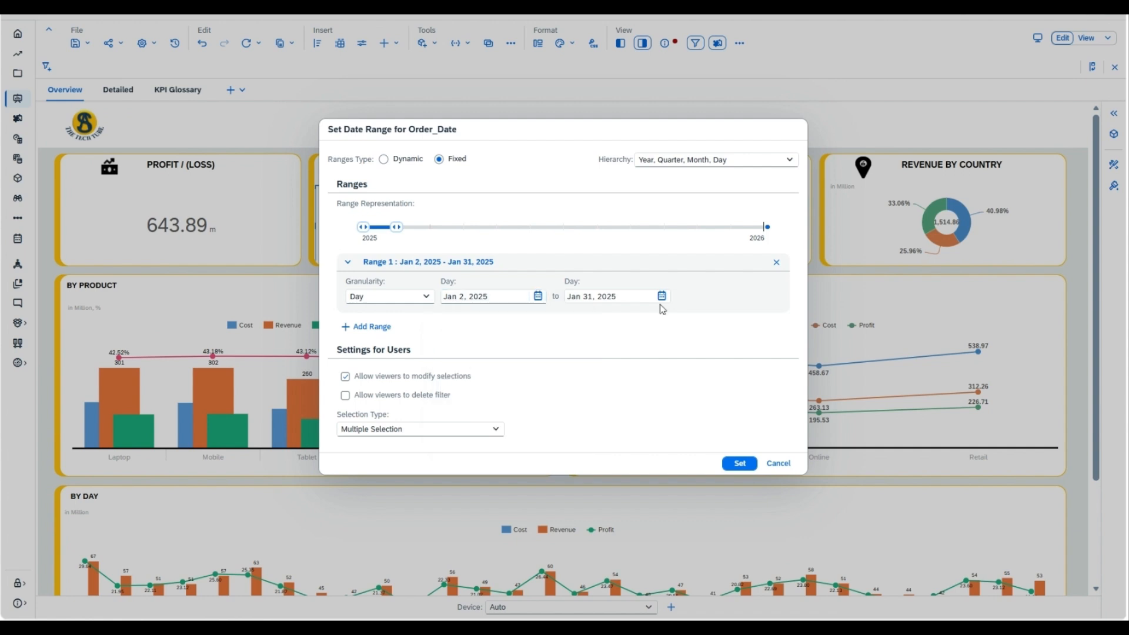
left_click(663, 297)
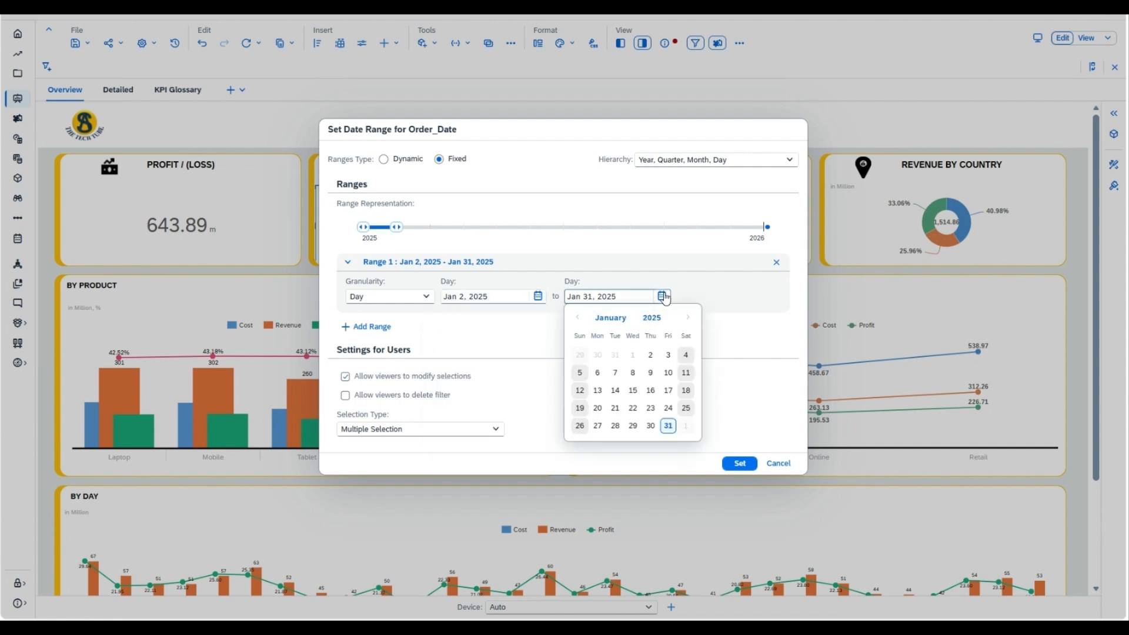
left_click(548, 339)
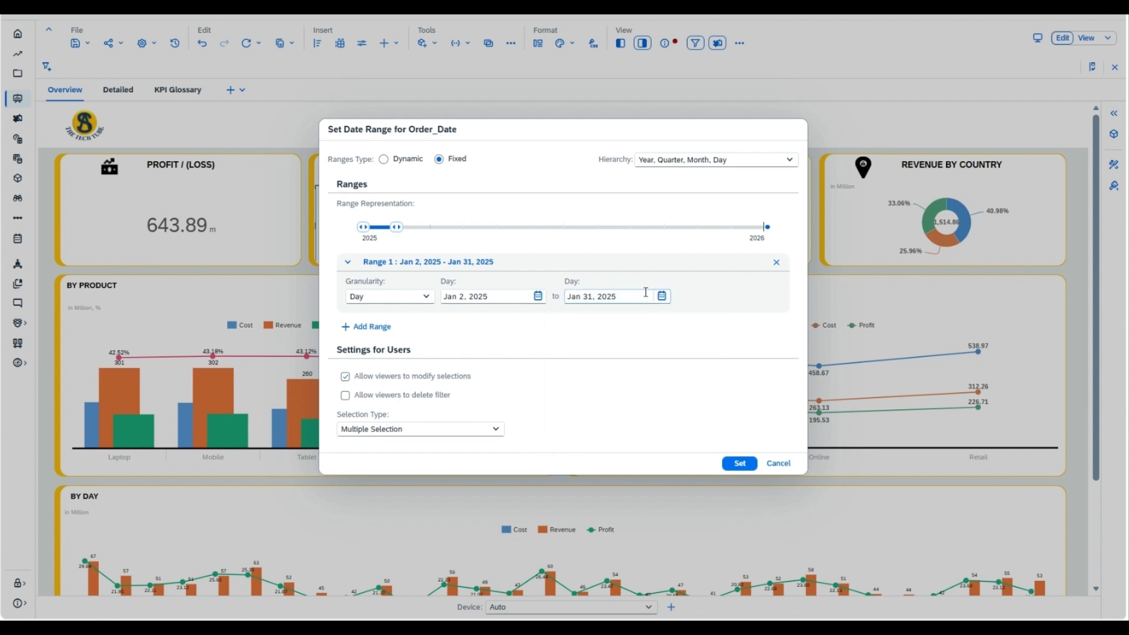
left_click(739, 464)
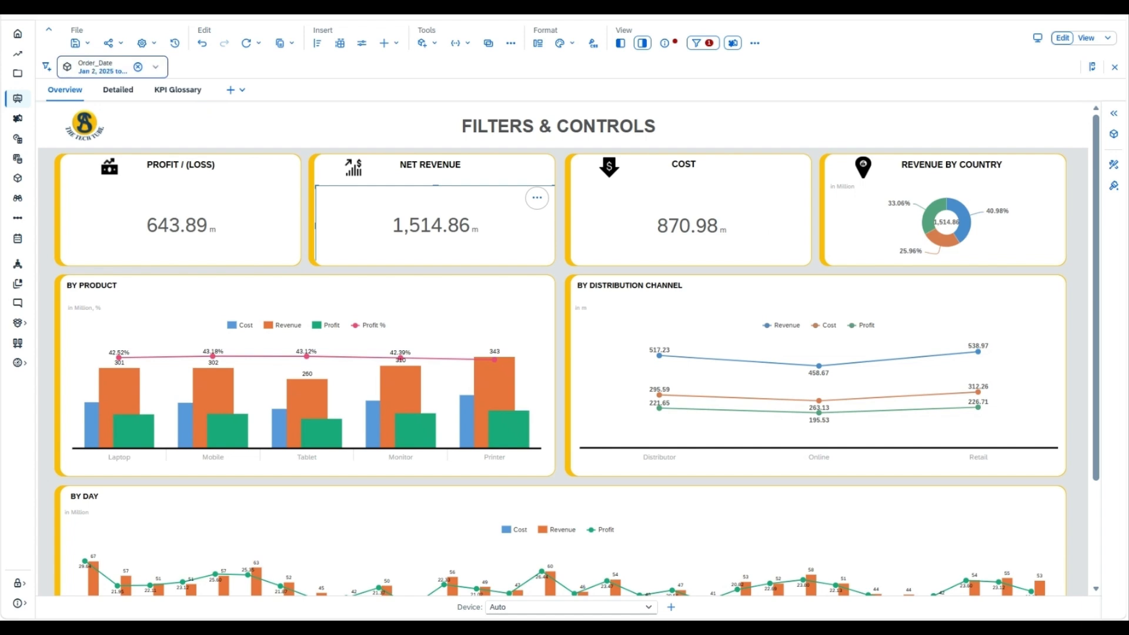
Check the options of the Order_Date filter and save the story
left_click(109, 68)
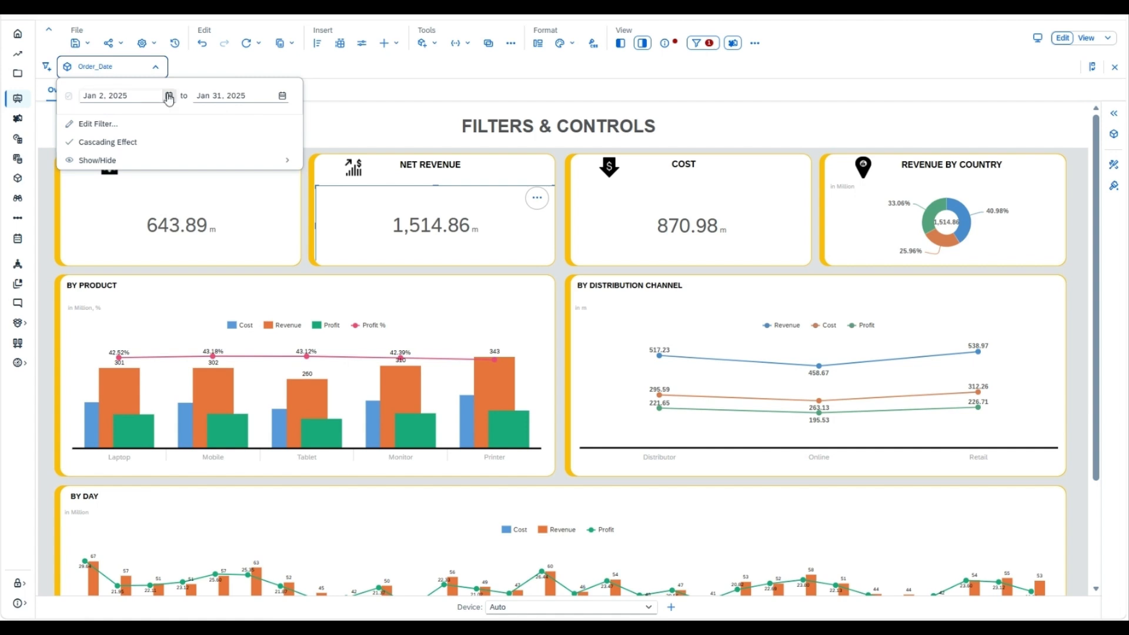
left_click(87, 44)
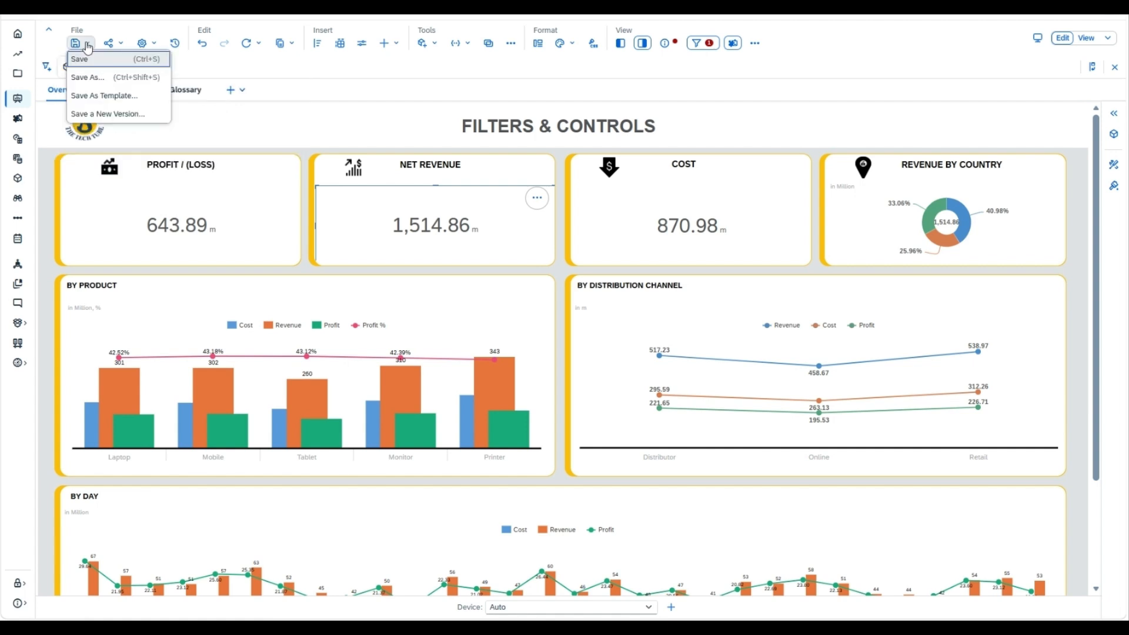
left_click(97, 58)
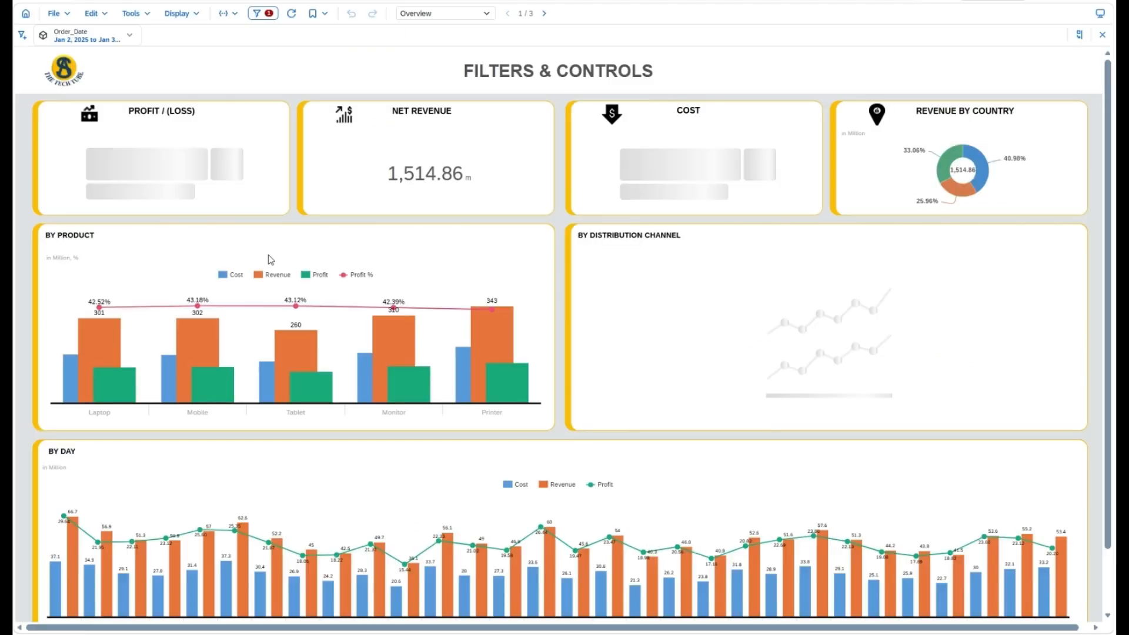
As a viewer, set the Order_Date filter range to Jan 15, 2025 through Jan 22, 2025
left_click(88, 36)
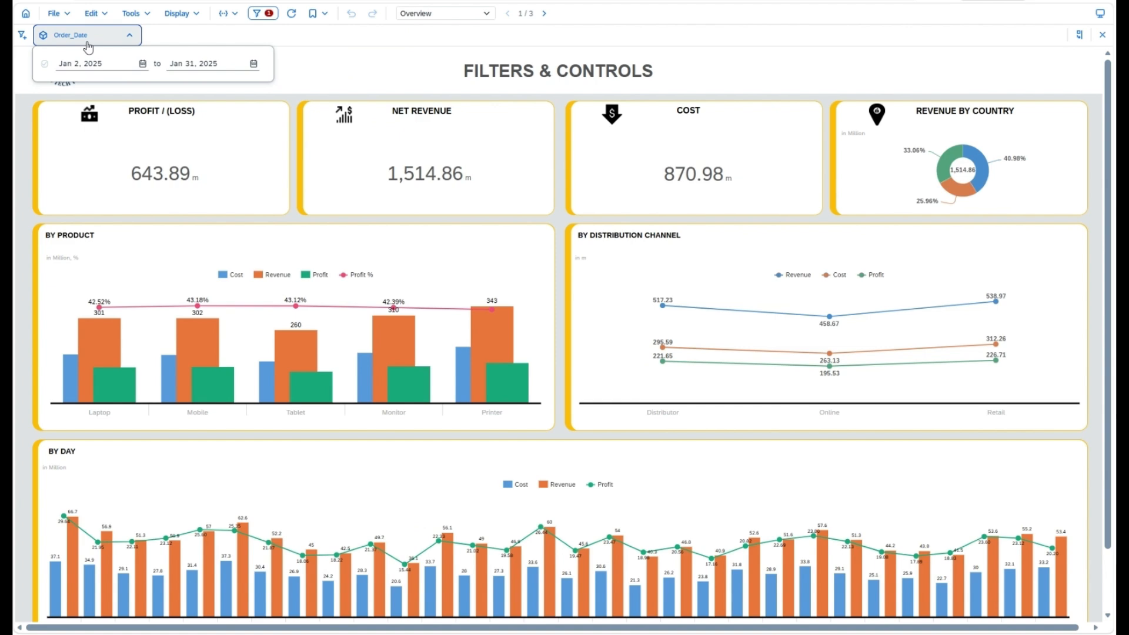
left_click(142, 65)
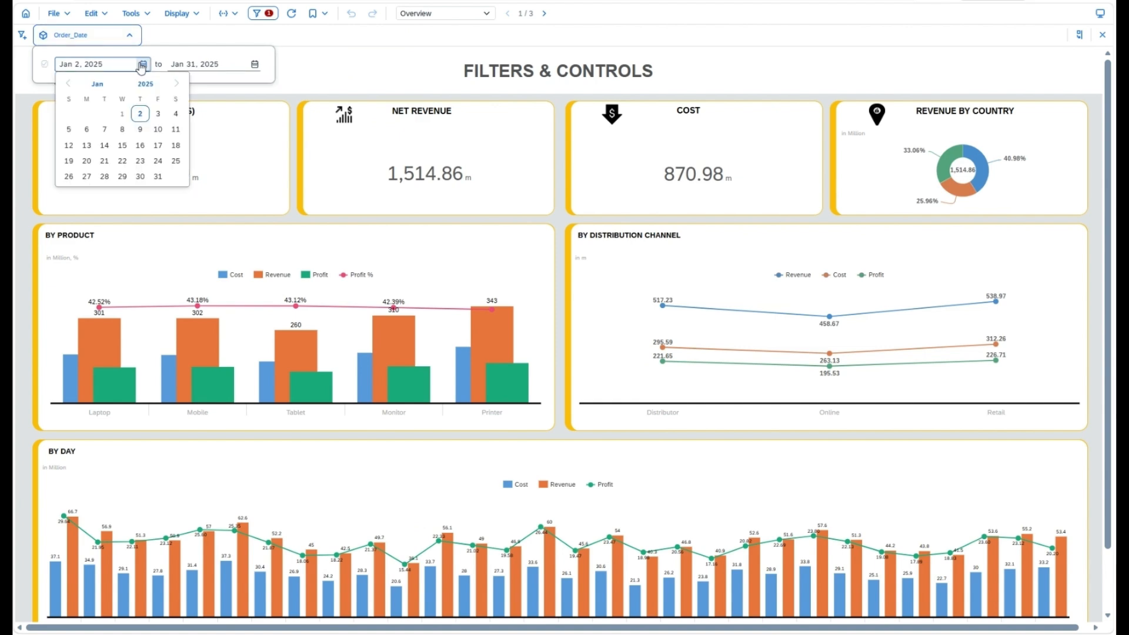
left_click(122, 145)
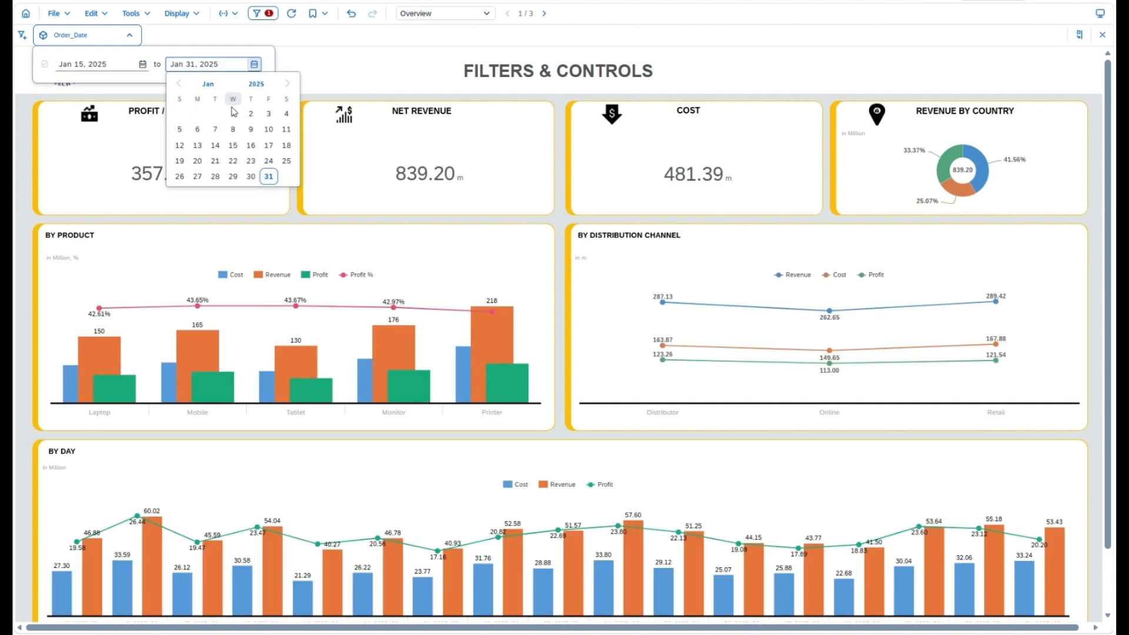
left_click(233, 160)
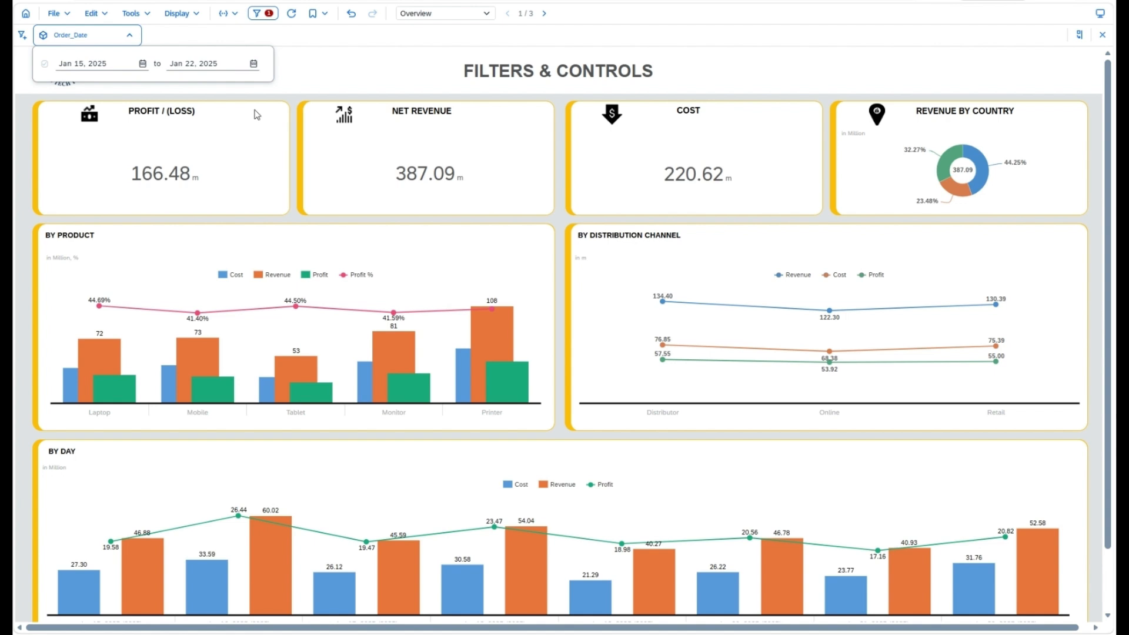
left_click(254, 64)
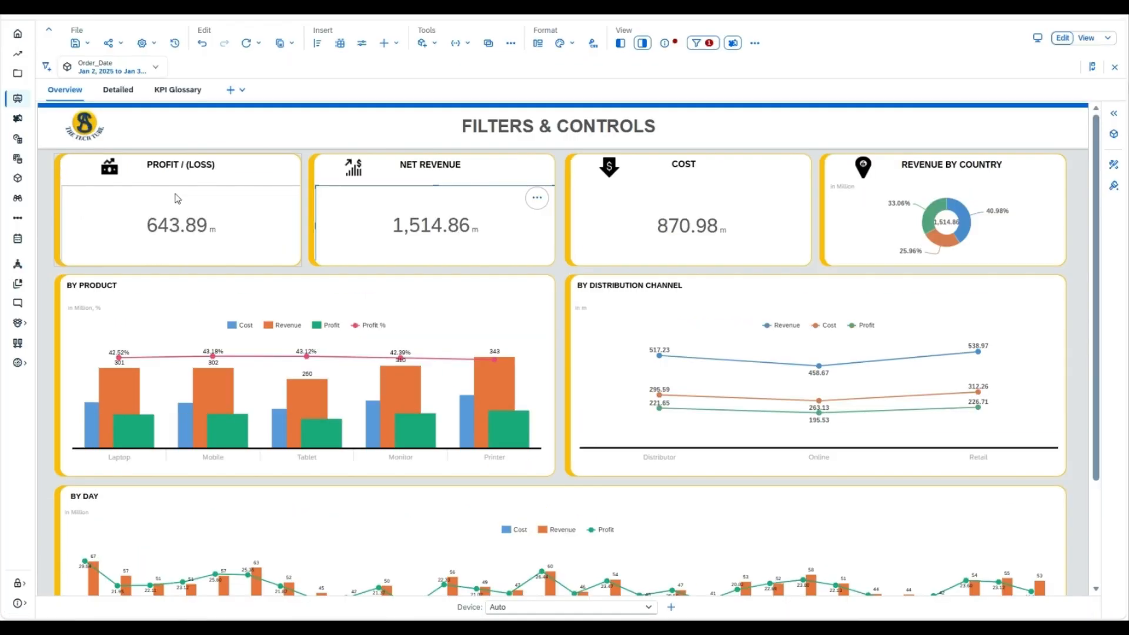
Edit the story's Order_Date filter, set its granularity to Month and check the available start months and years
left_click(118, 77)
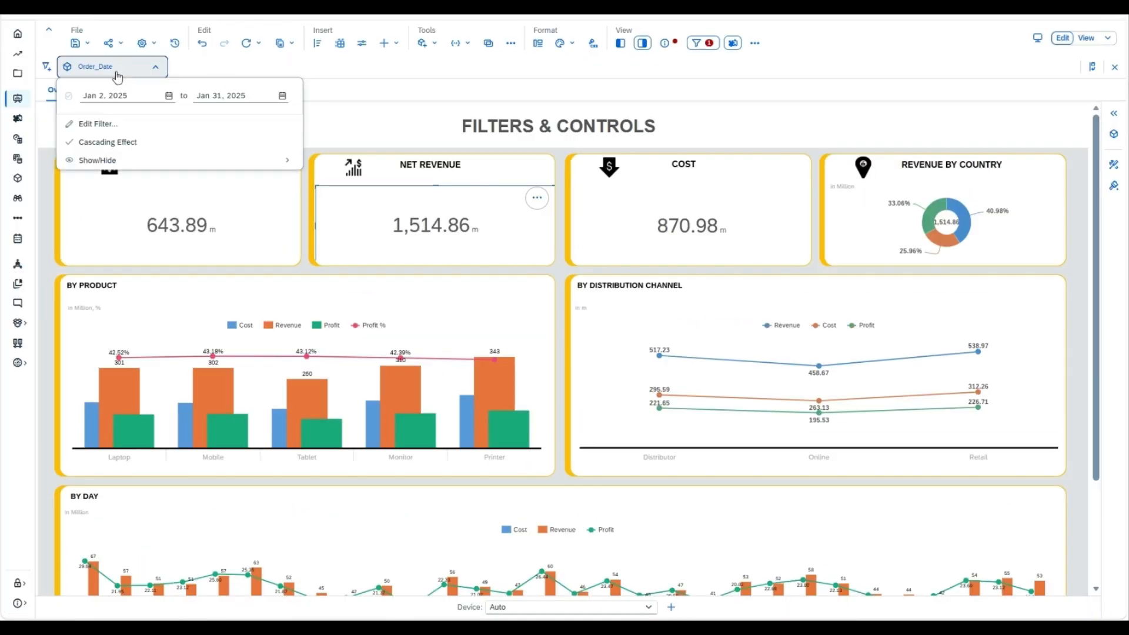
left_click(120, 131)
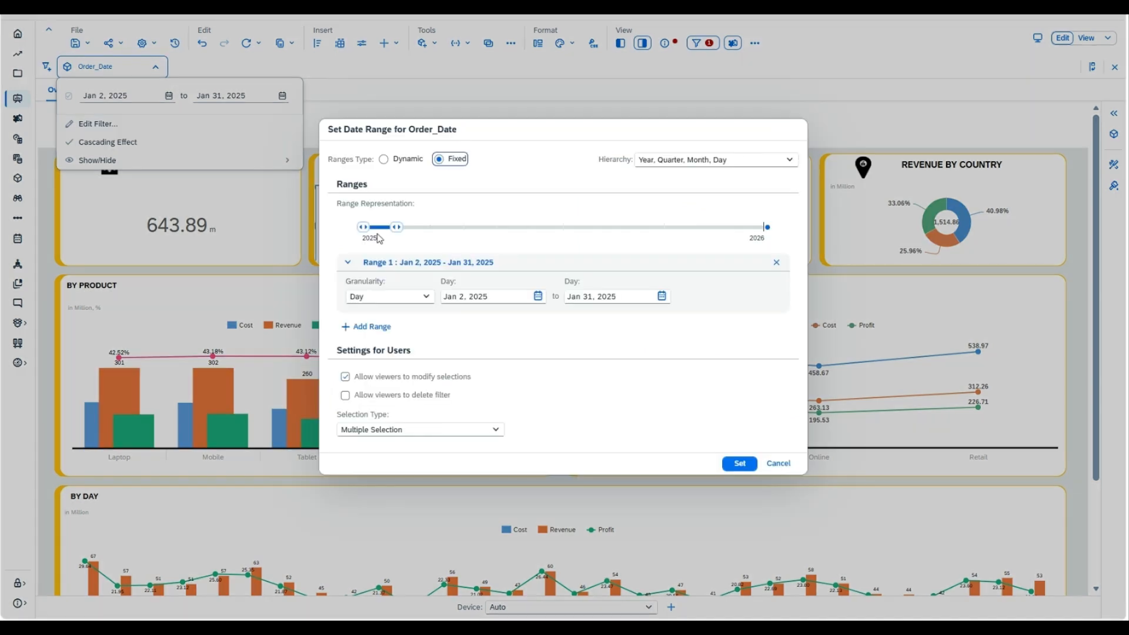
left_click(426, 298)
left_click(376, 349)
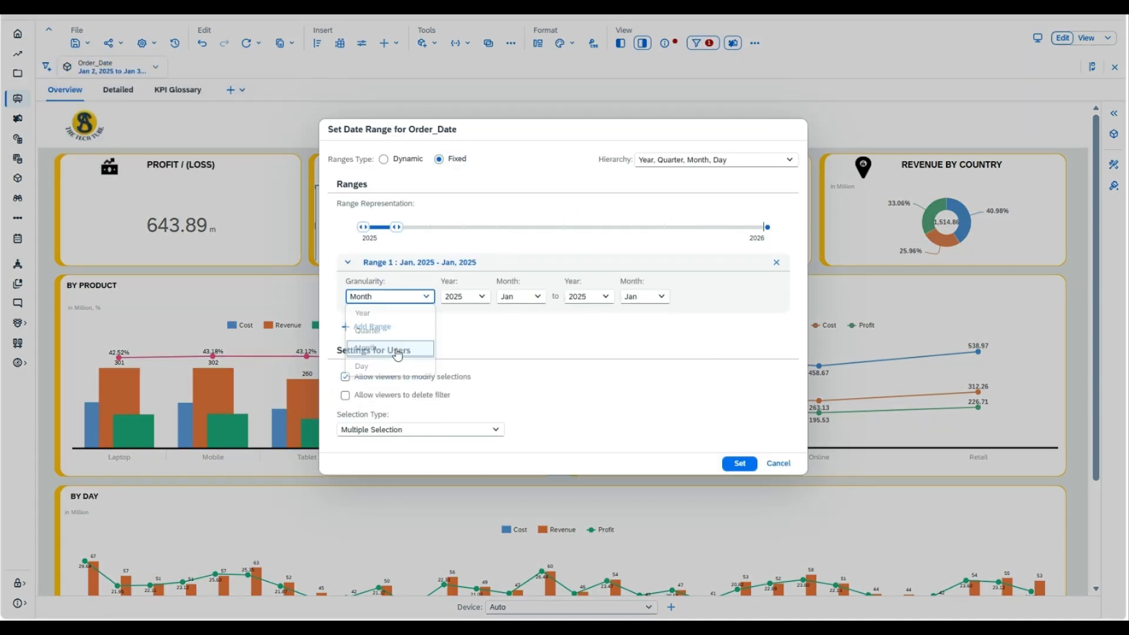
left_click(538, 297)
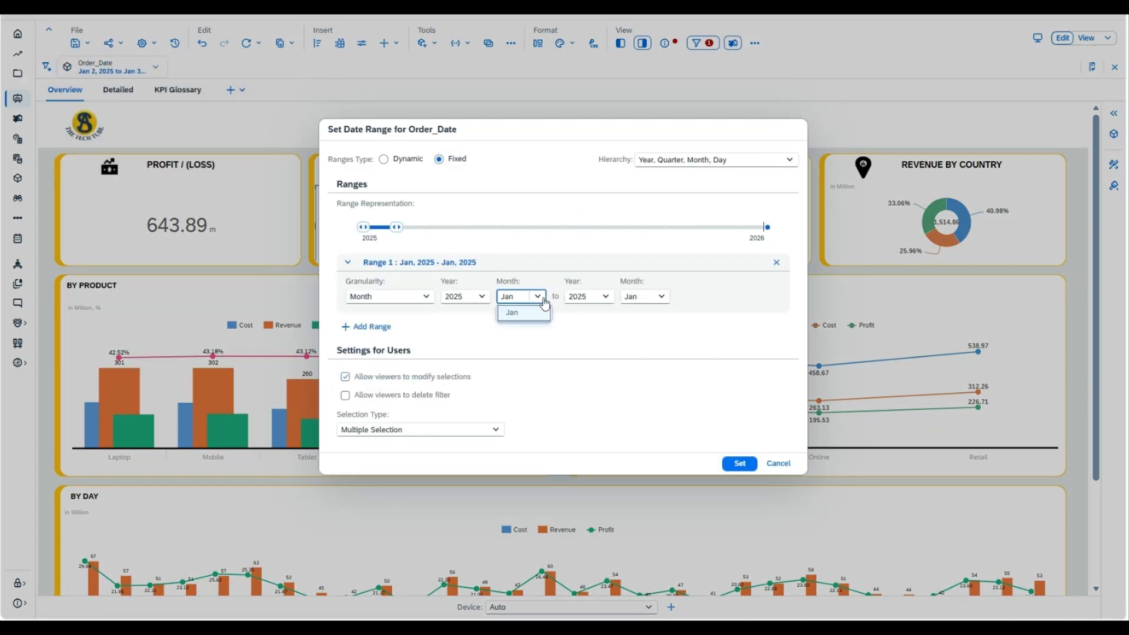
left_click(483, 299)
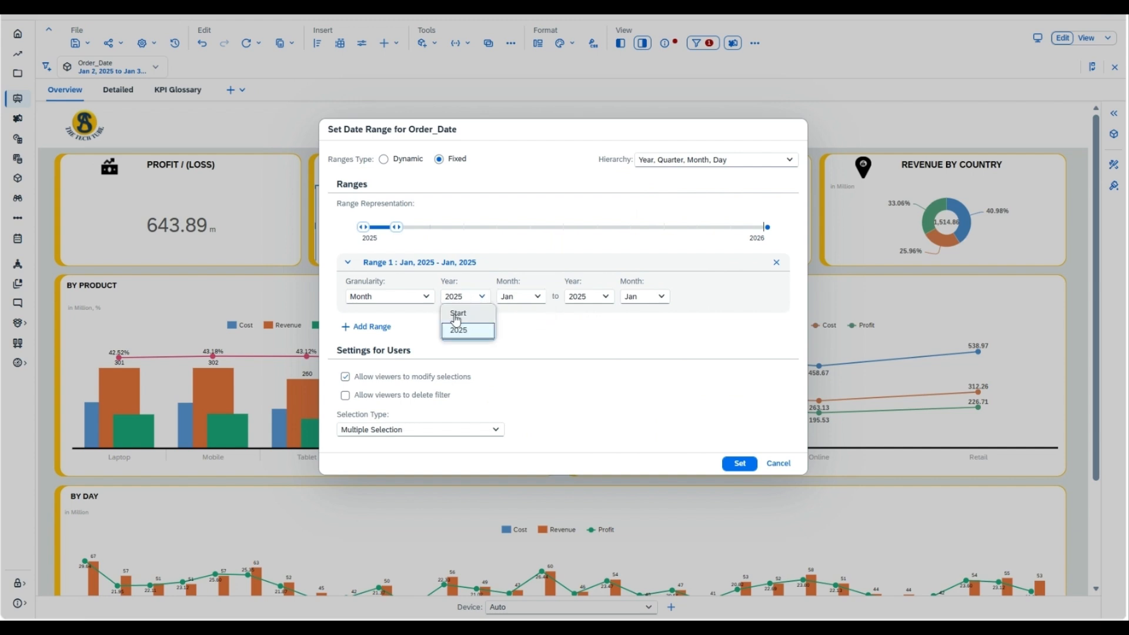
Switch the fixed range's granularity to Day
left_click(426, 298)
left_click(426, 298)
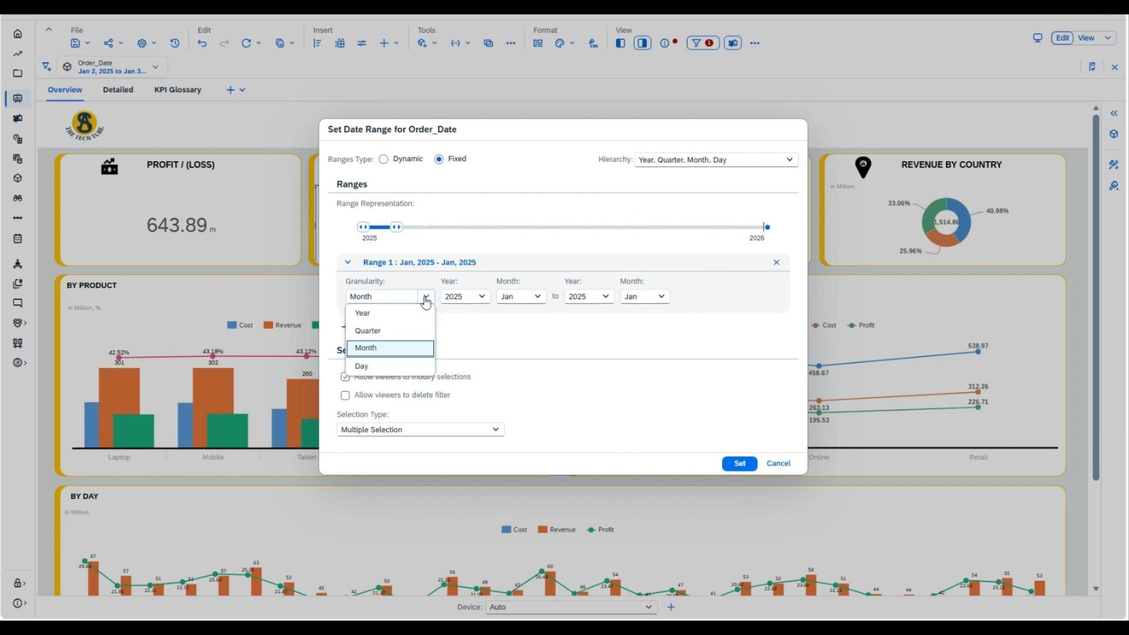
left_click(377, 366)
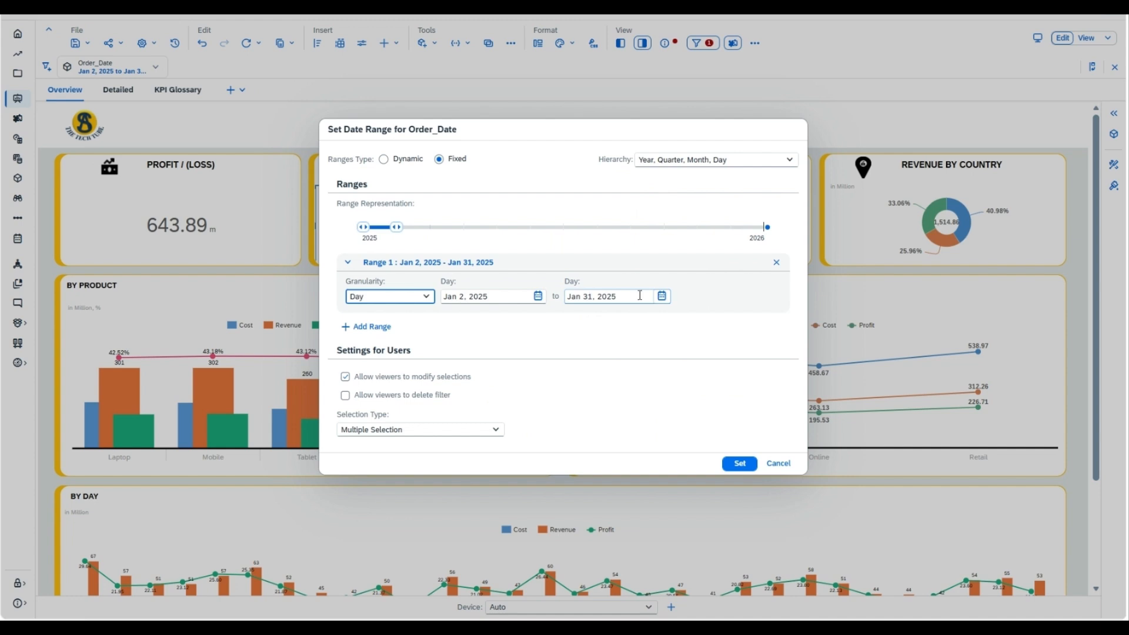
Set the range's granularity to Month and its starting year to Start
left_click(421, 299)
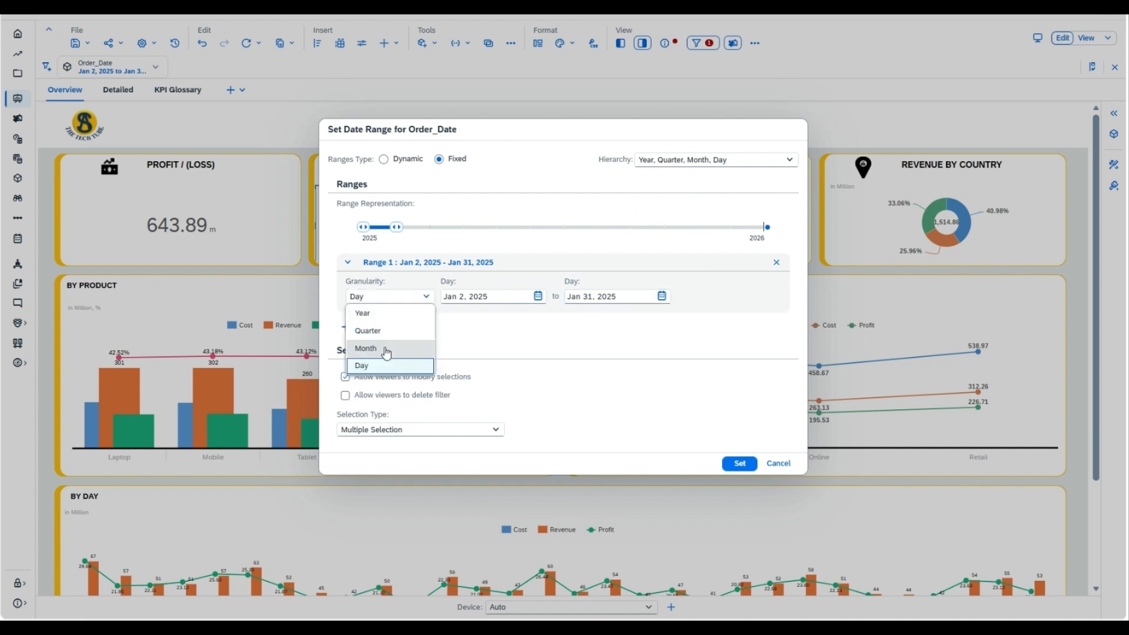
left_click(385, 351)
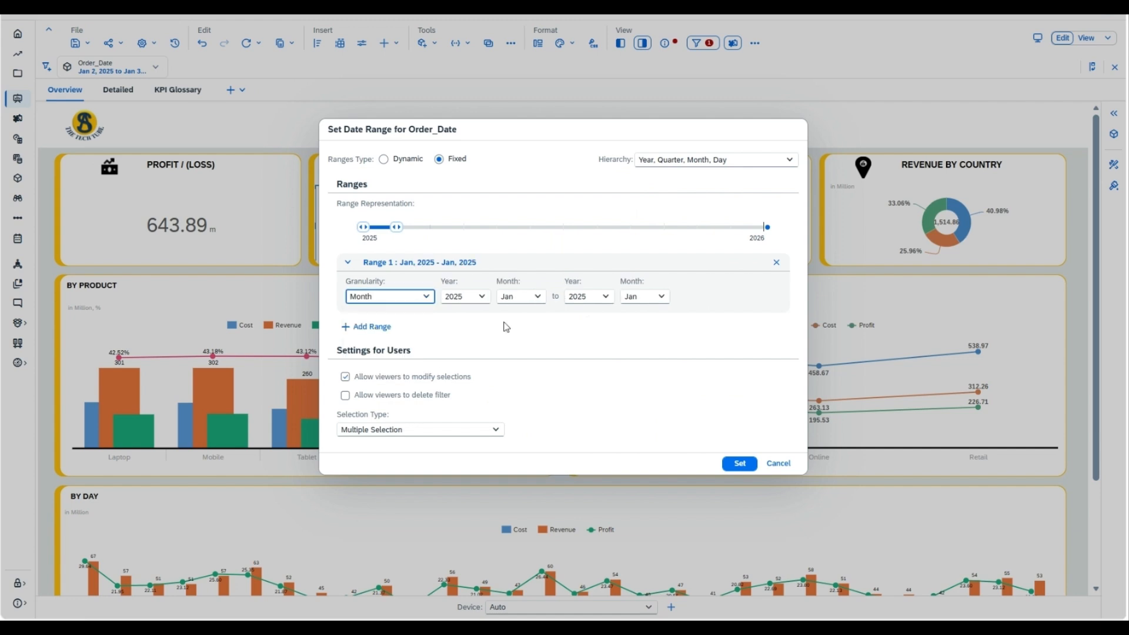
left_click(483, 298)
left_click(469, 314)
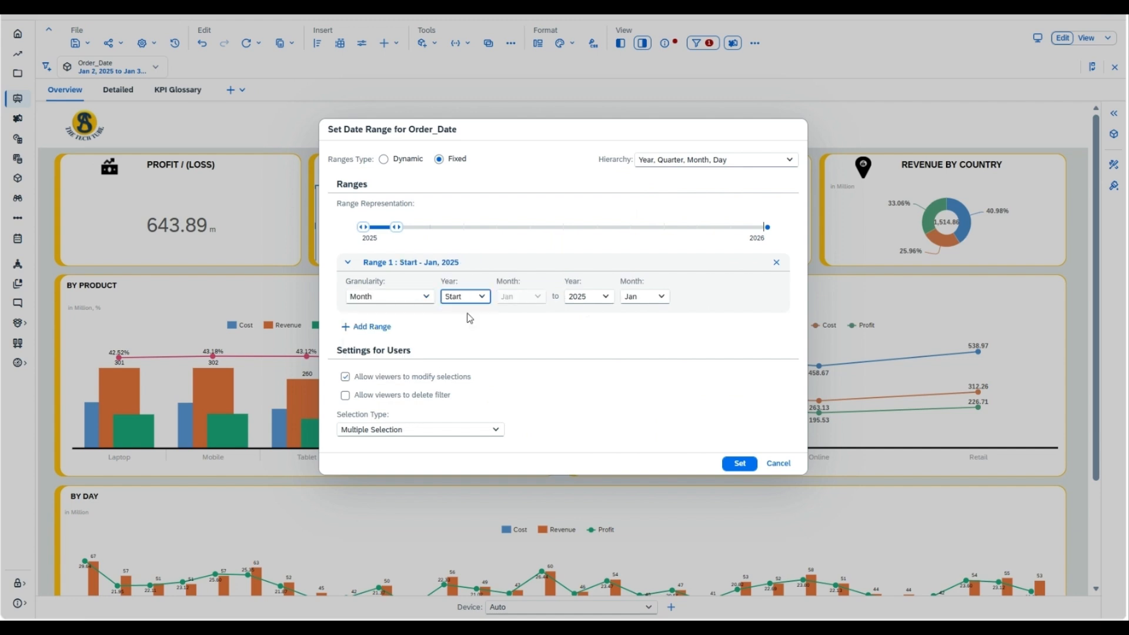
Set the fixed range's ending year to End, apply the Order_Date range and save the story
left_click(606, 297)
left_click(582, 314)
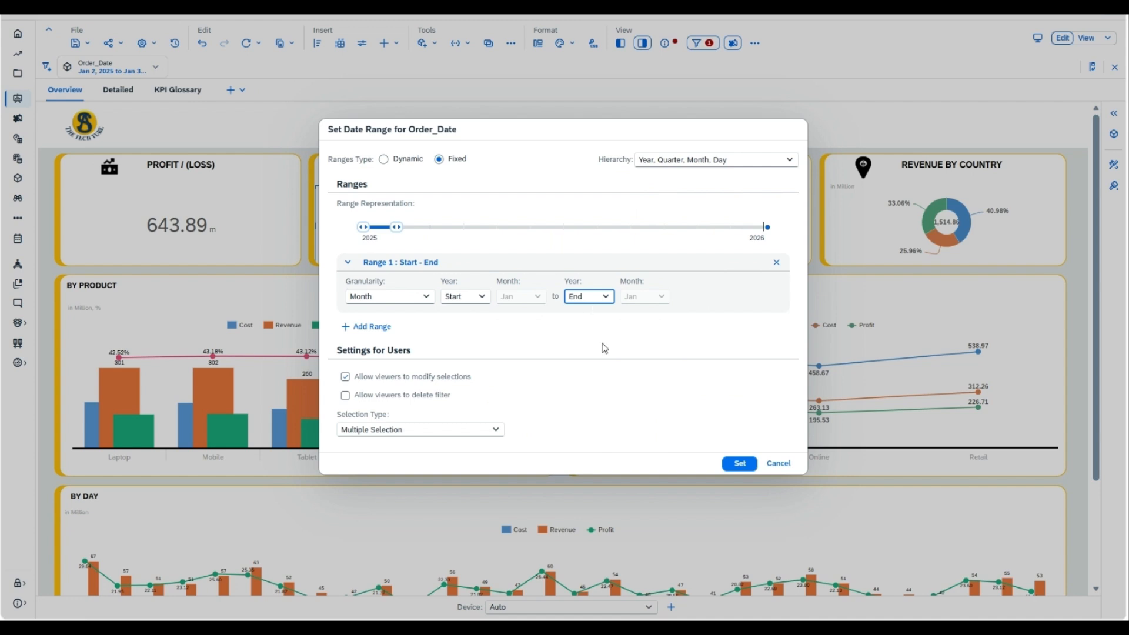
left_click(740, 464)
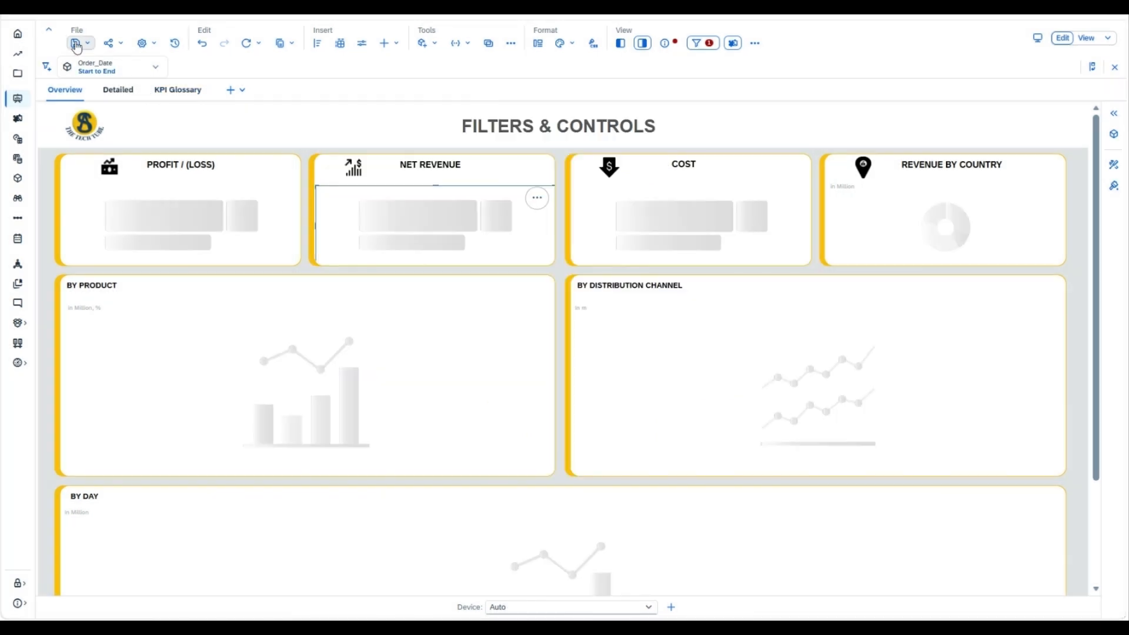
left_click(75, 45)
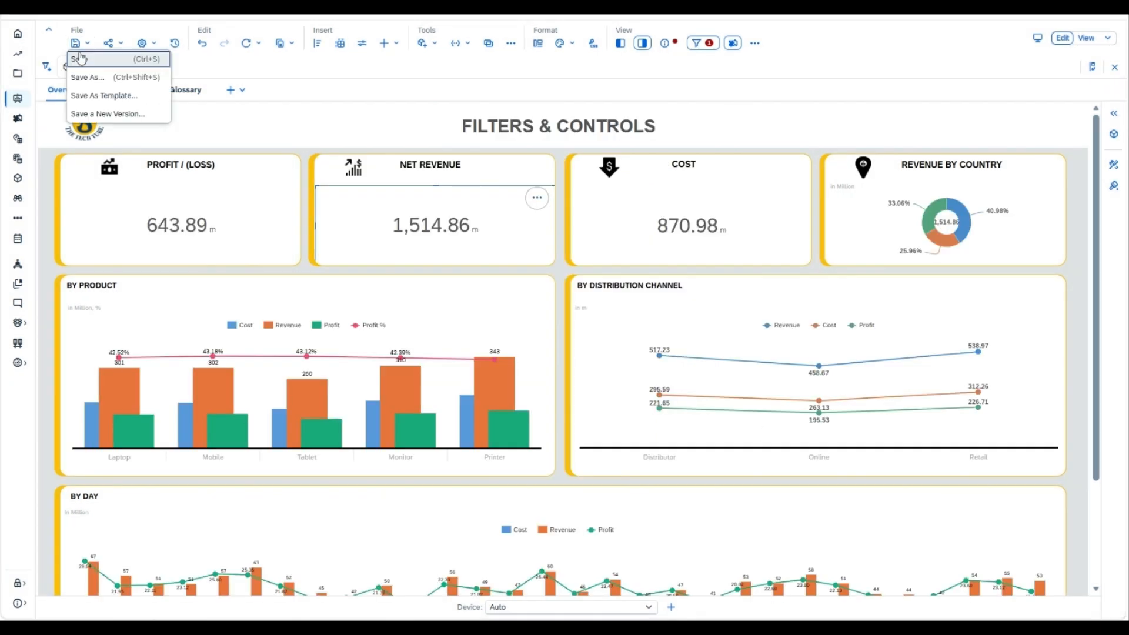
left_click(81, 58)
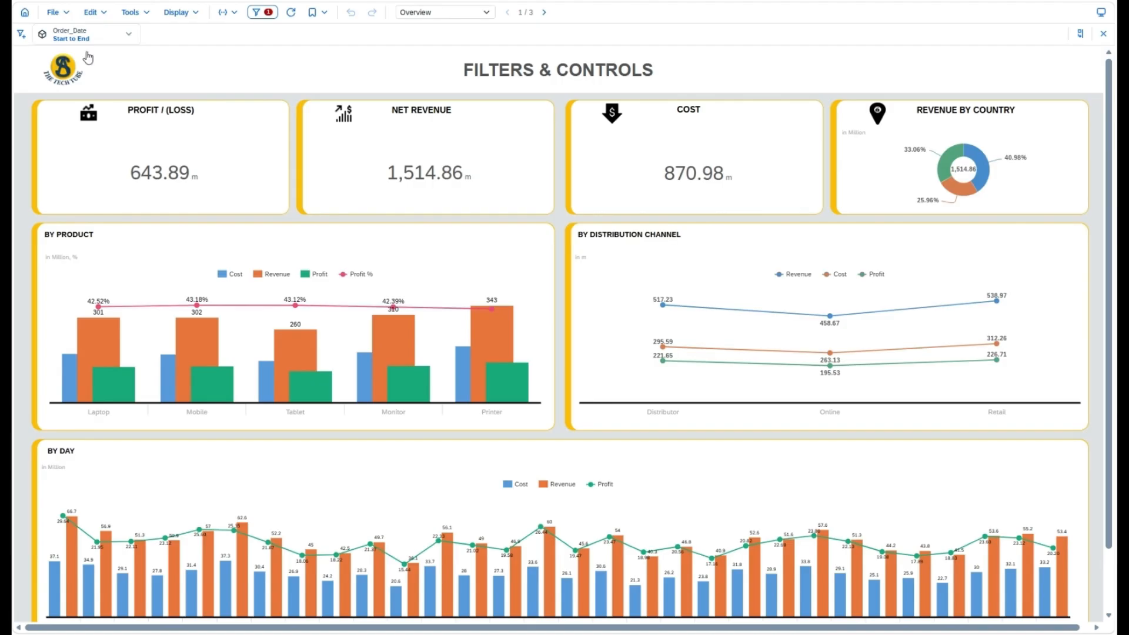
left_click(87, 41)
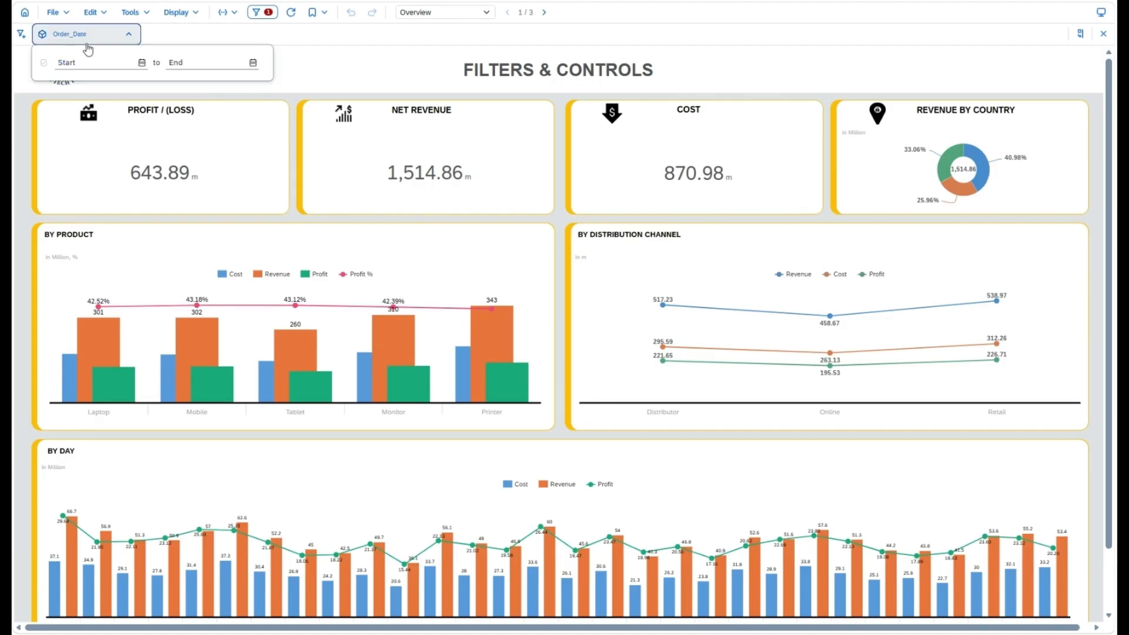
left_click(142, 63)
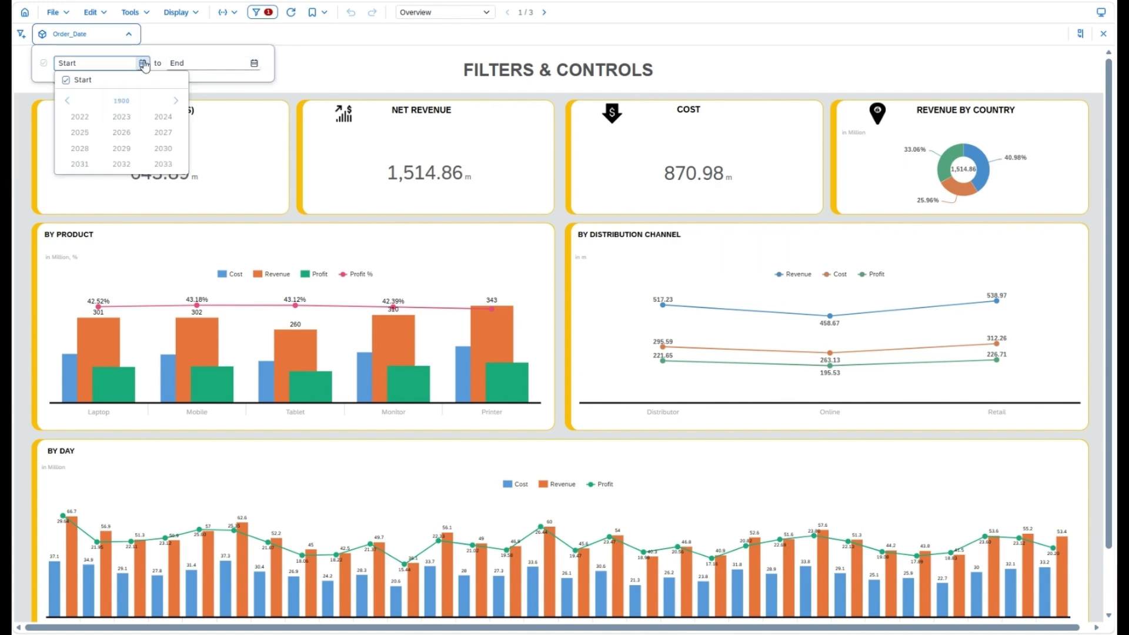
left_click(66, 81)
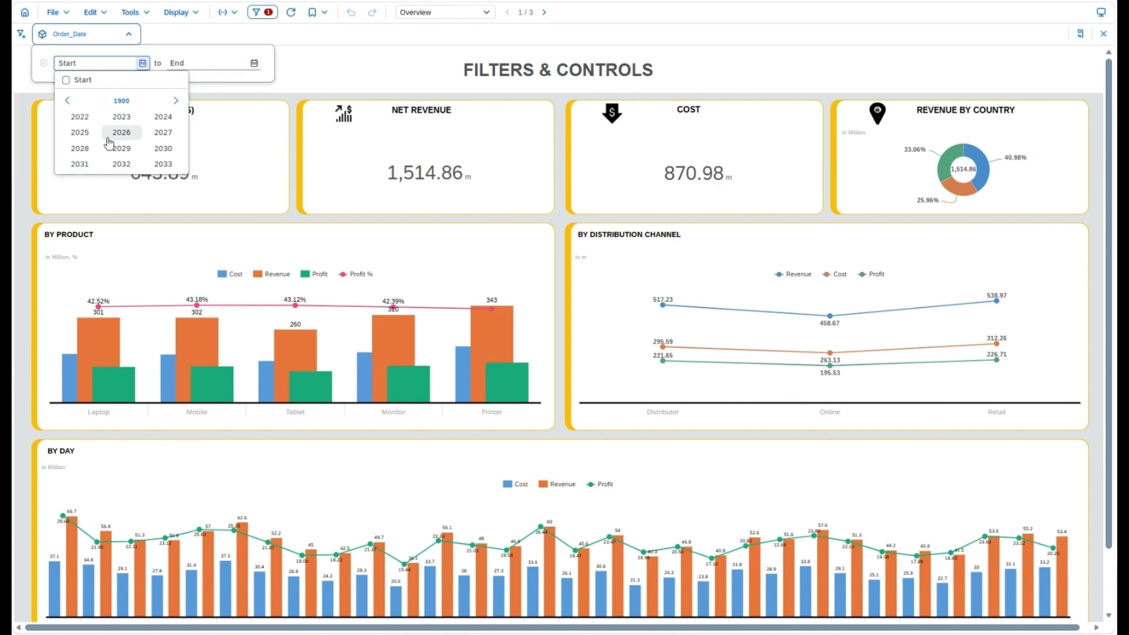
left_click(79, 118)
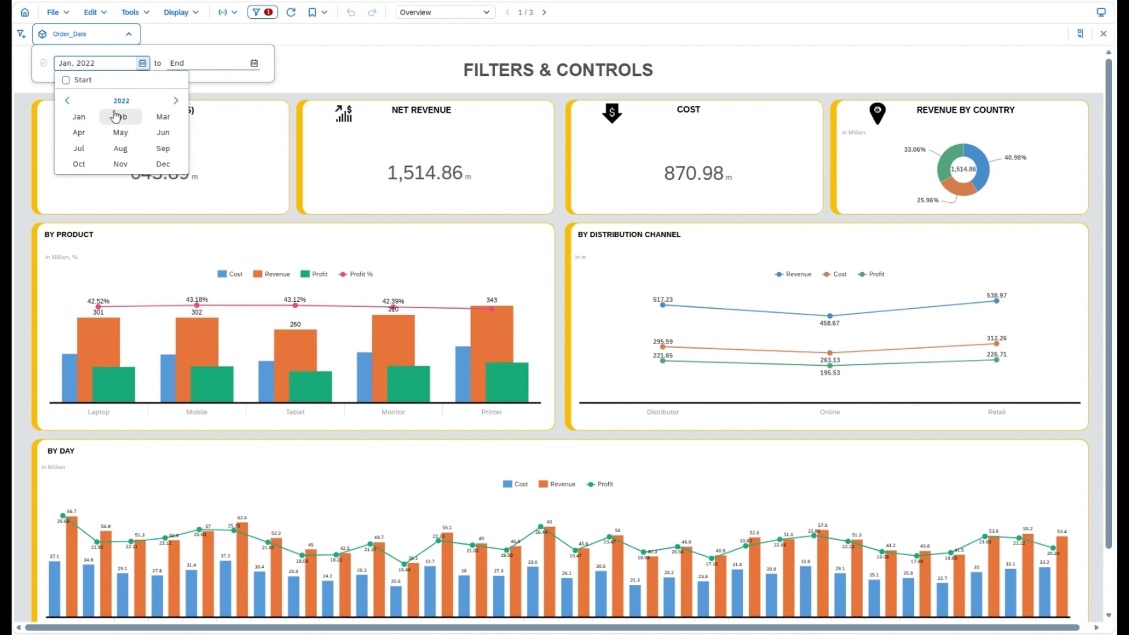
left_click(180, 73)
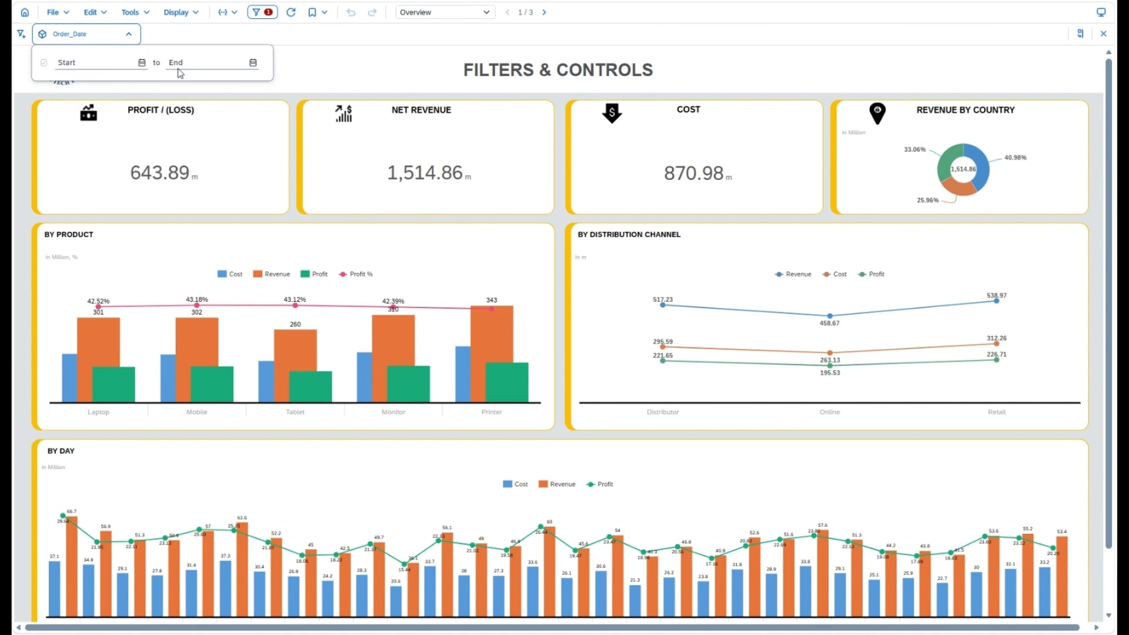
As a viewer, replace the Order_Date range's open start with Aug, 2029
left_click(142, 62)
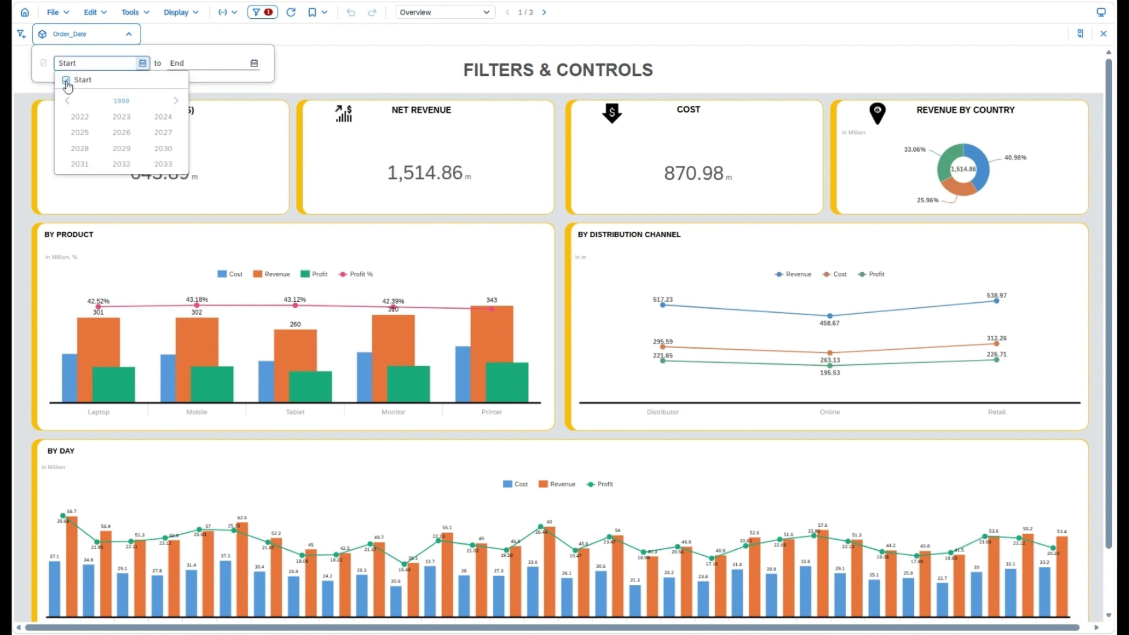
left_click(66, 81)
left_click(122, 148)
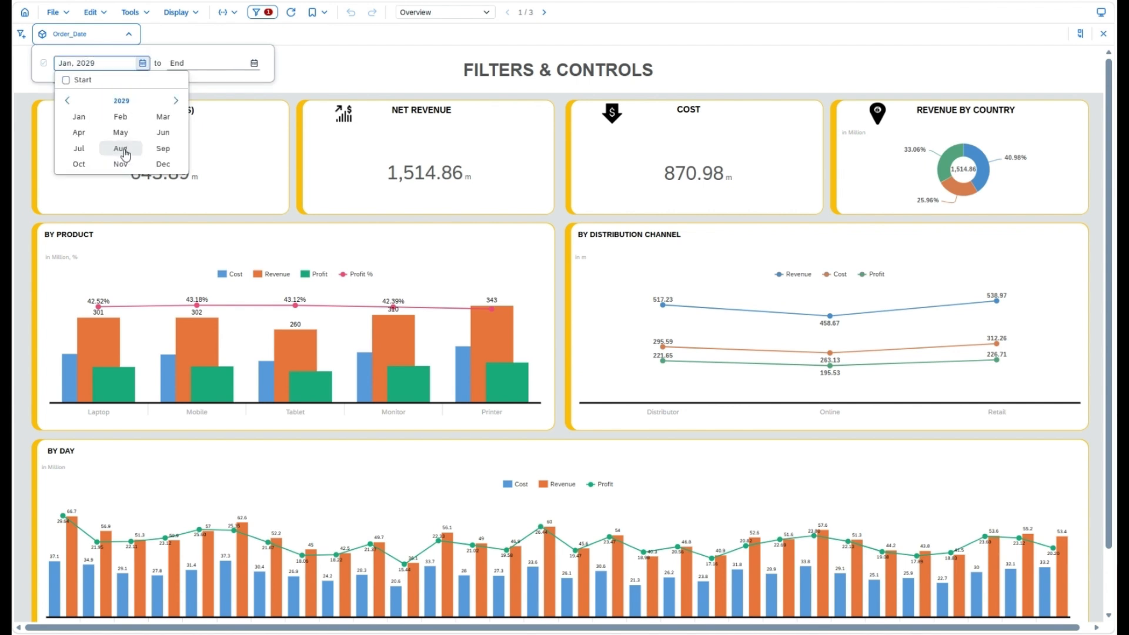
left_click(122, 150)
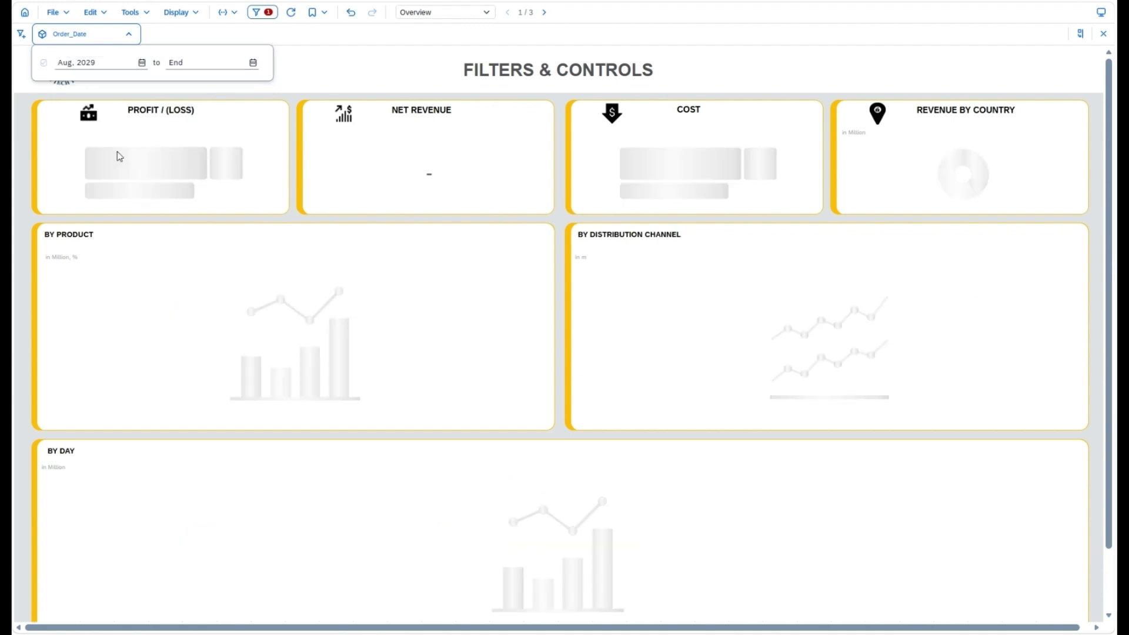
Replace the Order_Date range's open end with May, 2026
left_click(254, 63)
left_click(180, 81)
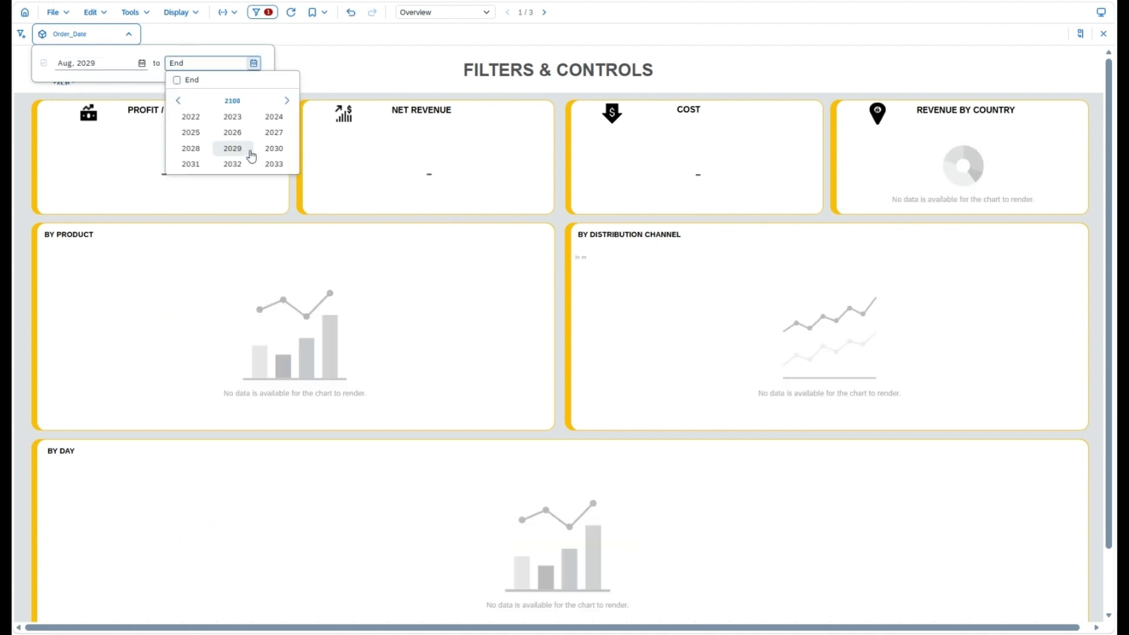
left_click(231, 134)
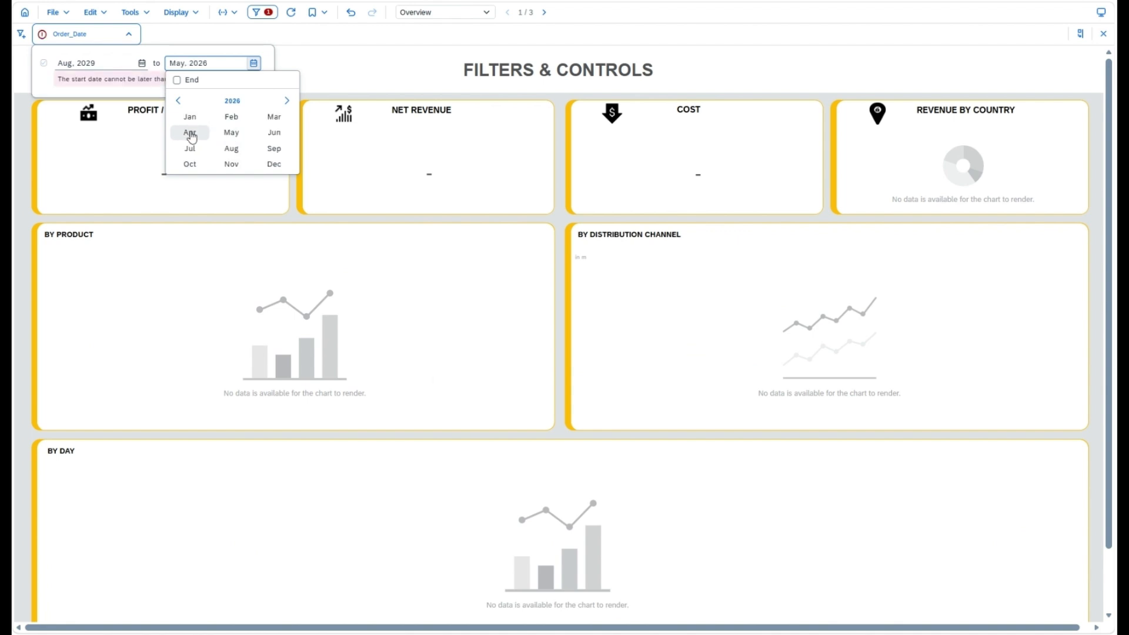
Change the Order_Date range's starting month to Jan, 2025 and review the dashboard's charts
left_click(140, 63)
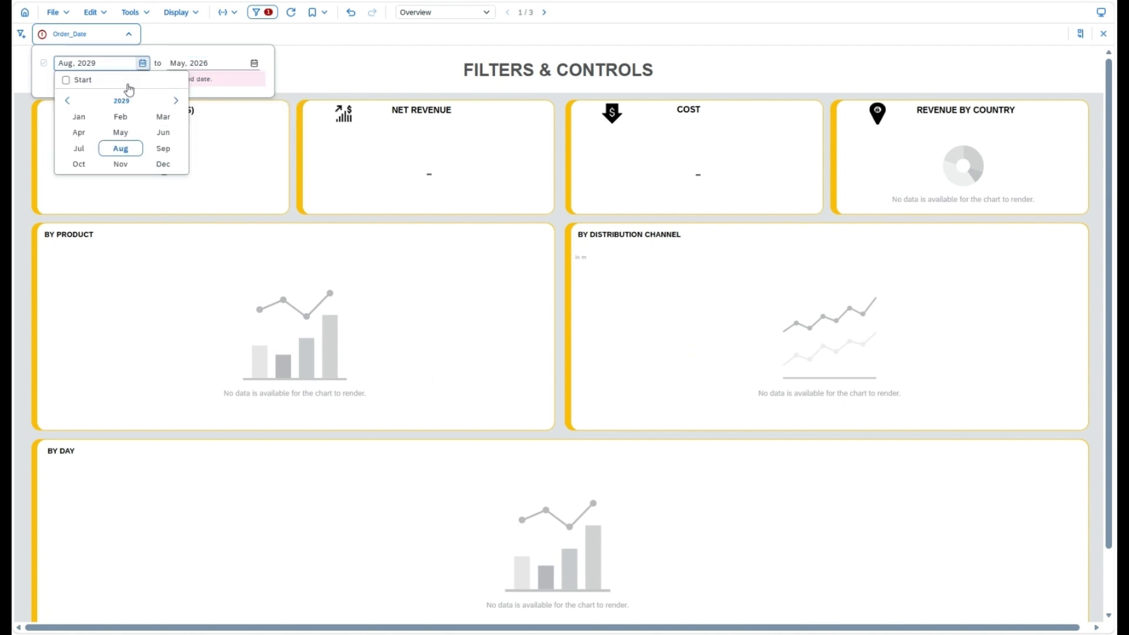
left_click(69, 102)
left_click(69, 102)
left_click(69, 102)
left_click(69, 102)
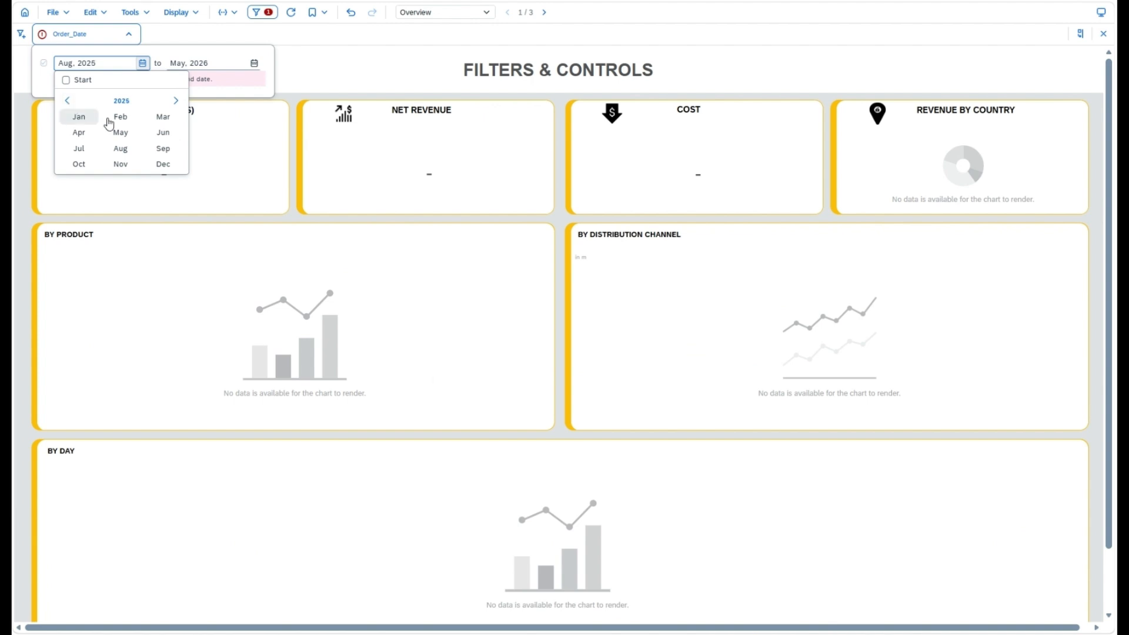
left_click(80, 118)
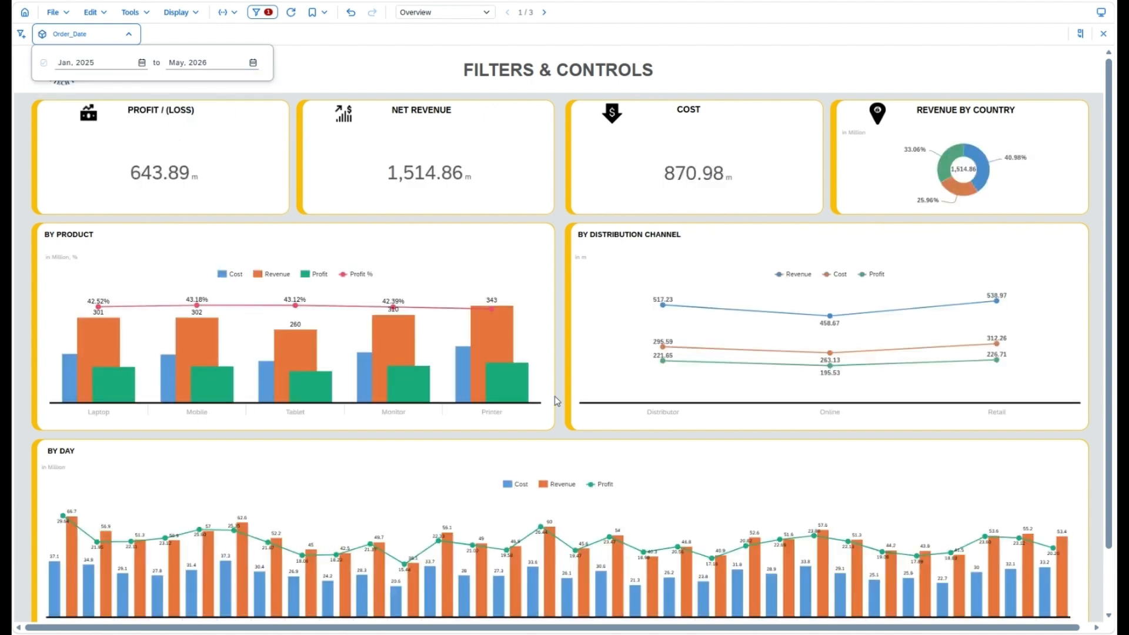
scroll(805, 483, "down", 1)
scroll(805, 483, "up", 1)
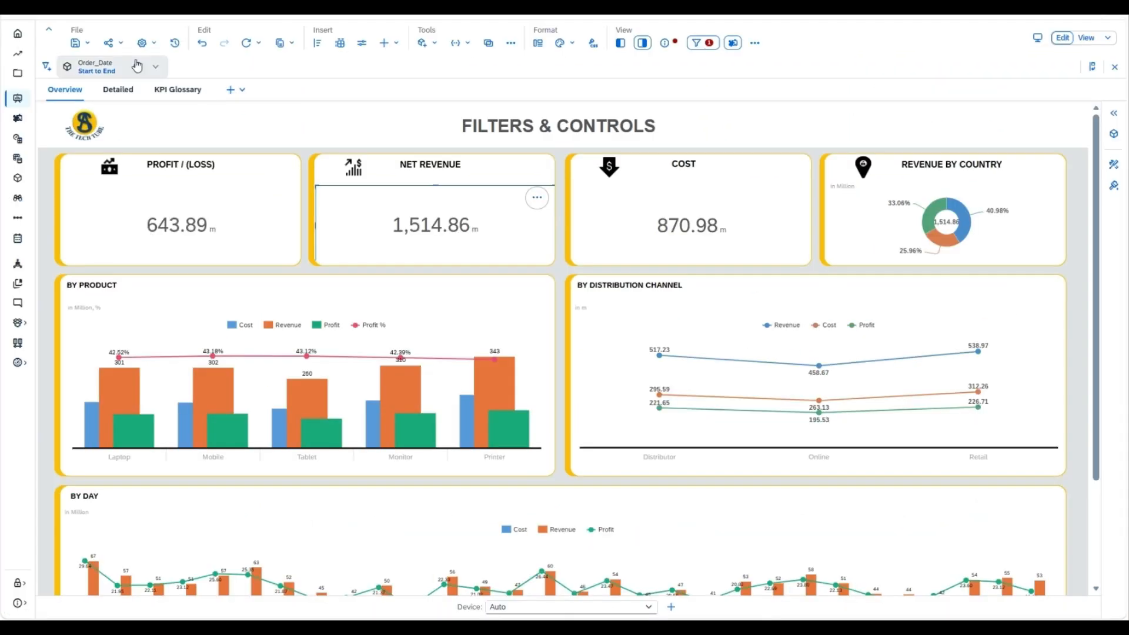
In the story editor, replace the Order_Date range filter with a Current time filter on Order_Date using the full Month interval
left_click(138, 65)
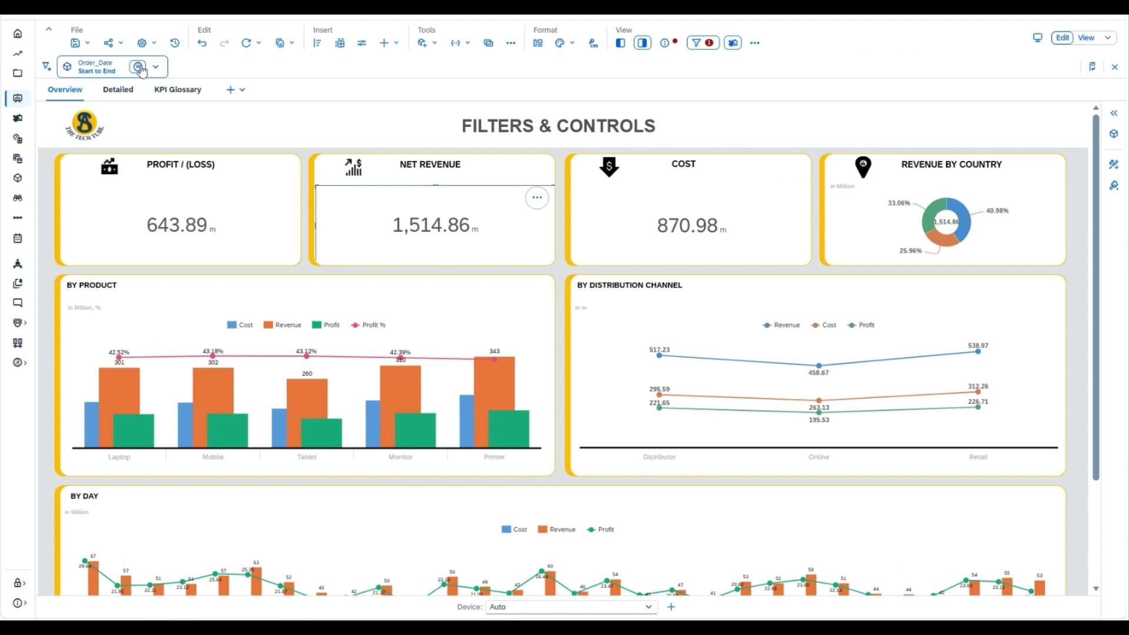
left_click(139, 67)
left_click(51, 70)
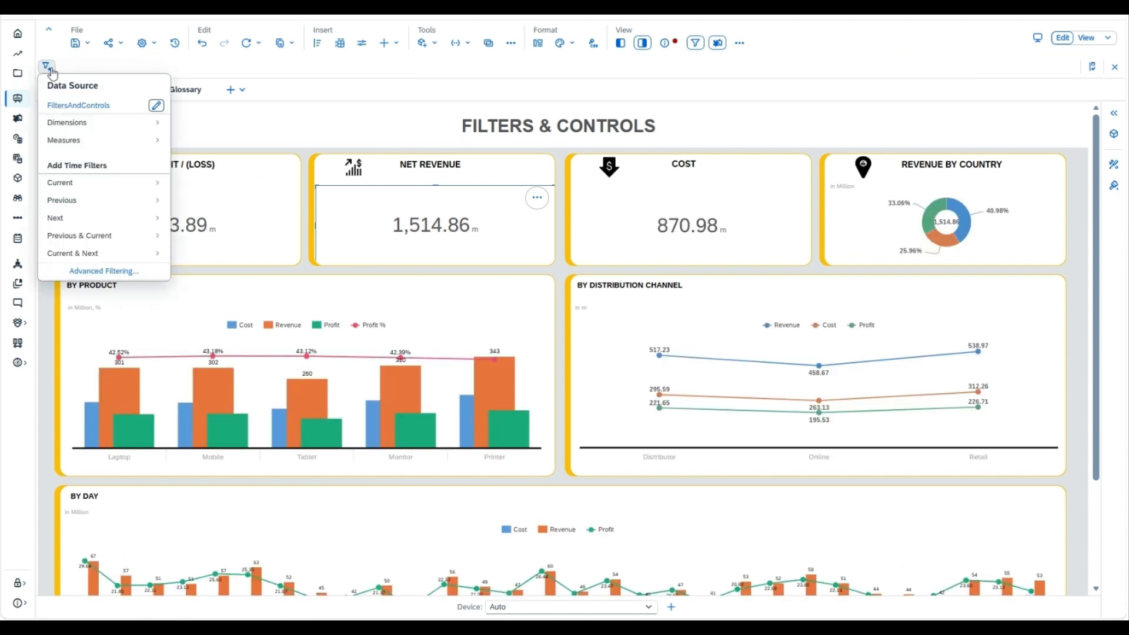
left_click(89, 191)
left_click(87, 186)
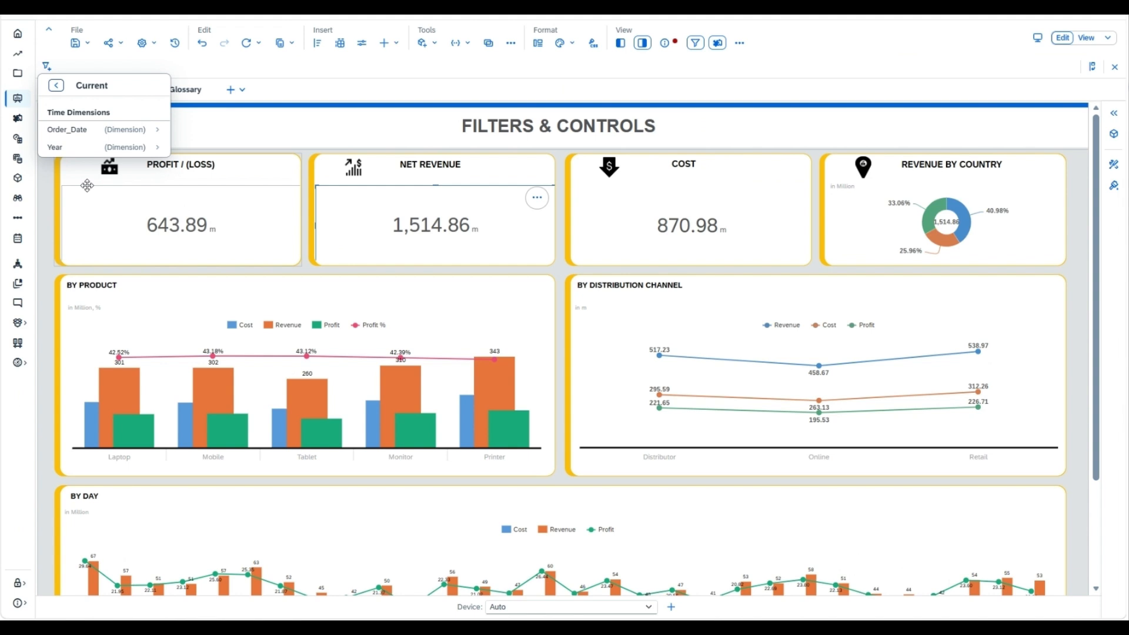
left_click(99, 136)
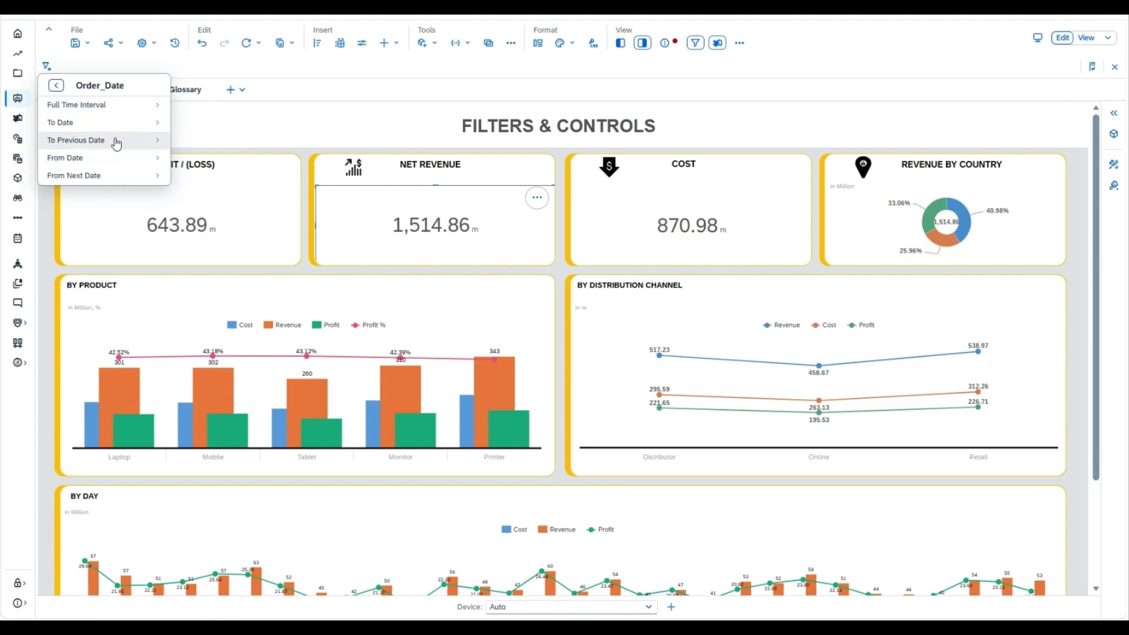
left_click(102, 111)
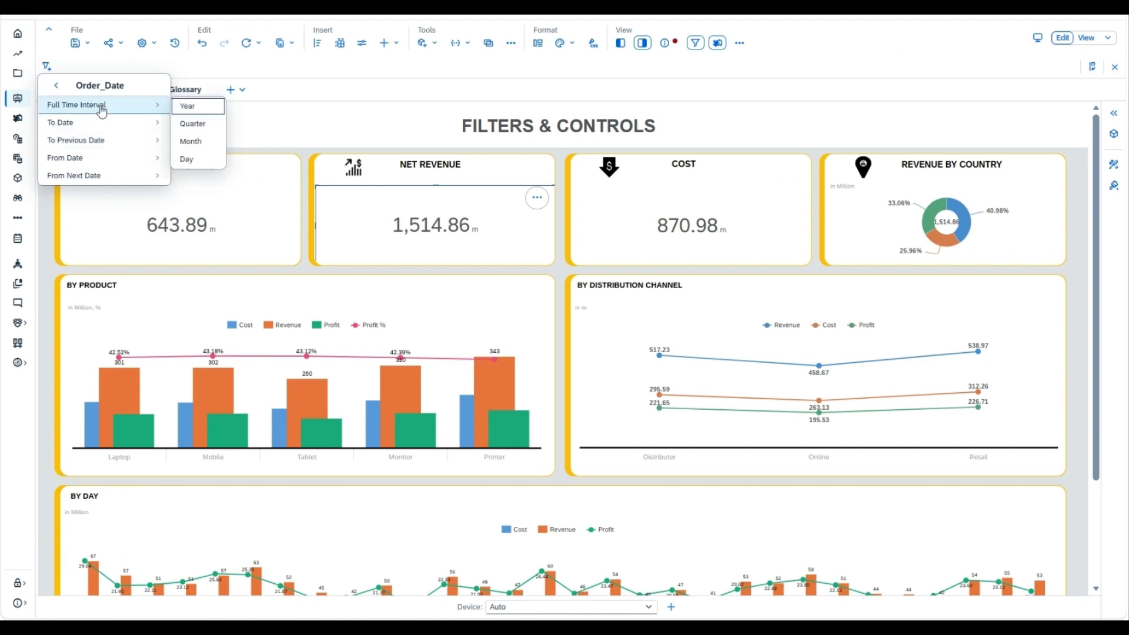
left_click(202, 144)
left_click(202, 144)
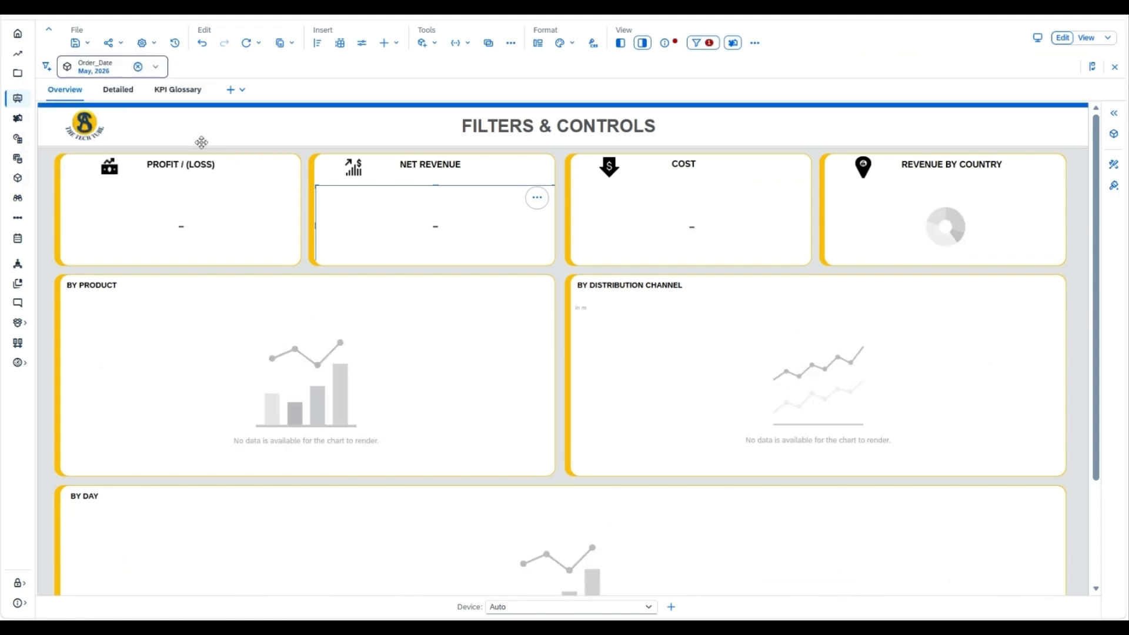
Check the current-month filter's look-back and look-ahead settings, and remove the filter from the story
left_click(106, 69)
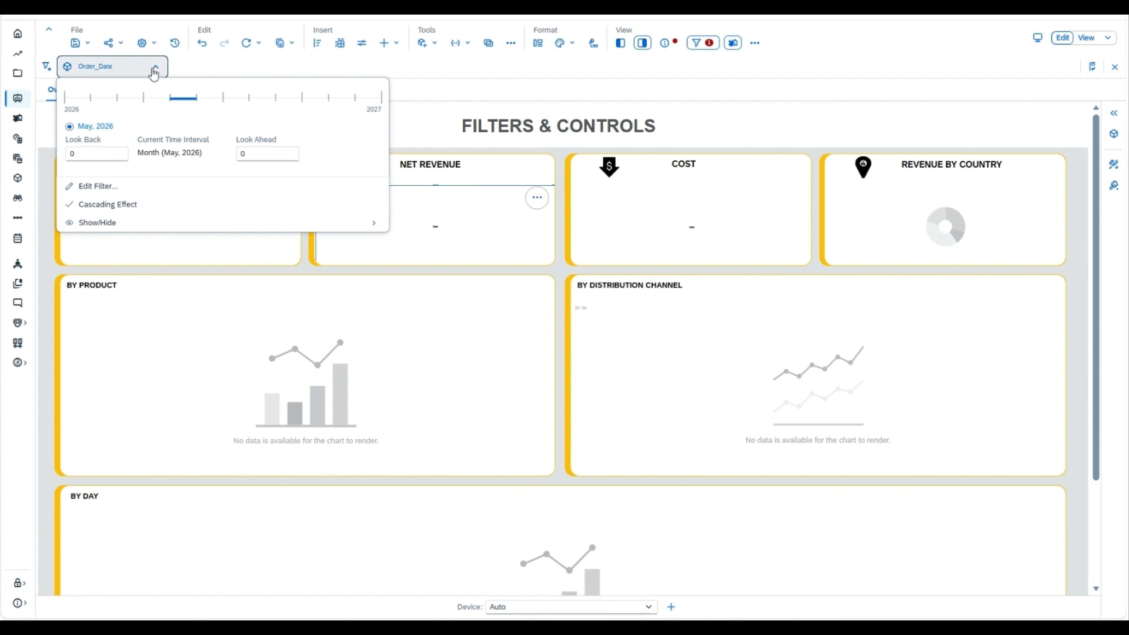
left_click(118, 69)
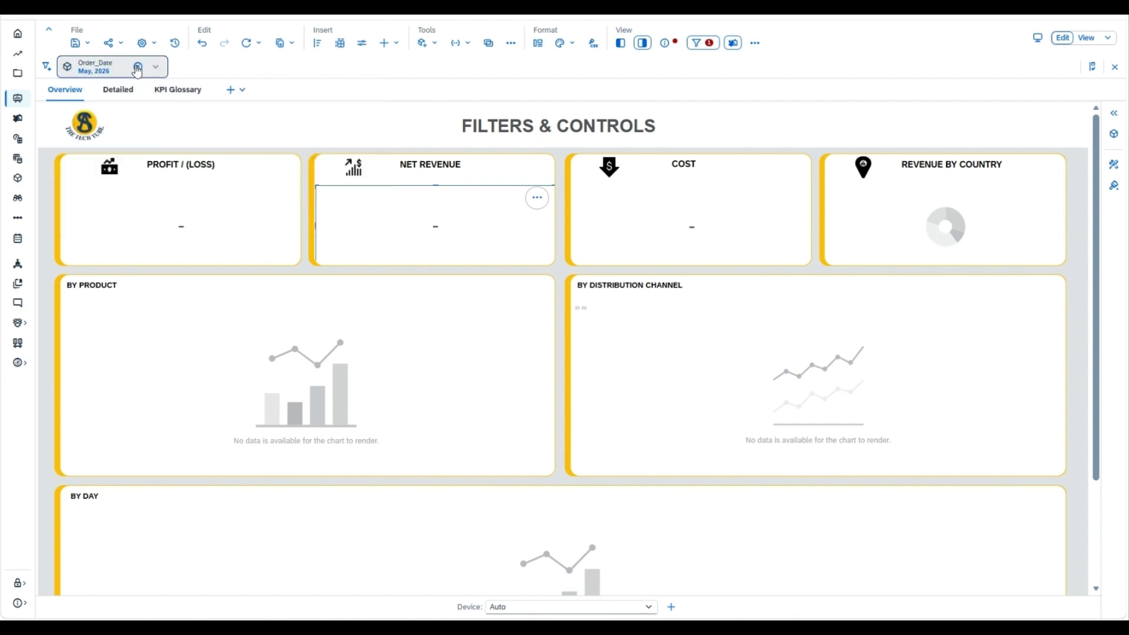
left_click(137, 69)
Add a Previous time filter on Order_Date using the full Month interval
left_click(45, 69)
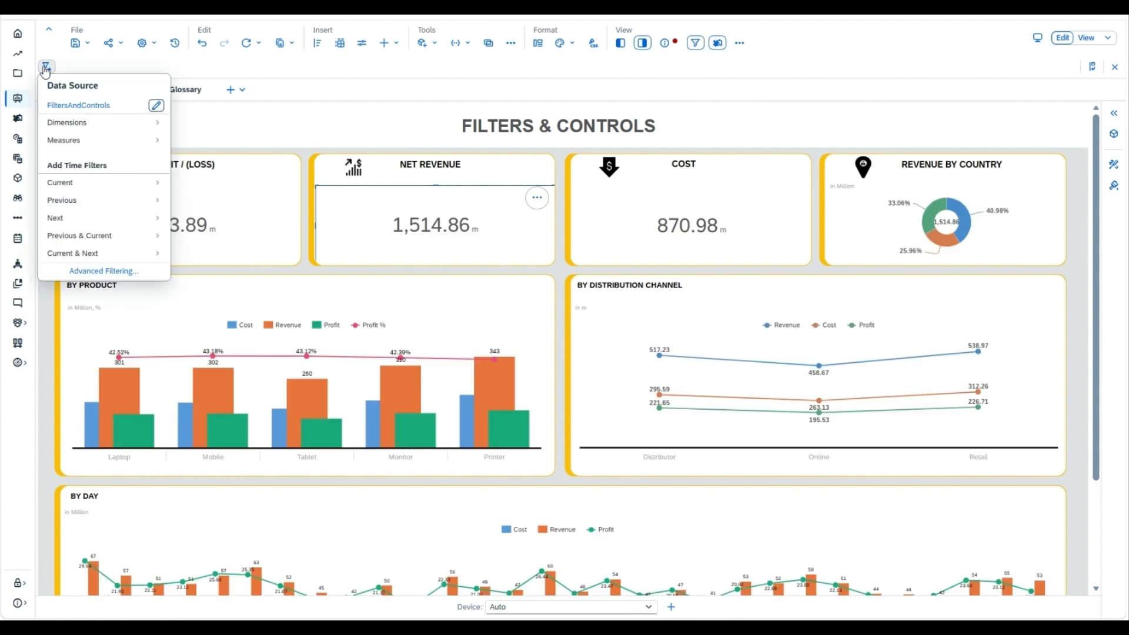
left_click(101, 201)
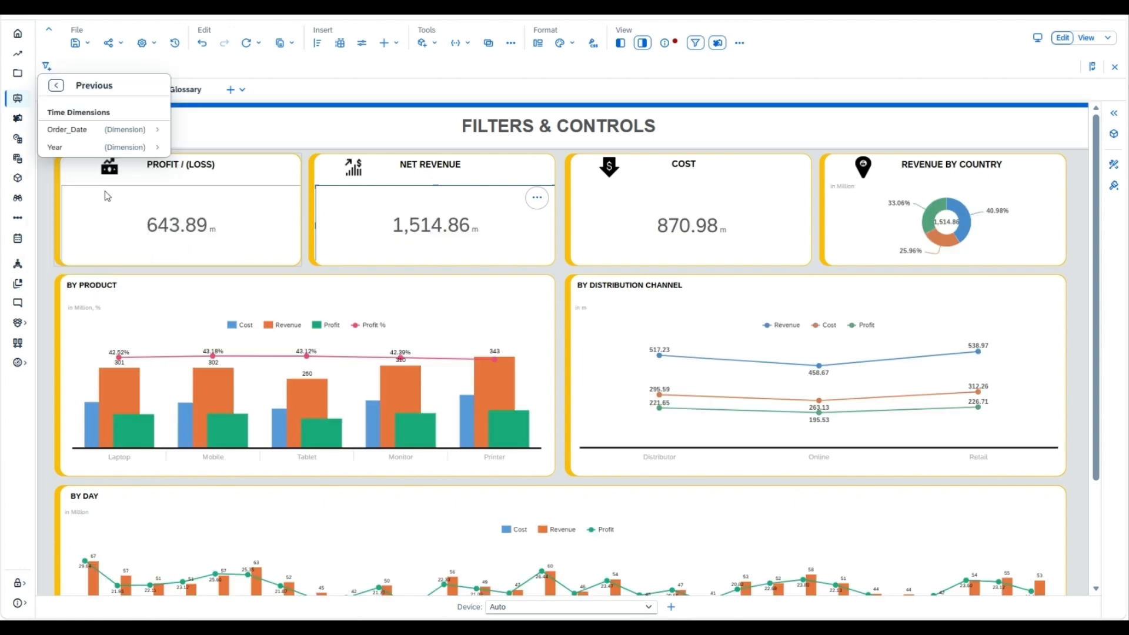
left_click(108, 131)
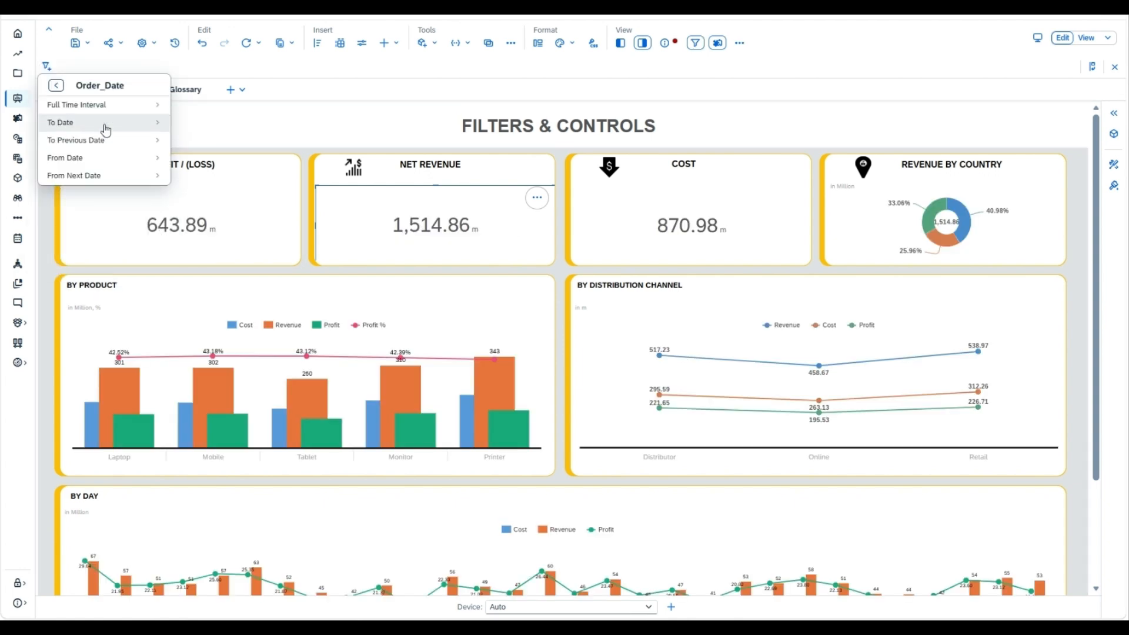
left_click(127, 107)
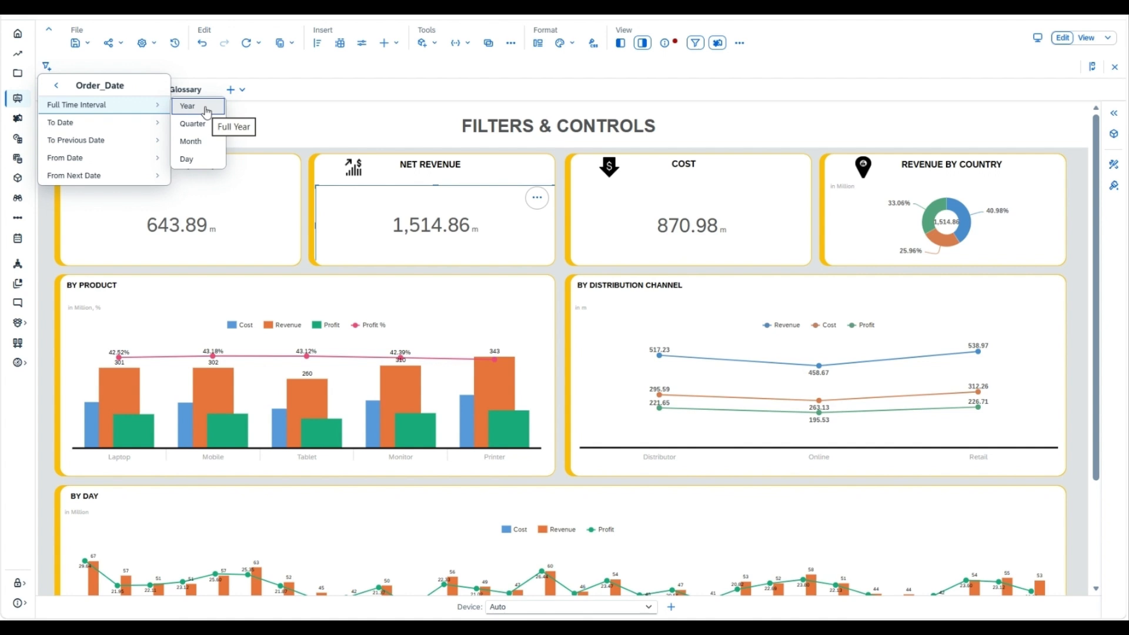
left_click(199, 147)
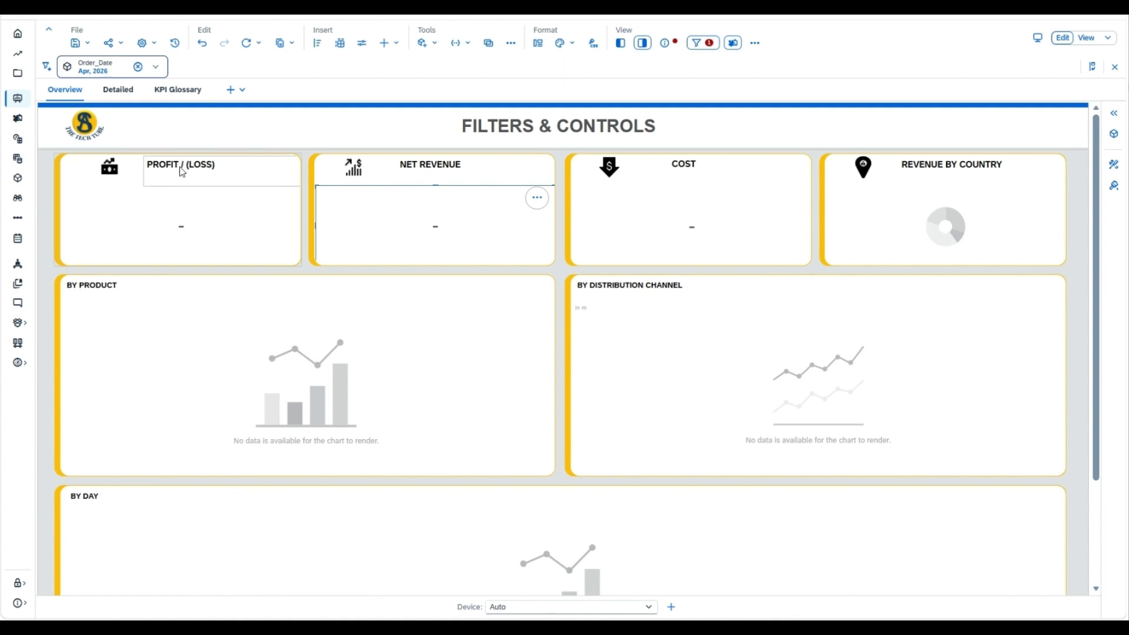
Check the previous-month filter's look-back and look-ahead settings, and remove the filter from the story
left_click(93, 72)
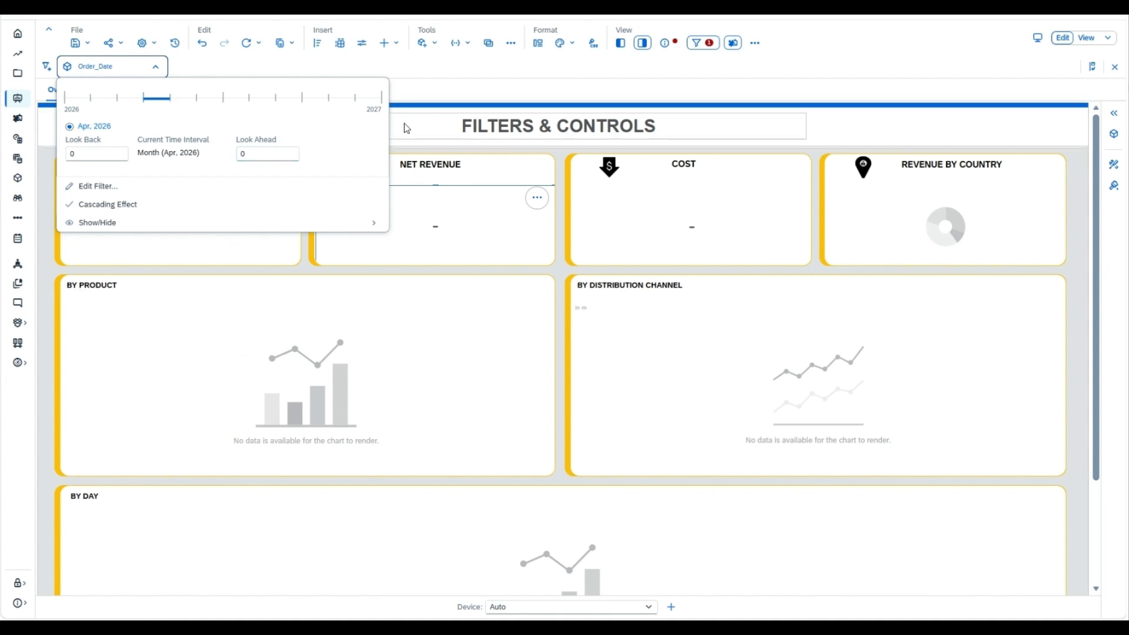
left_click(431, 213)
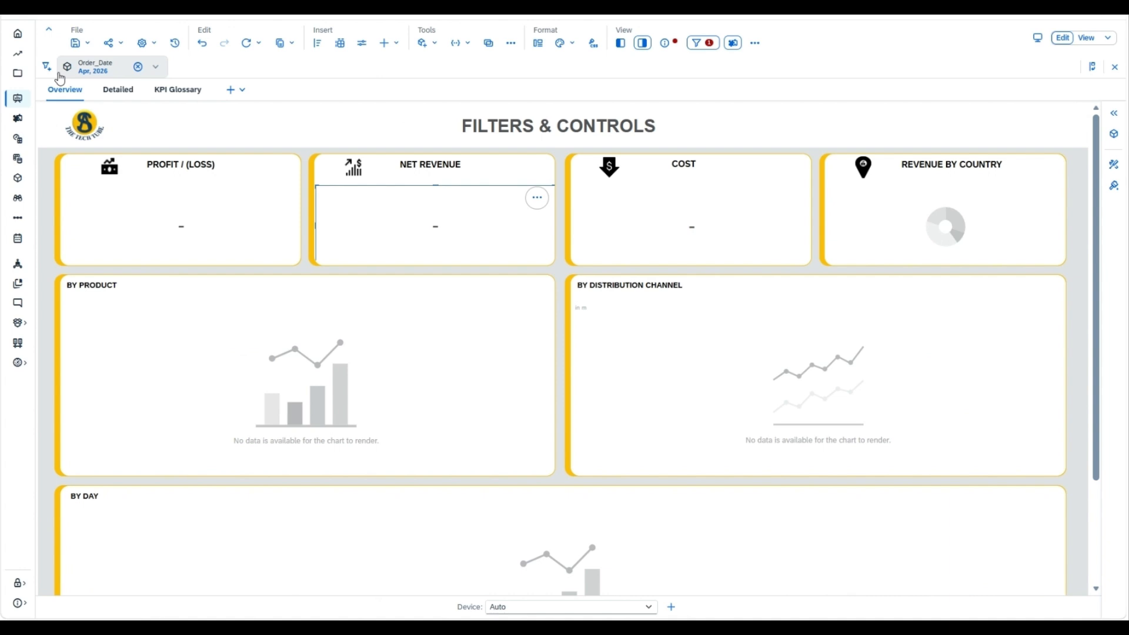
left_click(139, 67)
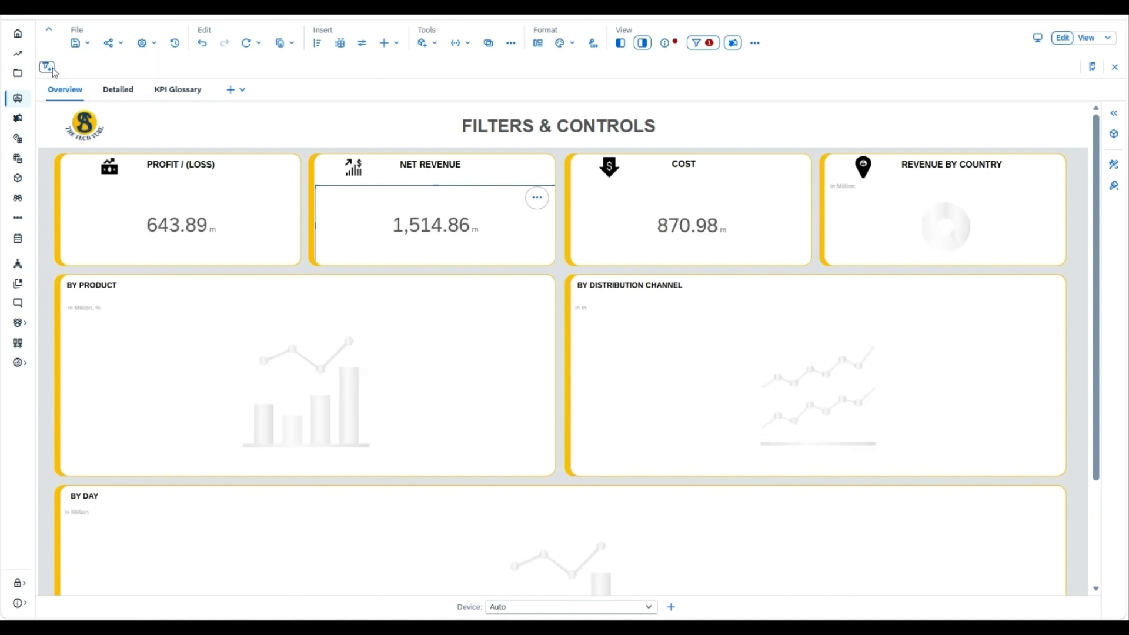
Check the interval types that the Next time filter offers for Order_Date, and return to the list of filter types
left_click(52, 69)
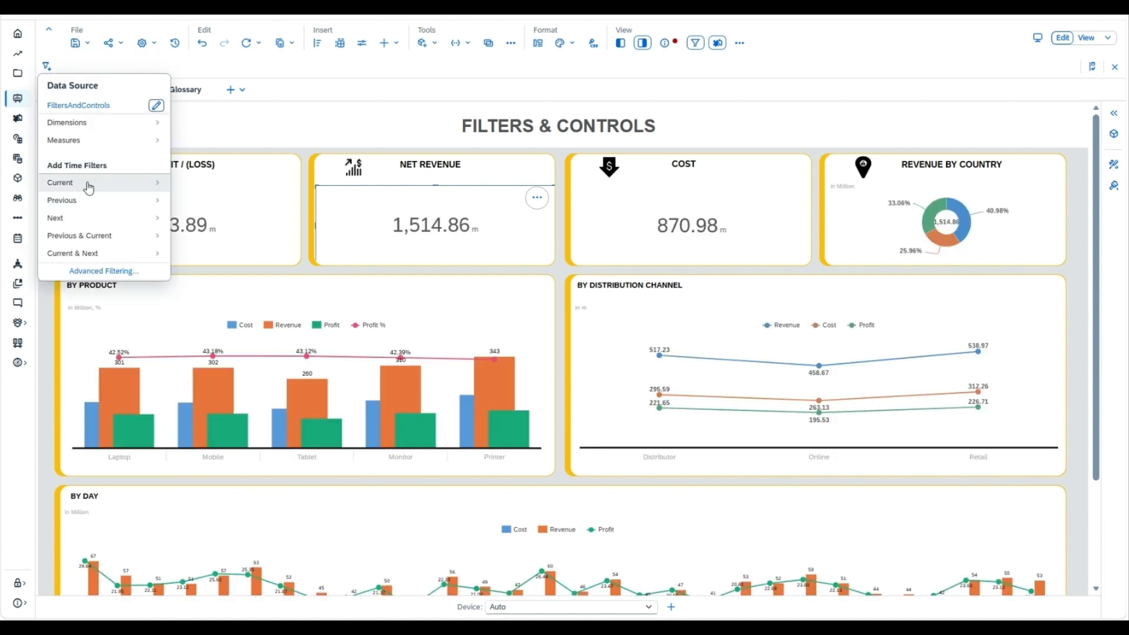
left_click(97, 223)
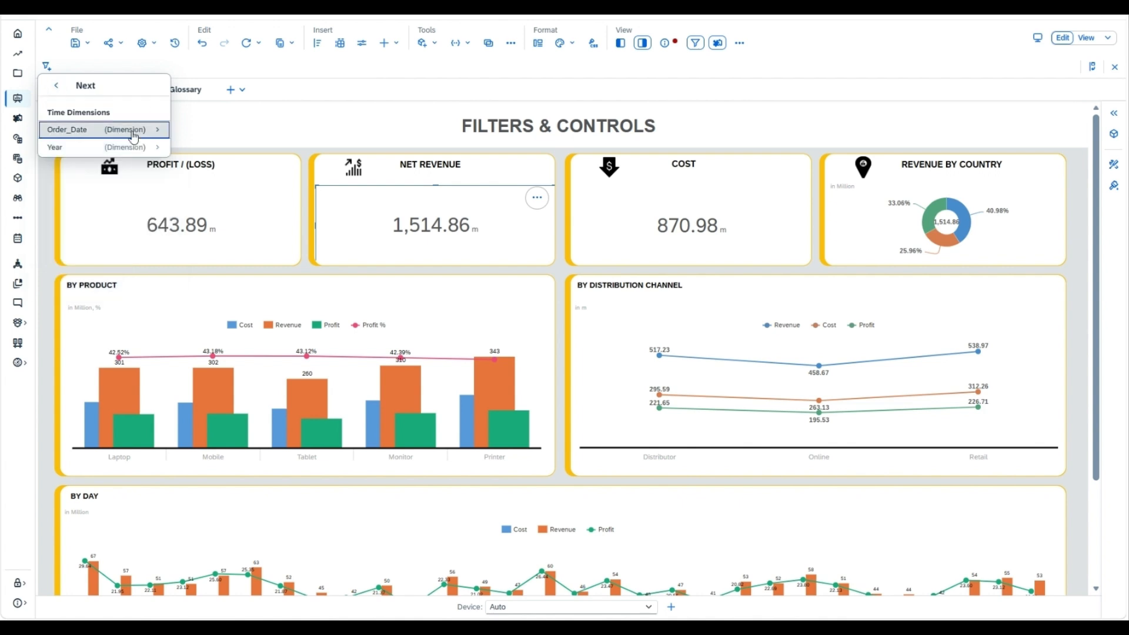
left_click(134, 131)
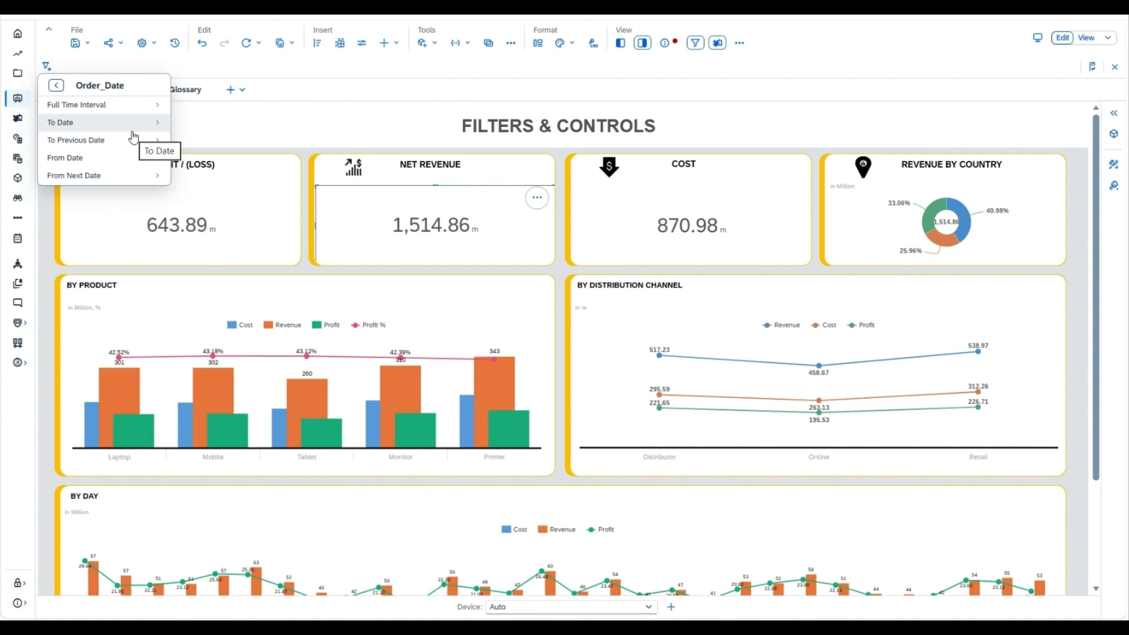
left_click(56, 86)
left_click(56, 90)
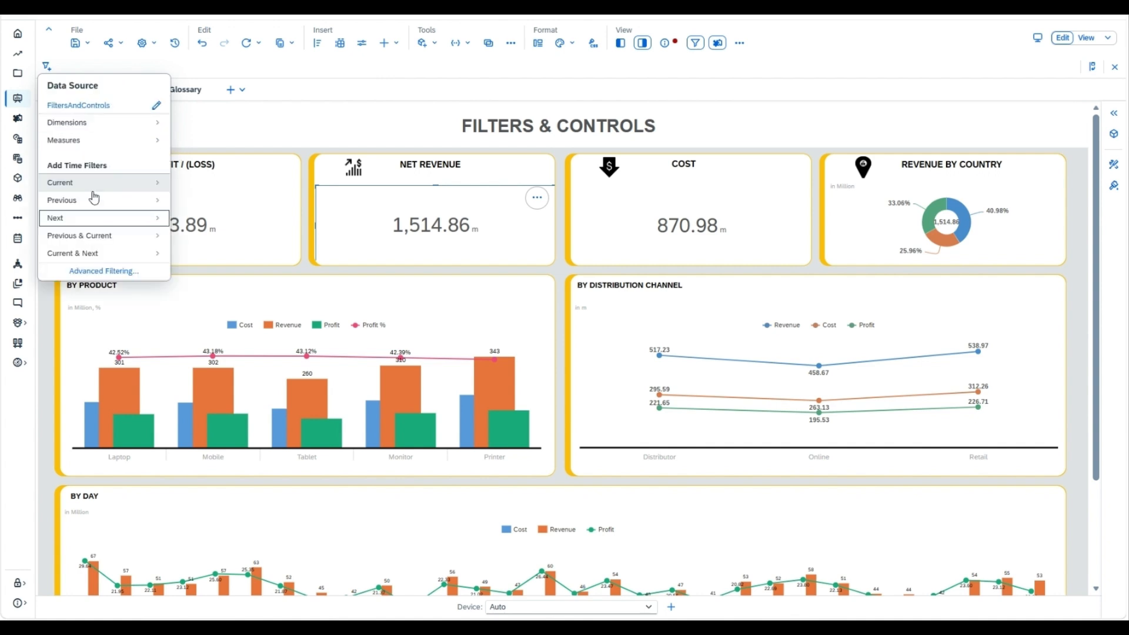
Add a Previous & Current time filter on Order_Date using the full Month interval
left_click(117, 236)
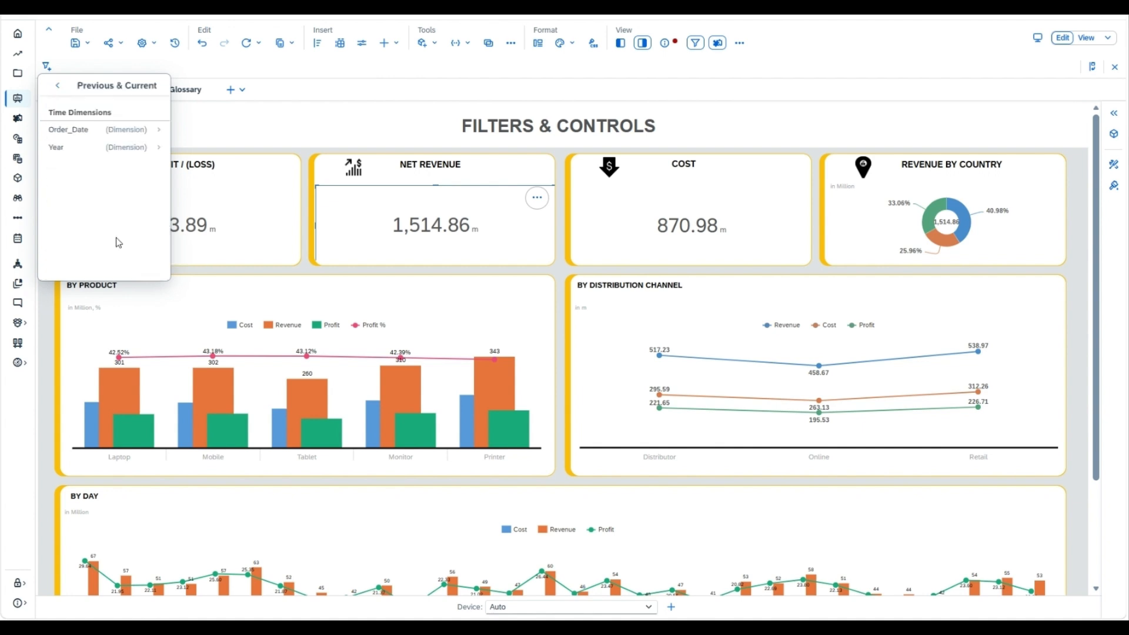
left_click(98, 130)
left_click(144, 111)
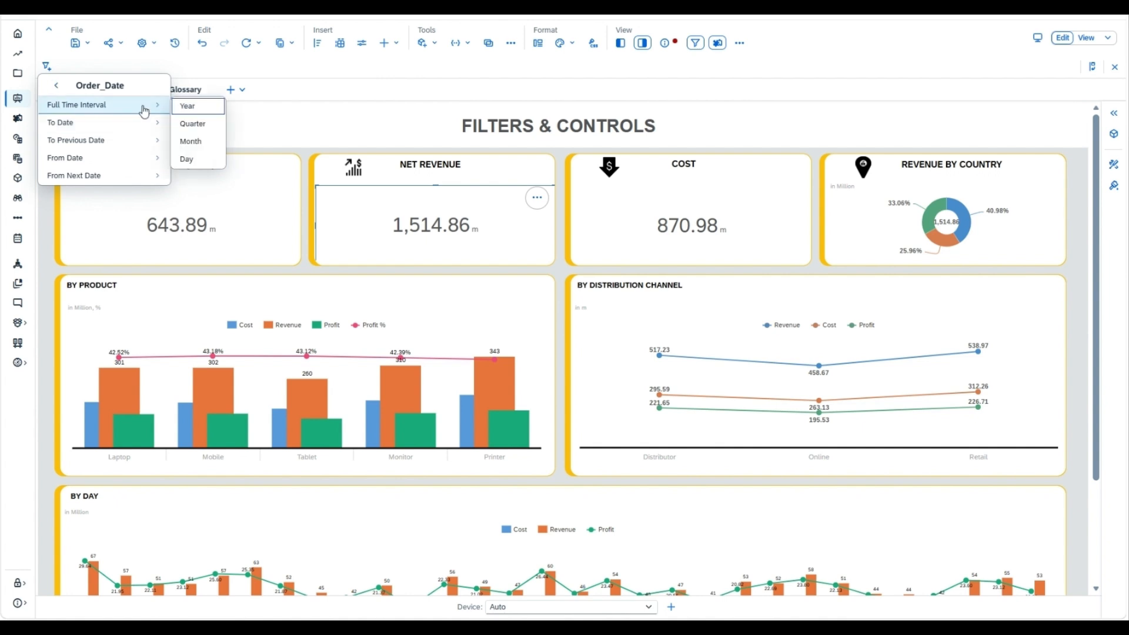
left_click(196, 145)
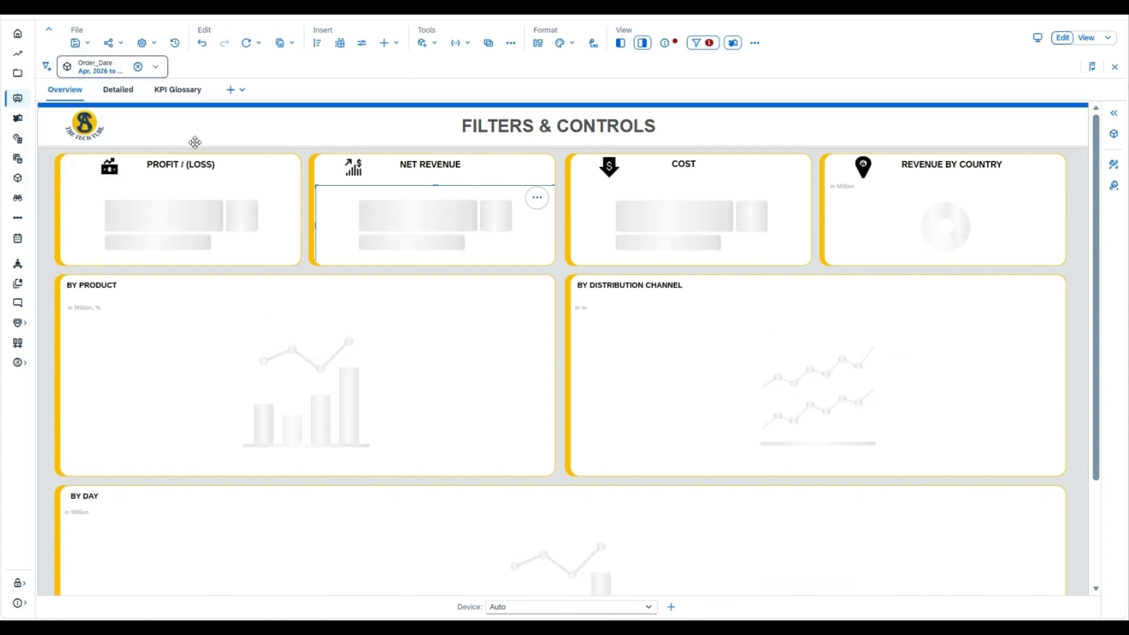
Check the previous-and-current-month filter's look-back and look-ahead settings, and remove the filter from the story
left_click(117, 79)
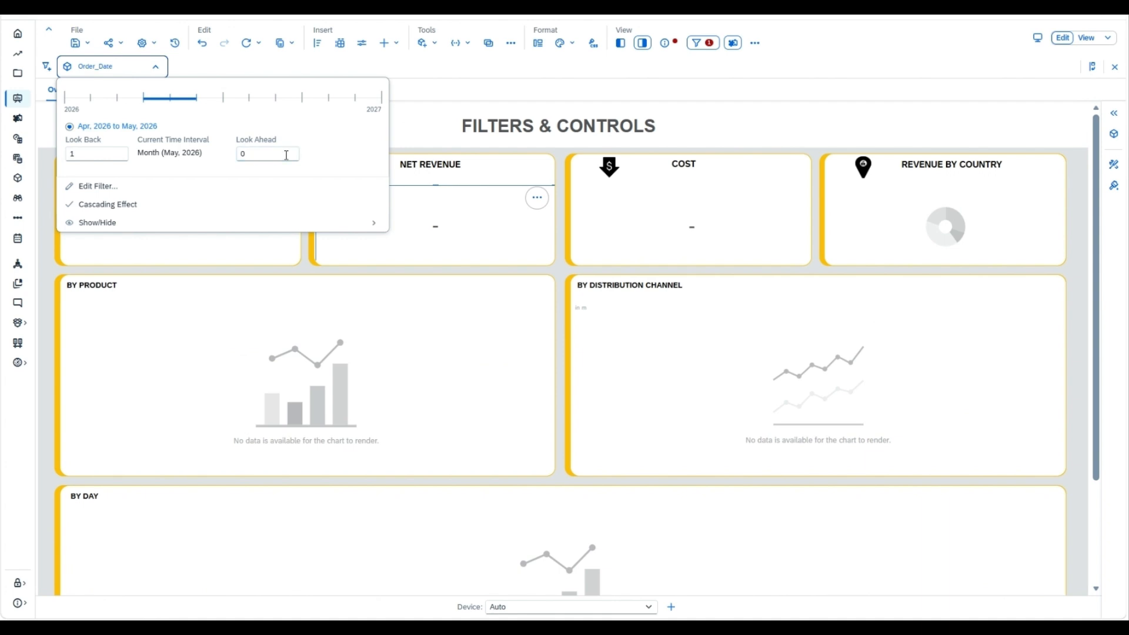
left_click(145, 70)
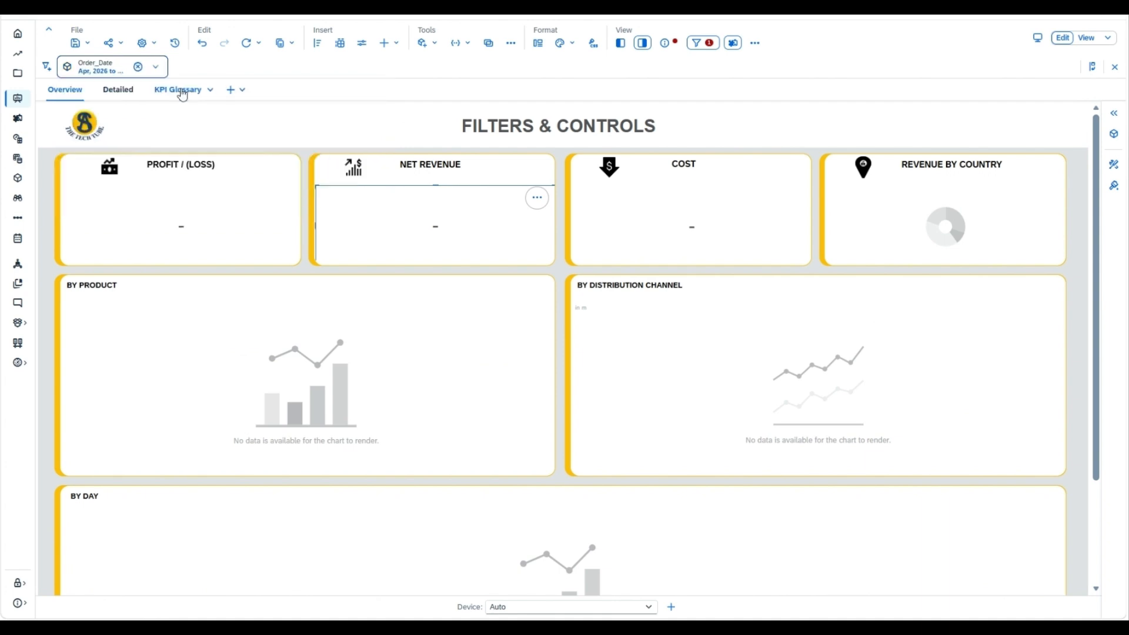
left_click(135, 74)
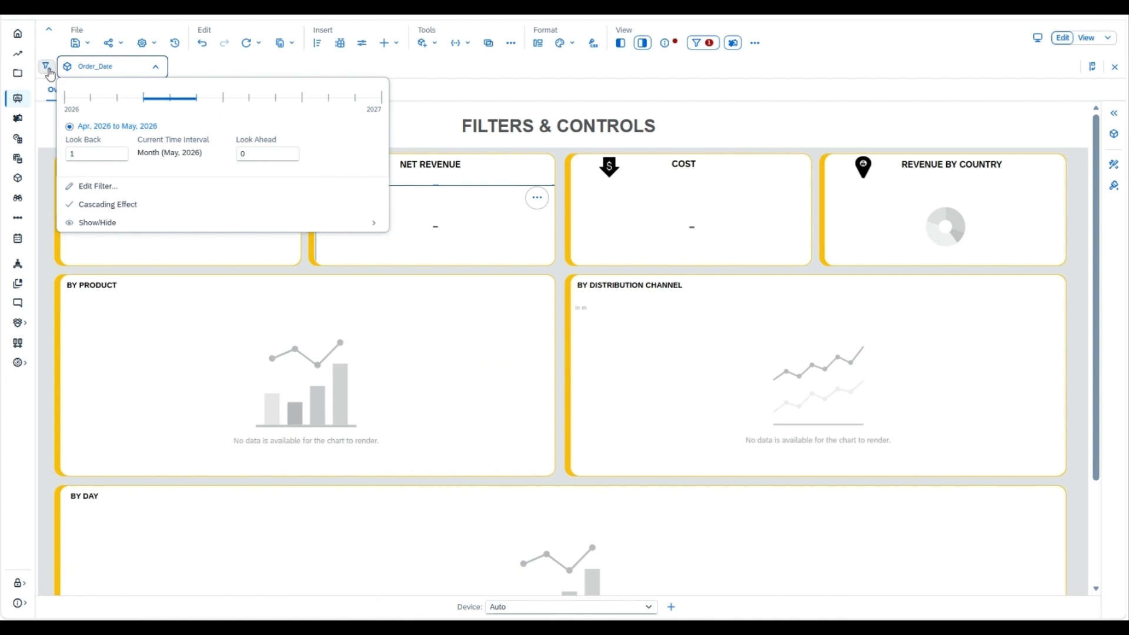
left_click(120, 72)
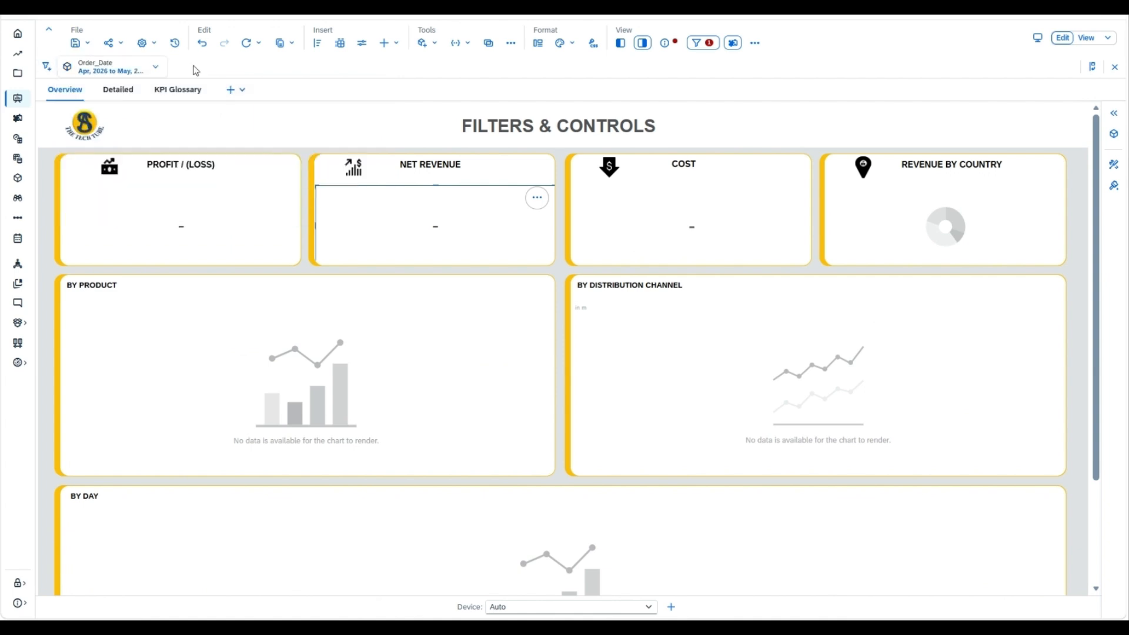
left_click(114, 75)
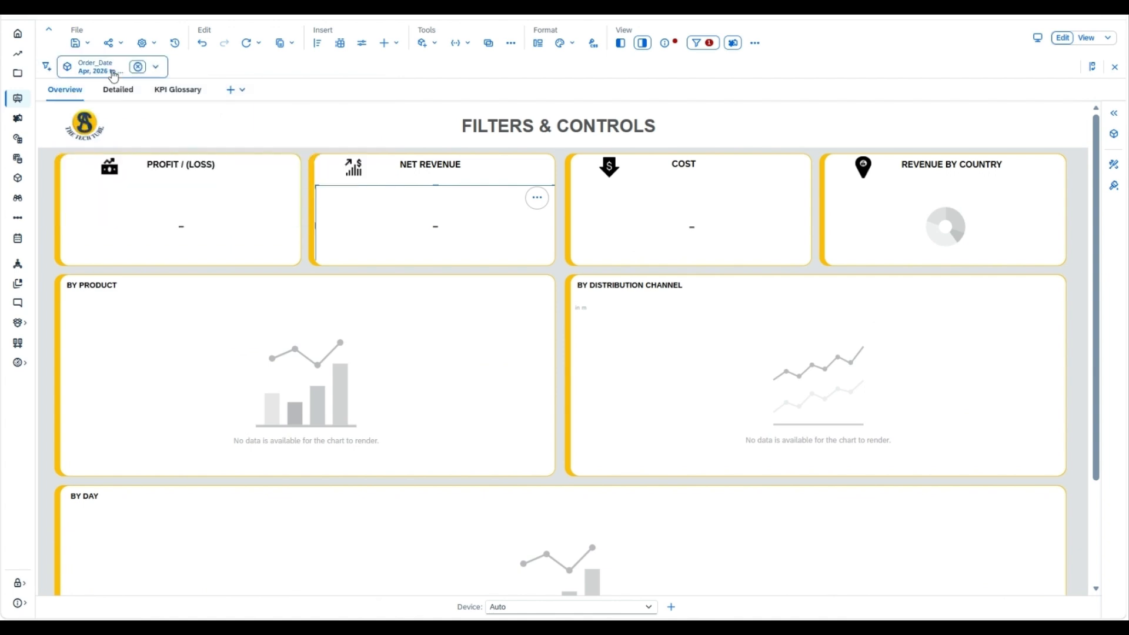
key("Delete")
Start a story filter by member on the Sales_Channel dimension and select All Members
left_click(47, 67)
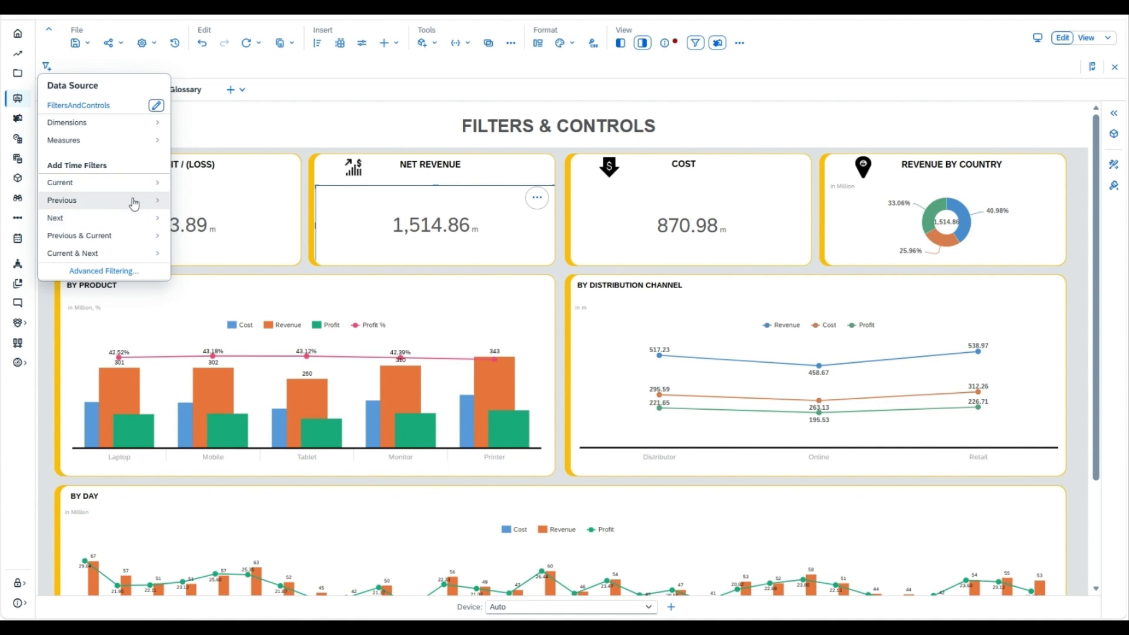
left_click(84, 124)
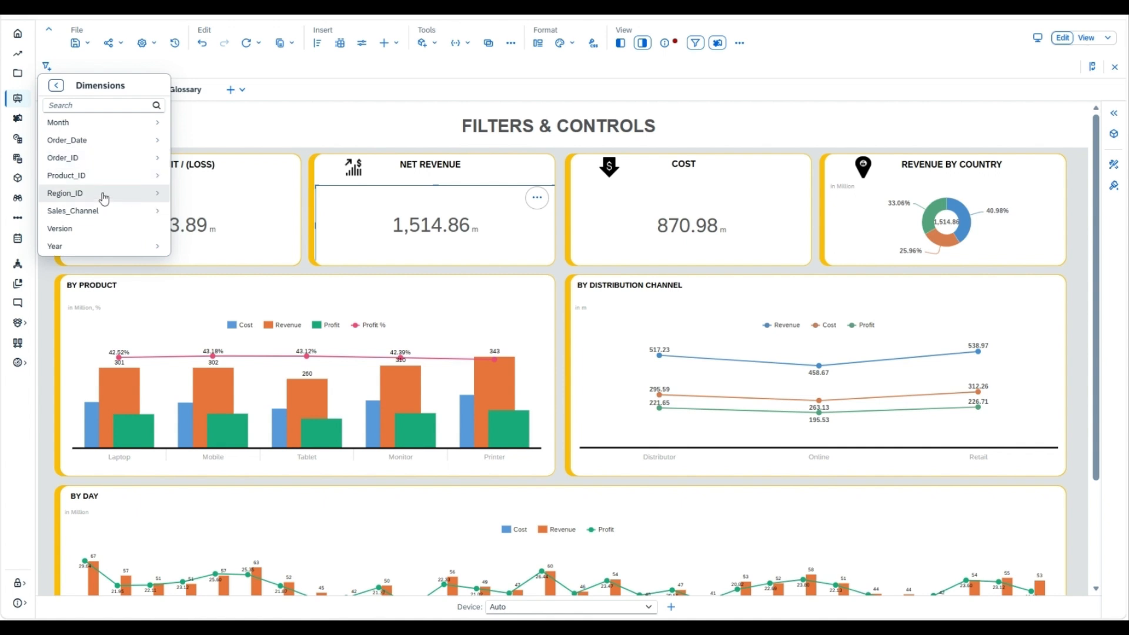
left_click(106, 216)
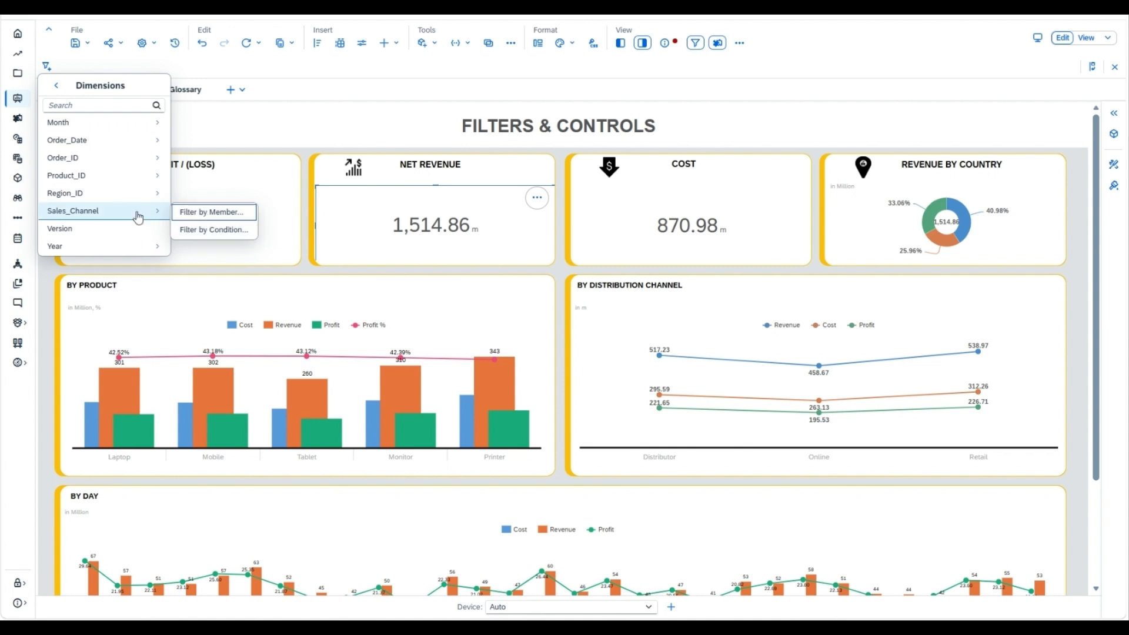
left_click(213, 212)
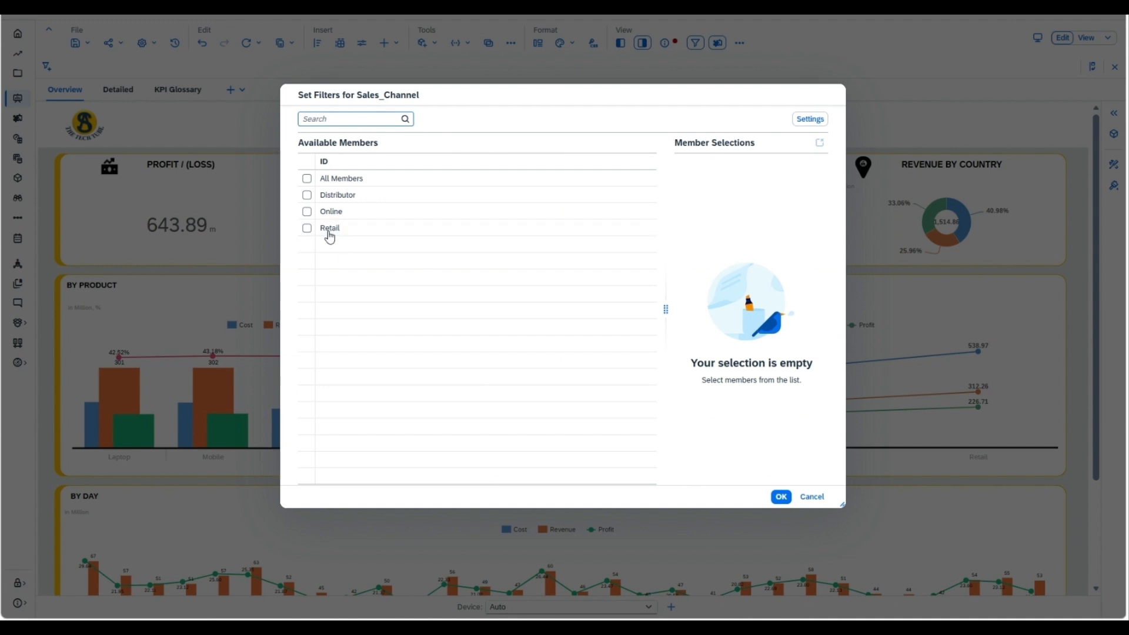
left_click(307, 178)
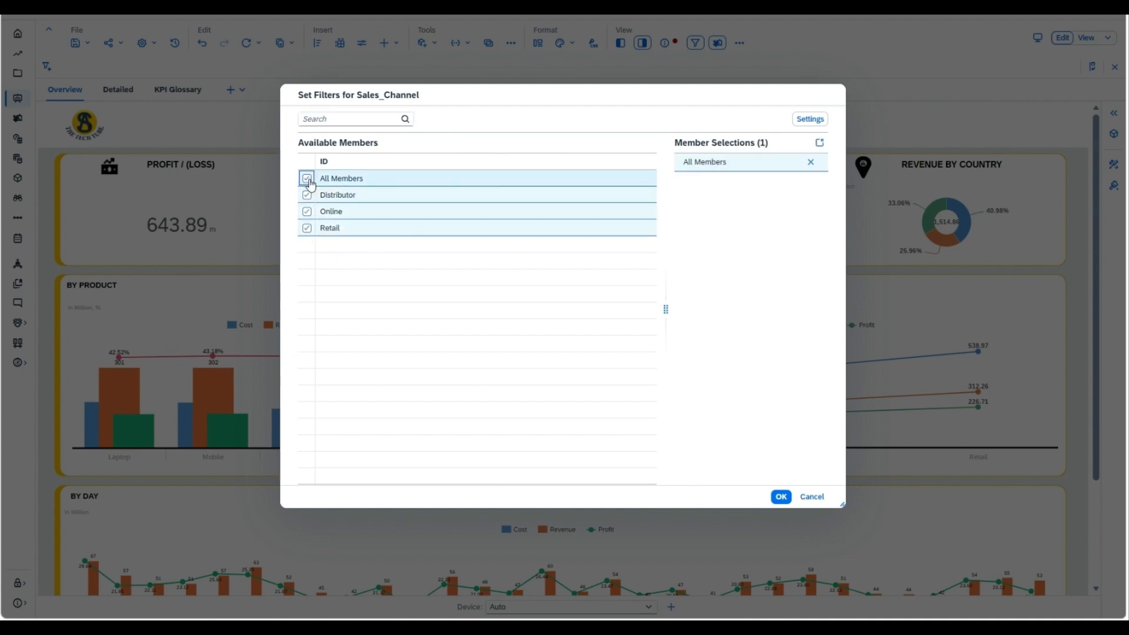
Review the Sales_Channel filter's settings for available members, member labels and selection mode, keeping Booked Members and Dynamic Selection
left_click(810, 122)
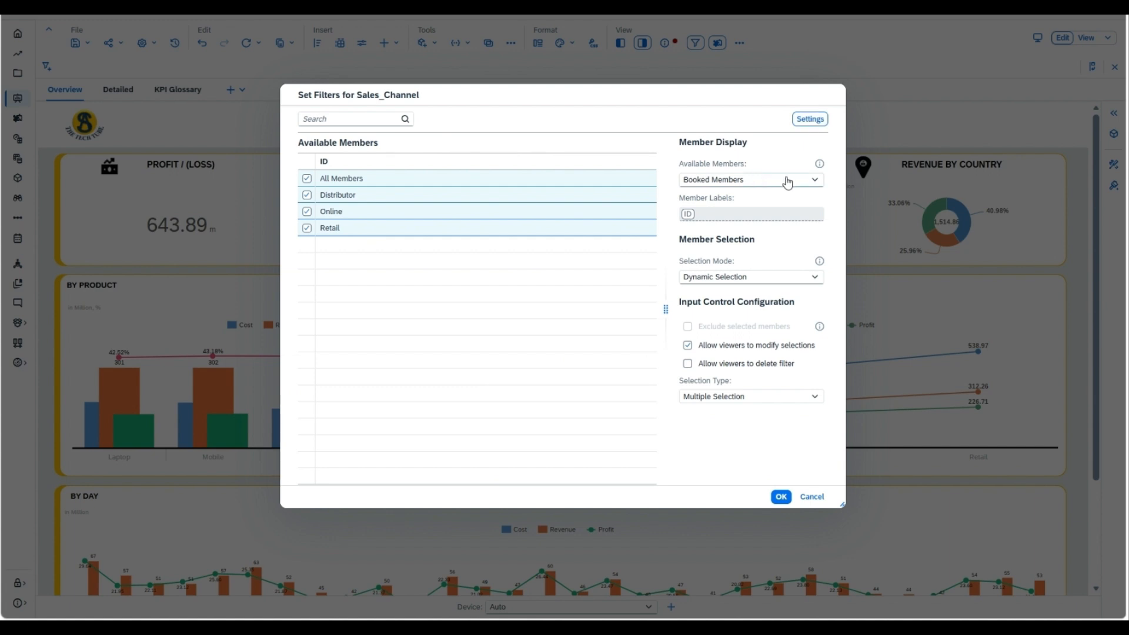
left_click(810, 181)
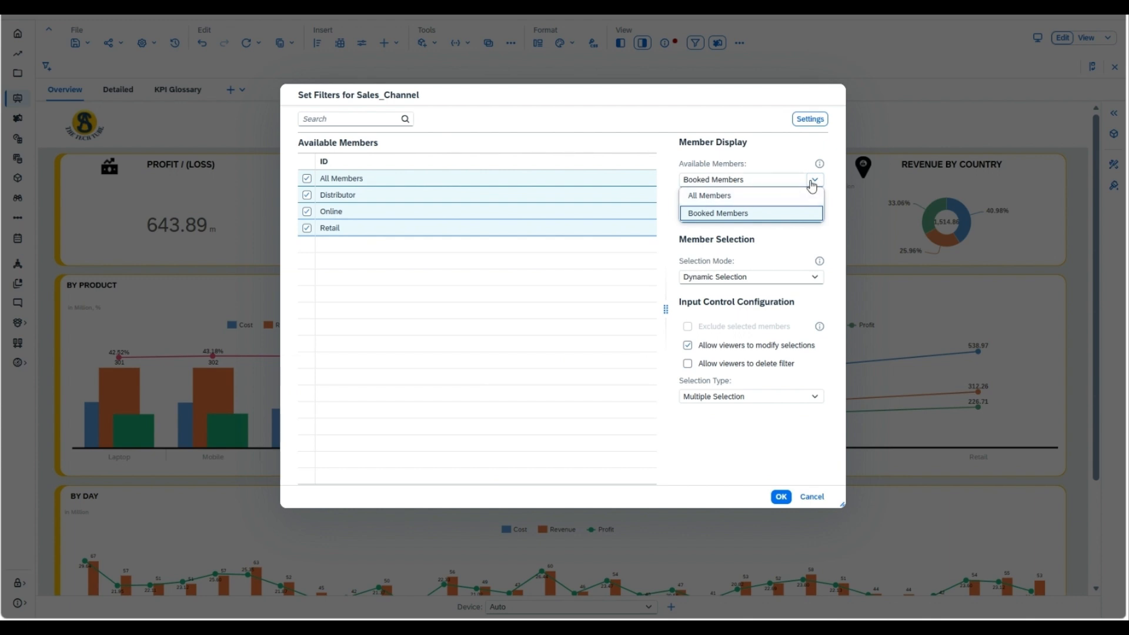
left_click(766, 214)
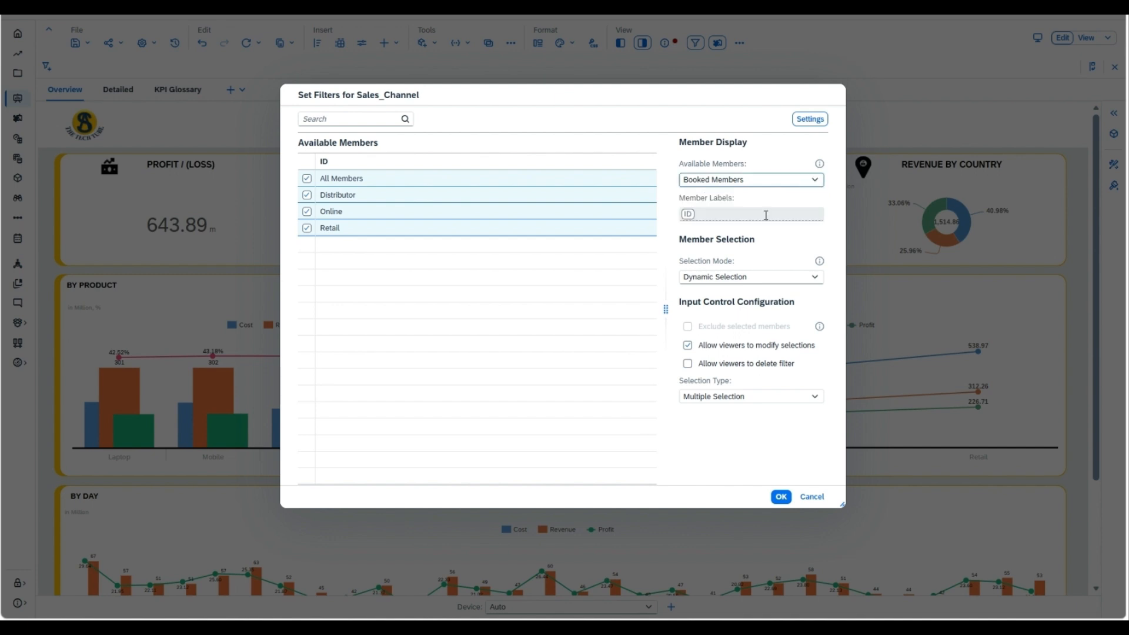
left_click(720, 214)
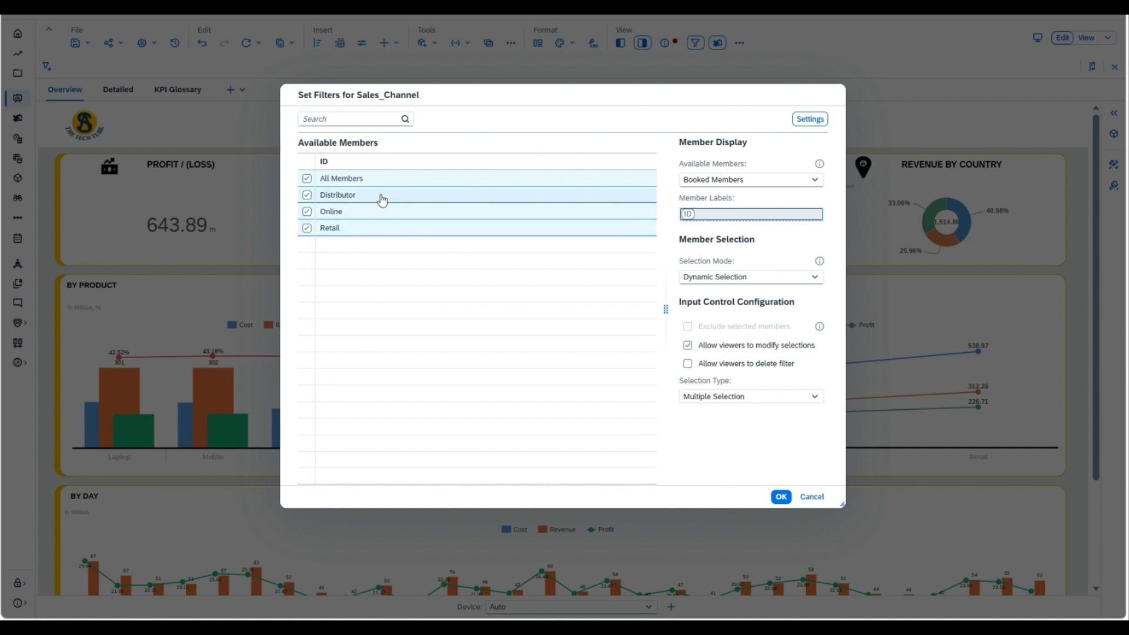
left_click(695, 216)
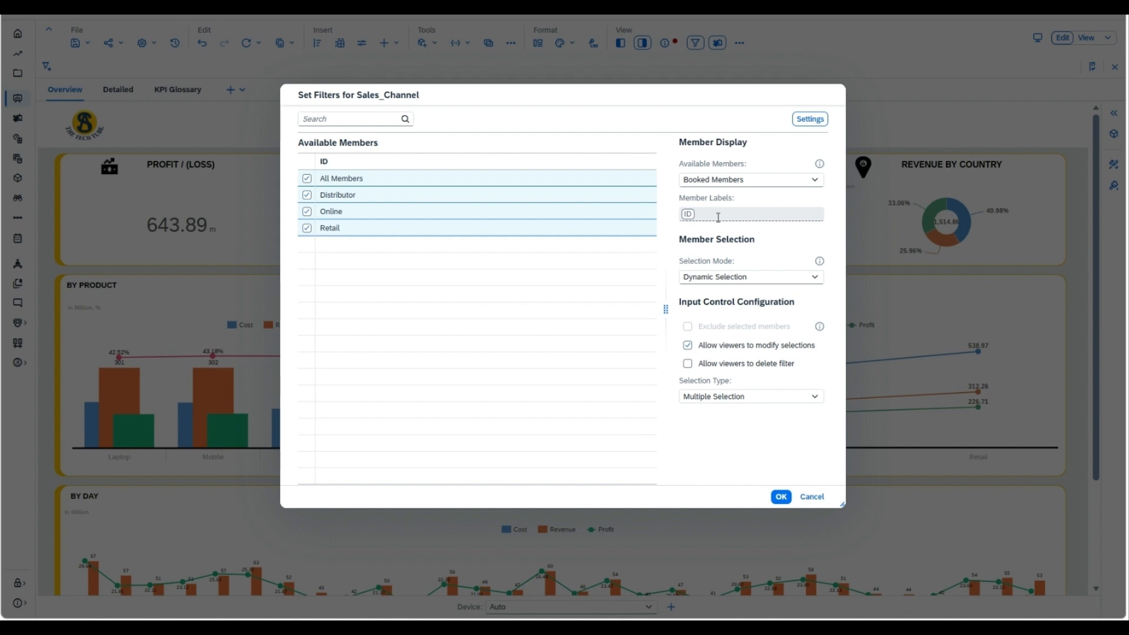
left_click(759, 286)
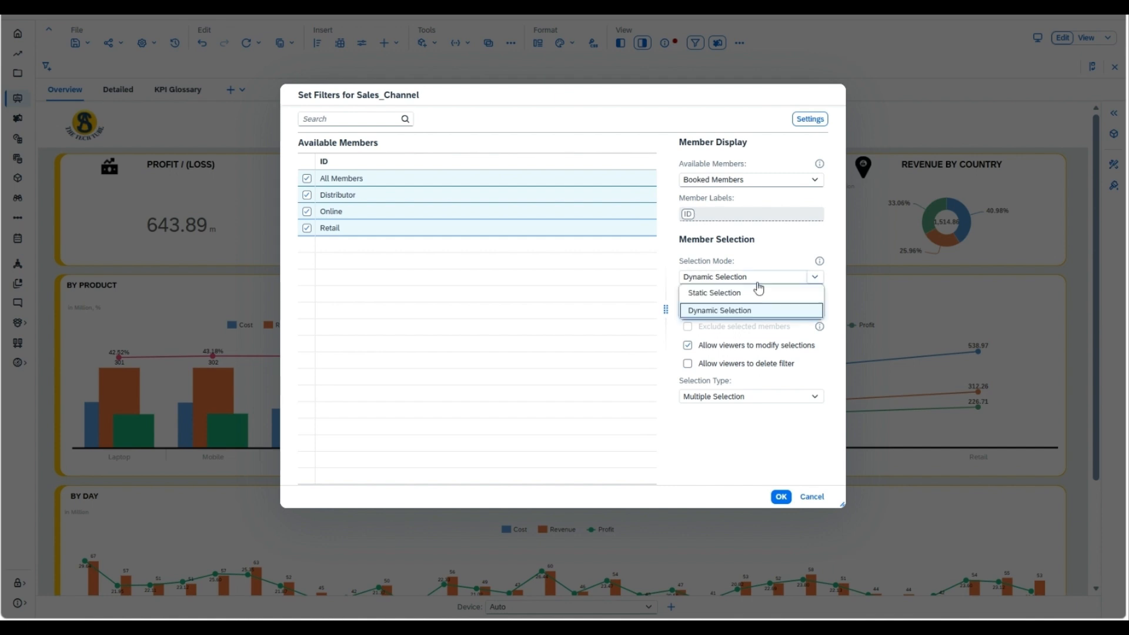
left_click(788, 282)
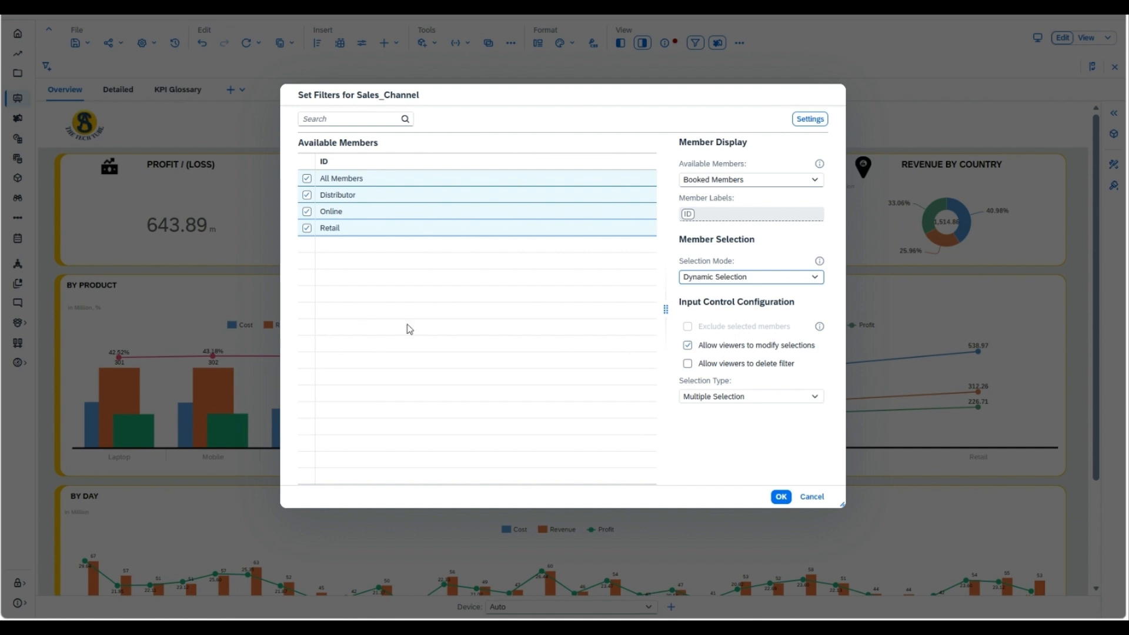
Switch the Sales_Channel filter's selection mode to Static Selection, accept clearing the selections, and select All Members again
left_click(814, 278)
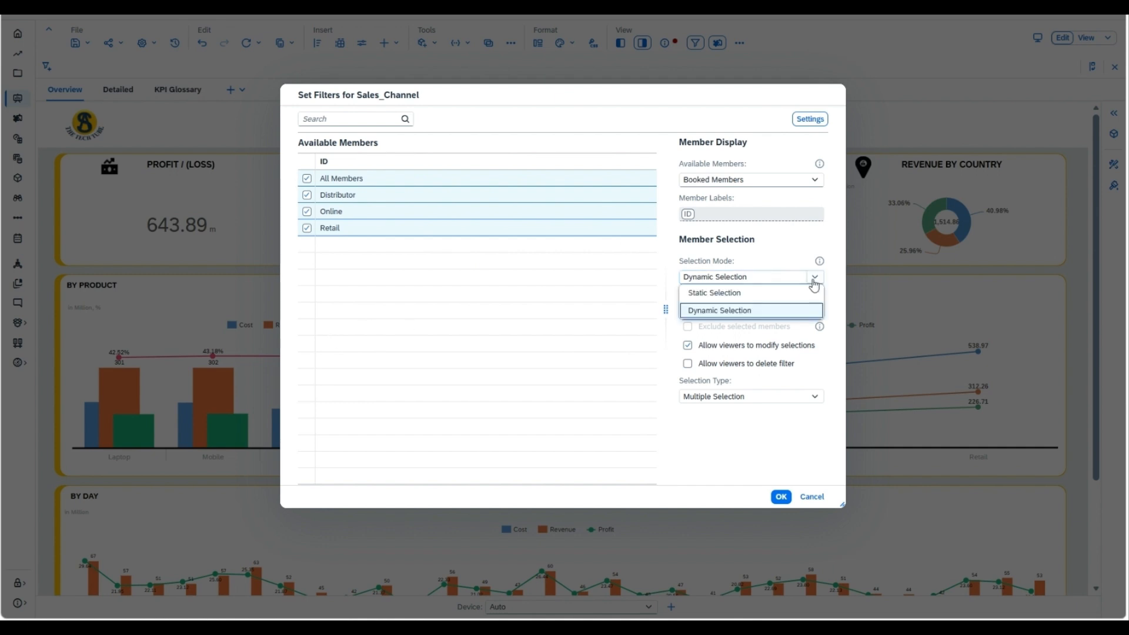
left_click(723, 293)
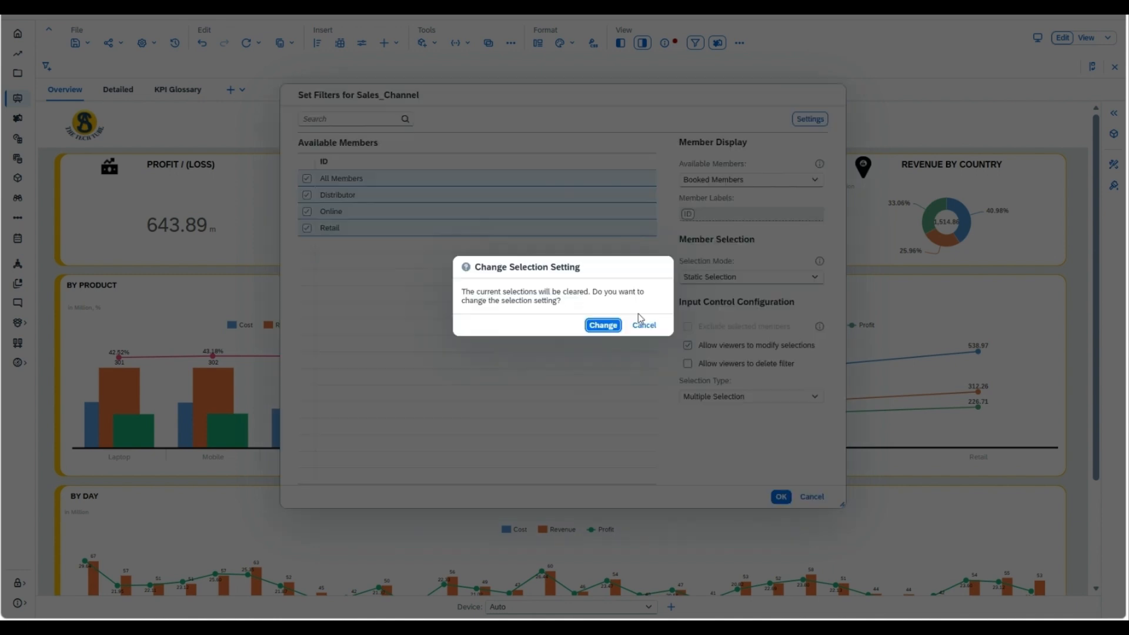
left_click(604, 325)
left_click(324, 180)
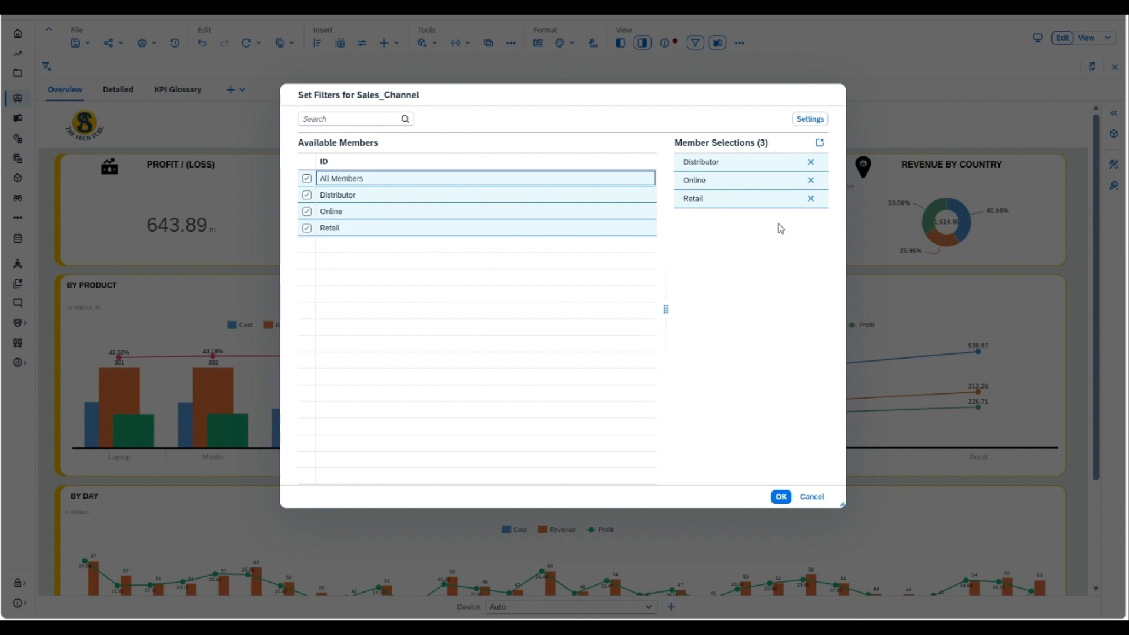
Return the Sales_Channel filter's selection mode to Dynamic Selection, accepting that the current selections are cleared
left_click(813, 120)
left_click(804, 277)
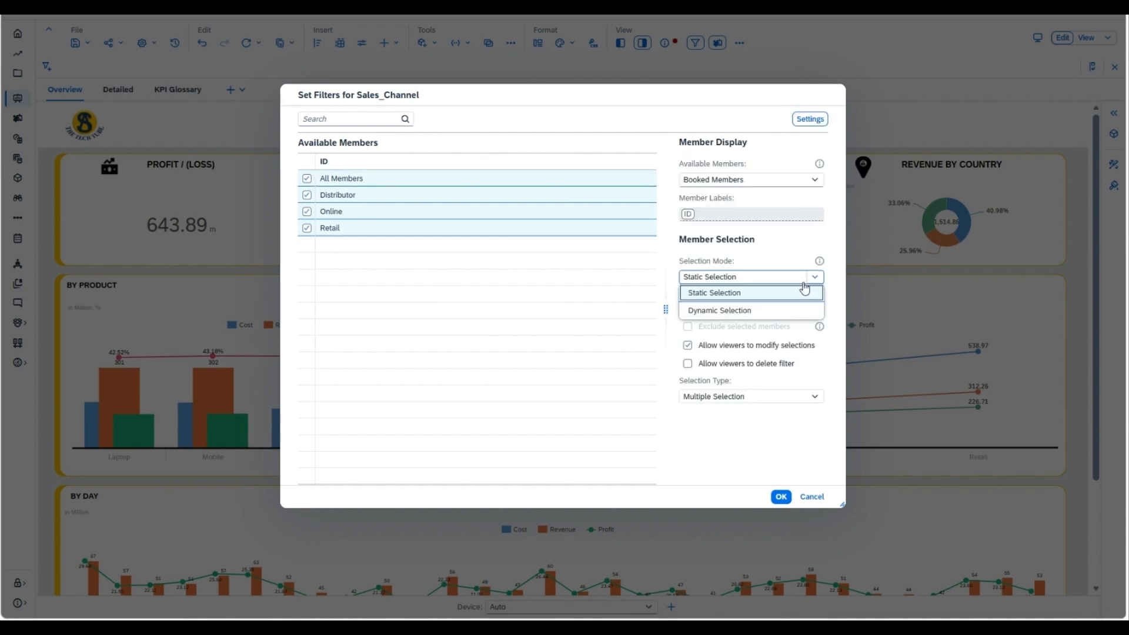
left_click(752, 311)
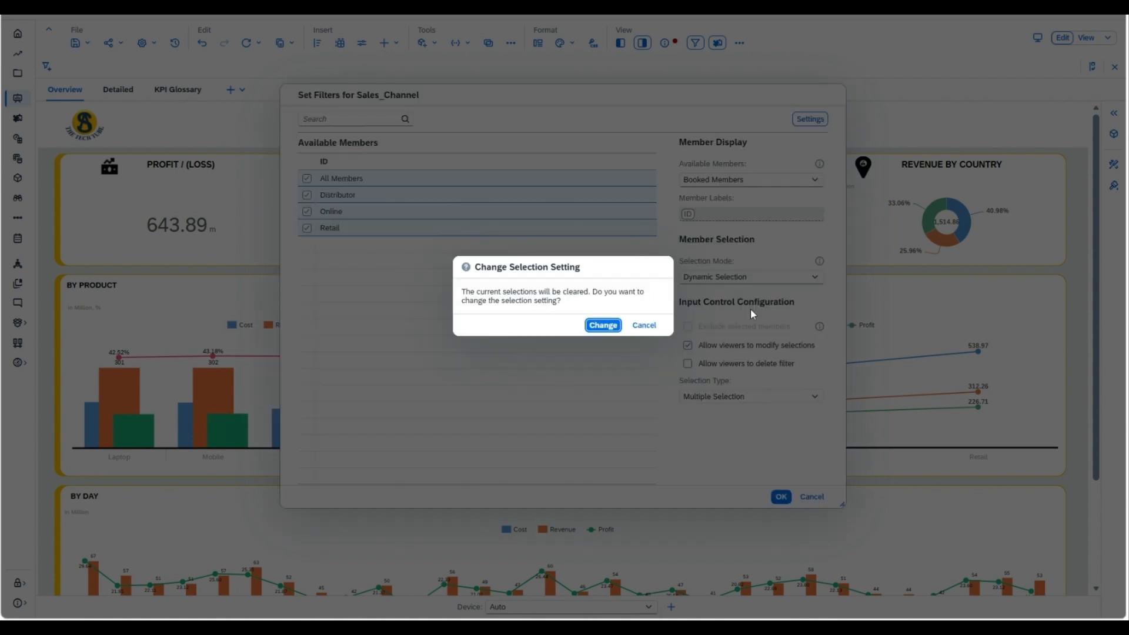
left_click(604, 326)
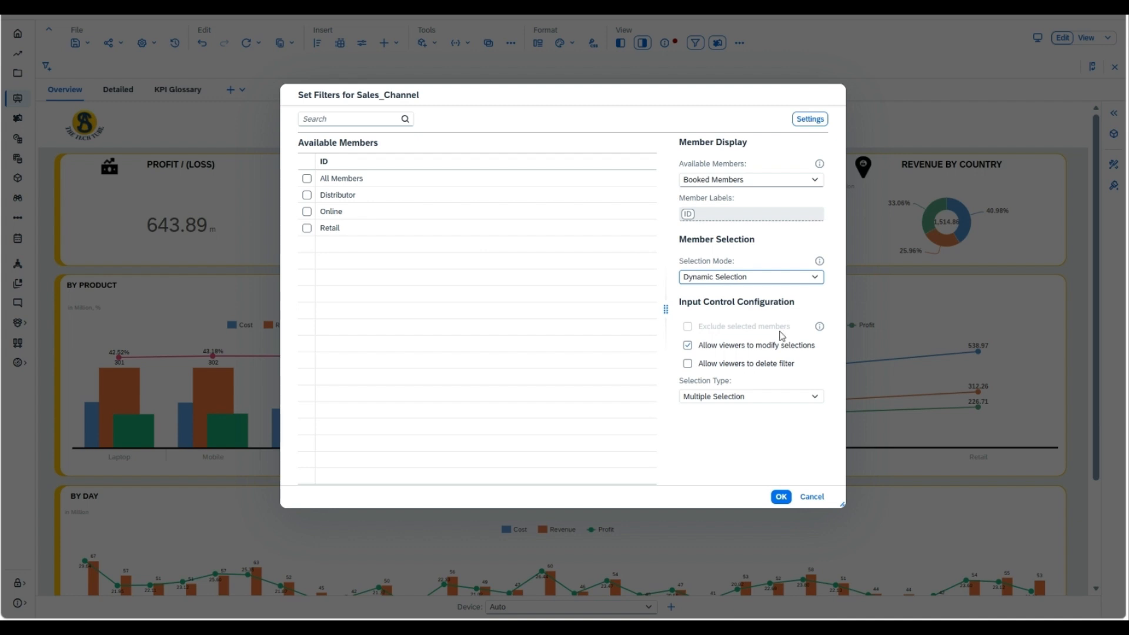
Select only the Distributor member for the Sales_Channel filter, and read the information about excluding selected members in the settings
left_click(335, 196)
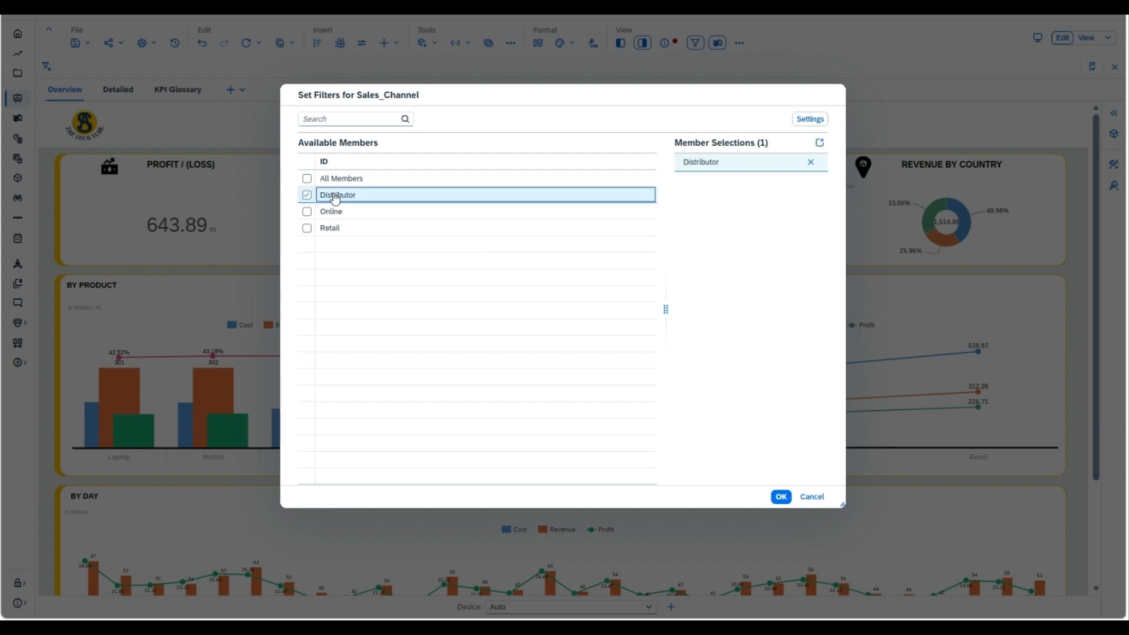
left_click(810, 118)
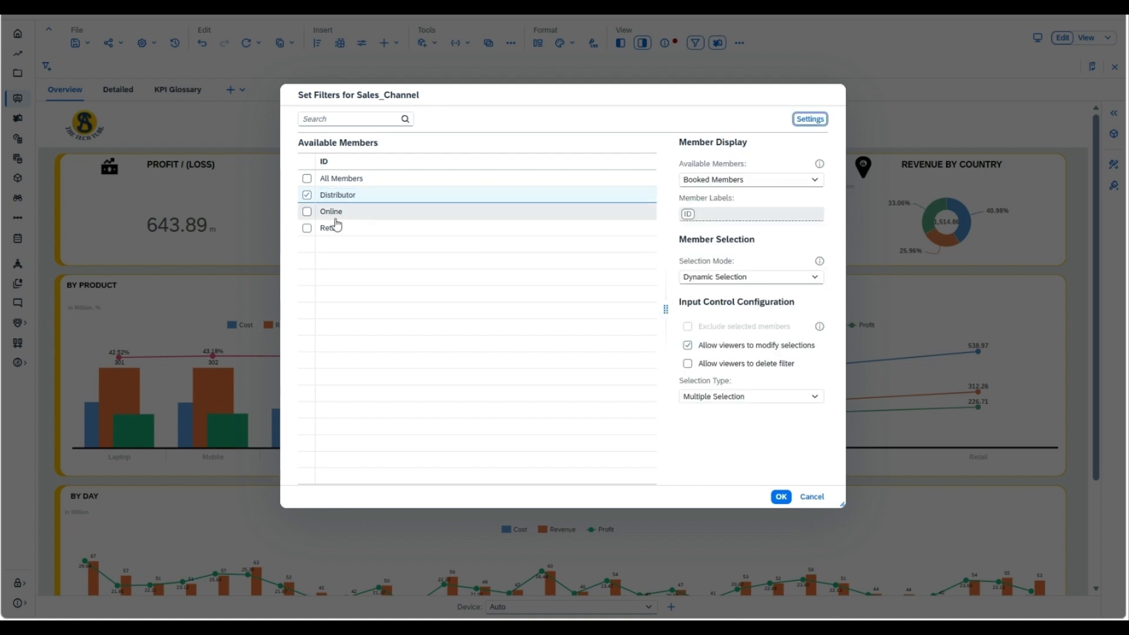
left_click(820, 331)
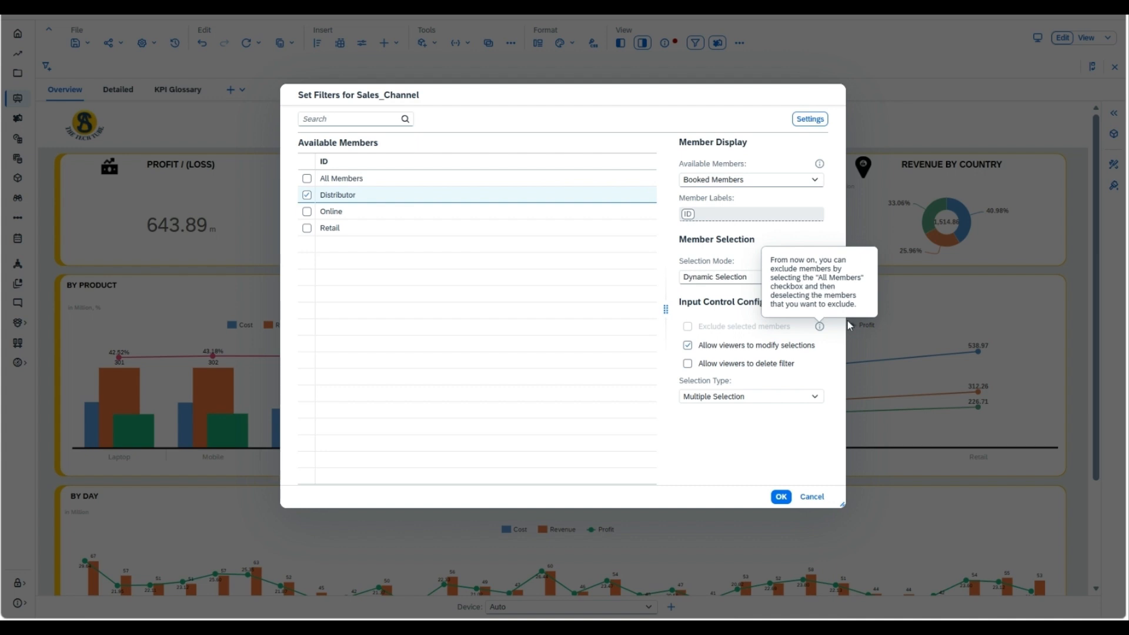
left_click(791, 327)
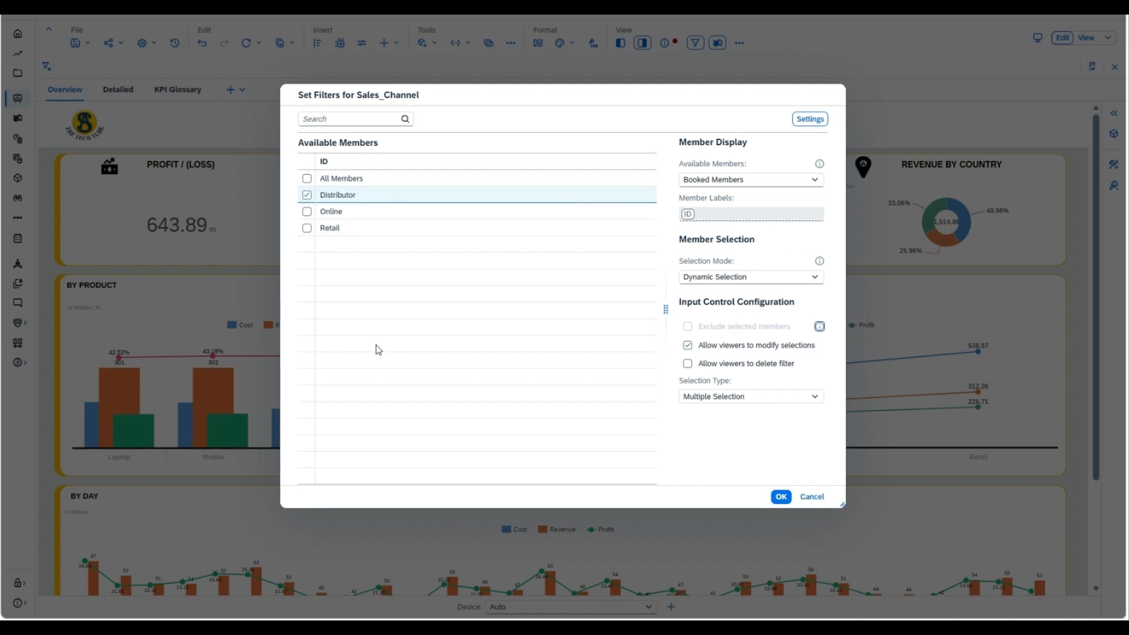
Select all members for the Sales_Channel filter, trying out the exclusion of Online and including it again
left_click(307, 179)
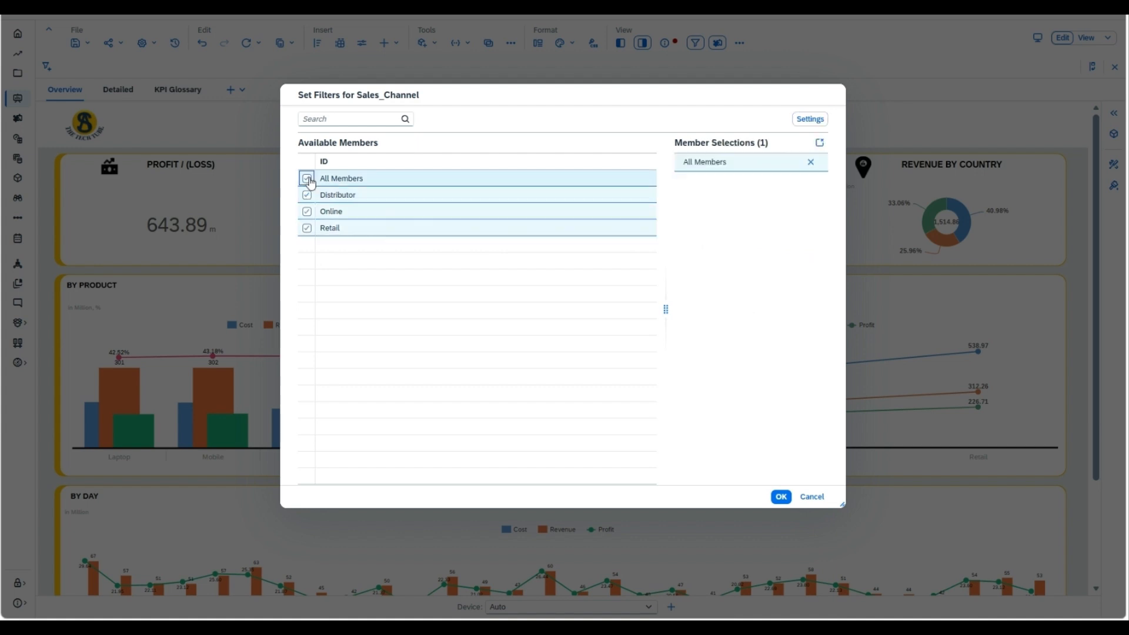
left_click(307, 211)
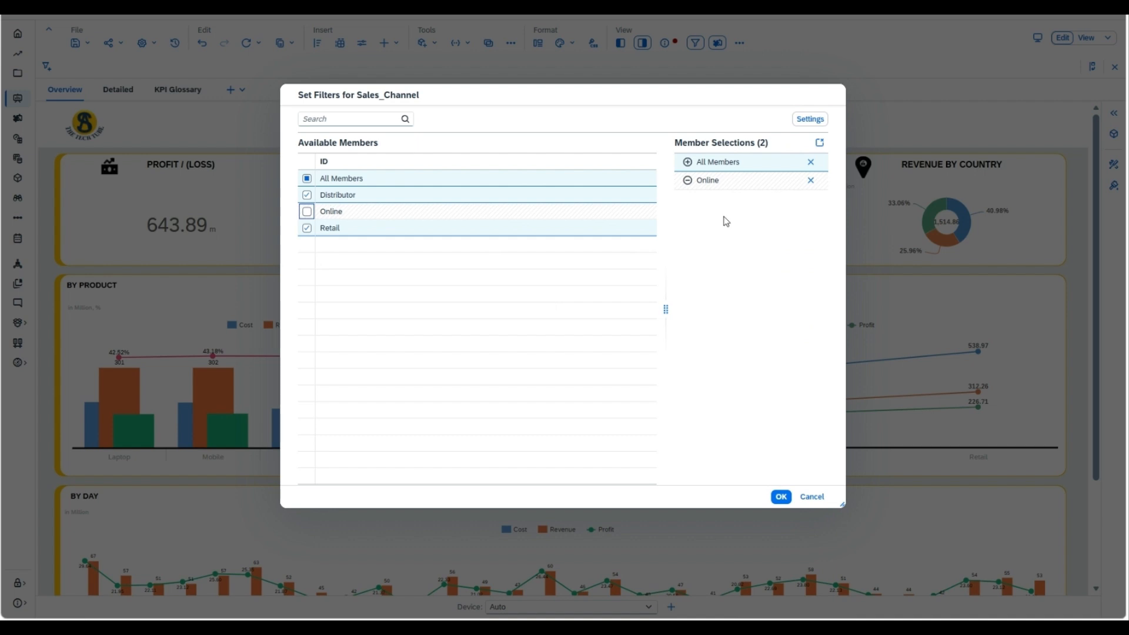
left_click(810, 120)
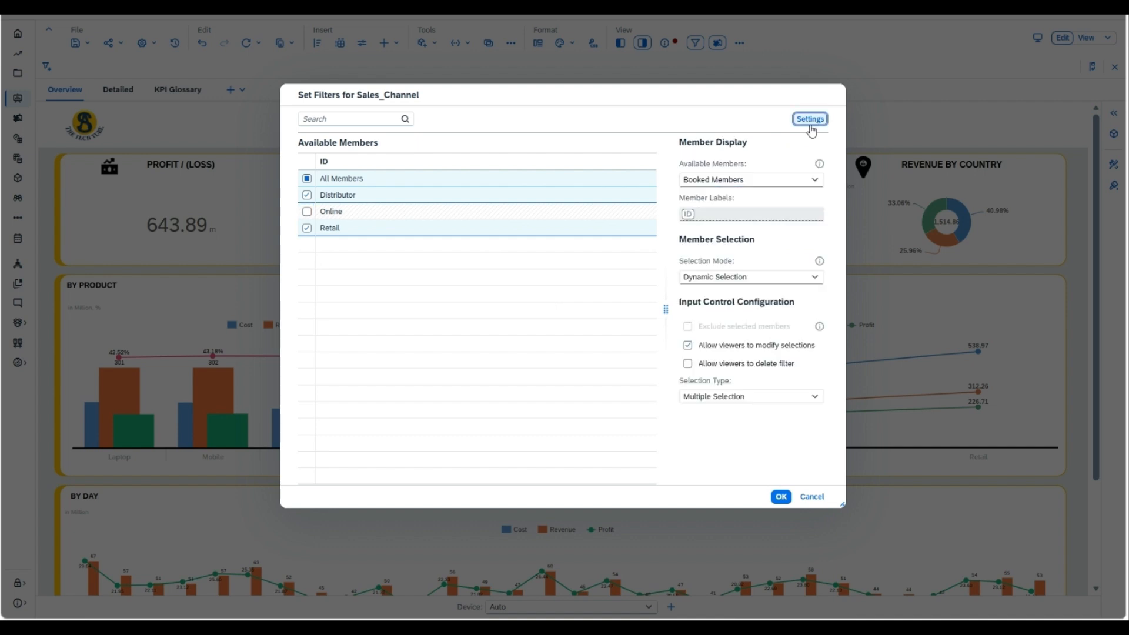
left_click(377, 214)
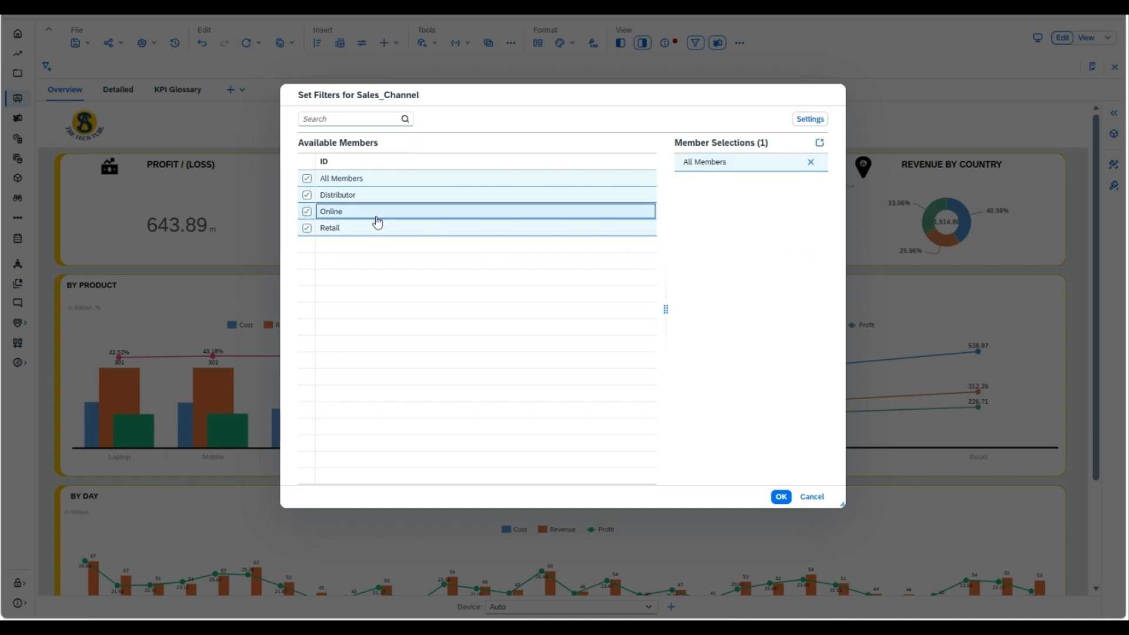
Allow viewers to modify the Sales_Channel filter's selections, keep the selection type Multiple Selection, and apply the filter
left_click(810, 119)
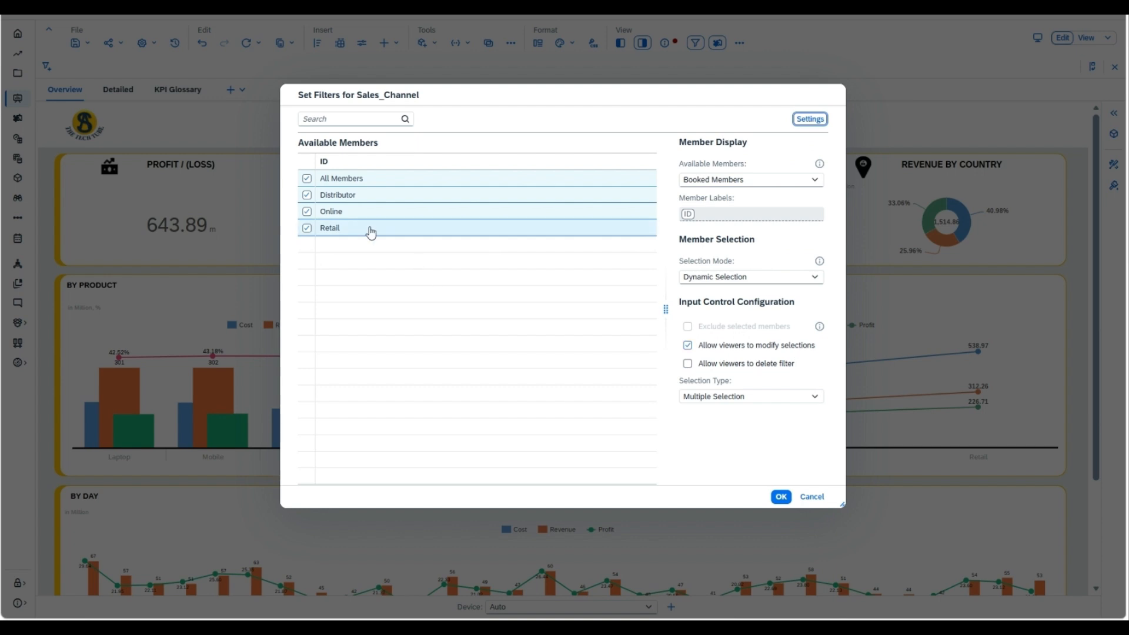
left_click(704, 348)
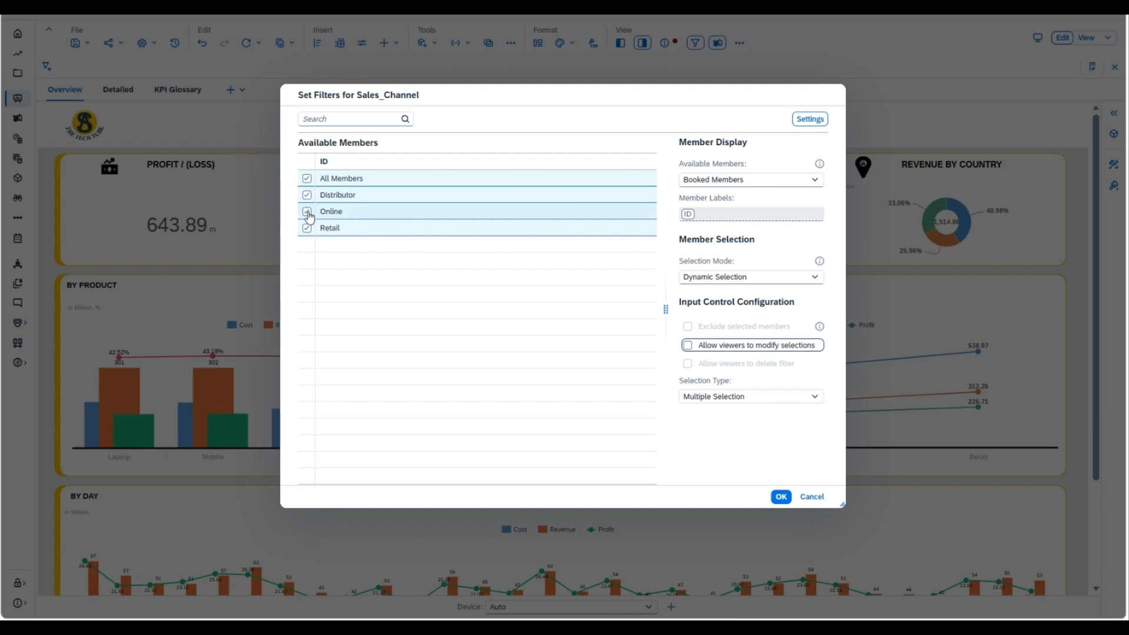
left_click(687, 345)
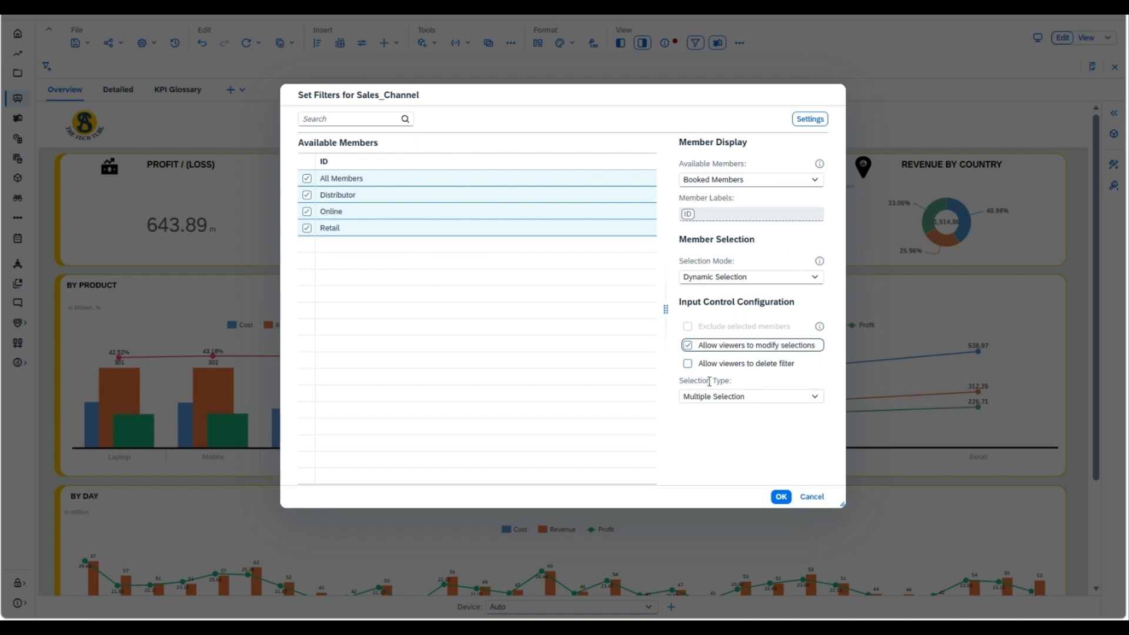
left_click(806, 397)
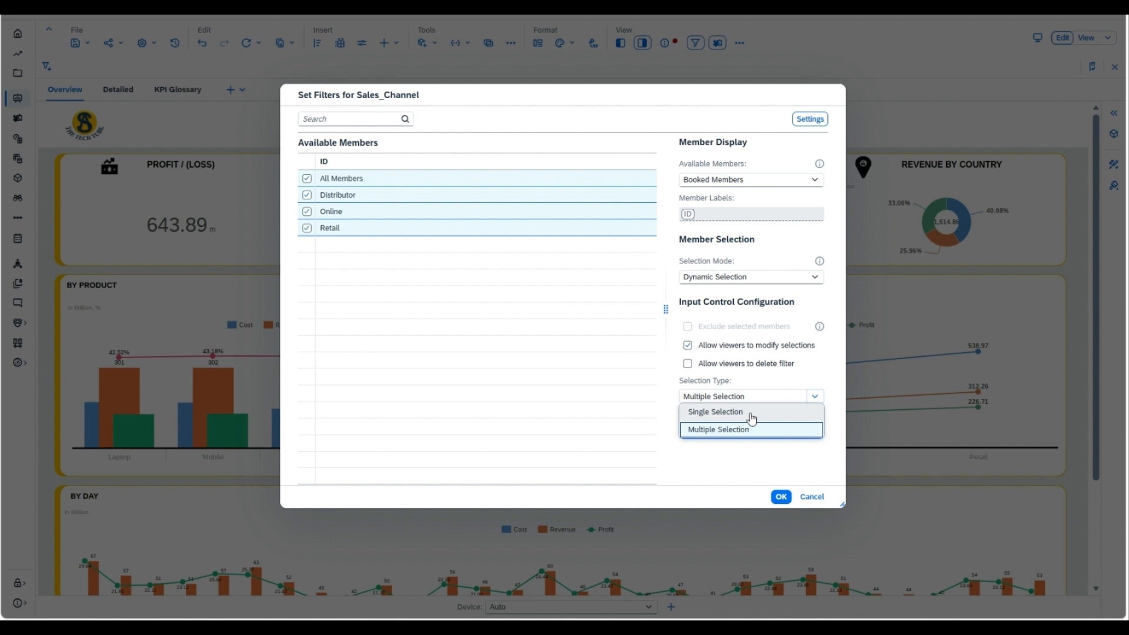
left_click(751, 435)
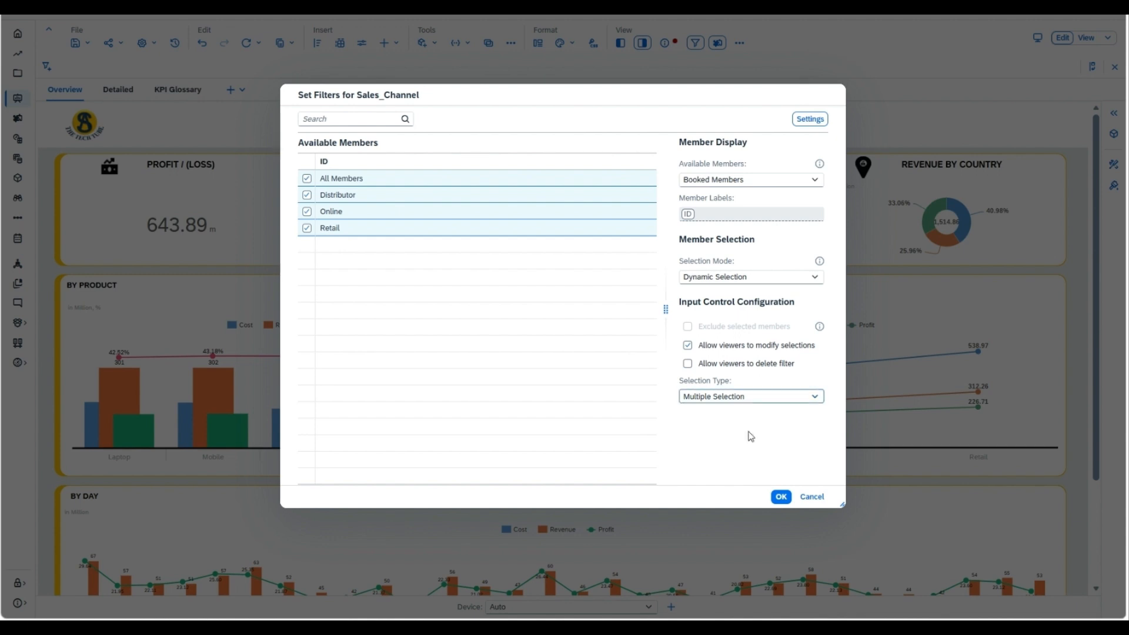
left_click(781, 497)
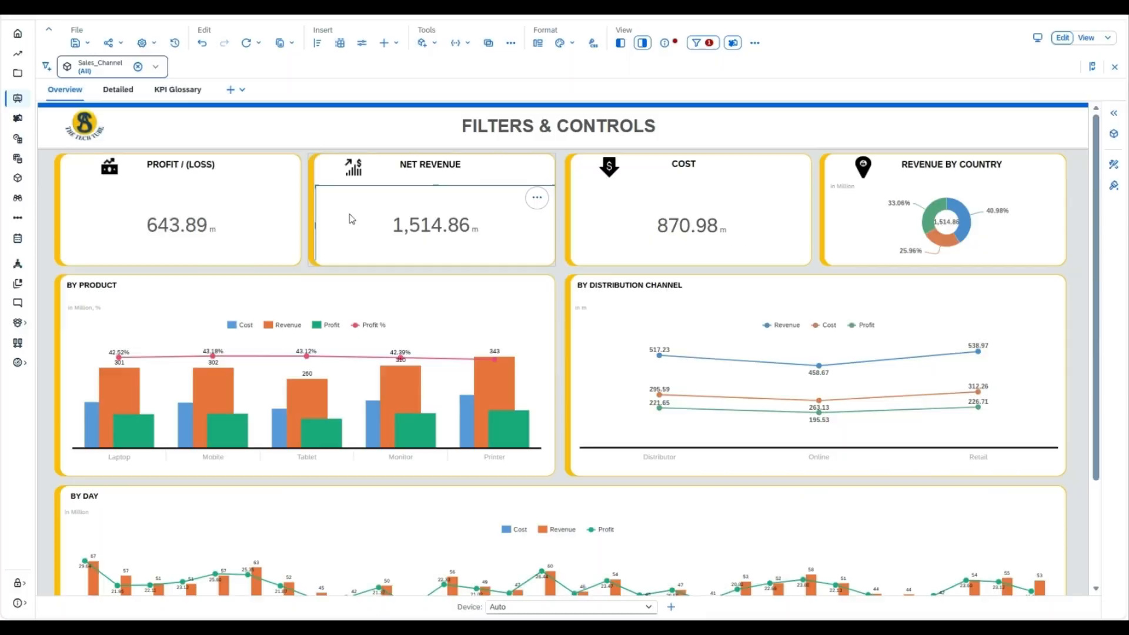
Exclude Online from the Sales_Channel story filter and apply the selection of Distributor and Retail
left_click(114, 75)
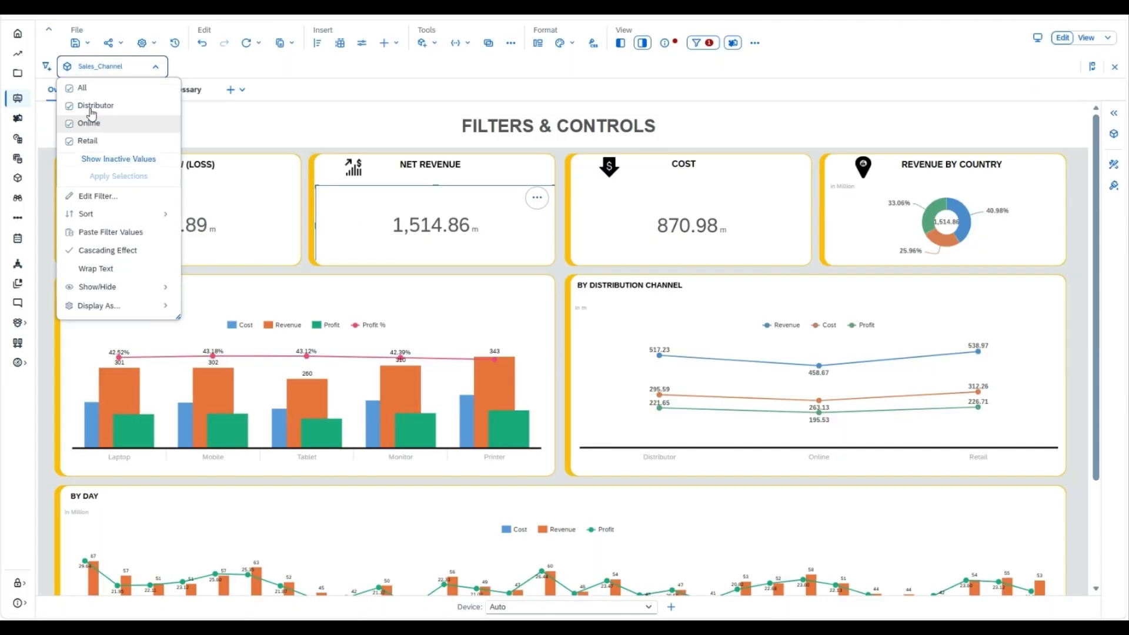
left_click(84, 125)
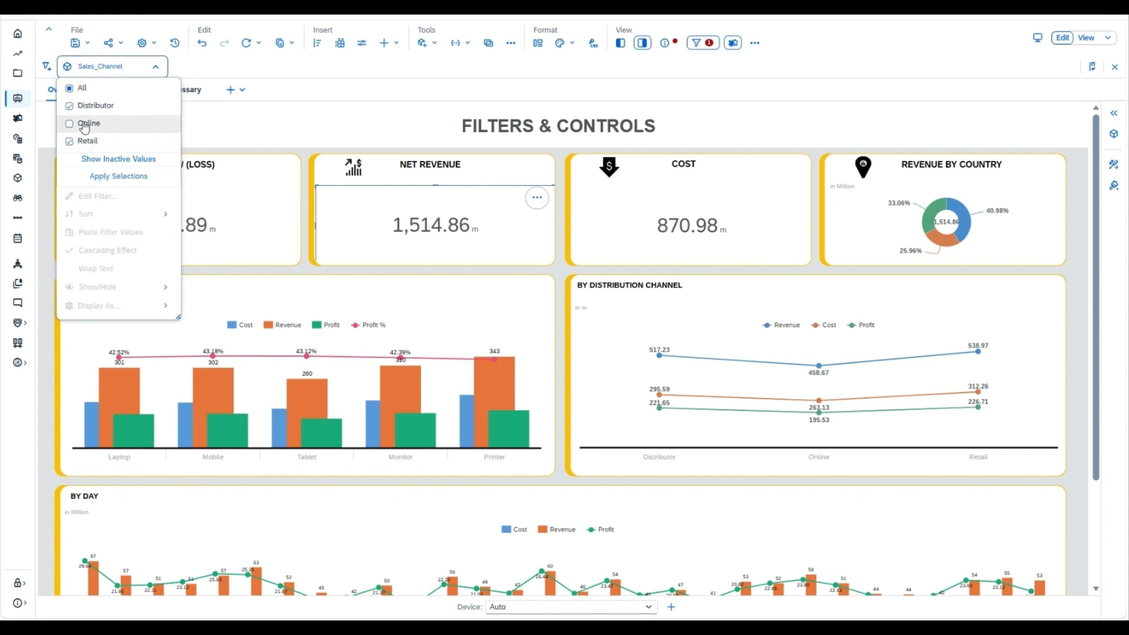
left_click(123, 176)
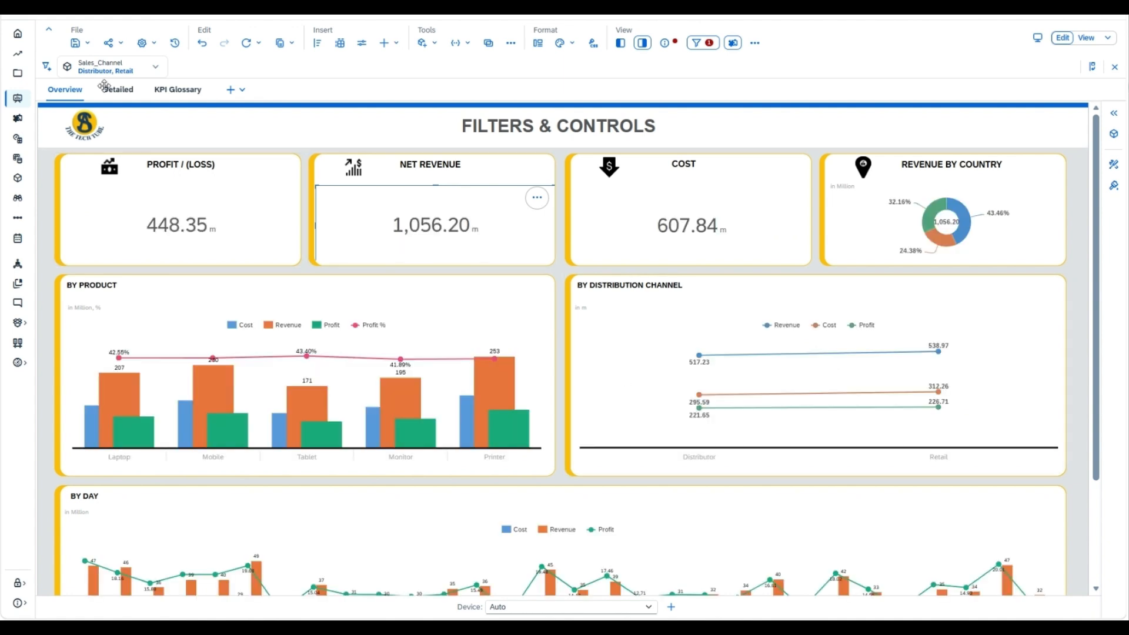
Edit the Sales_Channel filter to use Single Selection as its selection type
left_click(100, 67)
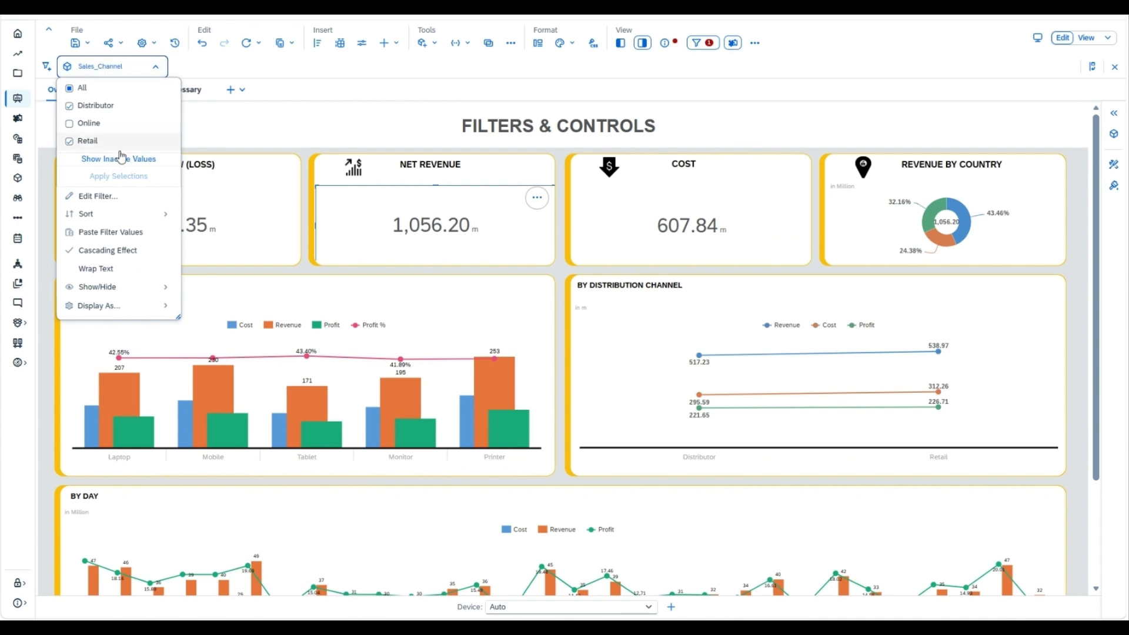
left_click(110, 196)
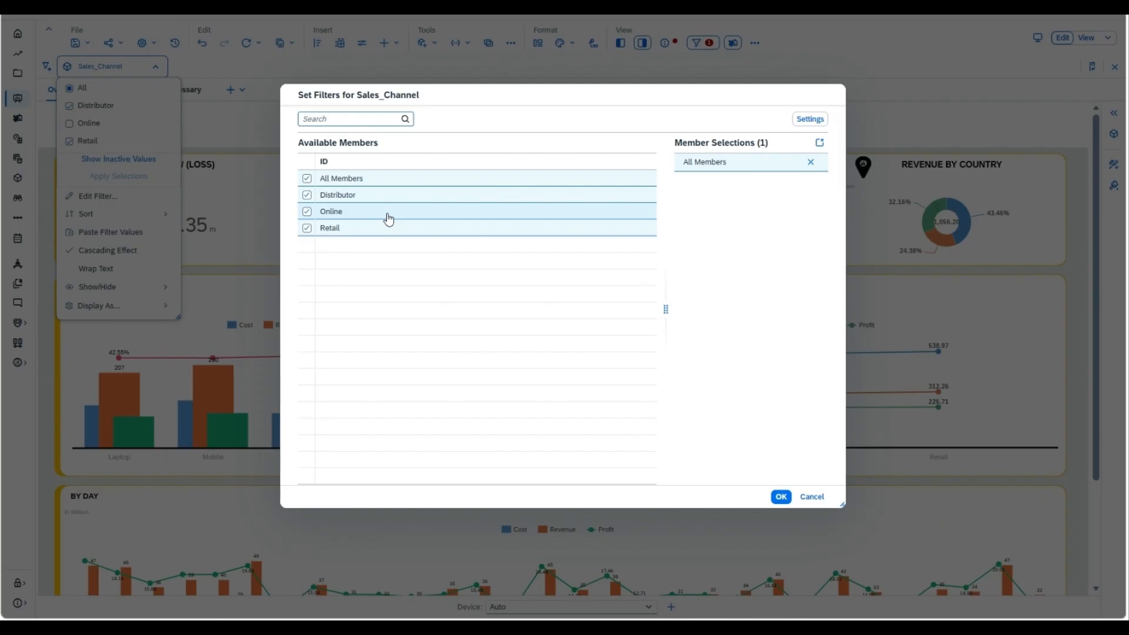
left_click(810, 119)
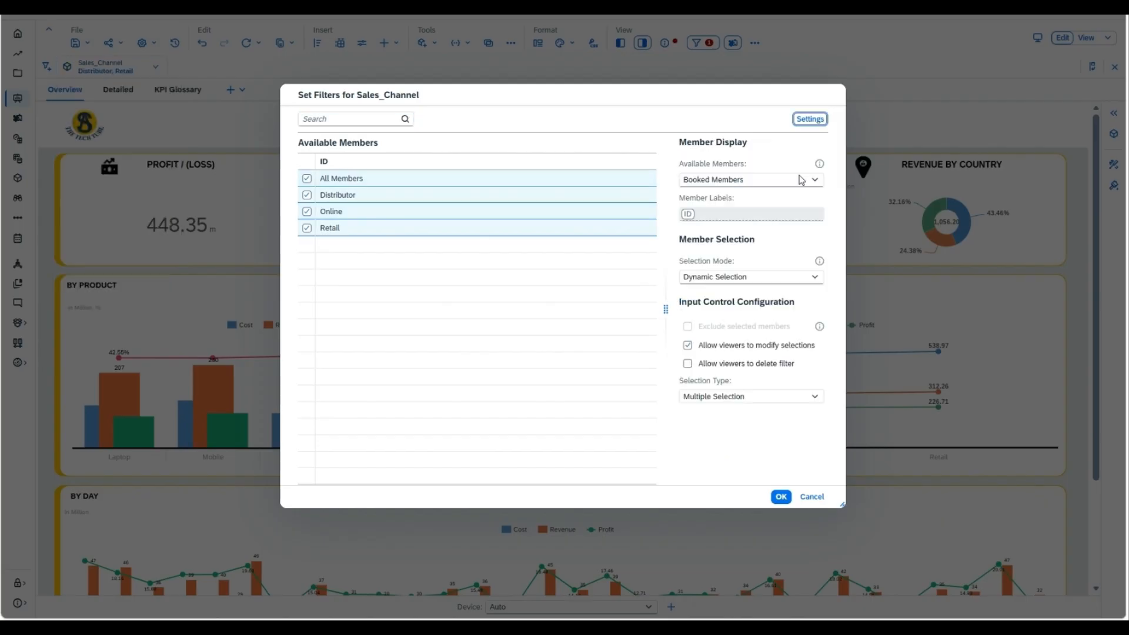
left_click(814, 396)
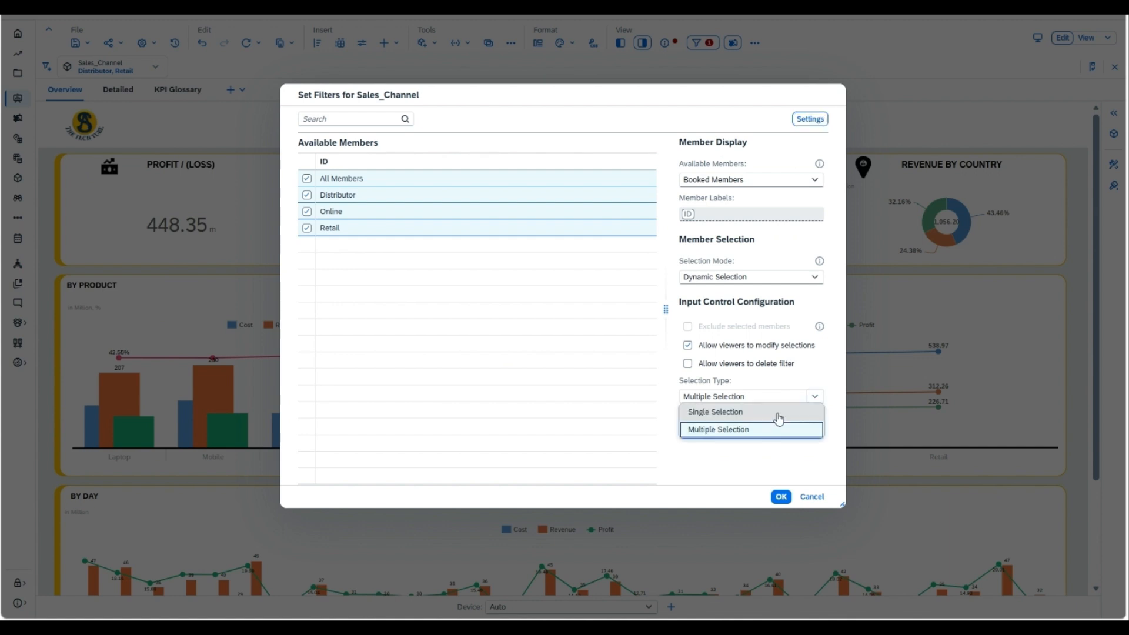
left_click(778, 413)
left_click(780, 498)
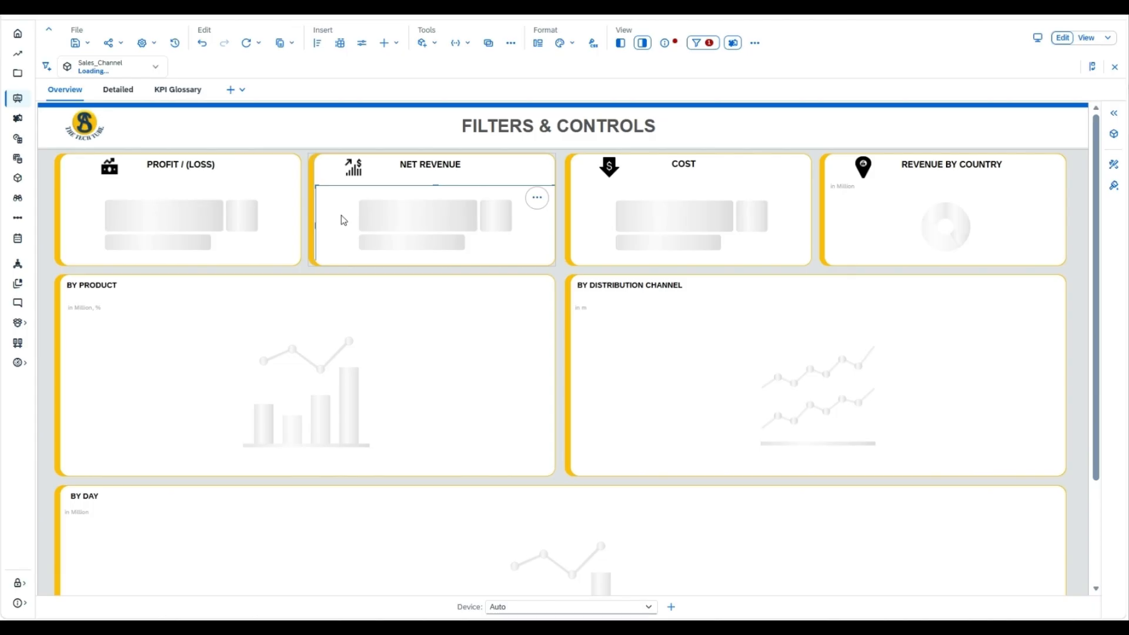
Filter the dashboard by All, Distributor, Online and Retail in turn using the Sales_Channel filter
left_click(98, 70)
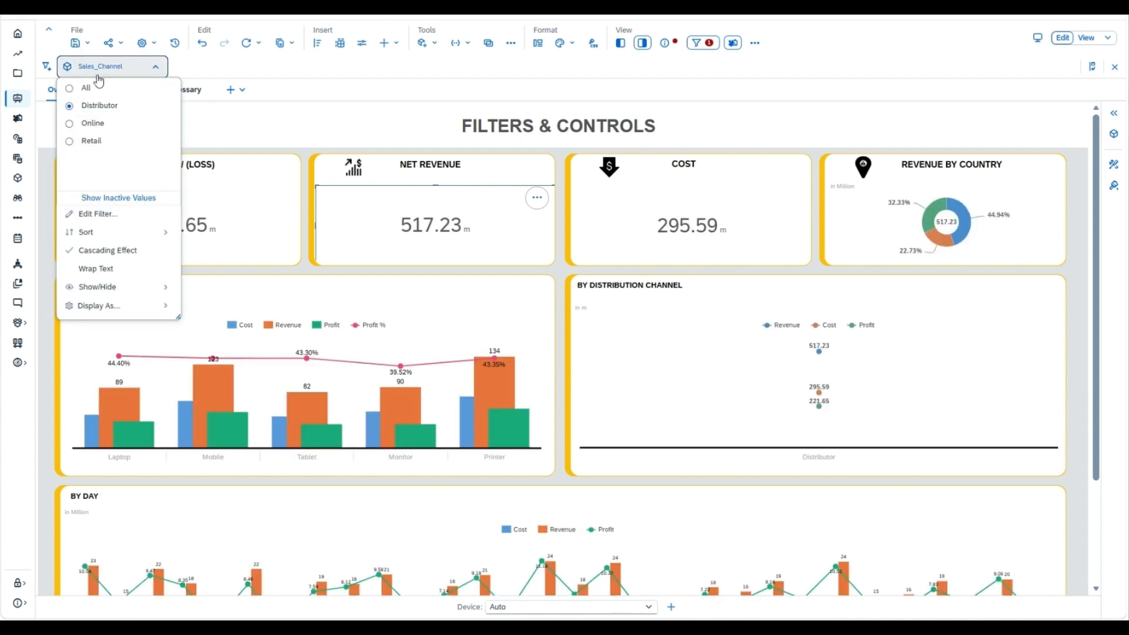
left_click(87, 90)
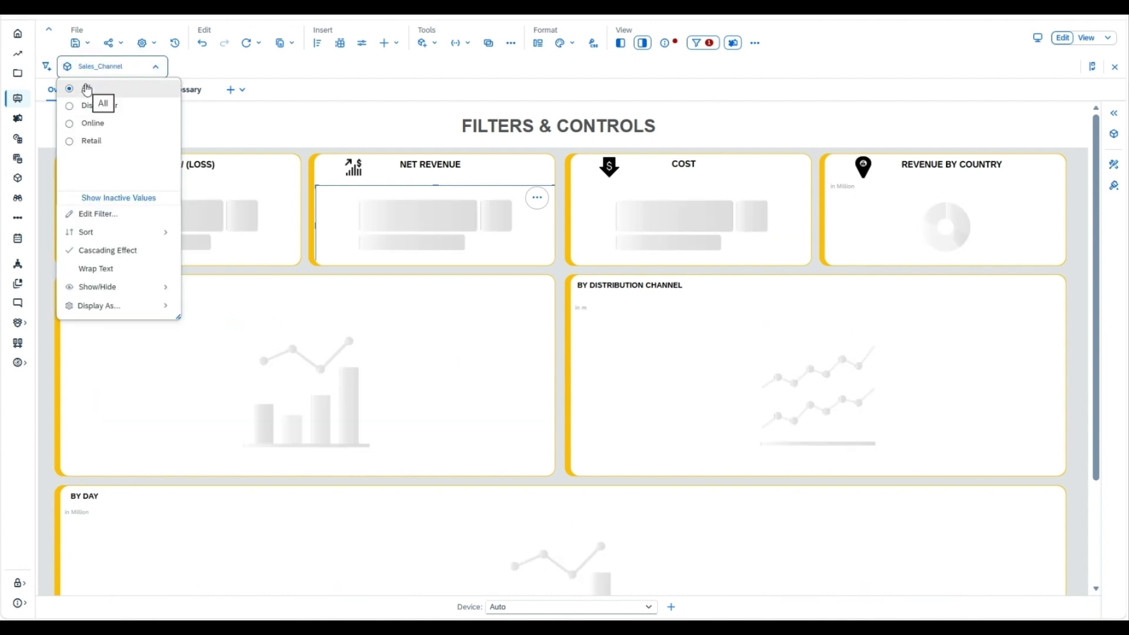
left_click(97, 115)
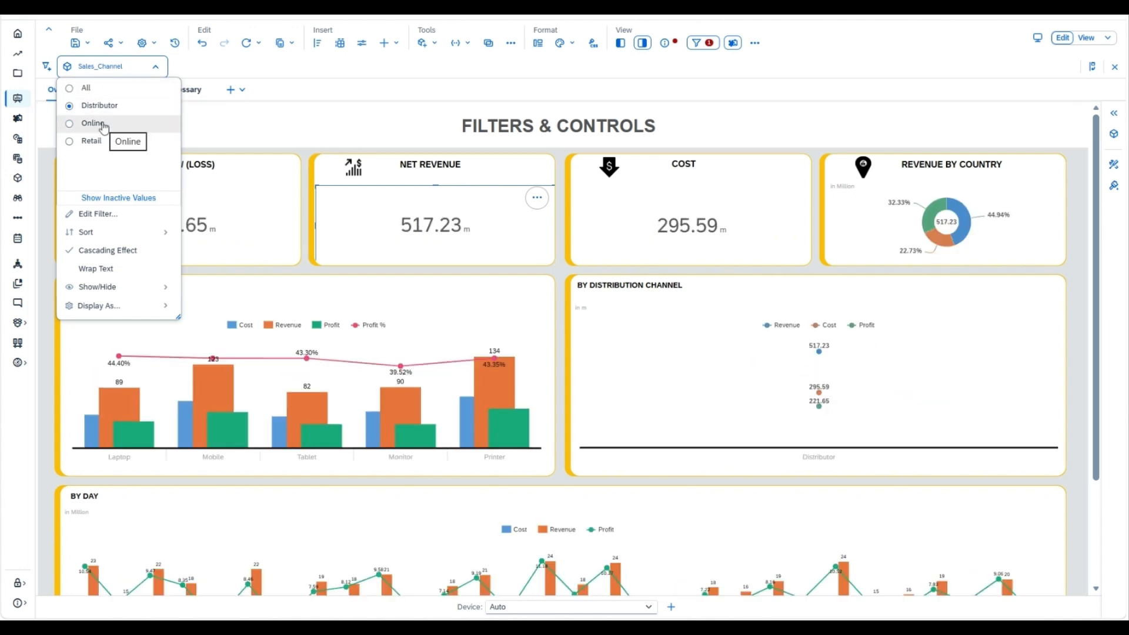
left_click(104, 126)
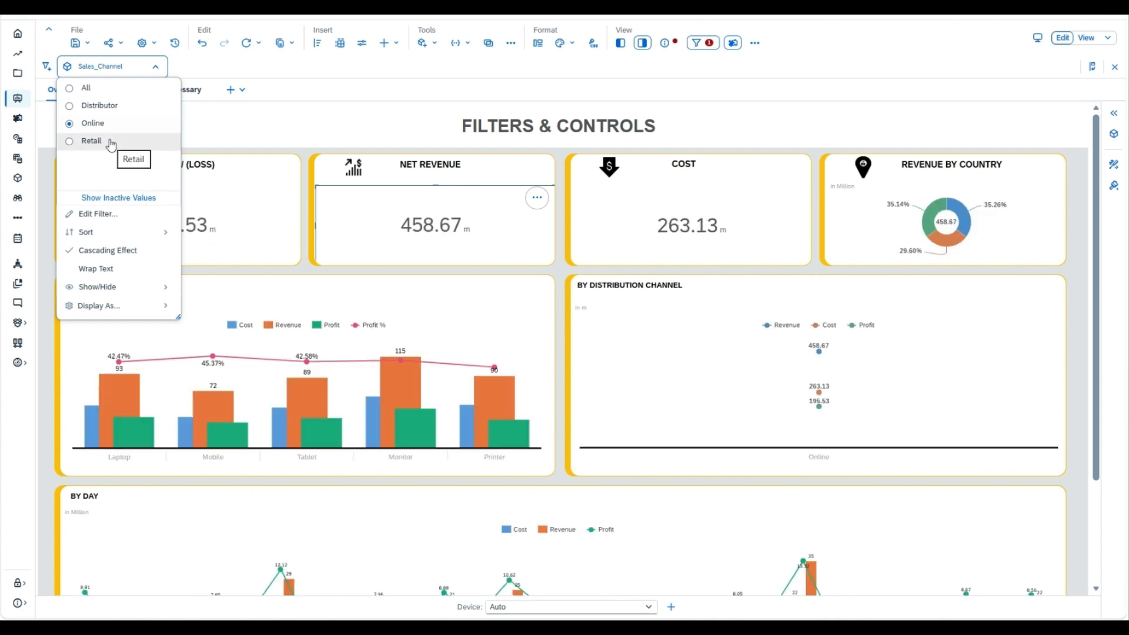
left_click(111, 146)
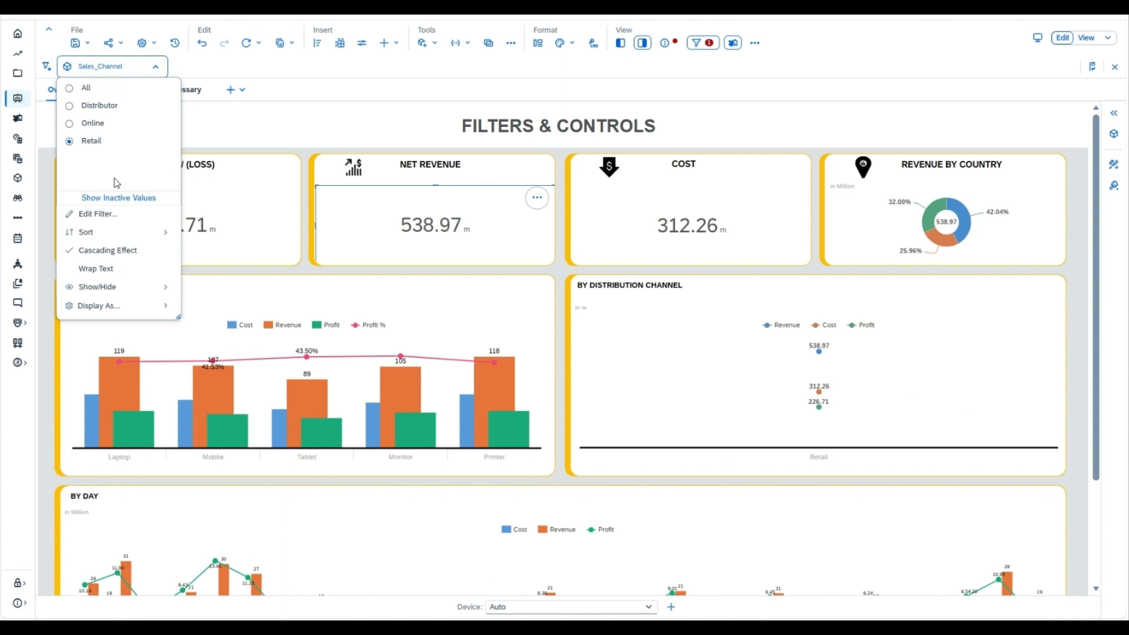
Hide the Select All Option in the Sales_Channel filter
mouse_move(129, 235)
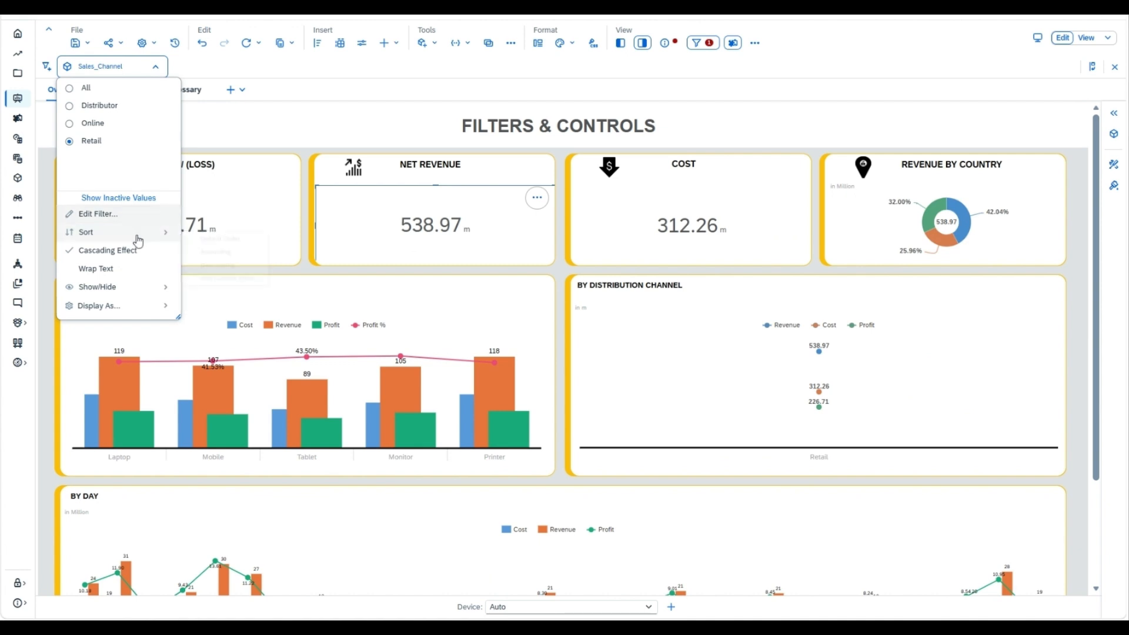
mouse_move(151, 293)
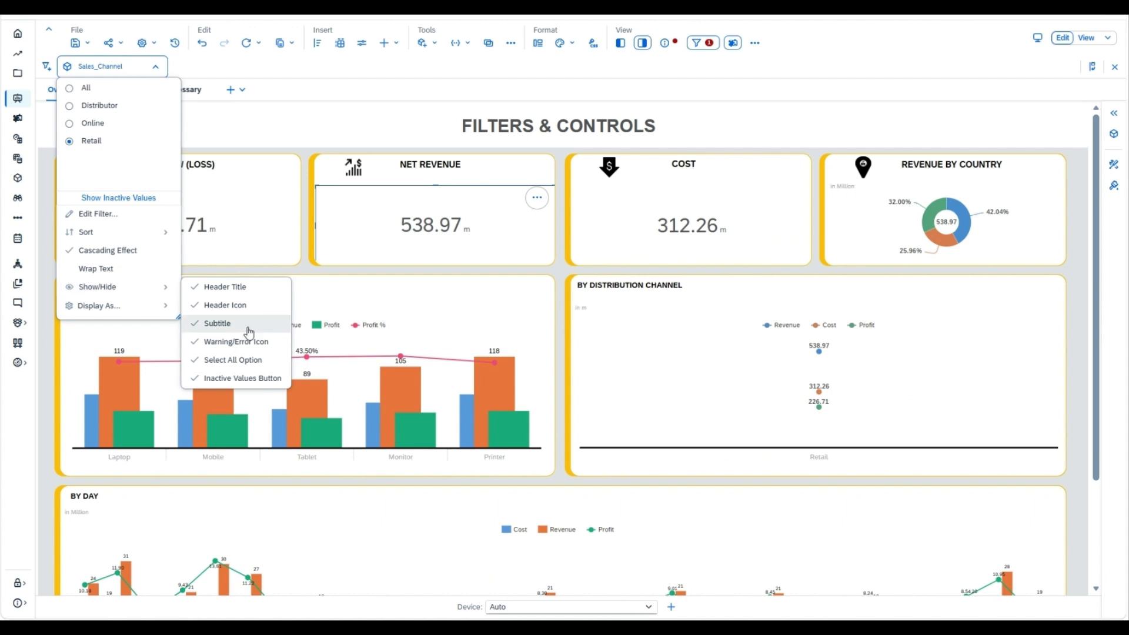
left_click(247, 361)
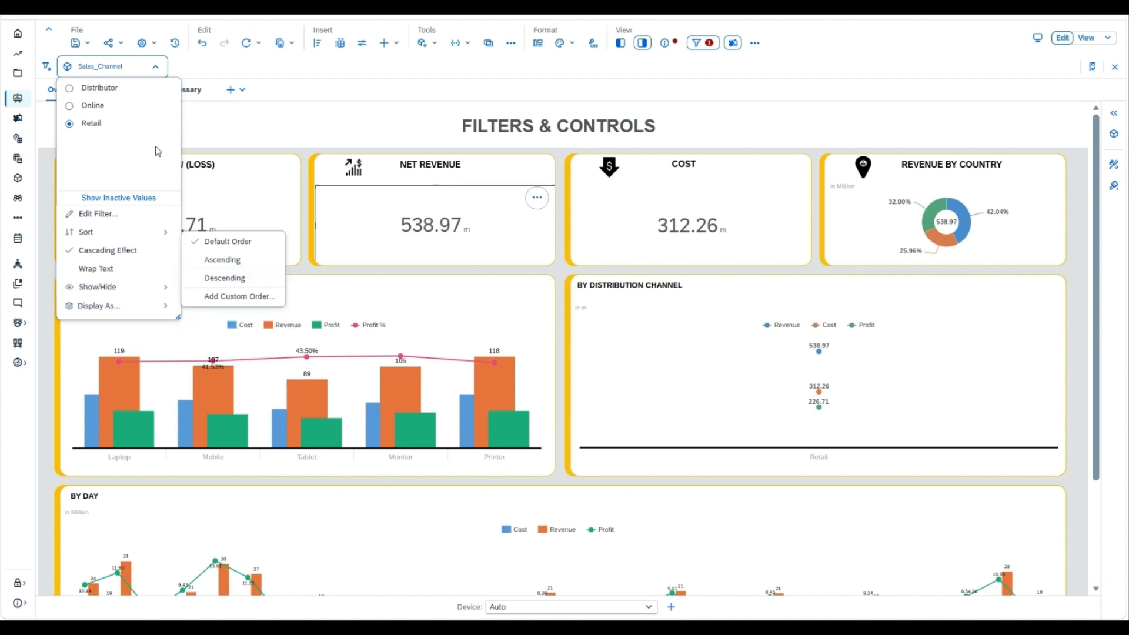
Switch the Sales_Channel filter through Distributor, Online and Retail, and close its list of values
left_click(100, 90)
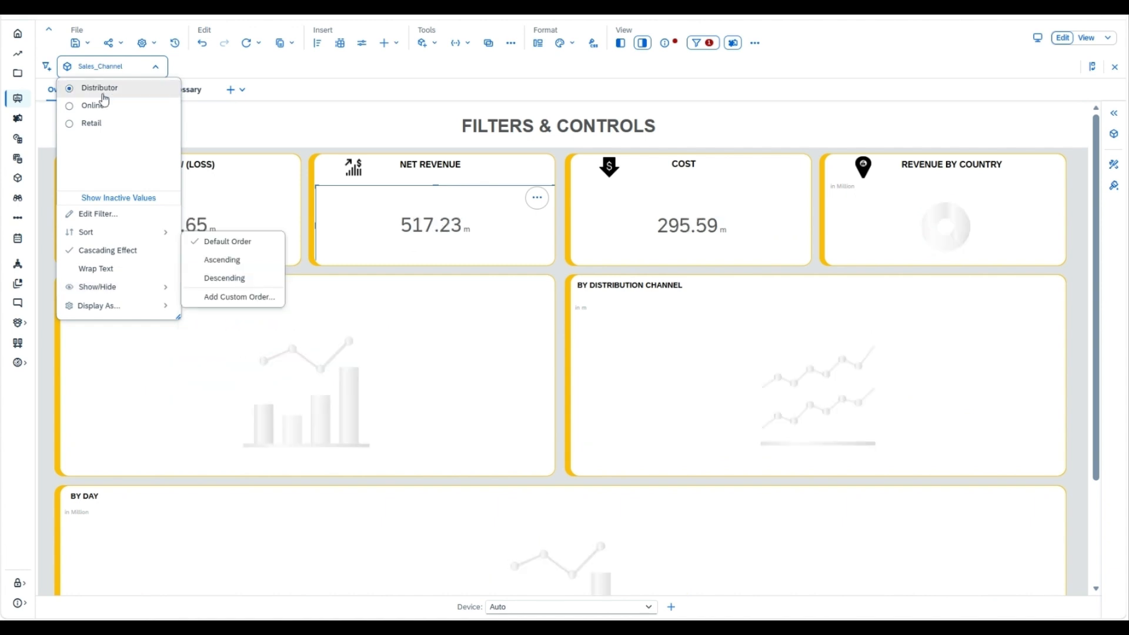
left_click(100, 108)
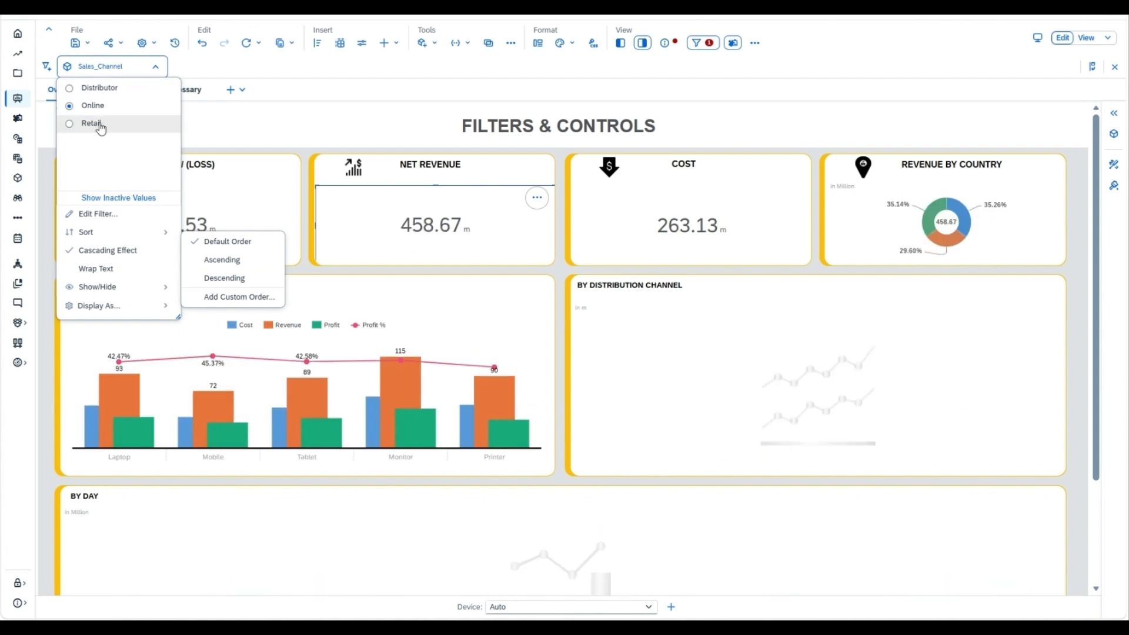
left_click(101, 127)
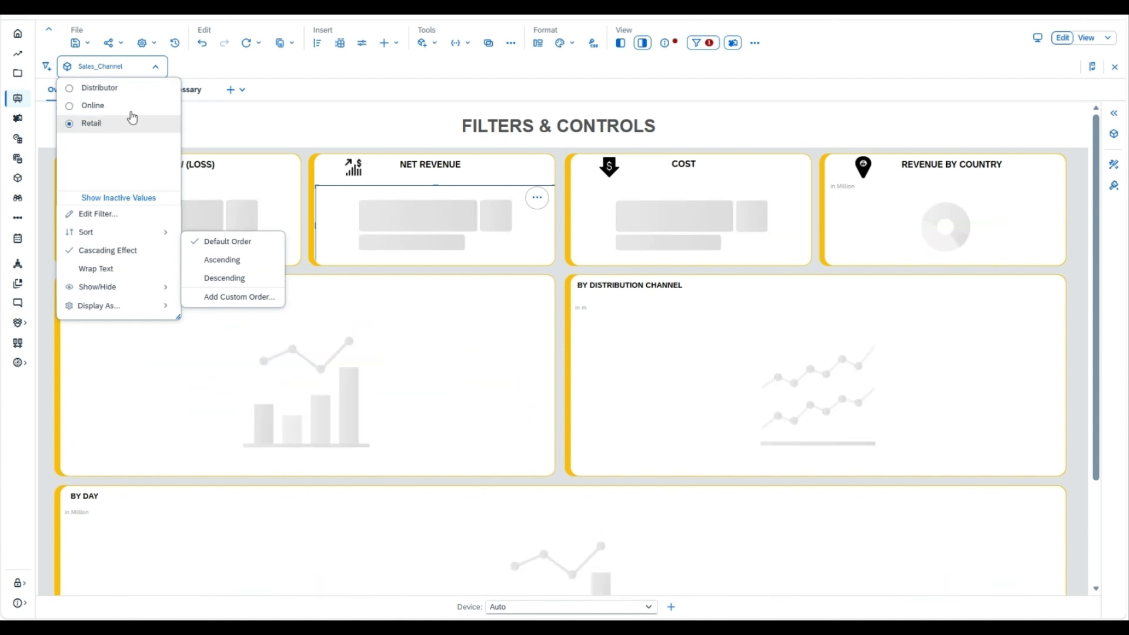
left_click(225, 73)
Remove the Sales_Channel story filter from the dashboard
mouse_move(69, 66)
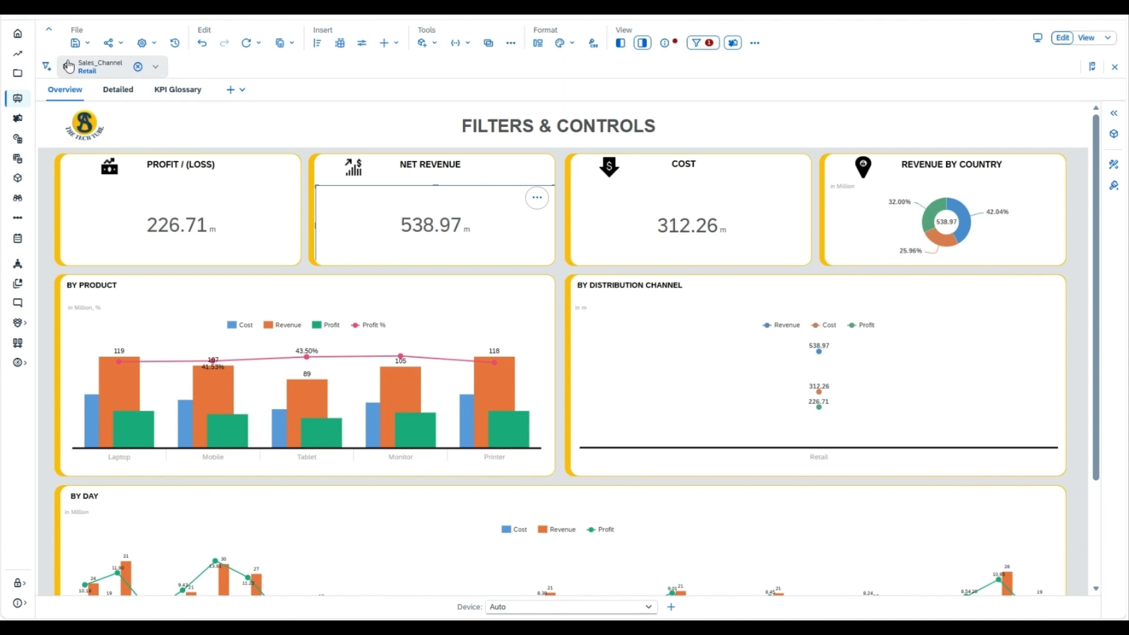
left_click(46, 69)
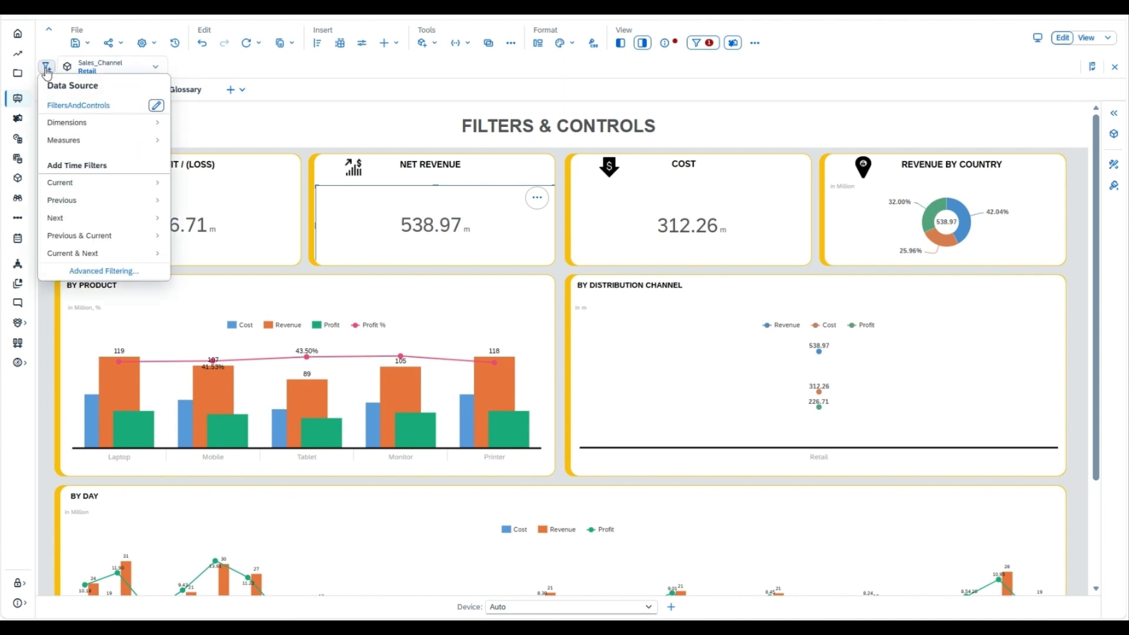
left_click(126, 69)
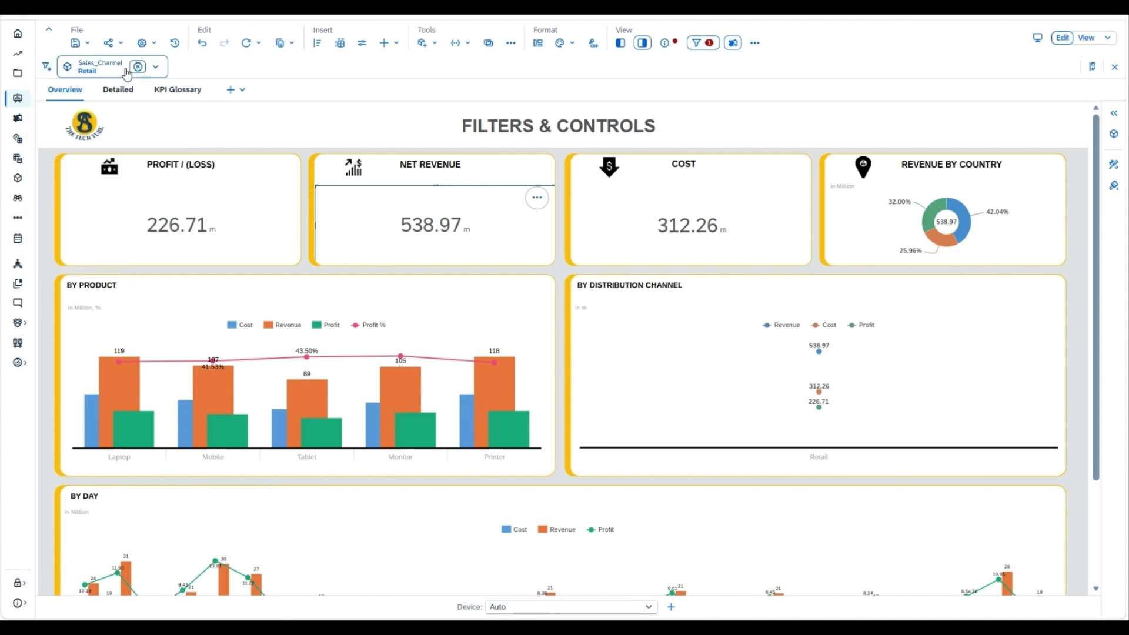
left_click(138, 67)
Start a new story filter on the Region_ID dimension that filters by condition
left_click(46, 71)
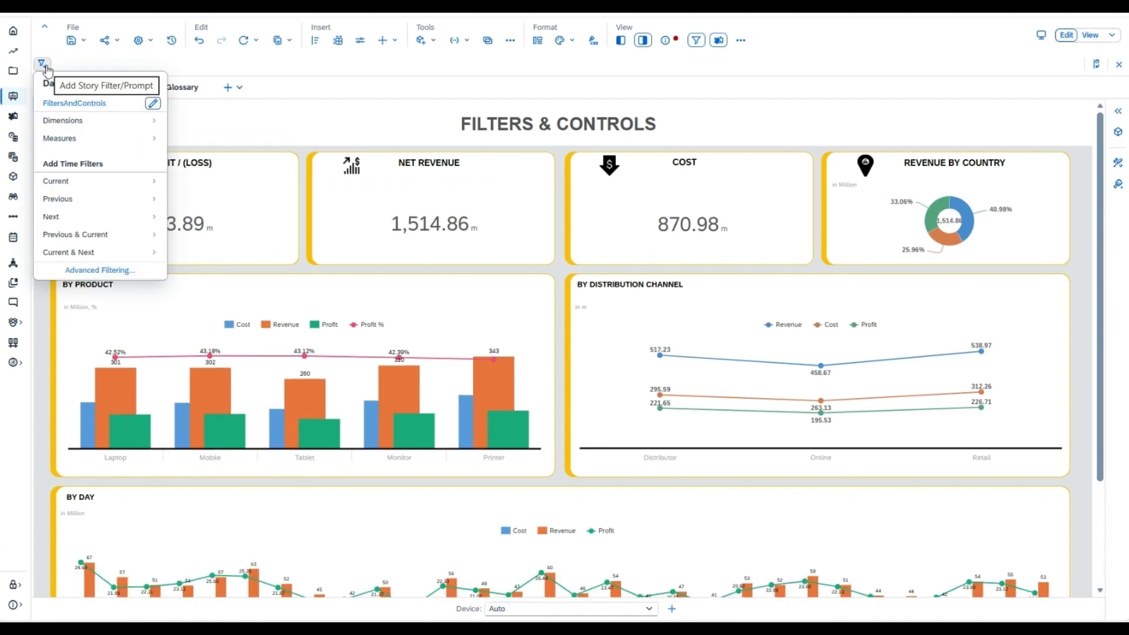
left_click(71, 120)
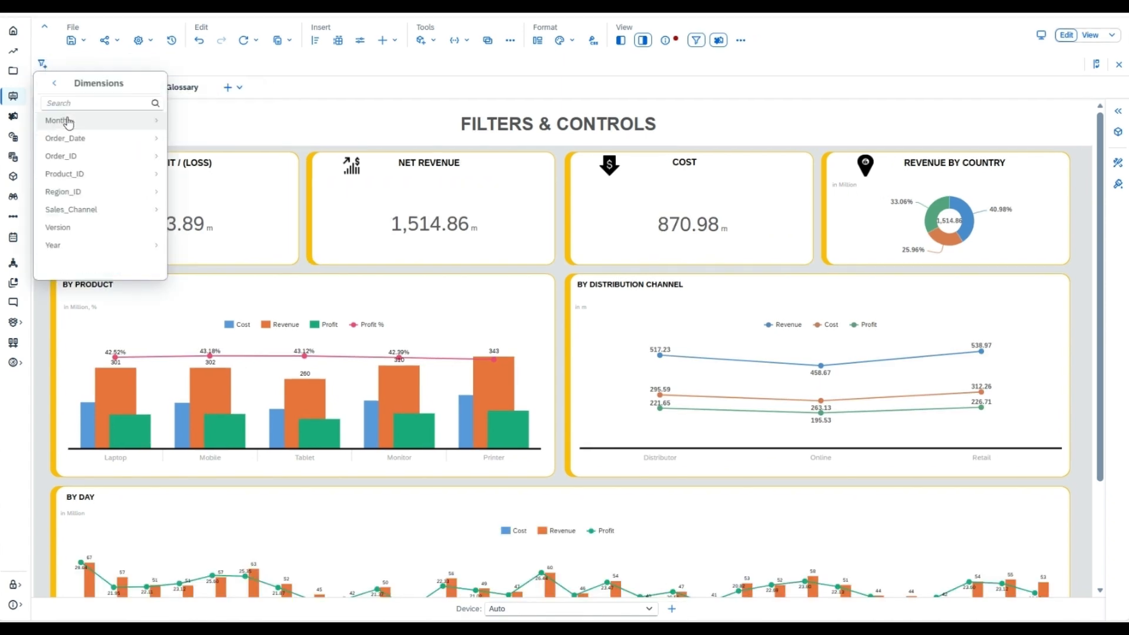
left_click(90, 191)
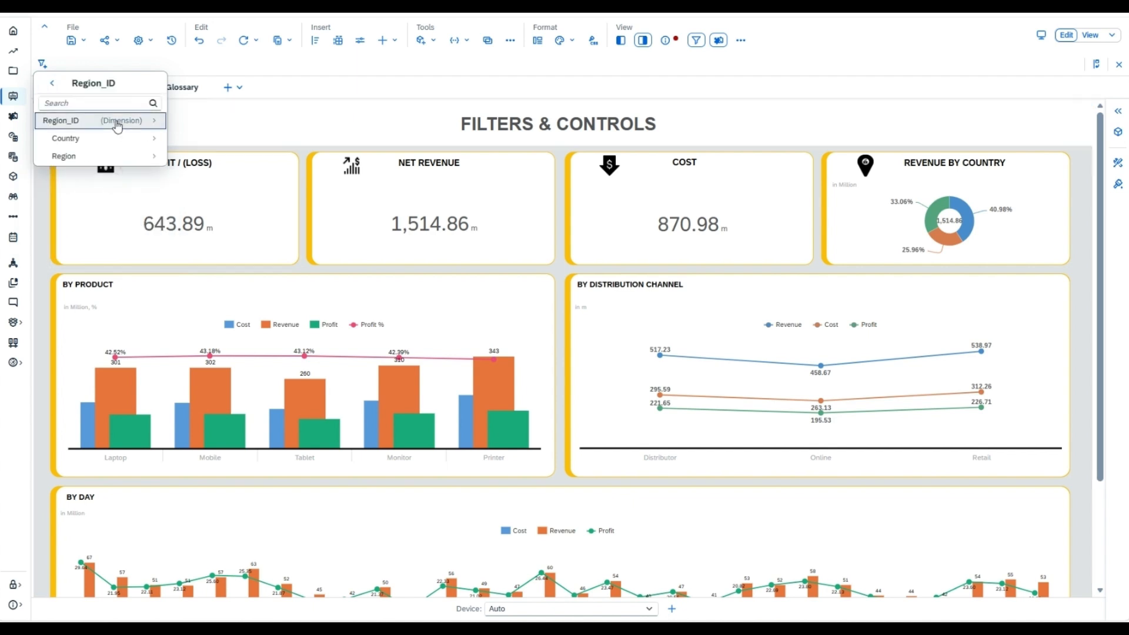
left_click(144, 120)
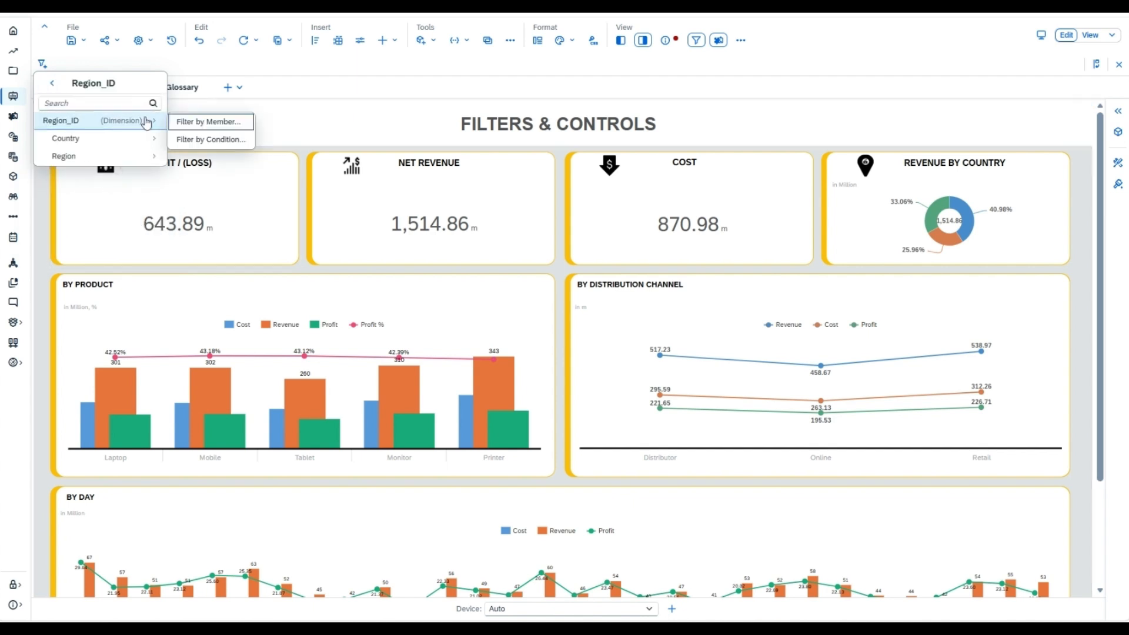
left_click(194, 141)
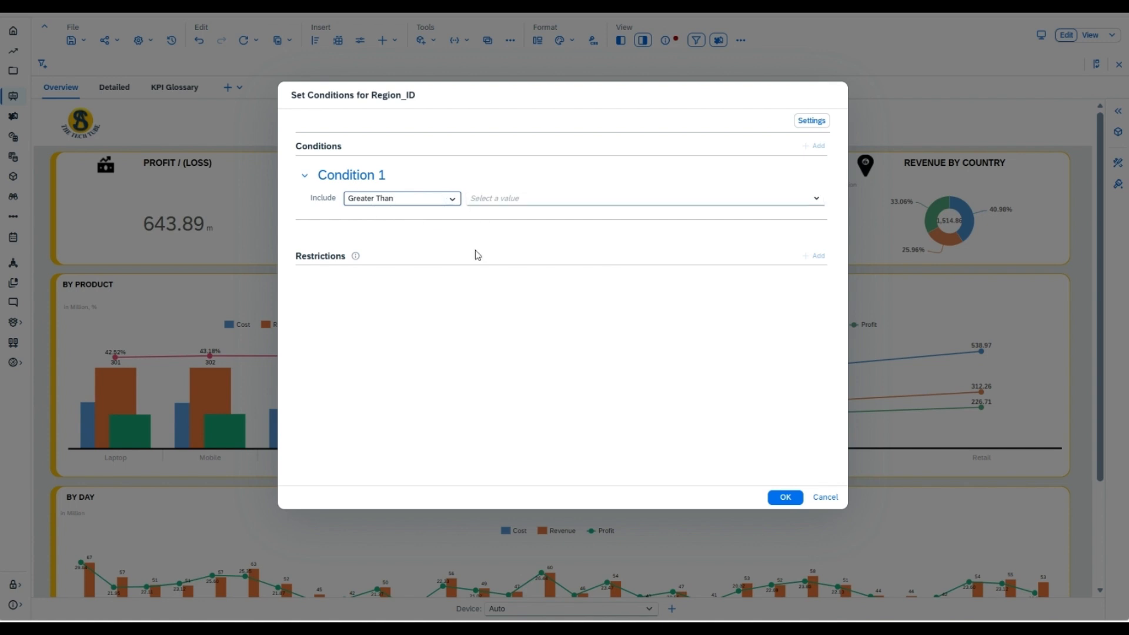
Set the Region_ID condition to include values that begin with "A" and apply the filter
left_click(452, 203)
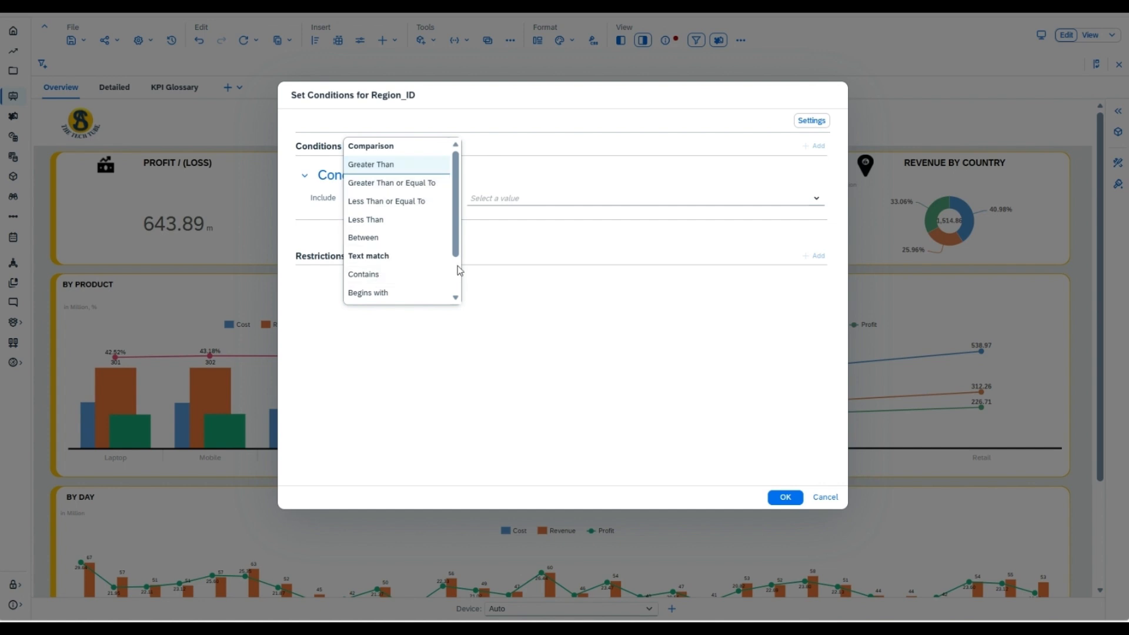
left_click_drag(458, 256, 460, 235)
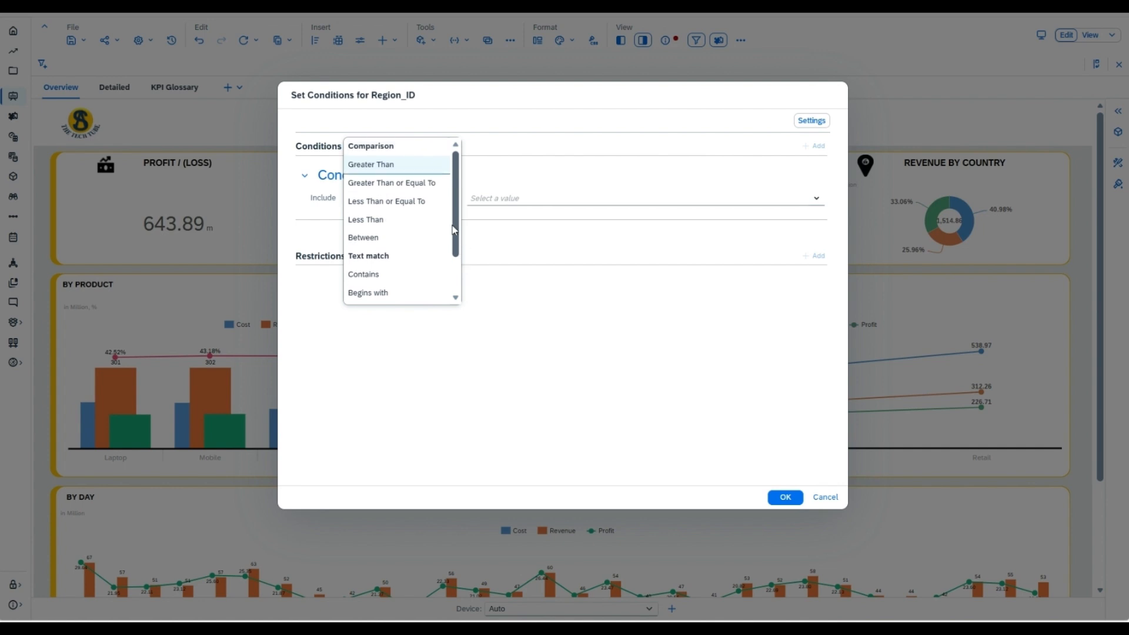
scroll(438, 270, "down", 1)
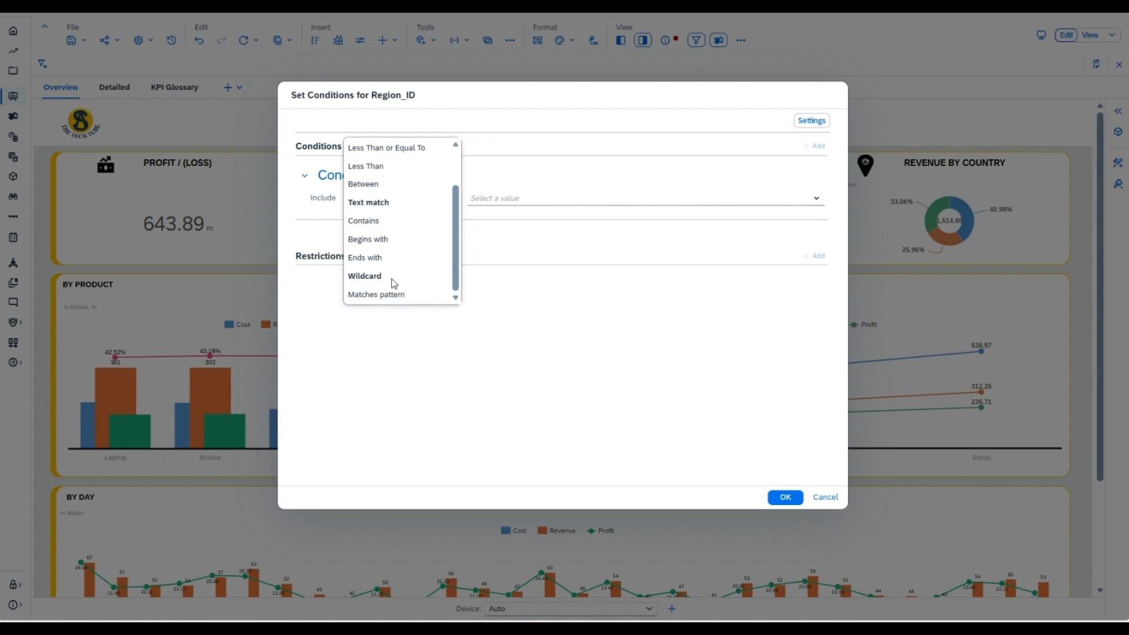
left_click(381, 242)
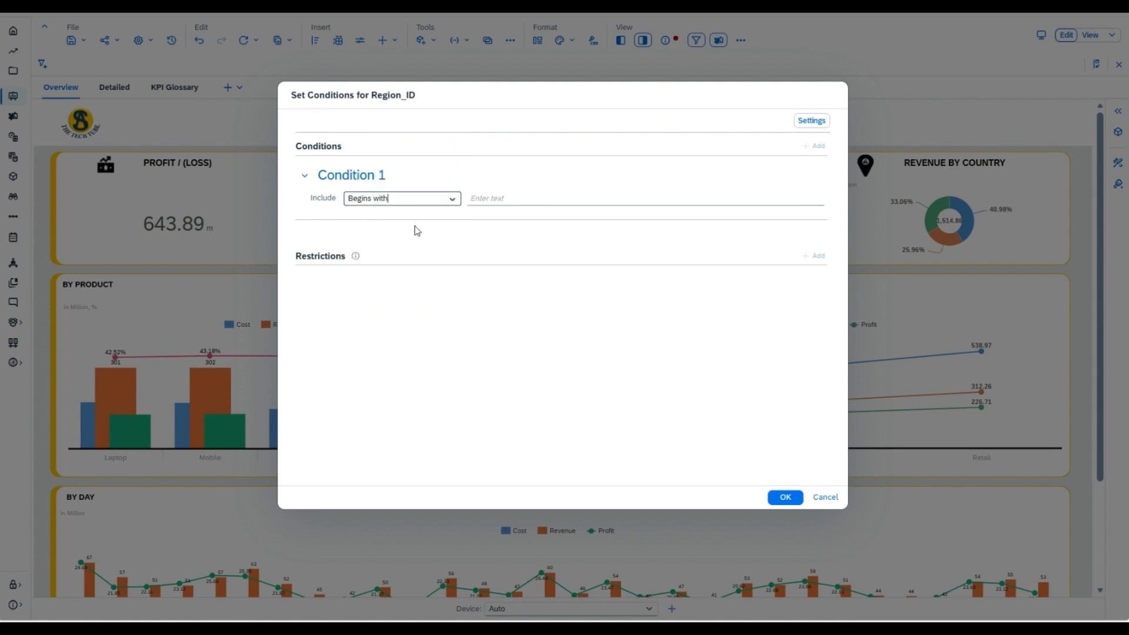
left_click(502, 200)
type("A")
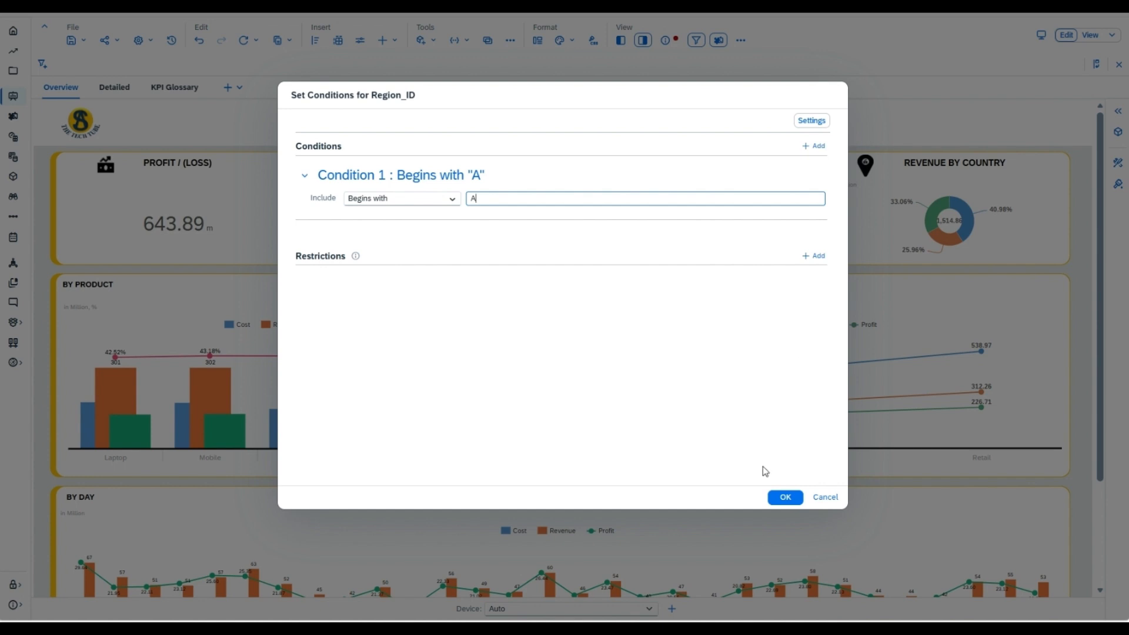
left_click(784, 498)
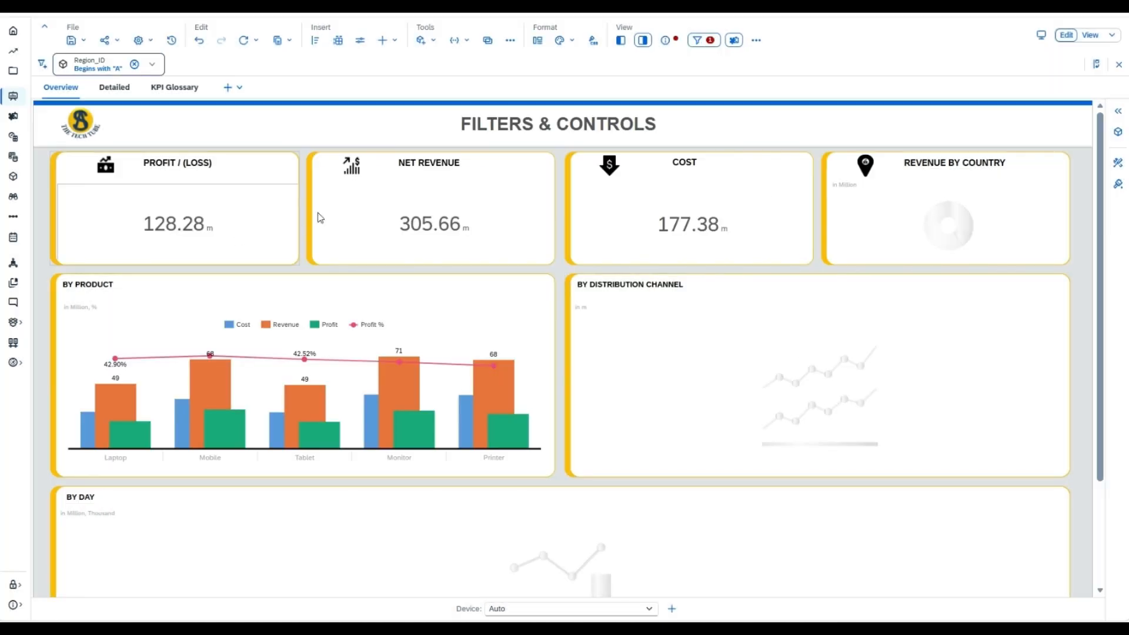
Check the Region_ID values of the filtered orders on the Detailed page
left_click(110, 88)
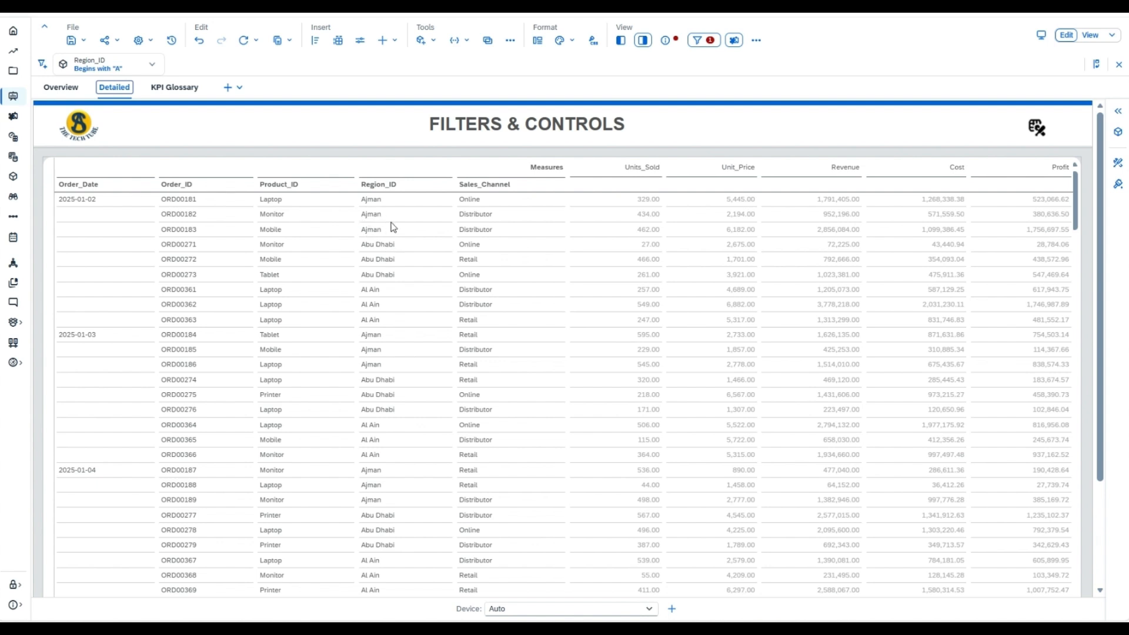
left_click(390, 247)
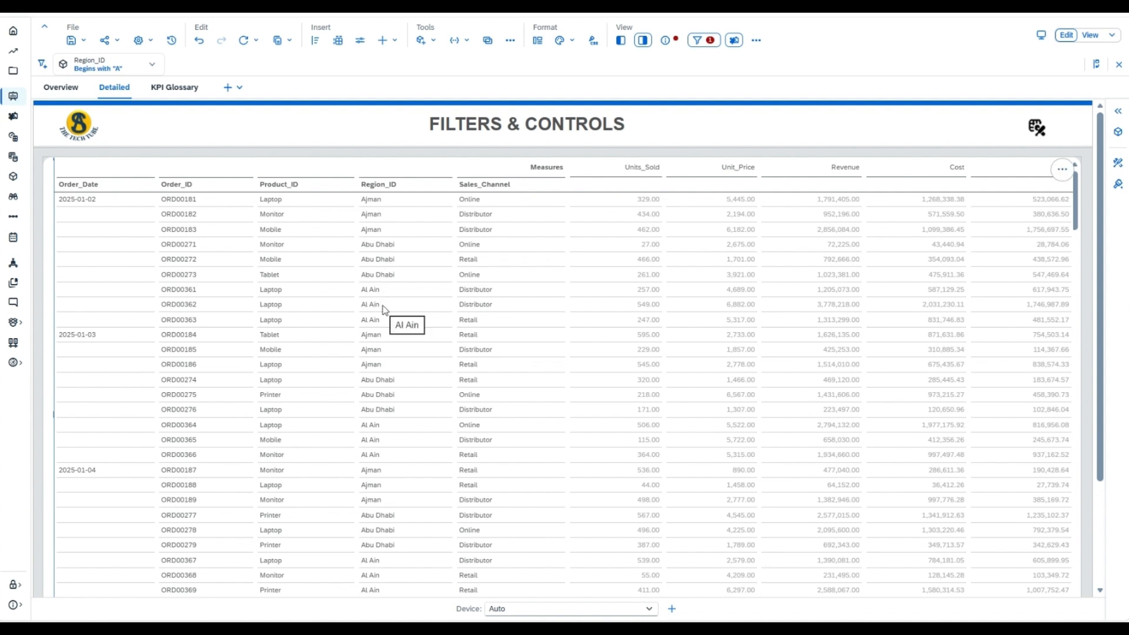
Edit the Region_ID filter to add a restriction that excludes values ending with "i", and apply it
left_click(82, 71)
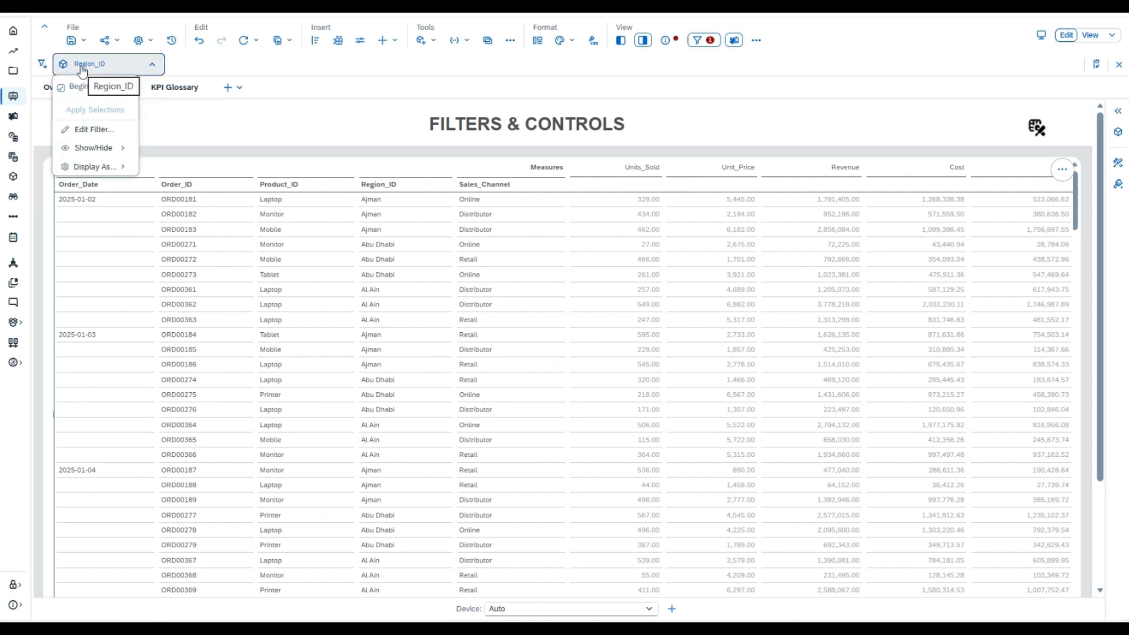
left_click(91, 131)
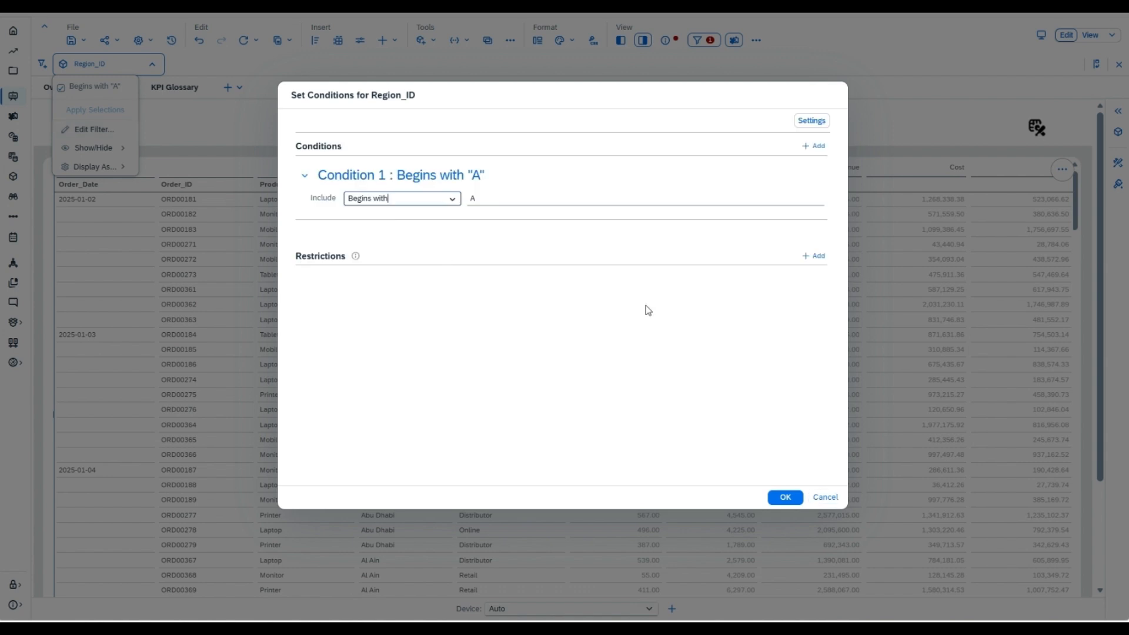
left_click(814, 256)
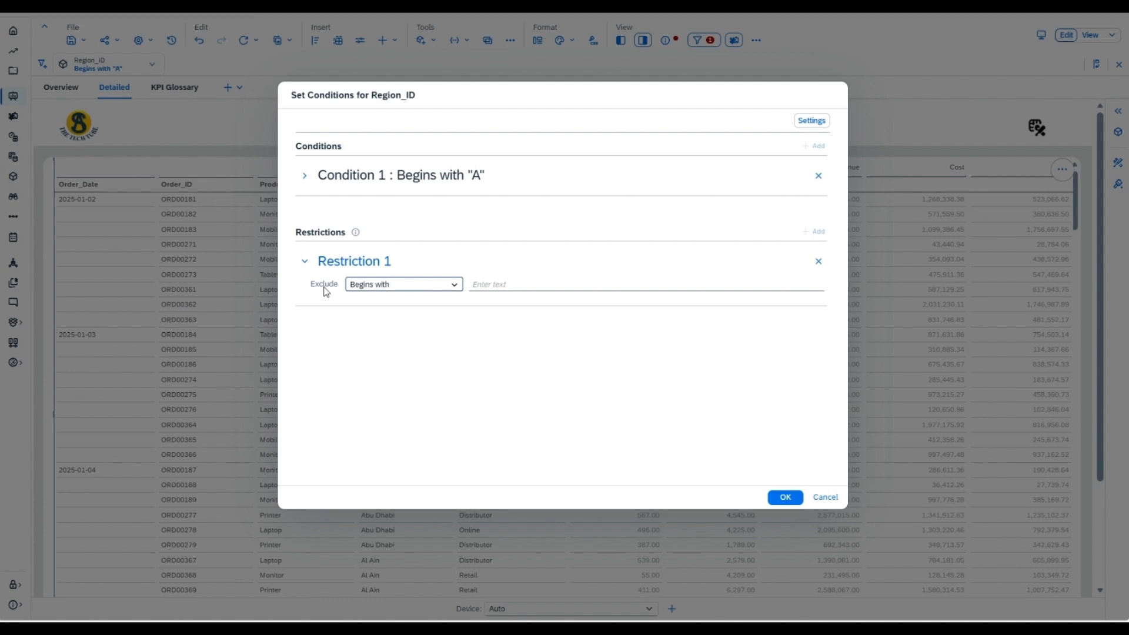
left_click(450, 284)
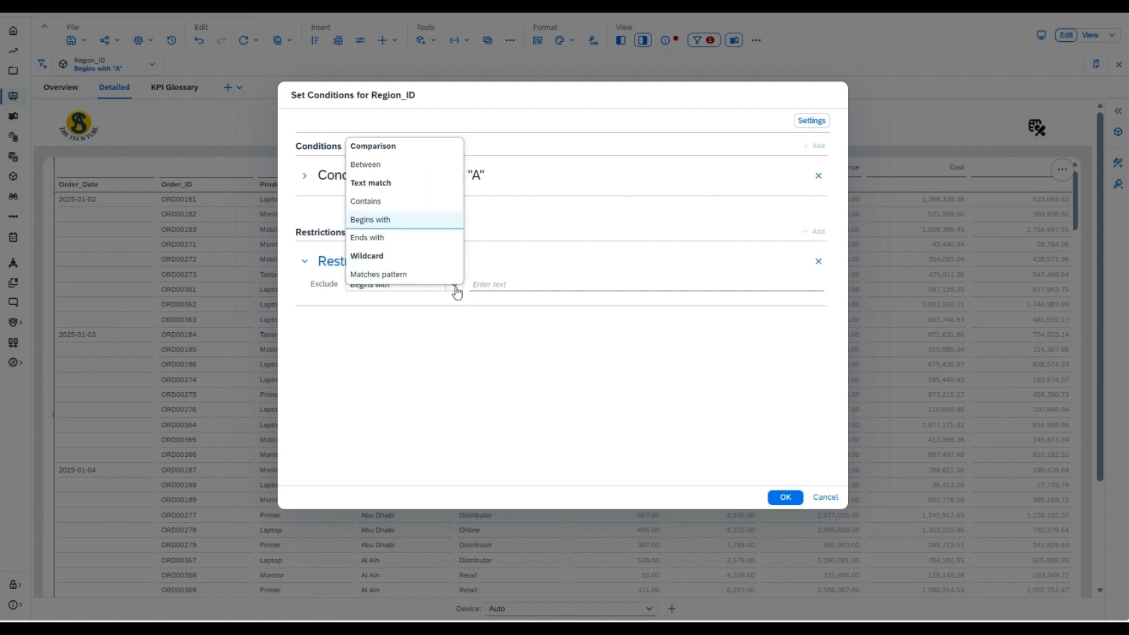
left_click(408, 239)
left_click(498, 284)
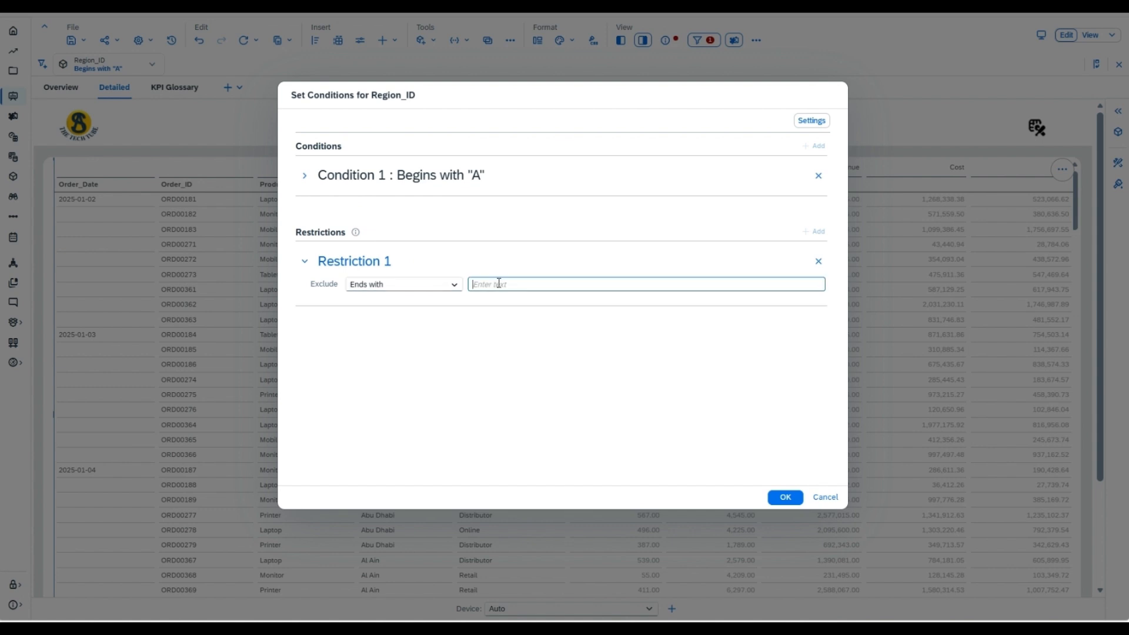
type("i")
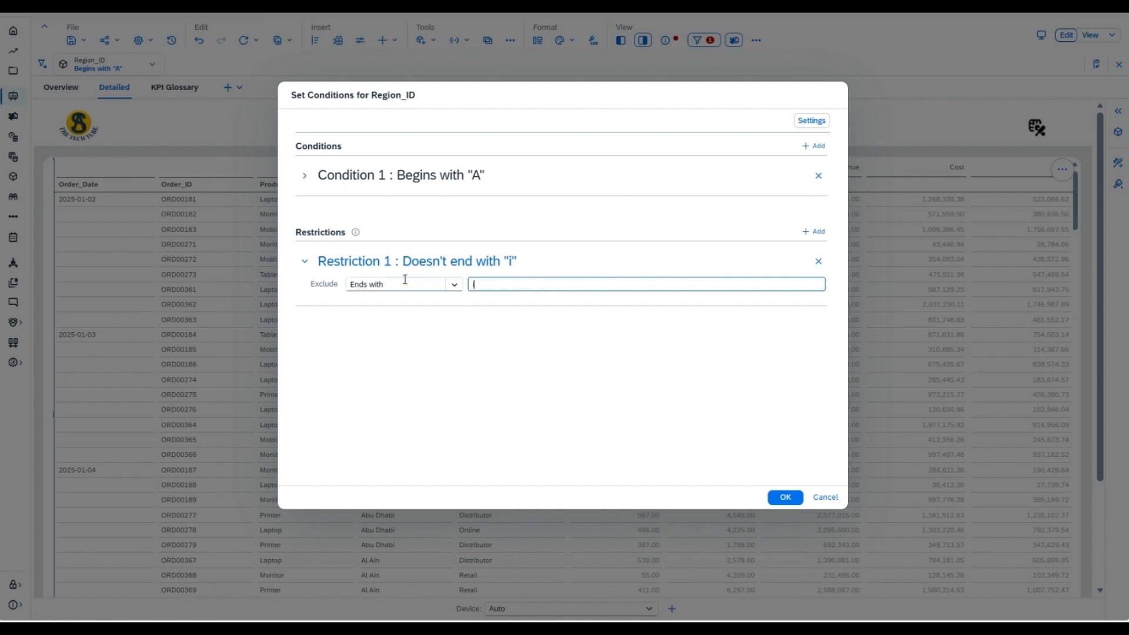
left_click(786, 499)
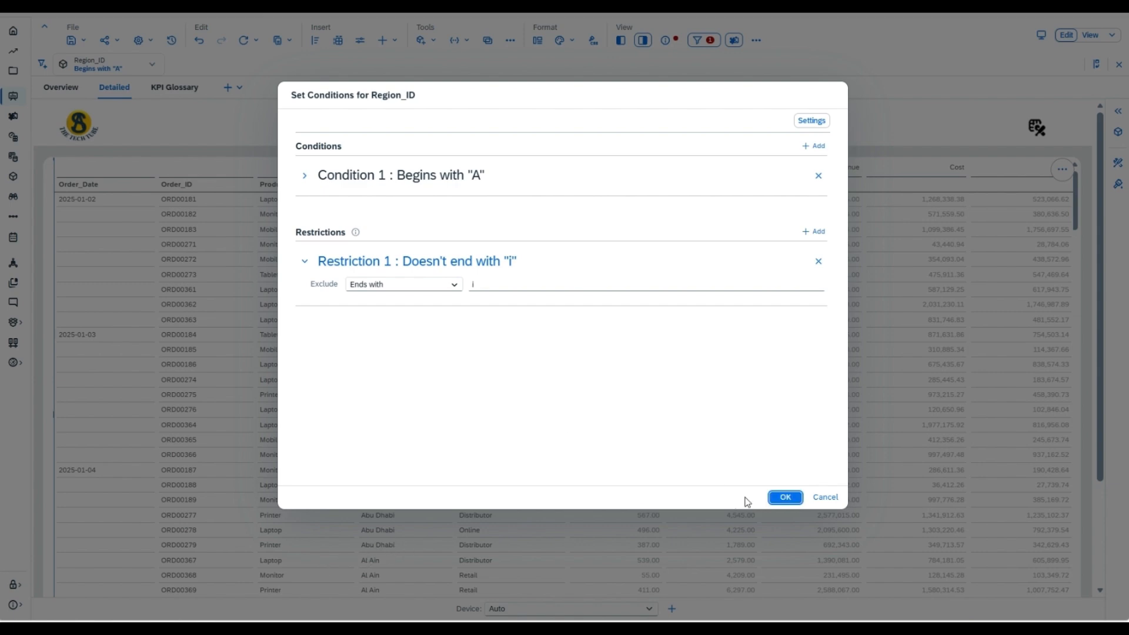
left_click(782, 498)
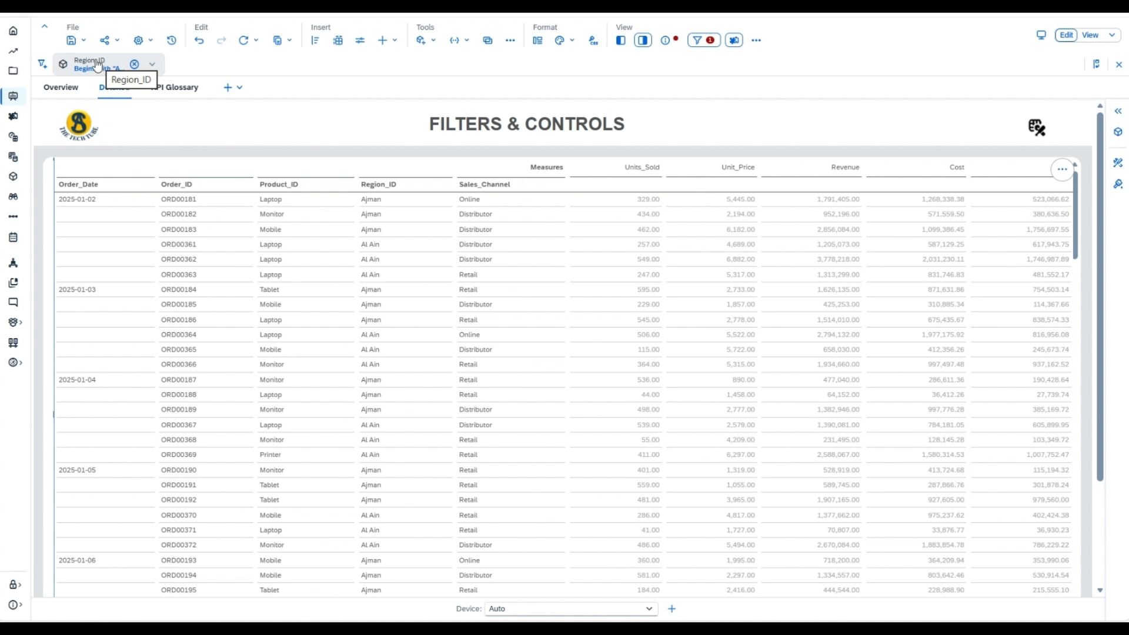
Remove the Region_ID story filter and start an advanced filter named Test with the operator OR - Include when any condition is satisfied
left_click(135, 65)
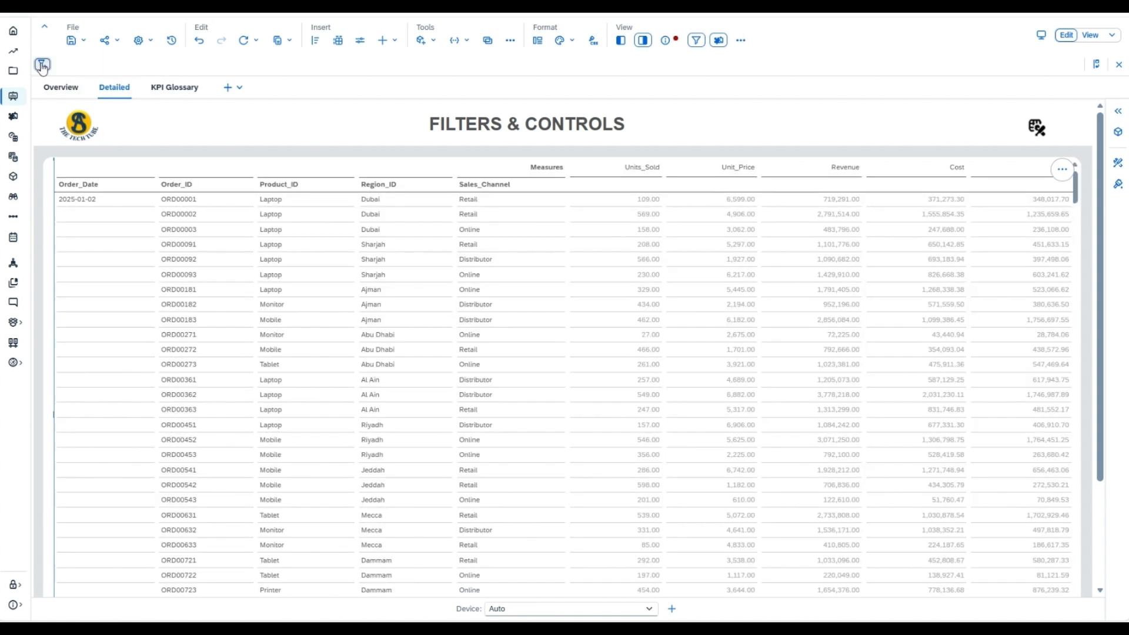
left_click(41, 65)
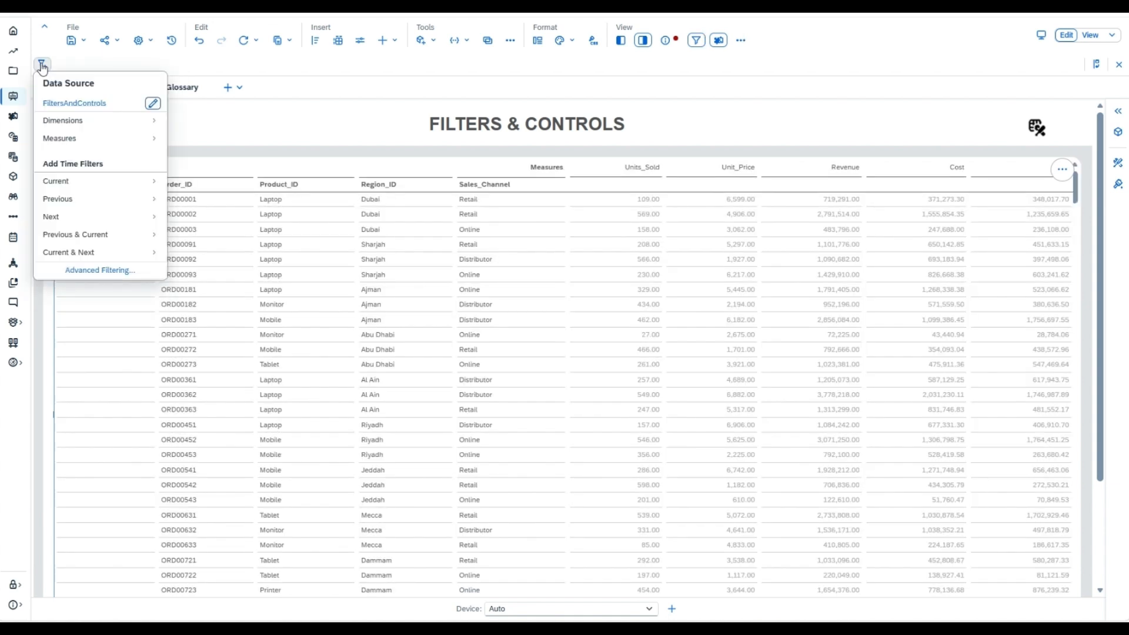
left_click(103, 274)
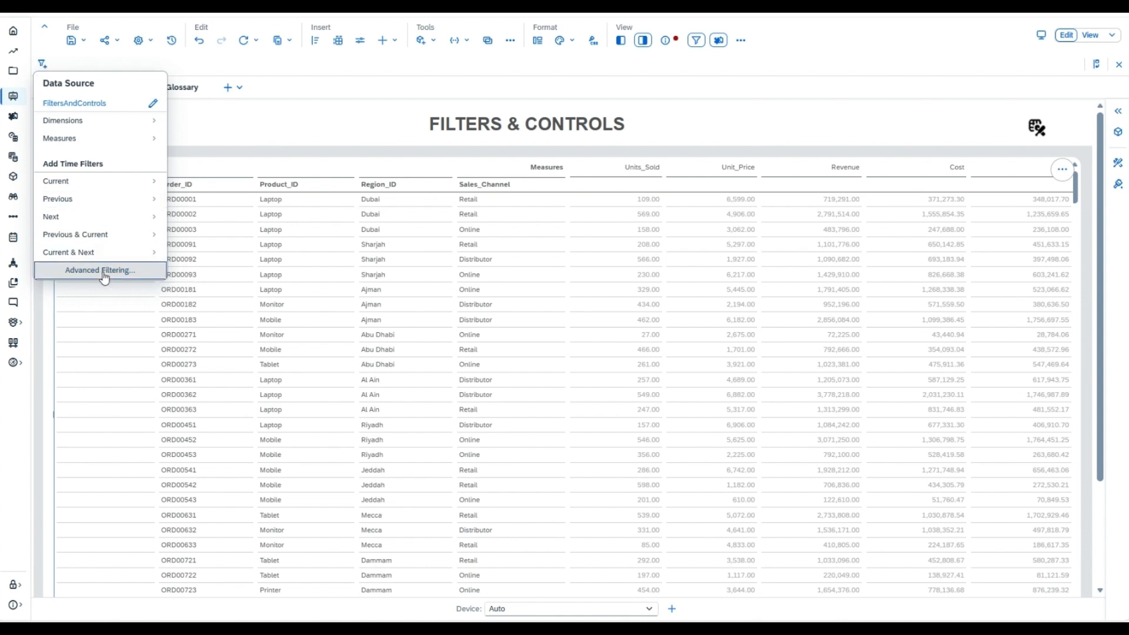
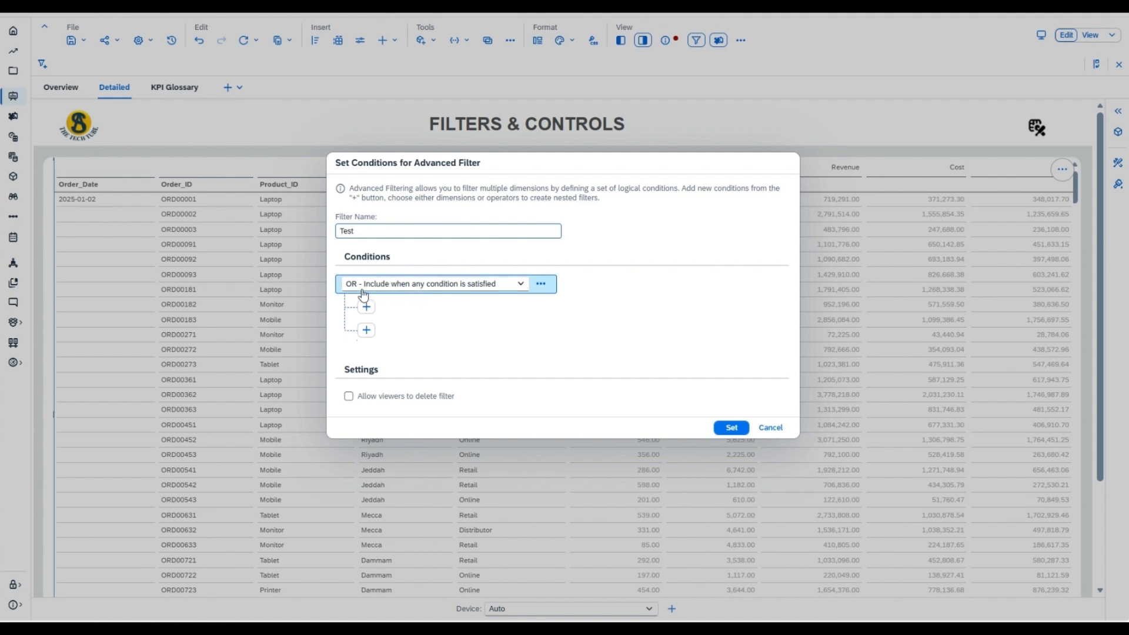
left_click(382, 288)
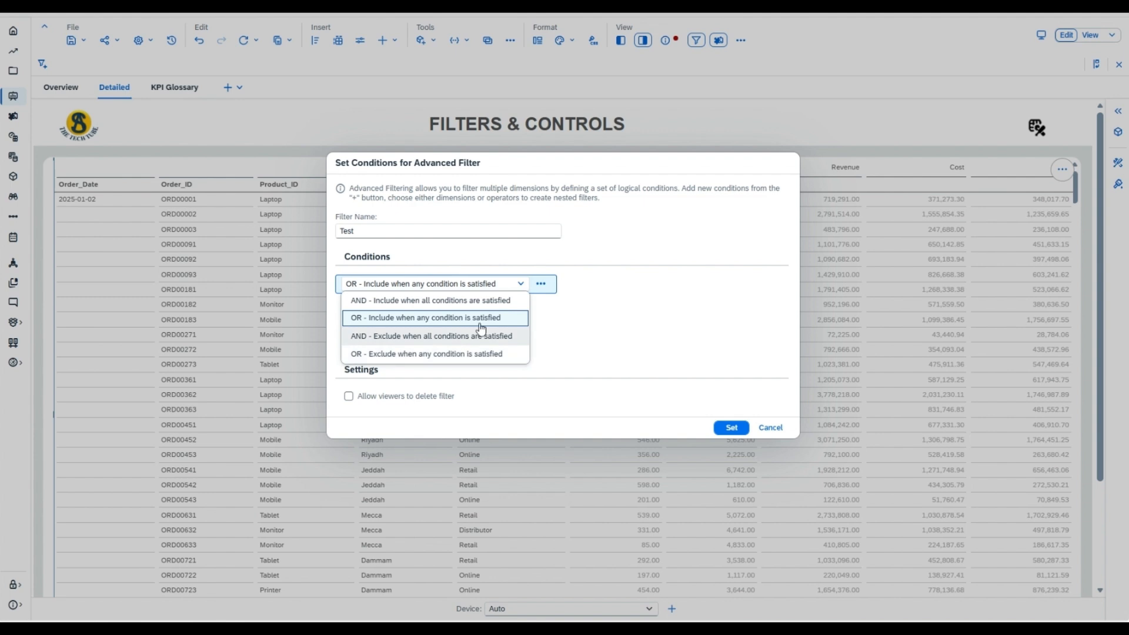
left_click(588, 322)
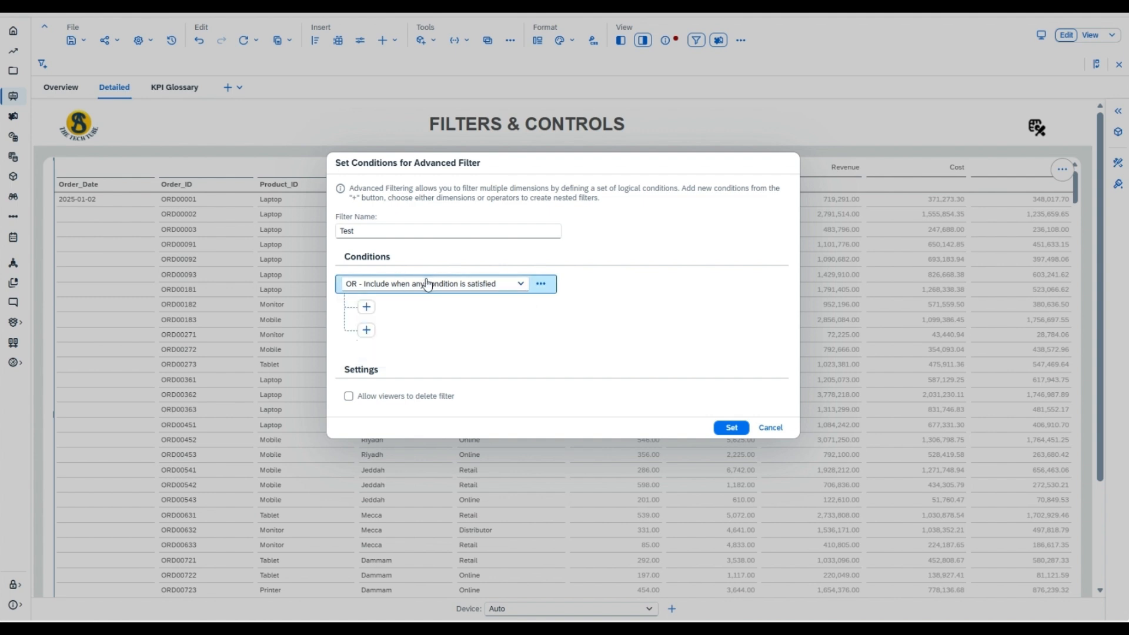
Add Region_ID (Member) as the dimension for the first condition of the advanced filter
left_click(366, 309)
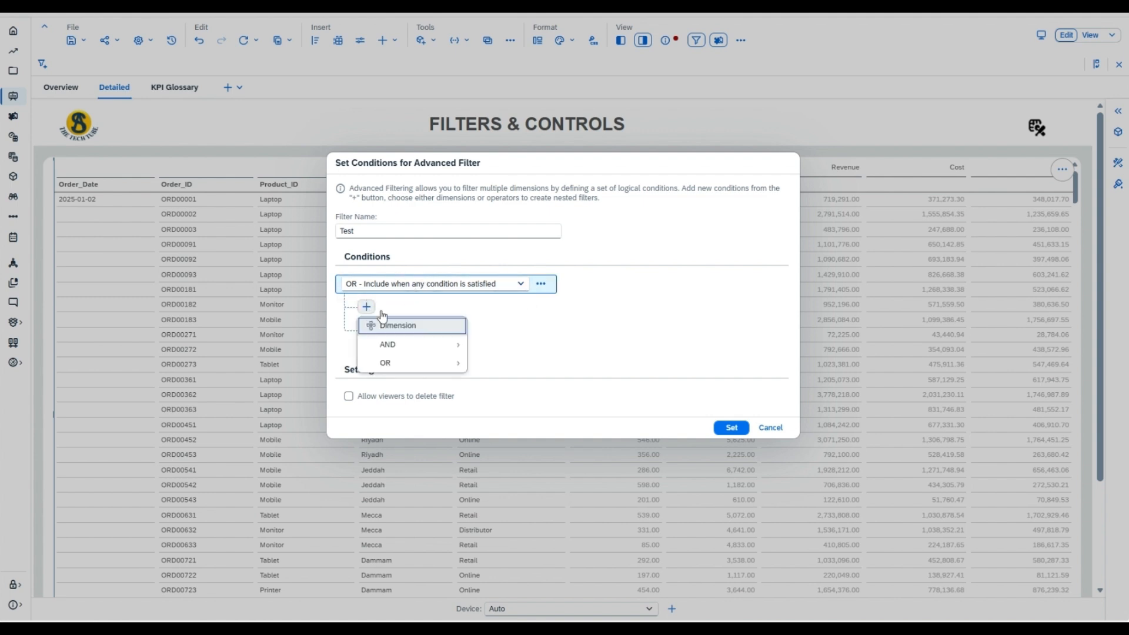
left_click(430, 329)
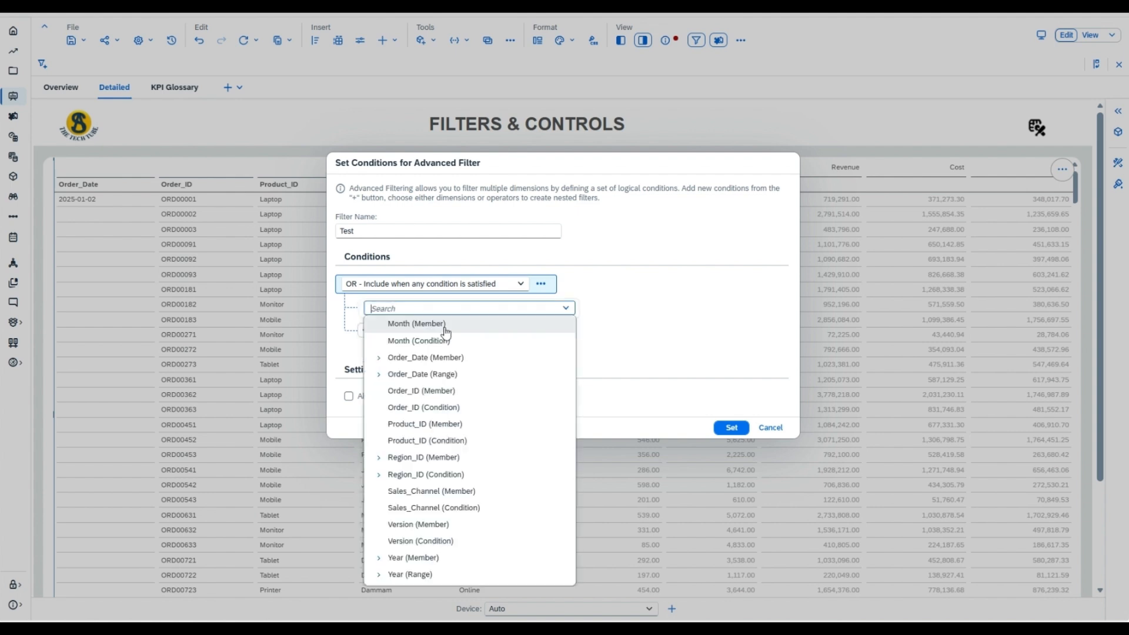
left_click(377, 458)
left_click(411, 460)
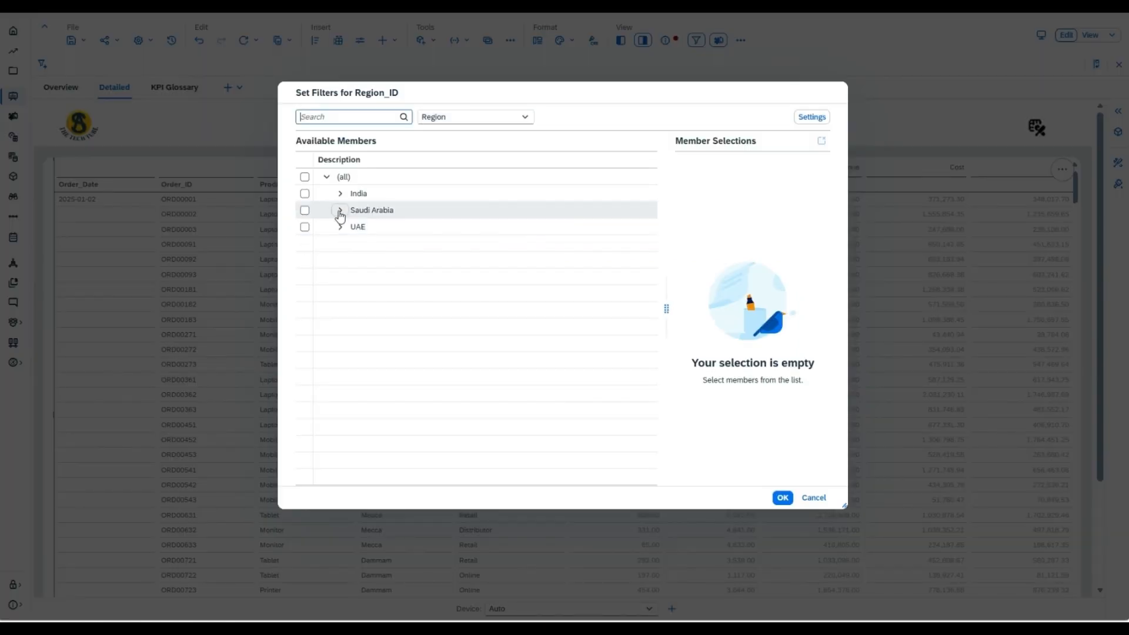
Switch the Region_ID members to Flat Presentation and select Ajman, Al Ain and Abu Dhabi for the first condition
left_click(451, 117)
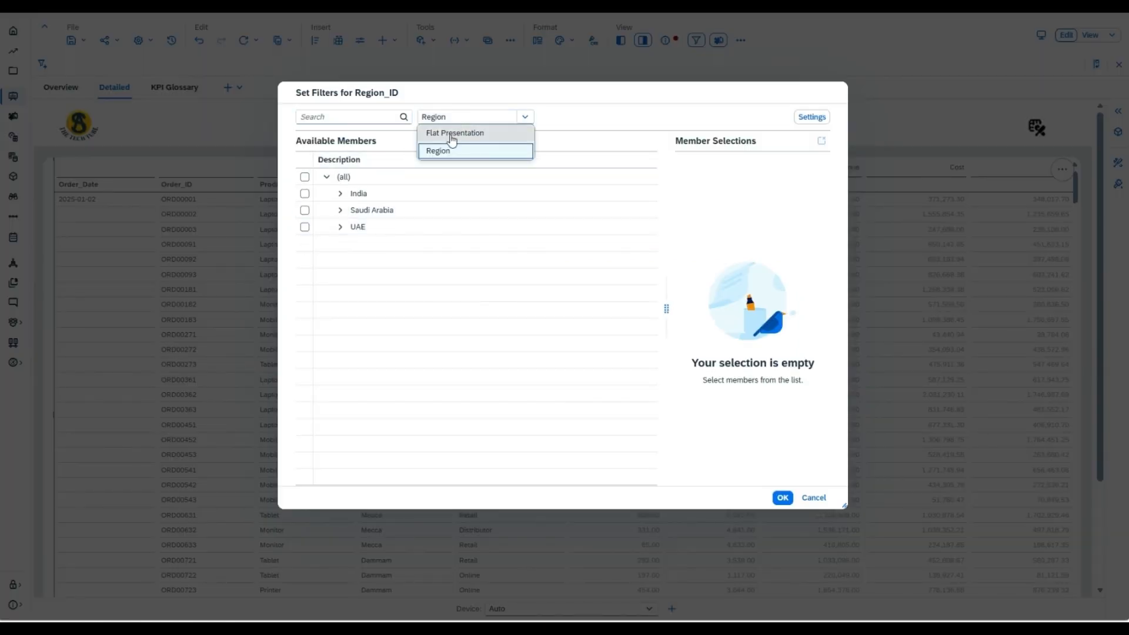
left_click(450, 133)
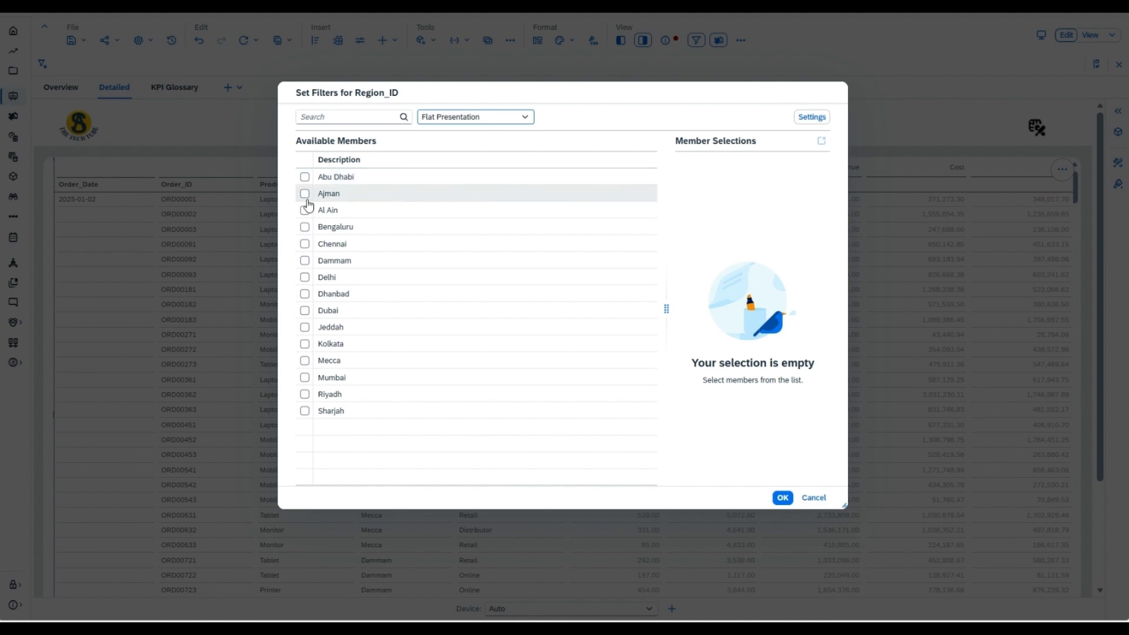
left_click(305, 195)
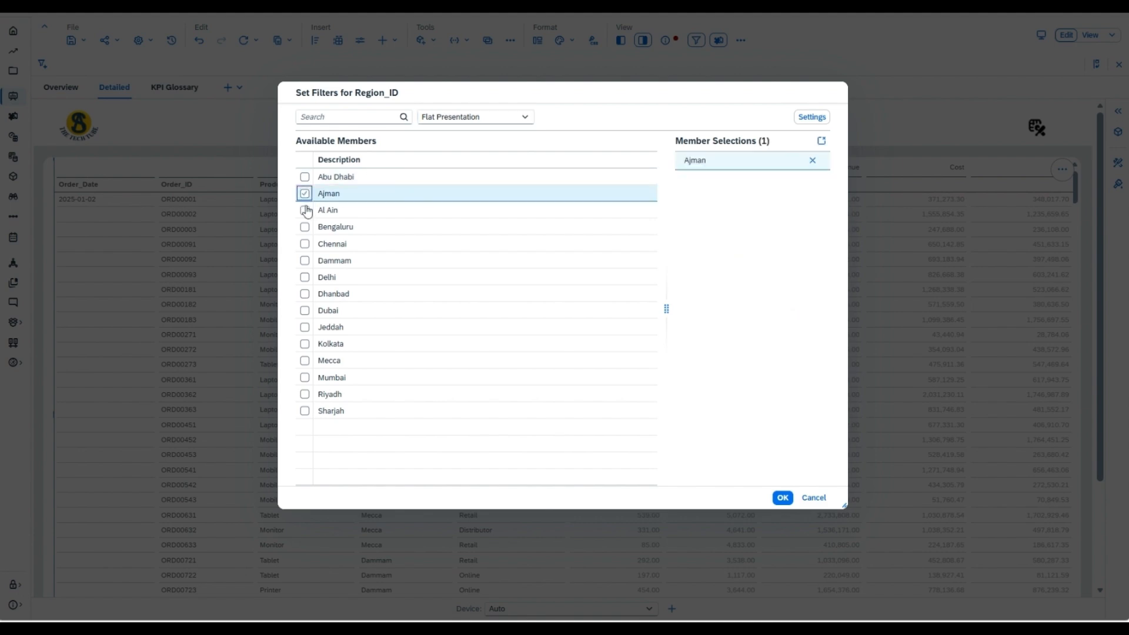
left_click(304, 211)
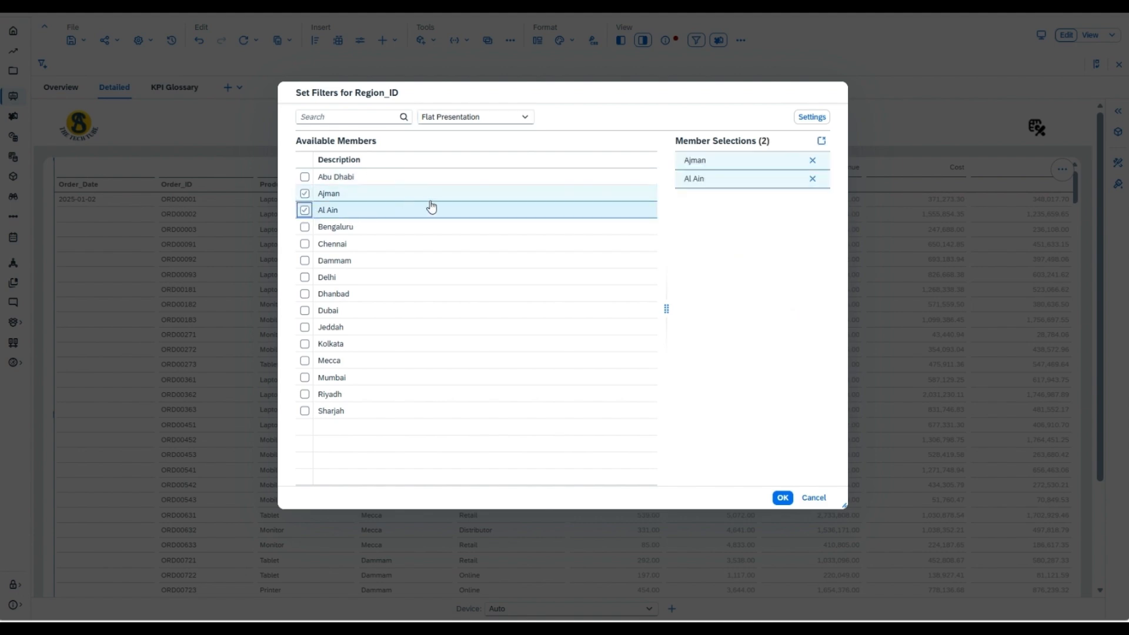
left_click(305, 177)
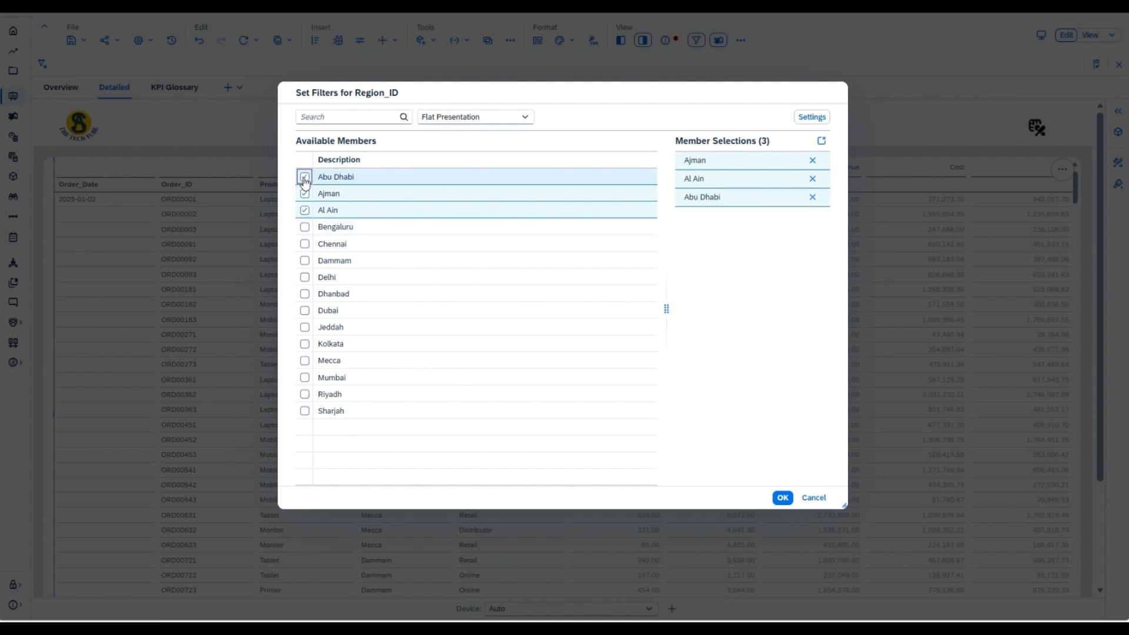
left_click(787, 502)
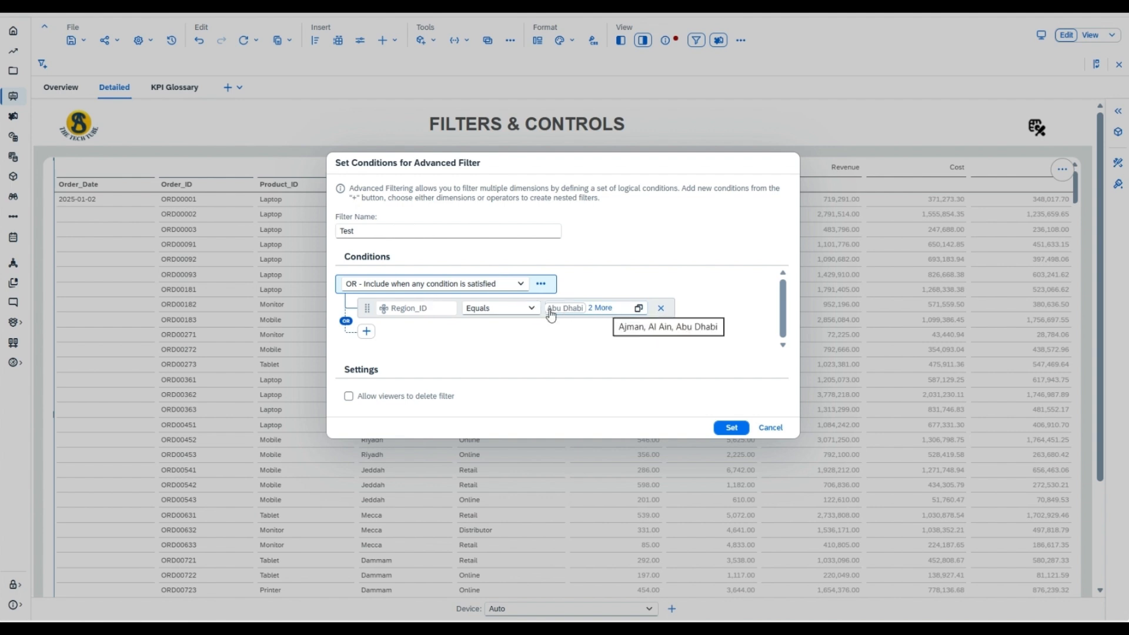
Add a second condition to the advanced filter using Sales_Channel (Member) with the member Online
left_click(367, 333)
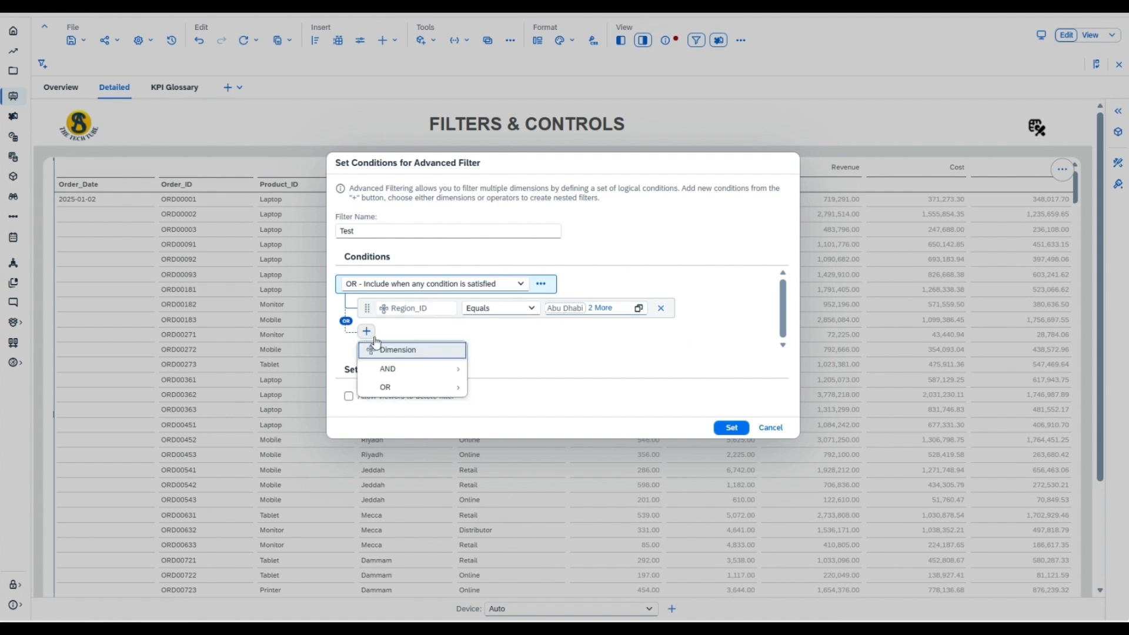
left_click(401, 353)
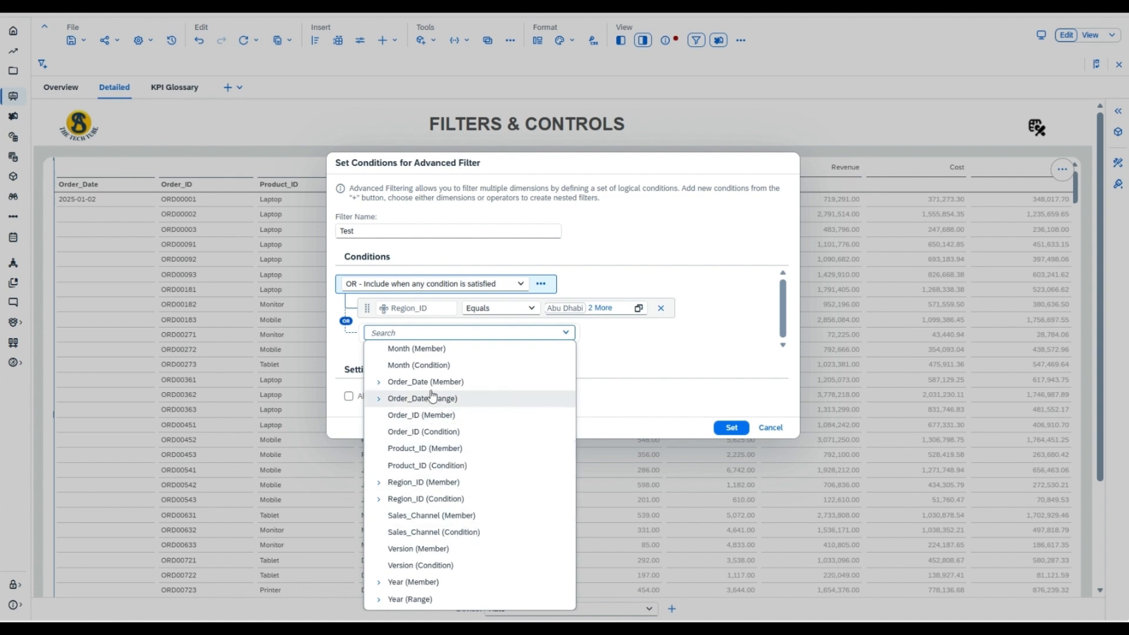
left_click(431, 515)
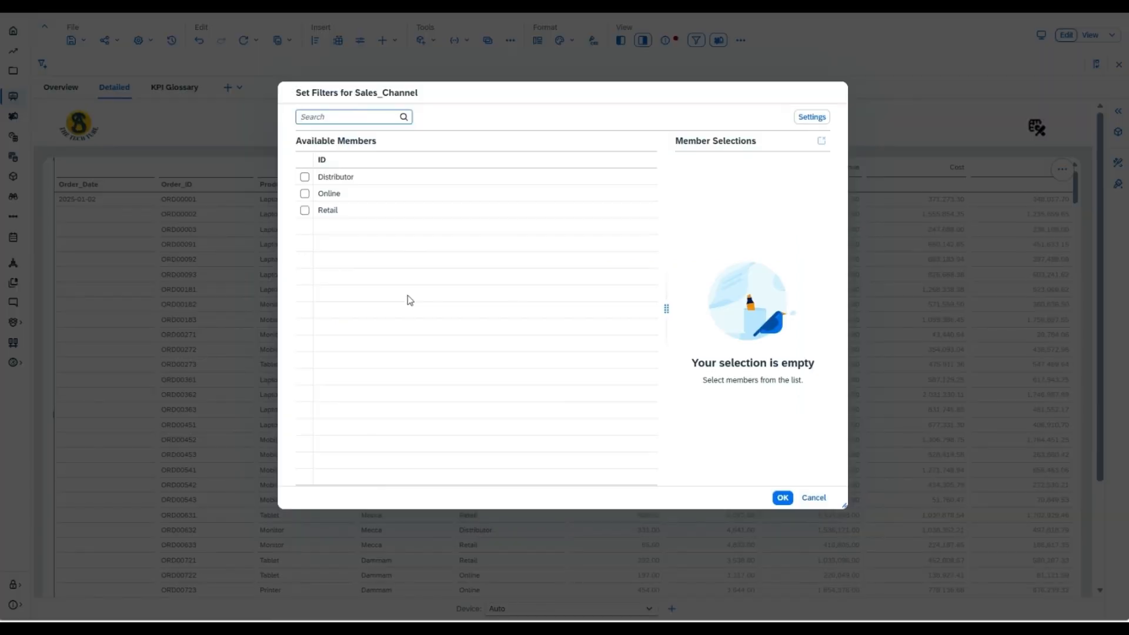
left_click(323, 195)
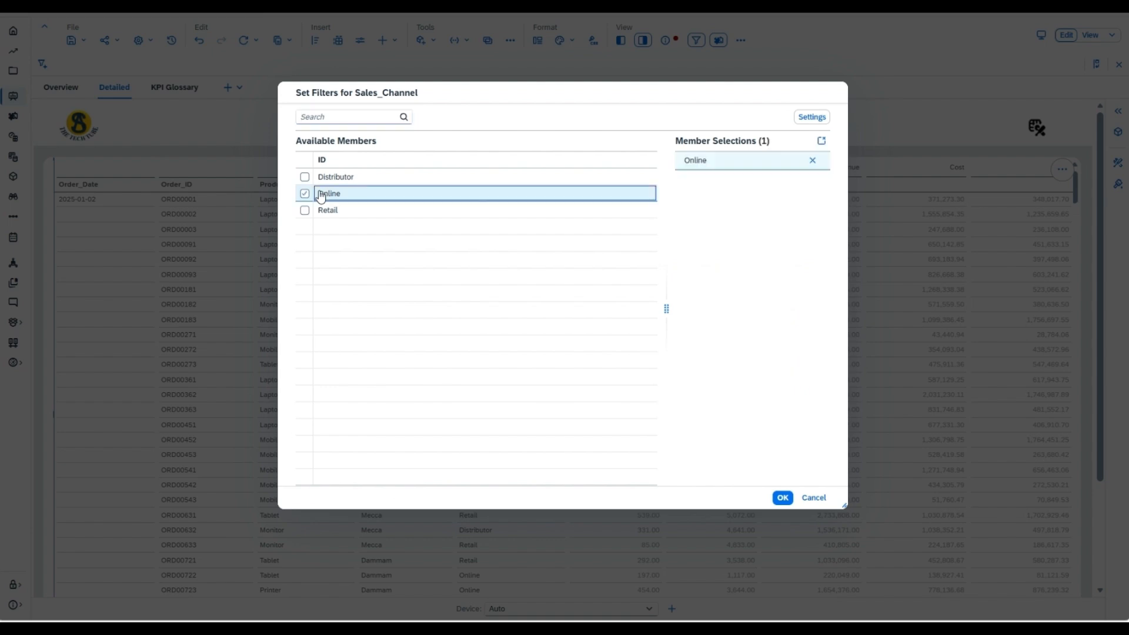
left_click(781, 499)
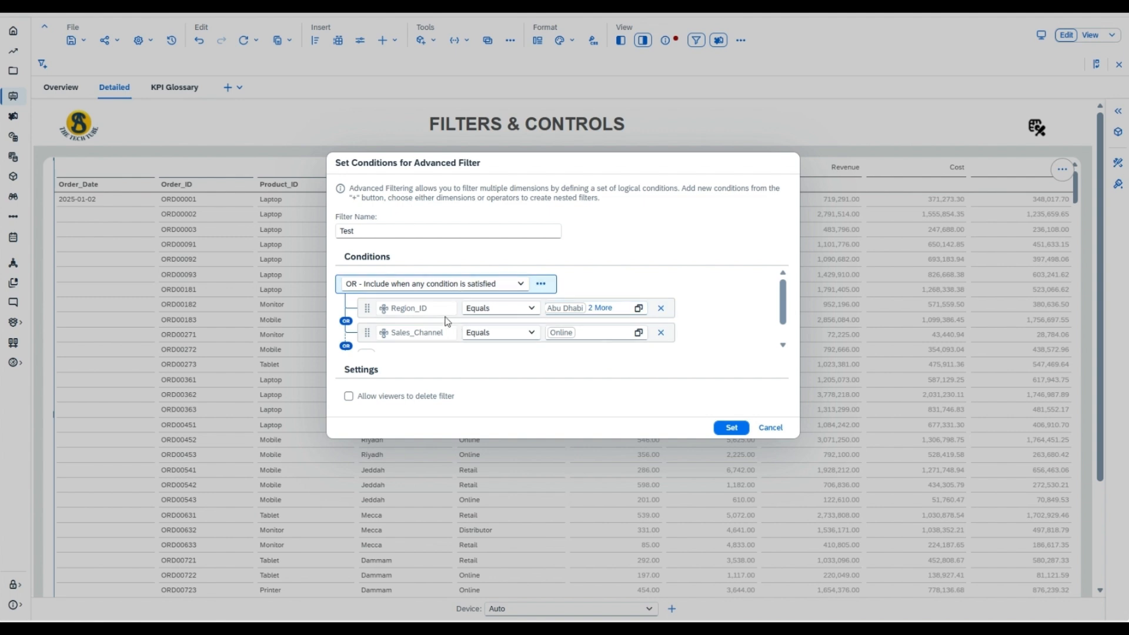
Remove Al Ain from the Region_ID condition's members and apply the advanced filter
left_click(390, 288)
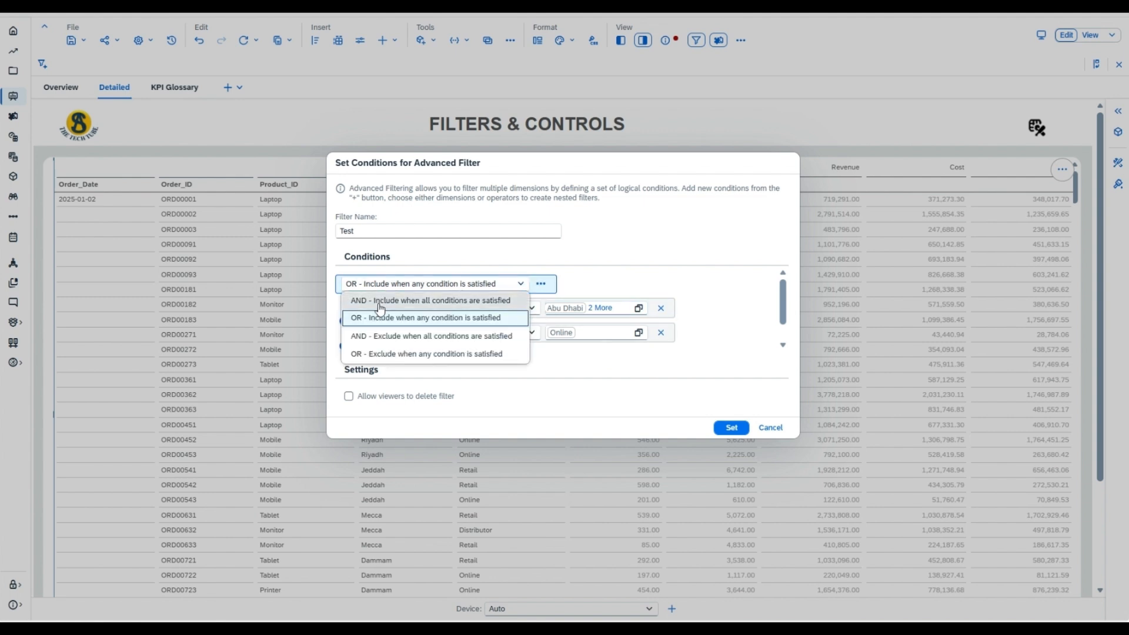
left_click(605, 259)
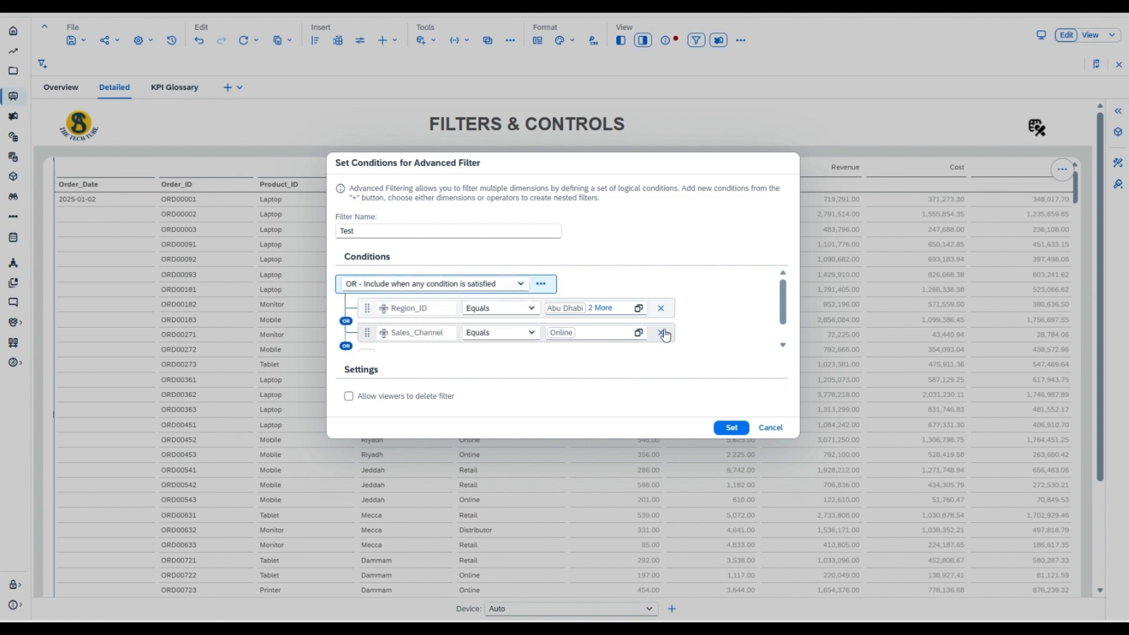
left_click(639, 309)
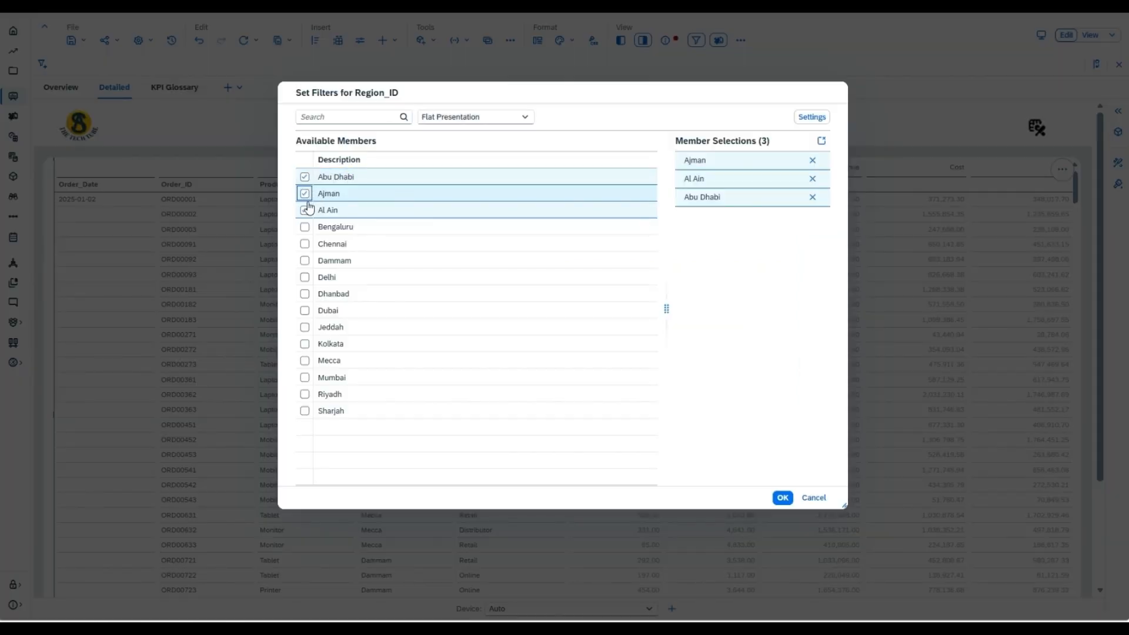
left_click(305, 211)
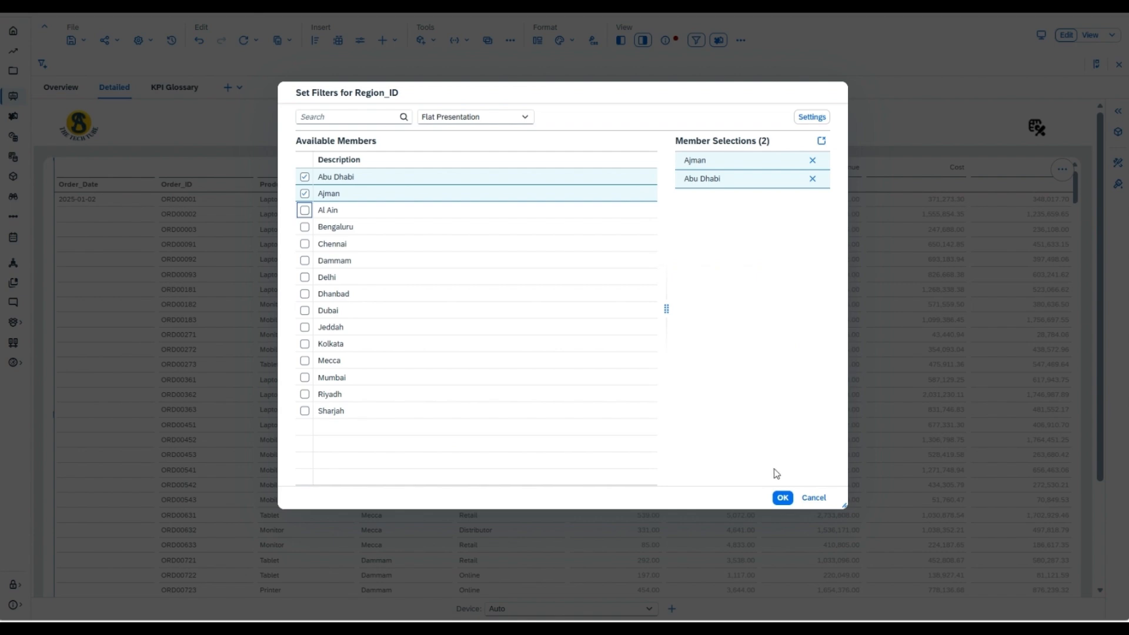
left_click(781, 499)
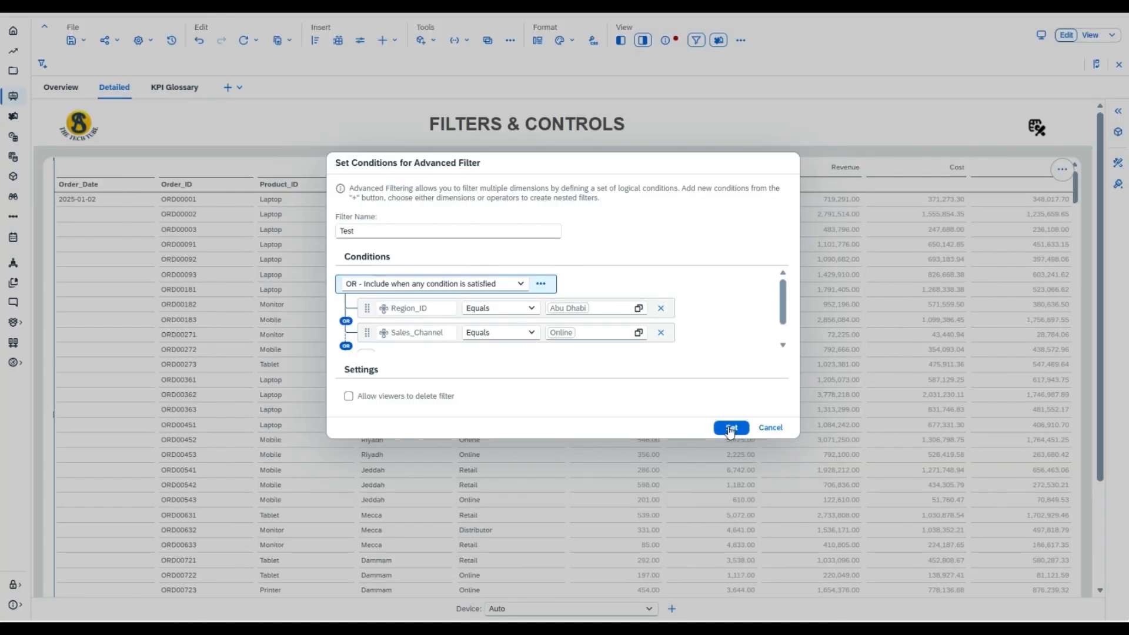
left_click(730, 428)
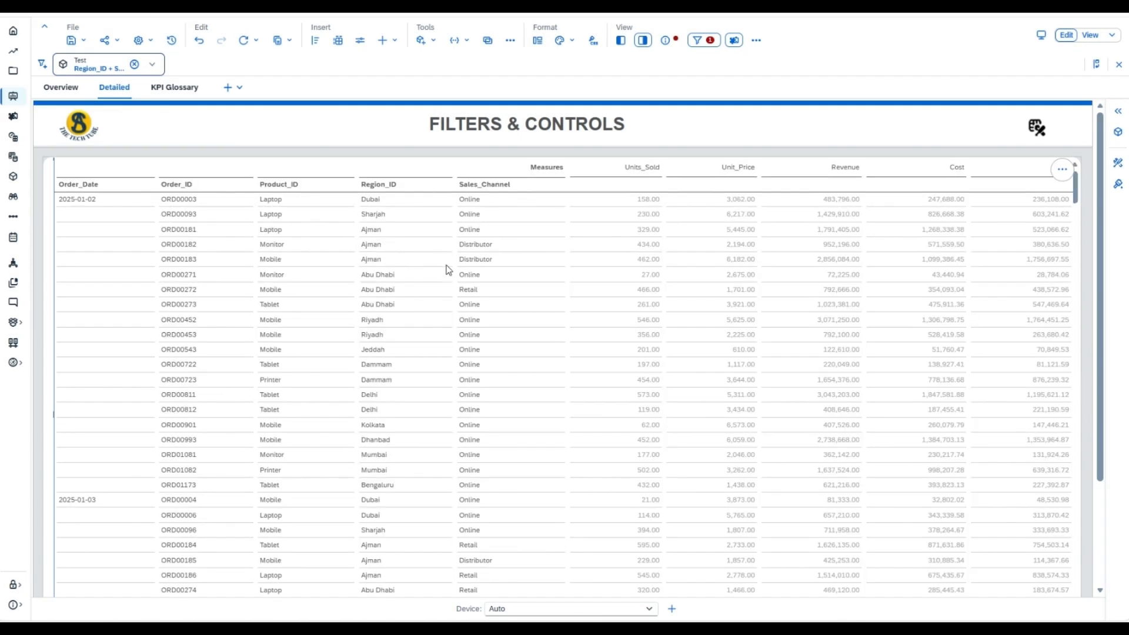
Compare the Region_ID and Sales_Channel values of the filtered orders on the Detailed page against the OR conditions
left_click(490, 202)
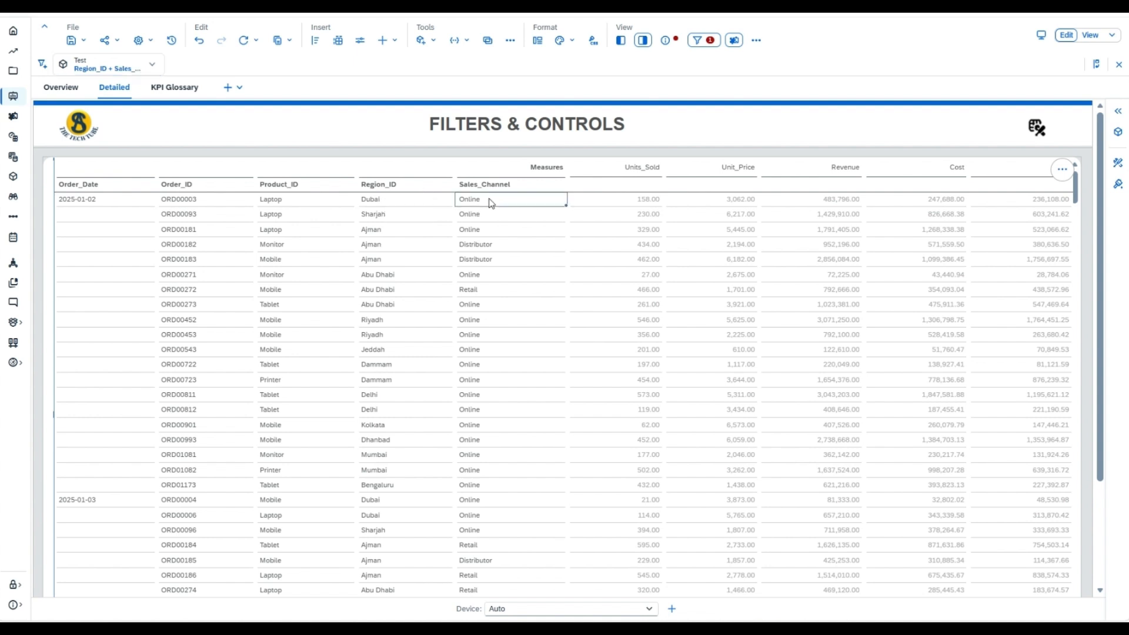
left_click(489, 233)
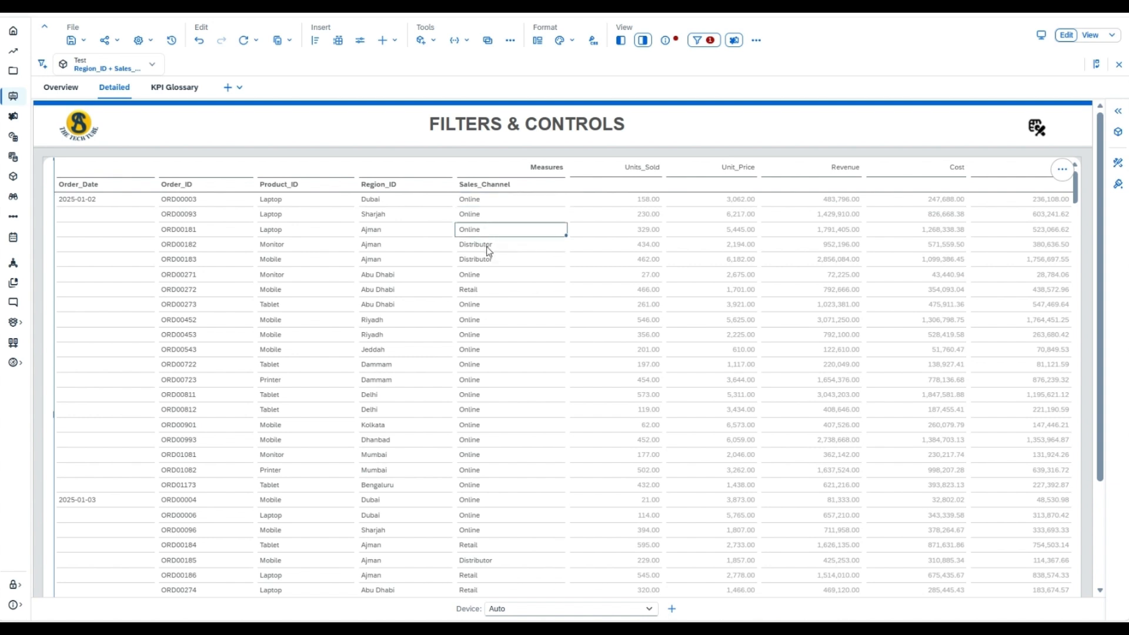
left_click(387, 247)
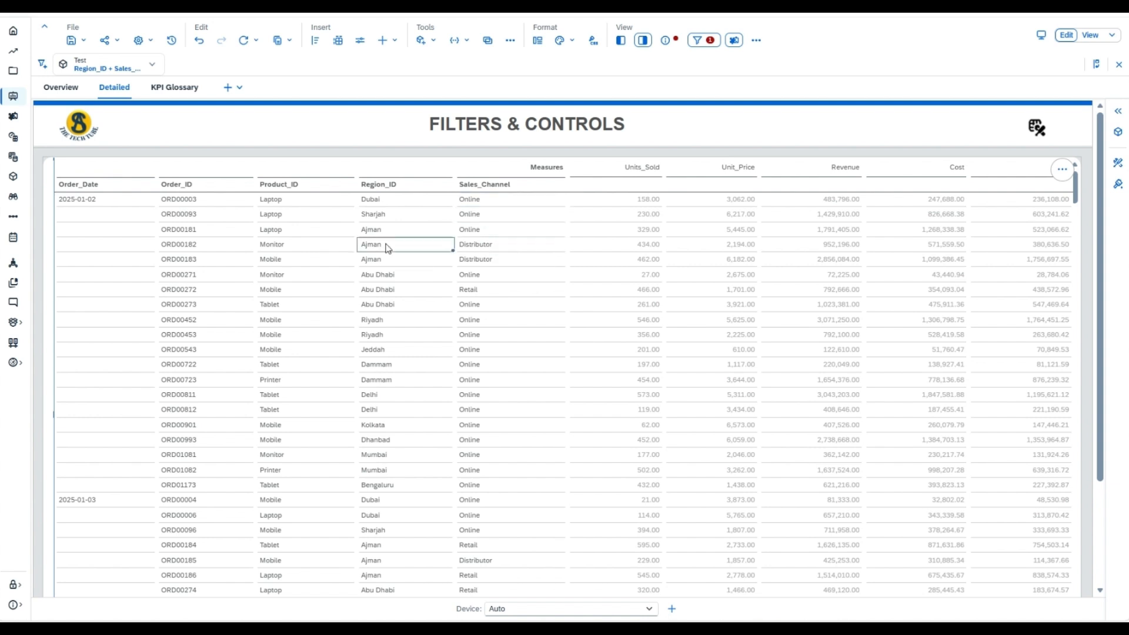
left_click(478, 274)
left_click(392, 276)
left_click(492, 276)
left_click(490, 294)
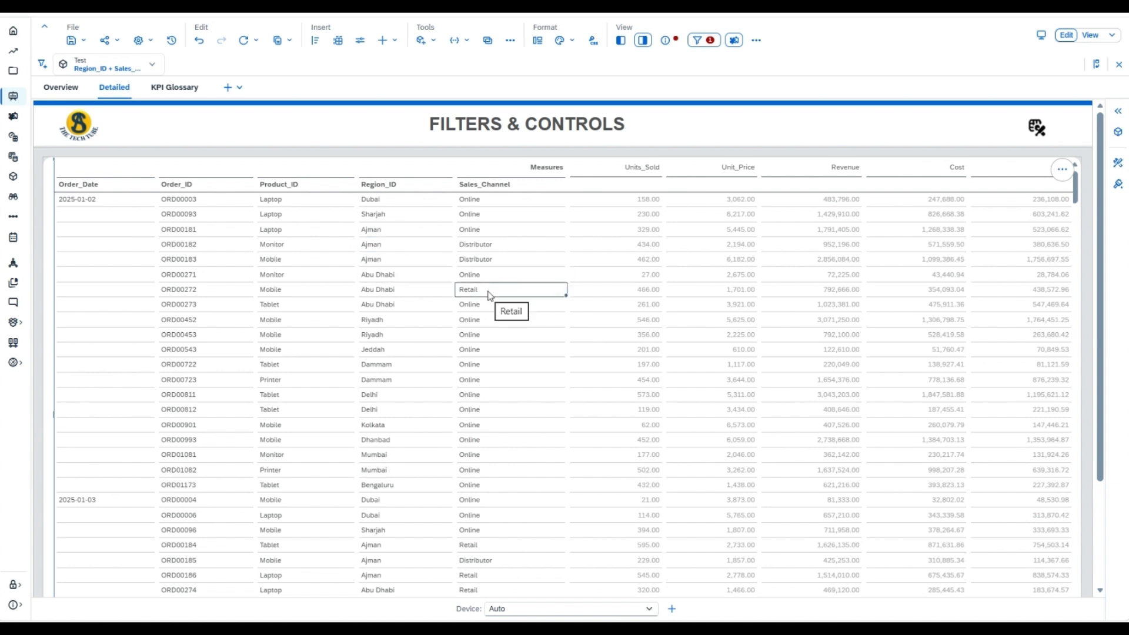
left_click(388, 292)
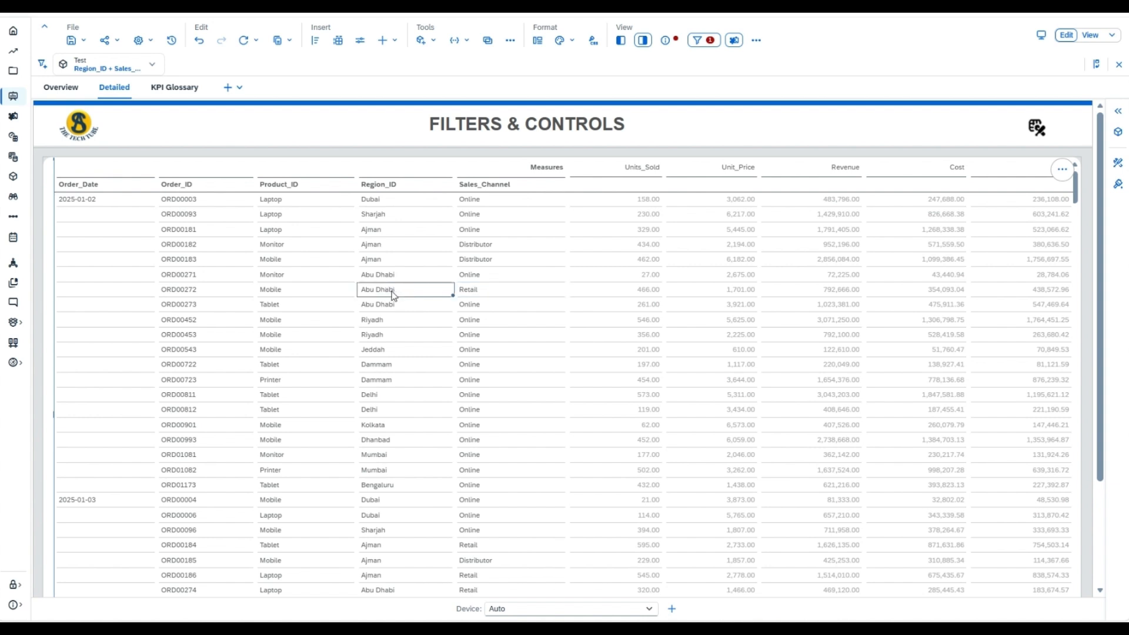
left_click(387, 320)
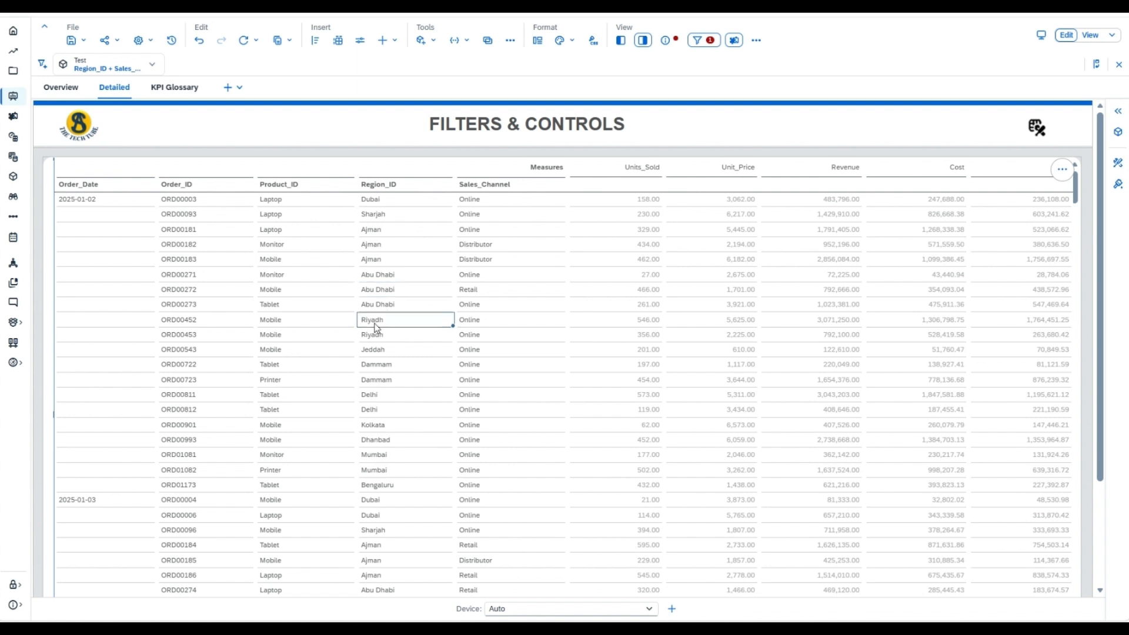
key("Right")
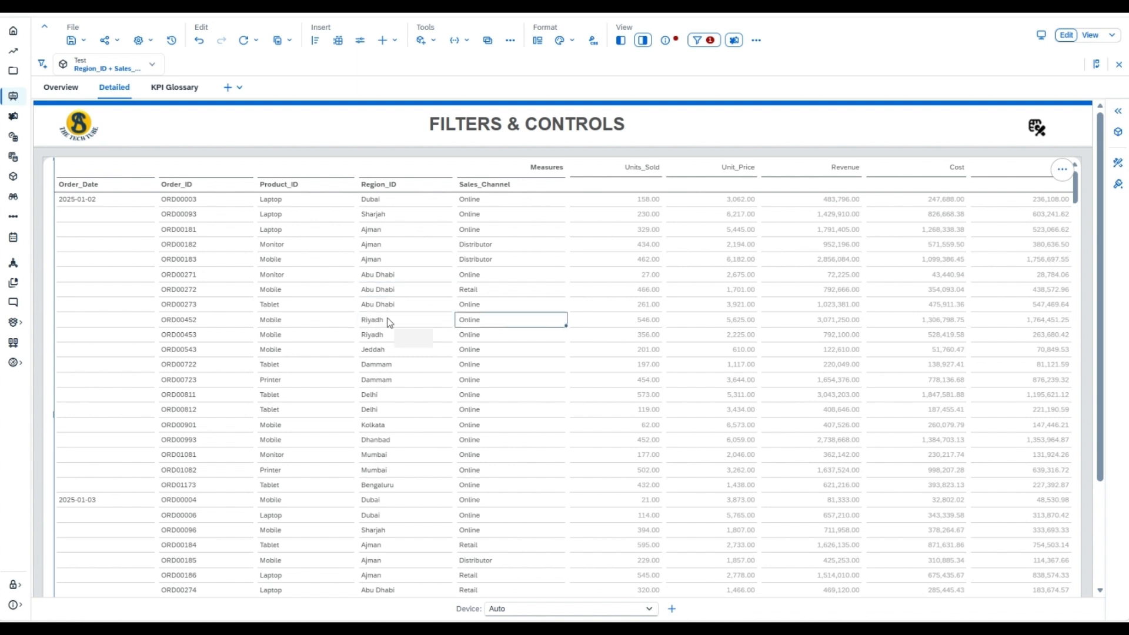
Edit the Test filter to use AND - Include when all conditions are satisfied, apply it, and check the filtered orders
left_click(98, 69)
left_click(213, 103)
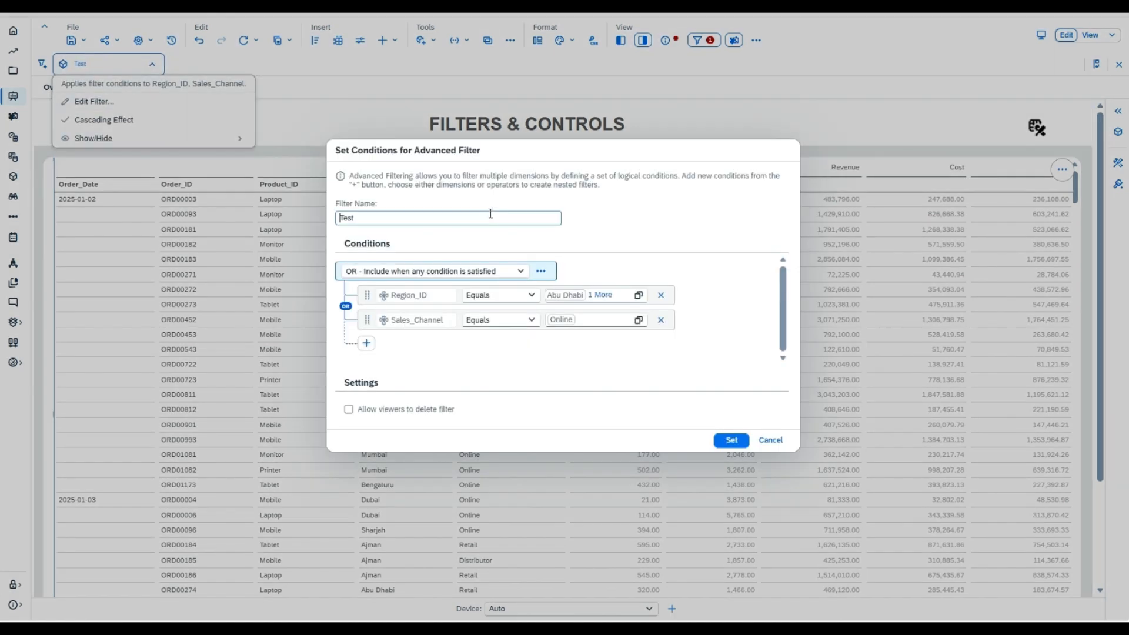
left_click(520, 271)
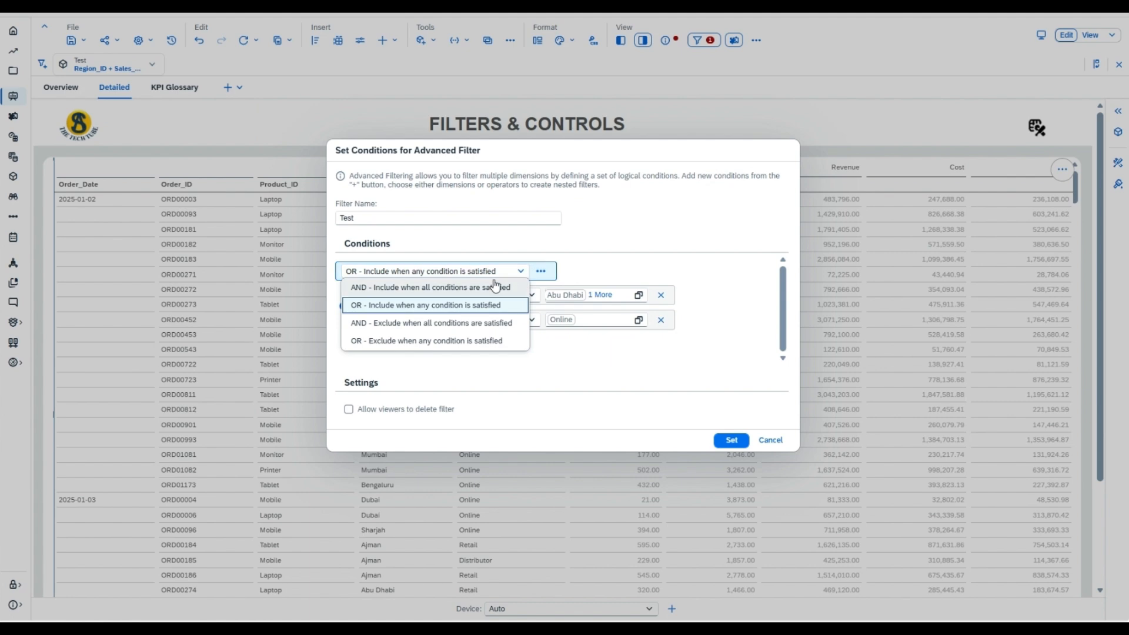
left_click(480, 290)
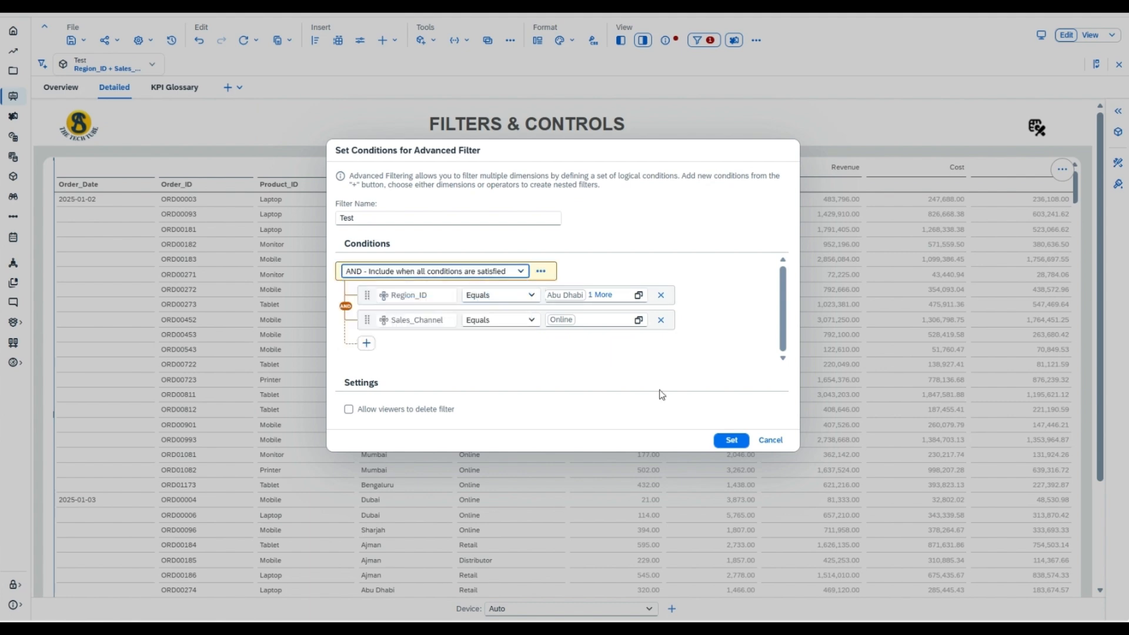
left_click(726, 443)
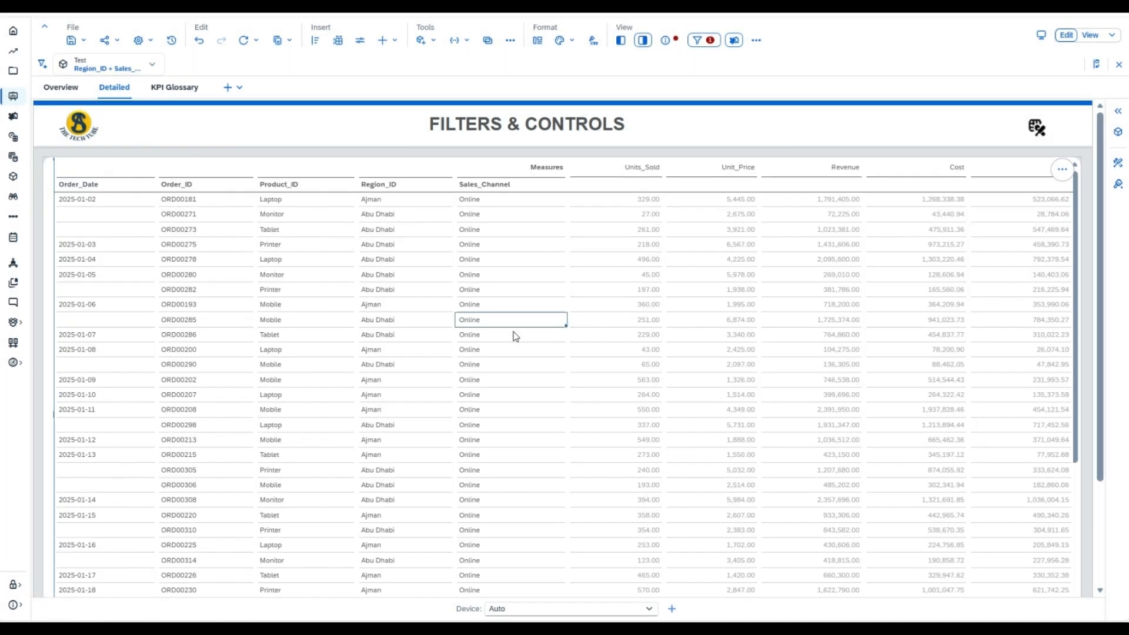
left_click(469, 202)
left_click(425, 207)
left_click(419, 217)
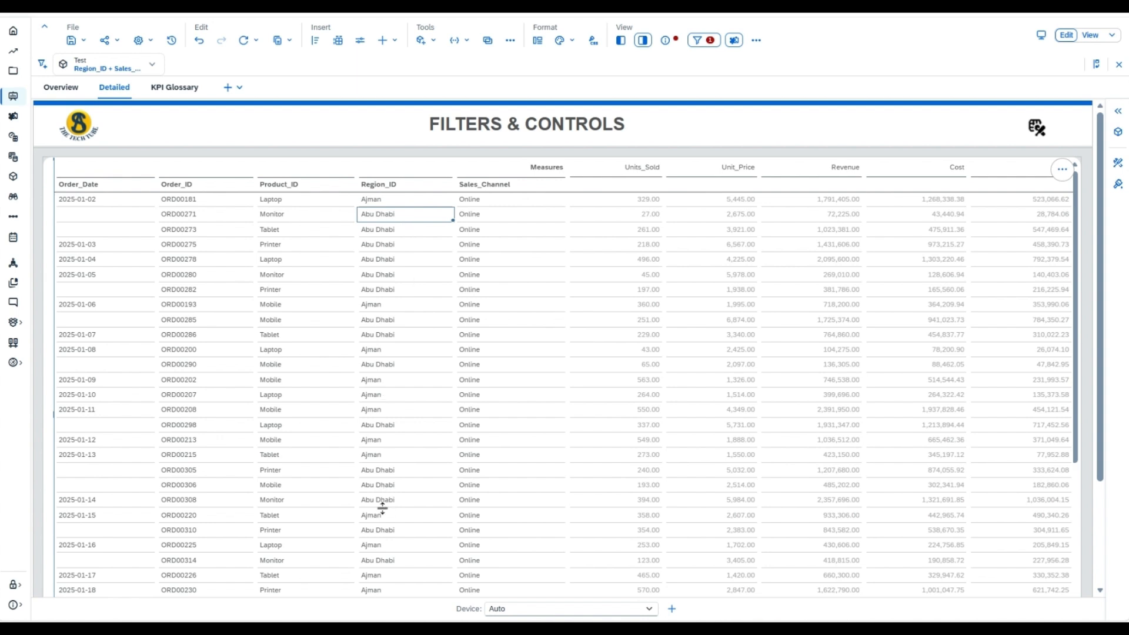
Edit the Test filter to use AND - Exclude when all conditions are satisfied, apply it, and check the remaining orders
left_click(97, 70)
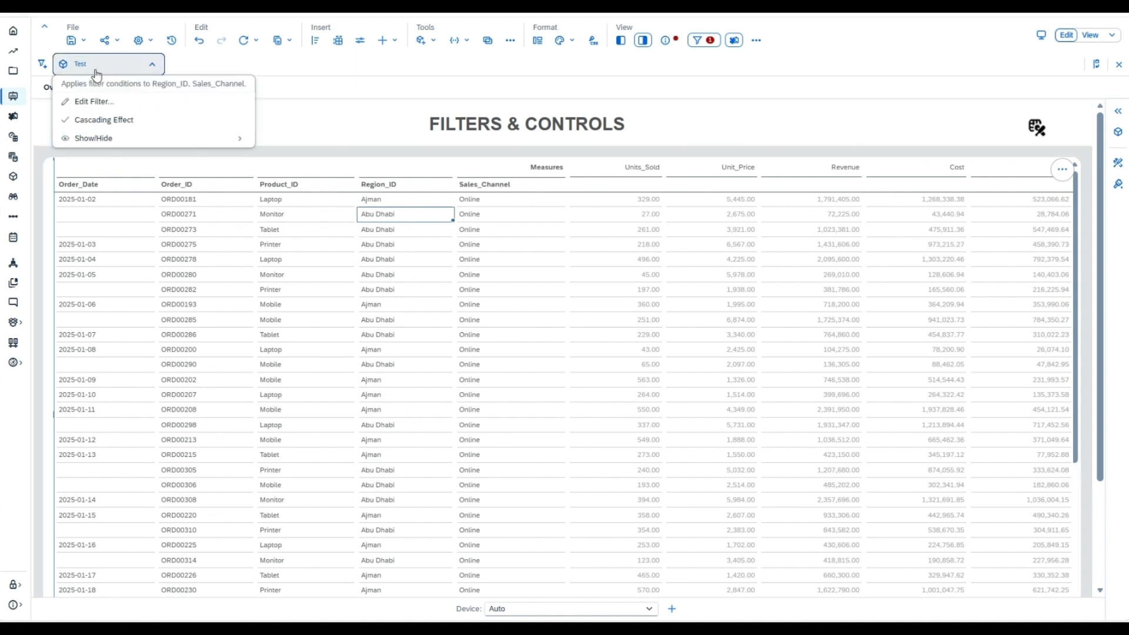
left_click(97, 103)
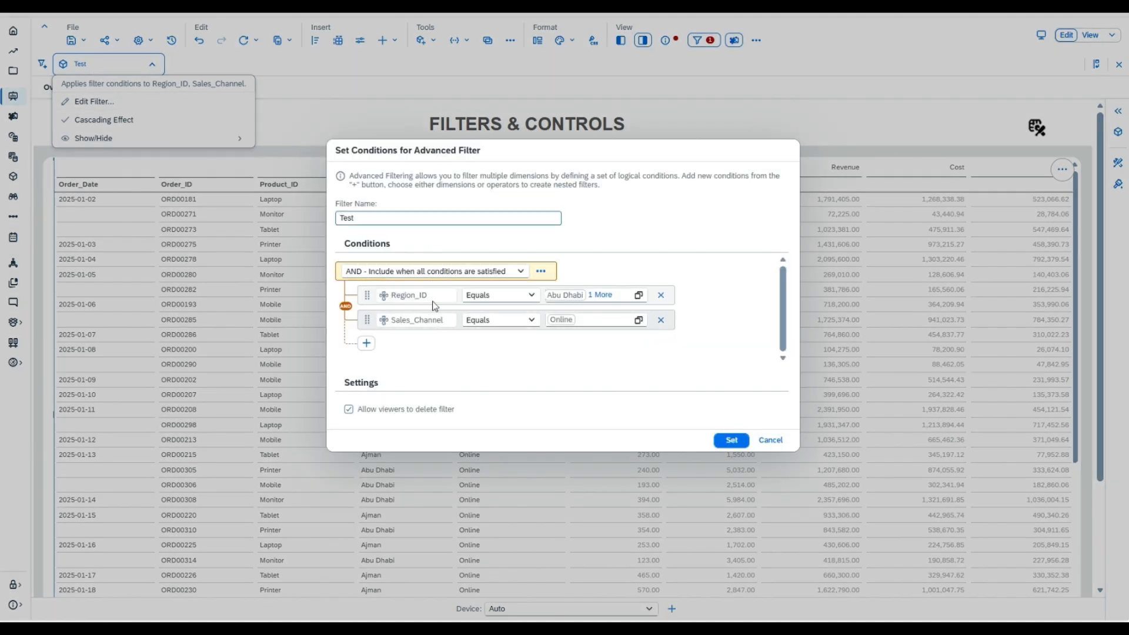
left_click(464, 272)
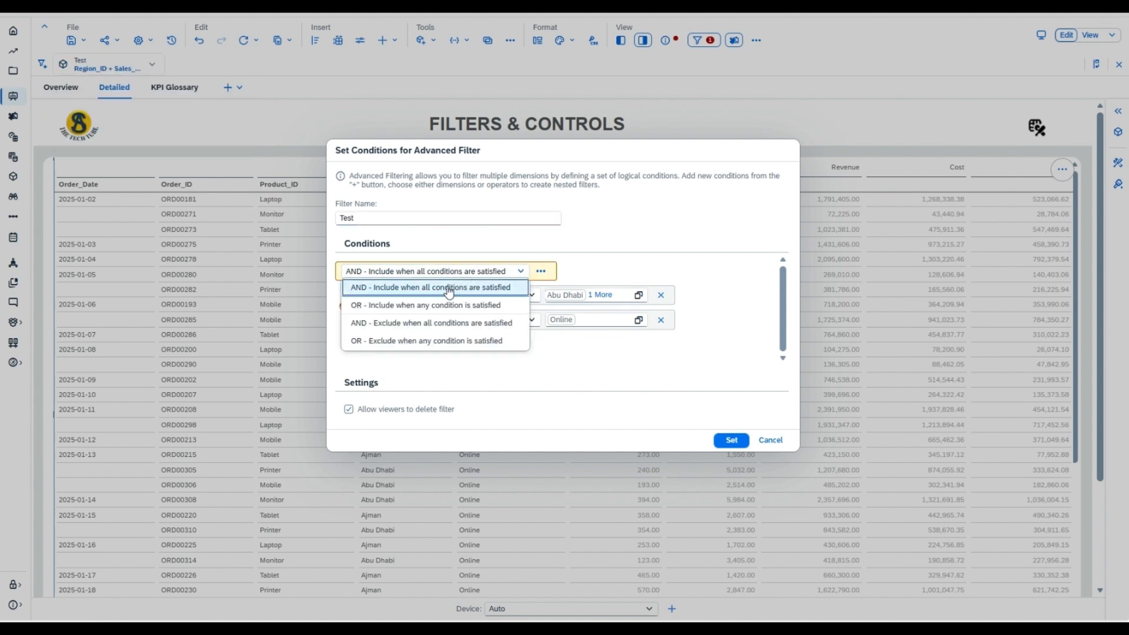
left_click(430, 329)
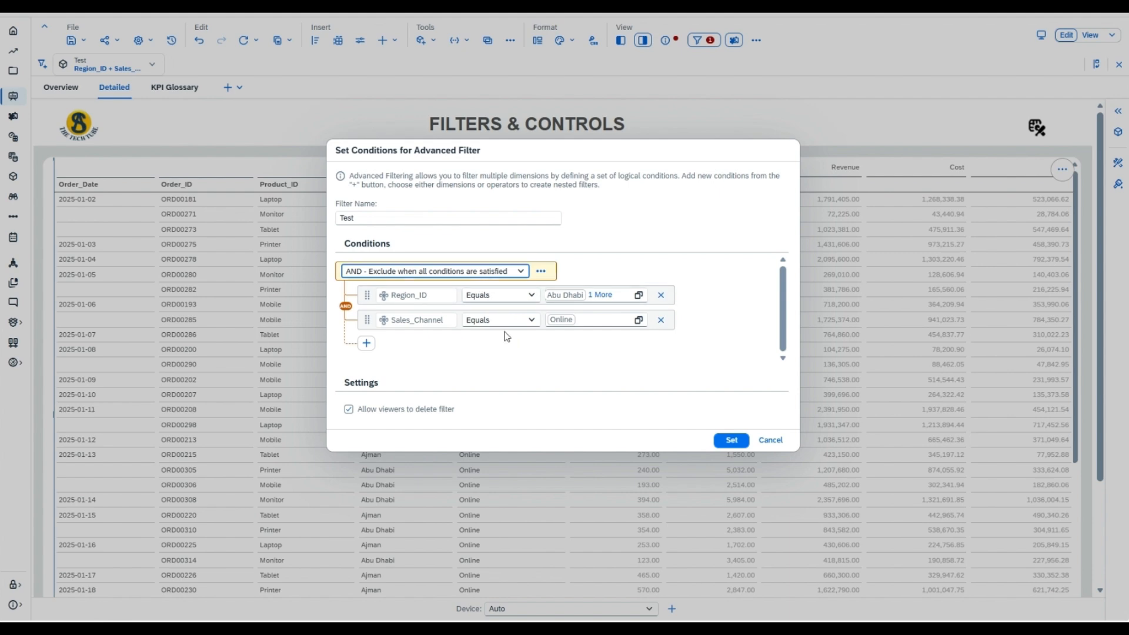
left_click(732, 444)
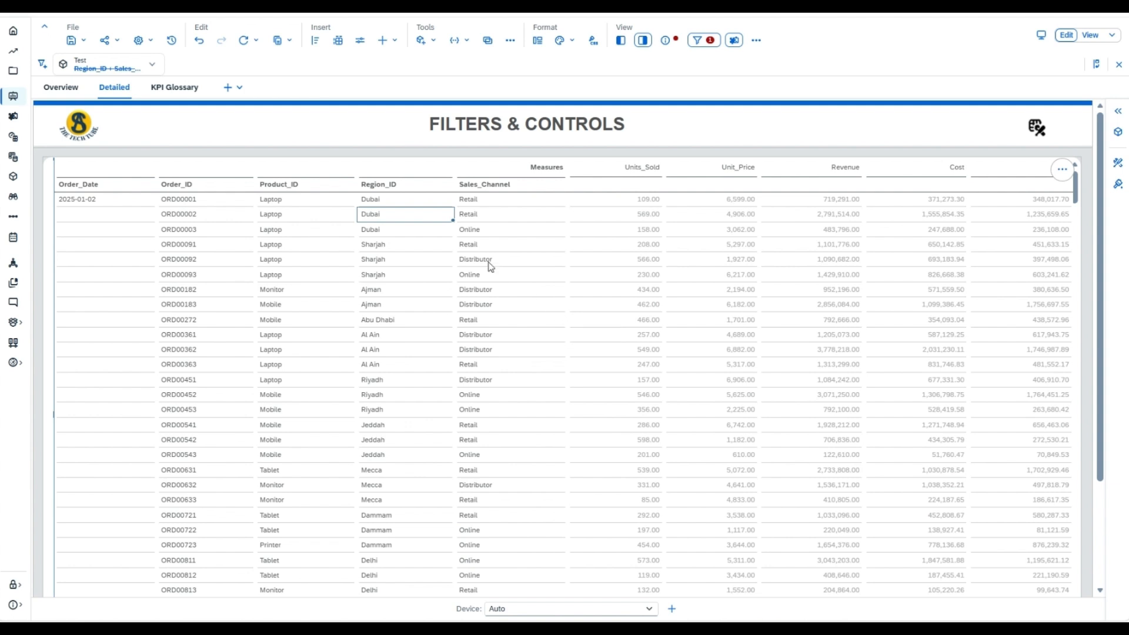
left_click(487, 411)
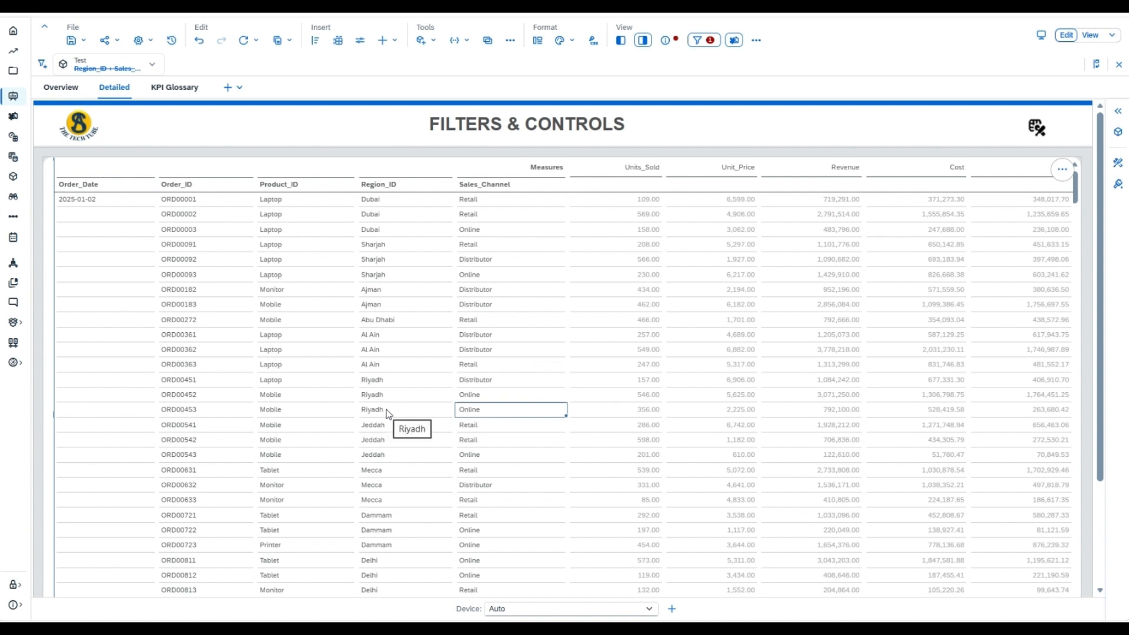
Check a remaining Riyadh order sold Online, and switch the Test filter to OR - Exclude when any condition is satisfied
left_click(428, 411, "shift")
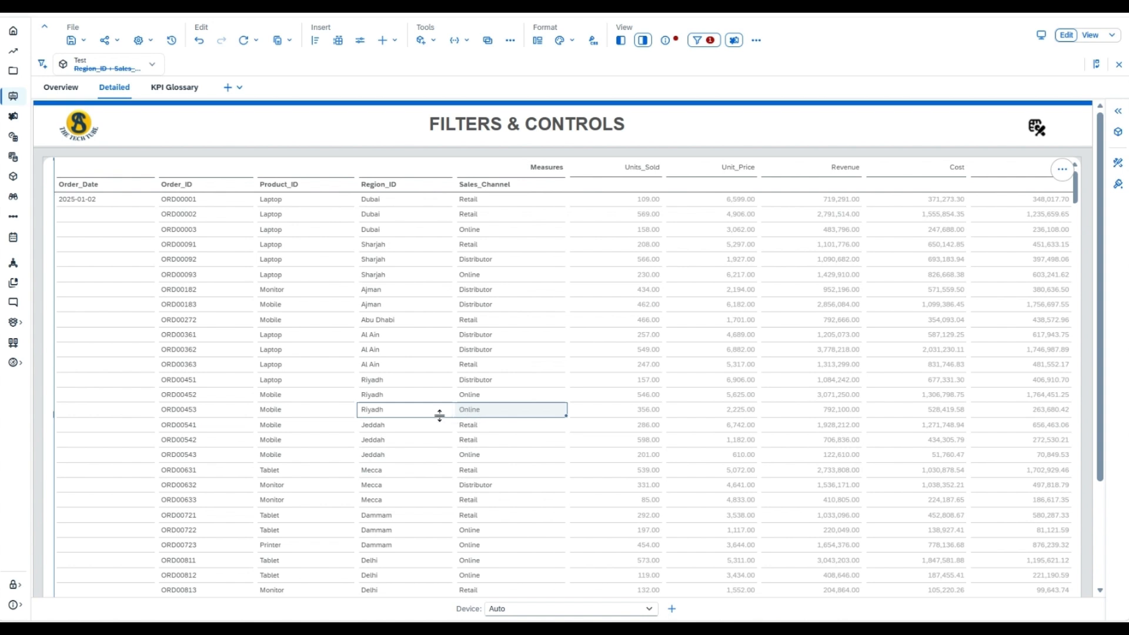
left_click(464, 413)
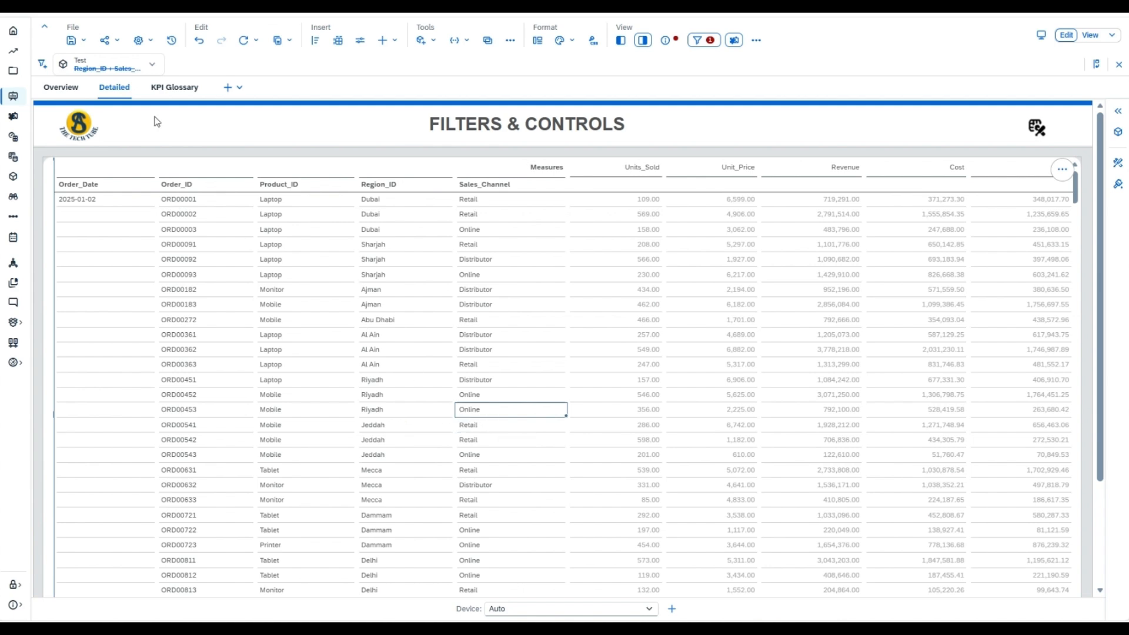
left_click(97, 66)
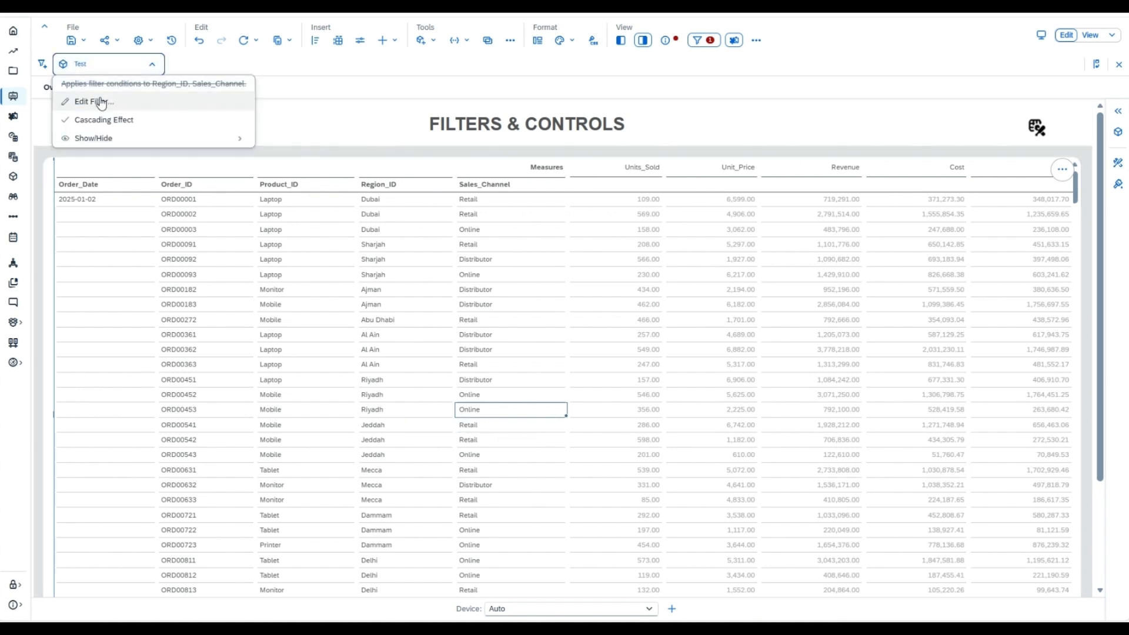
left_click(113, 111)
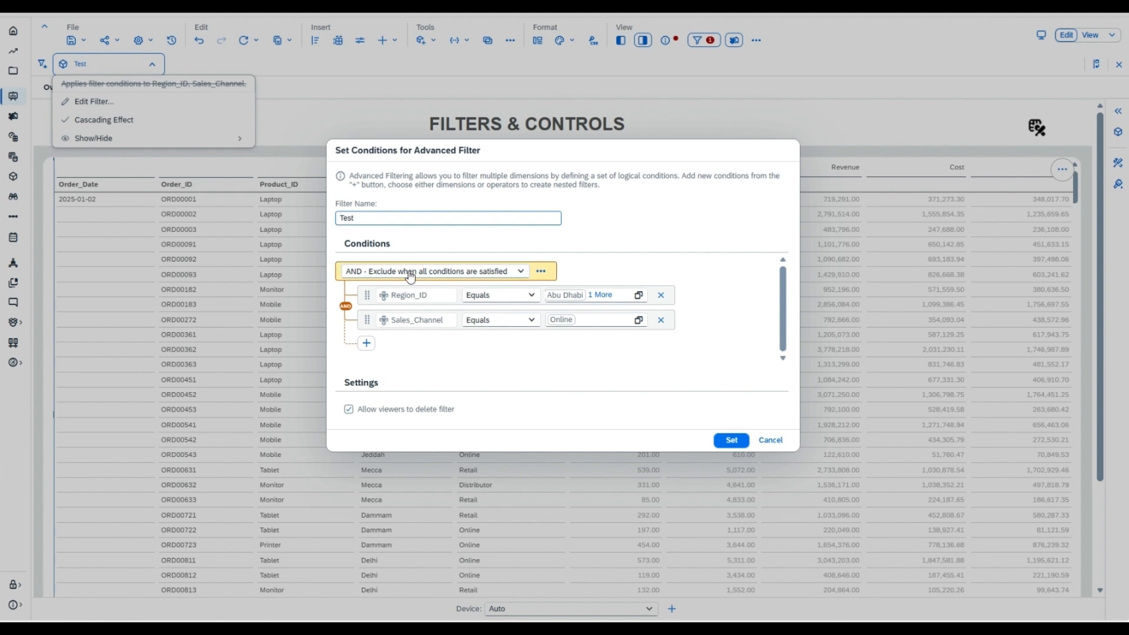
left_click(423, 271)
left_click(426, 341)
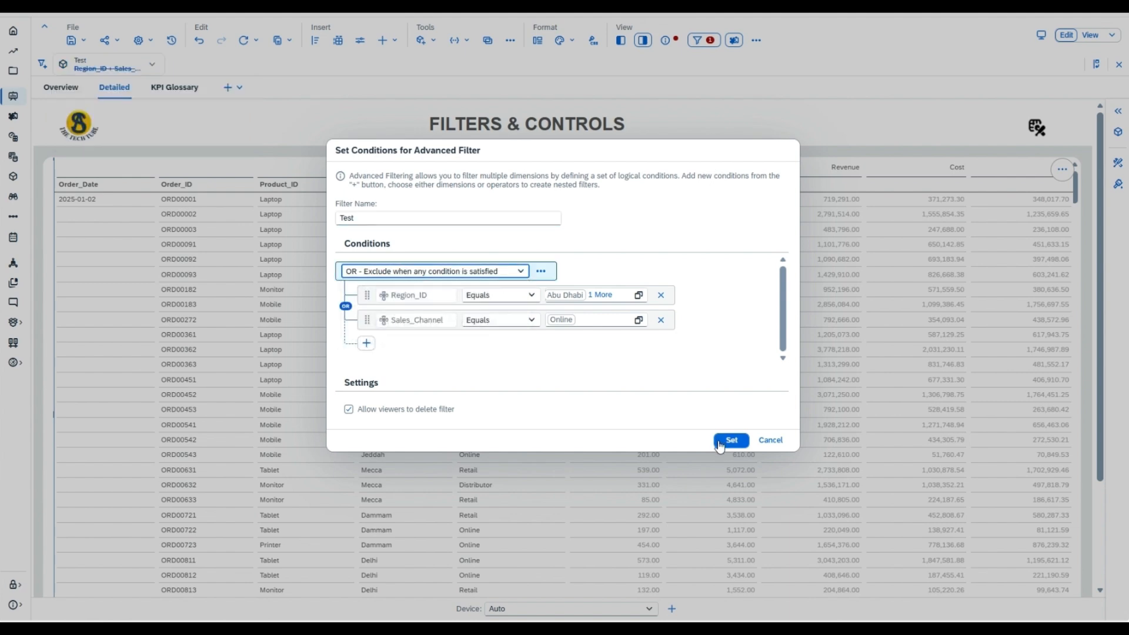
left_click(731, 441)
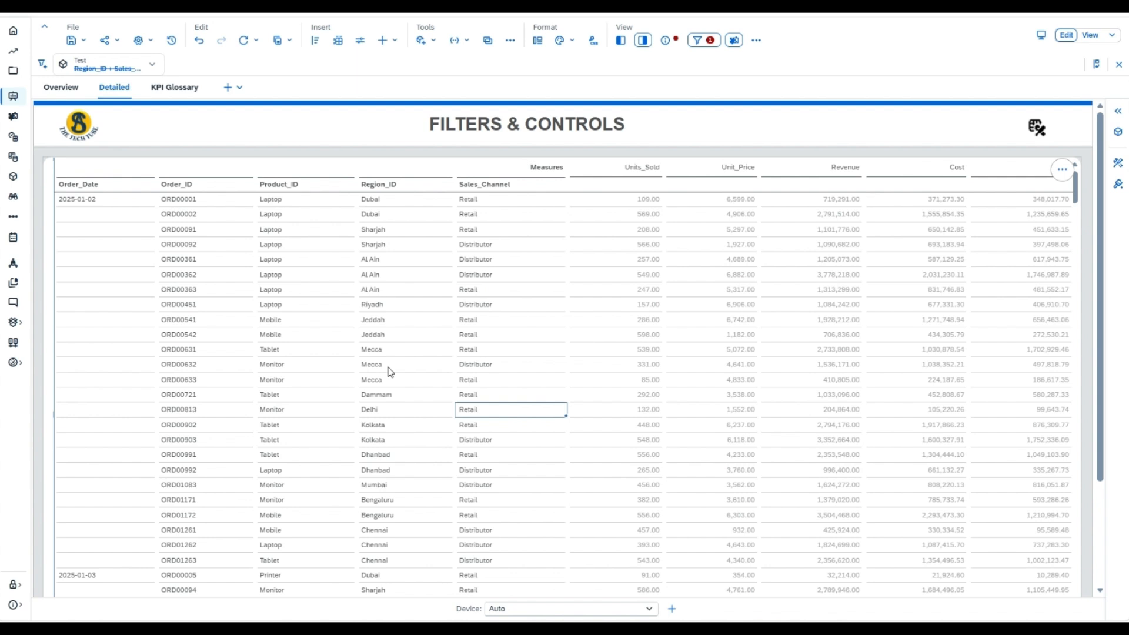
Try adding an AND - Include operator to the Test filter's conditions, with another AND - Include operator nested inside it
left_click(91, 71)
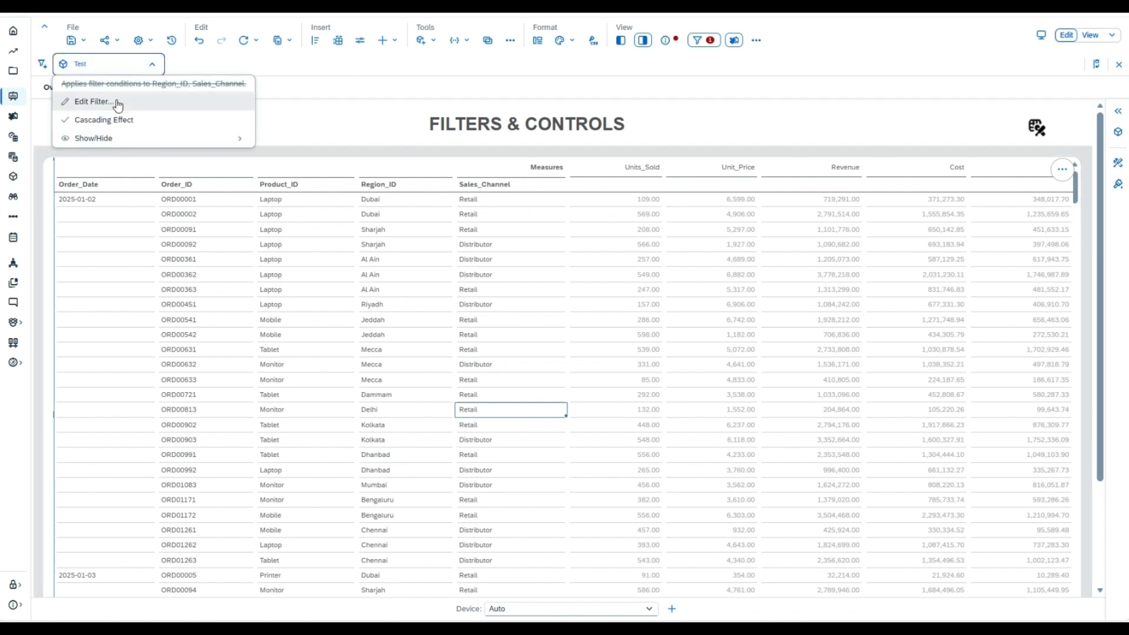
left_click(88, 102)
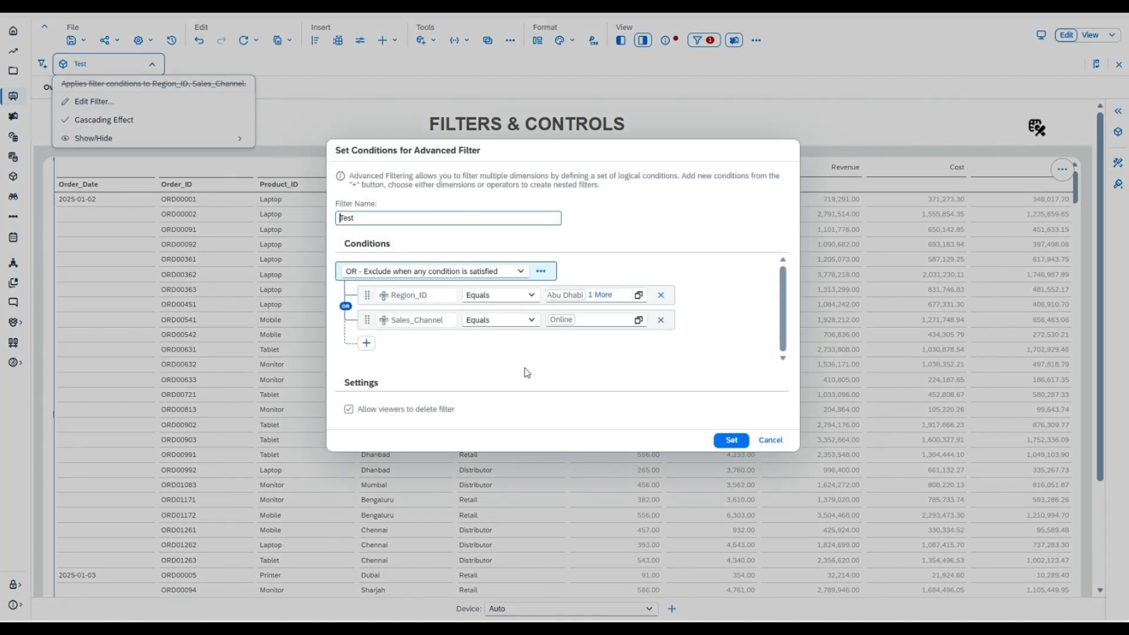
left_click(366, 343)
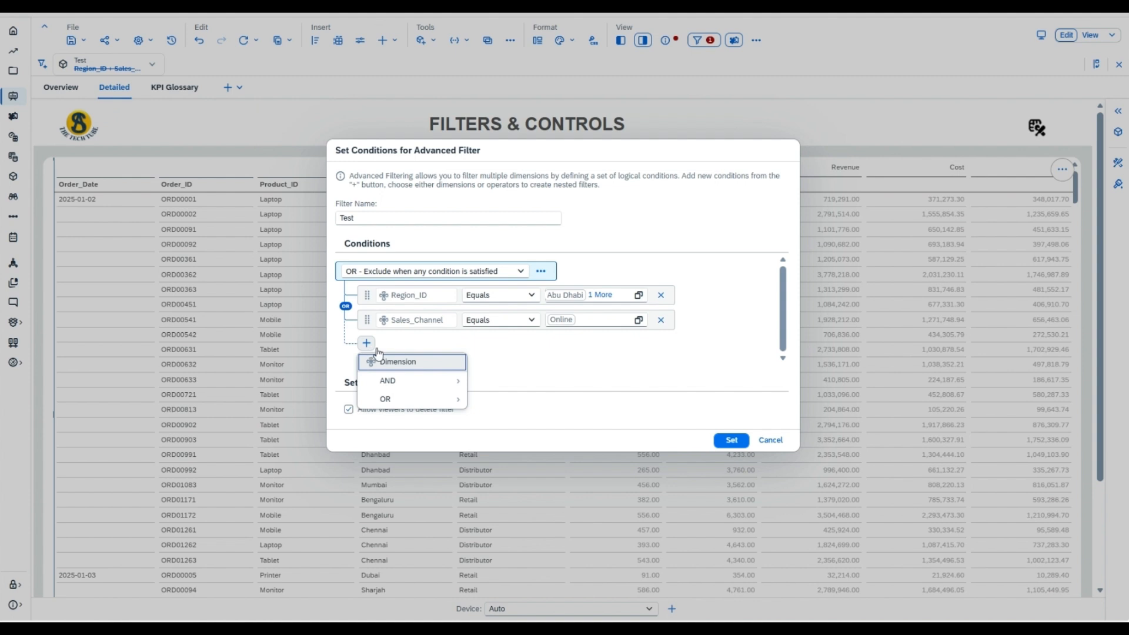
mouse_move(410, 385)
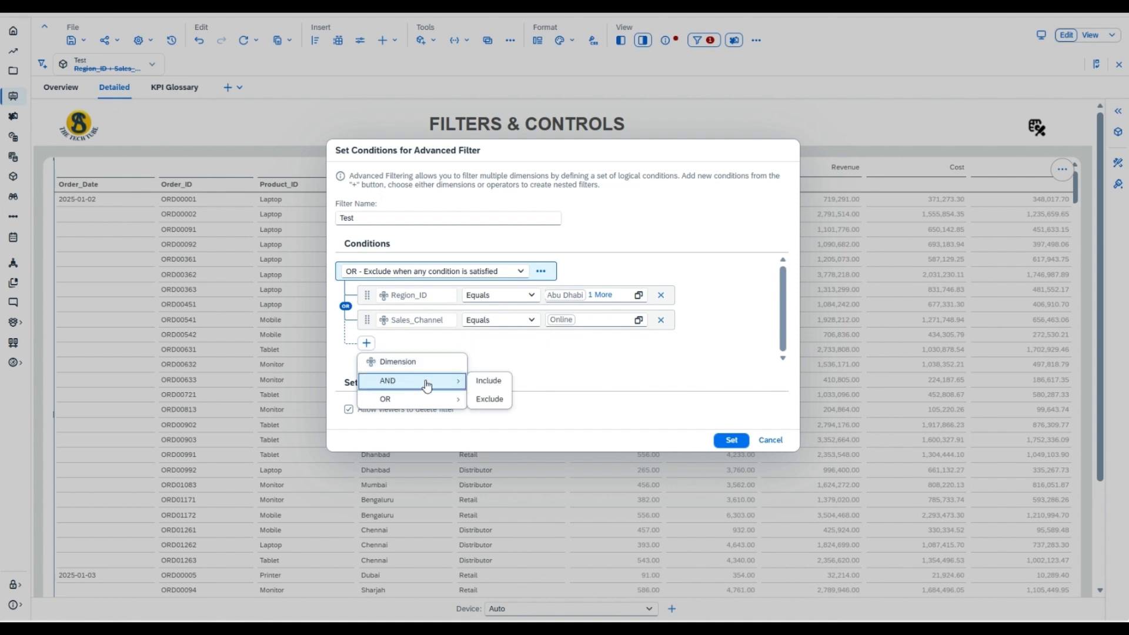
left_click(488, 381)
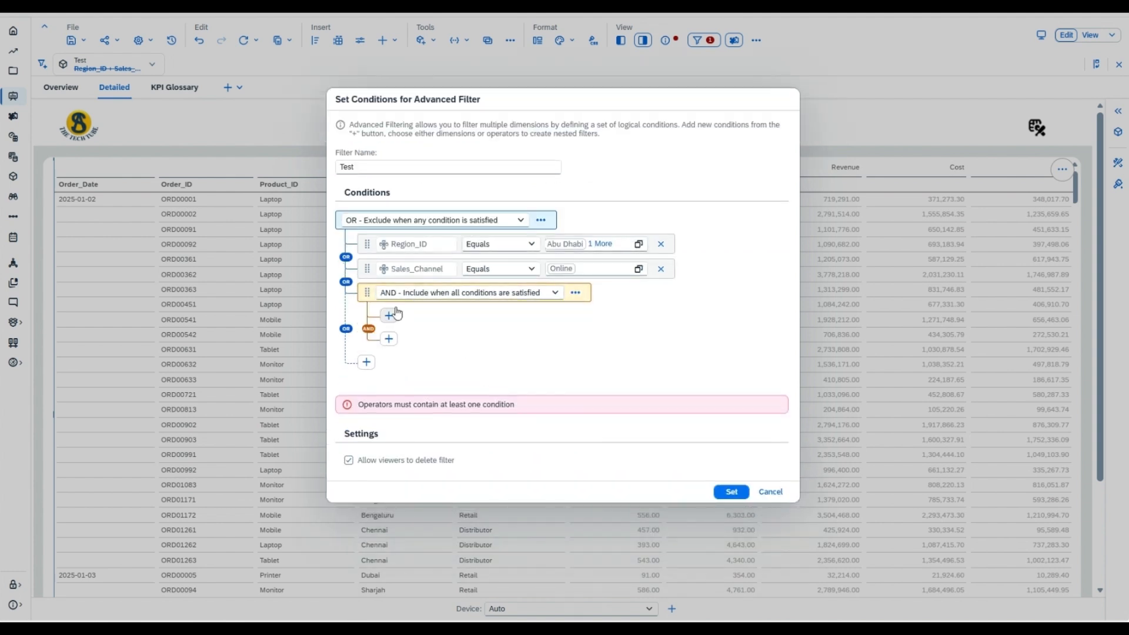
left_click(390, 317)
mouse_move(449, 354)
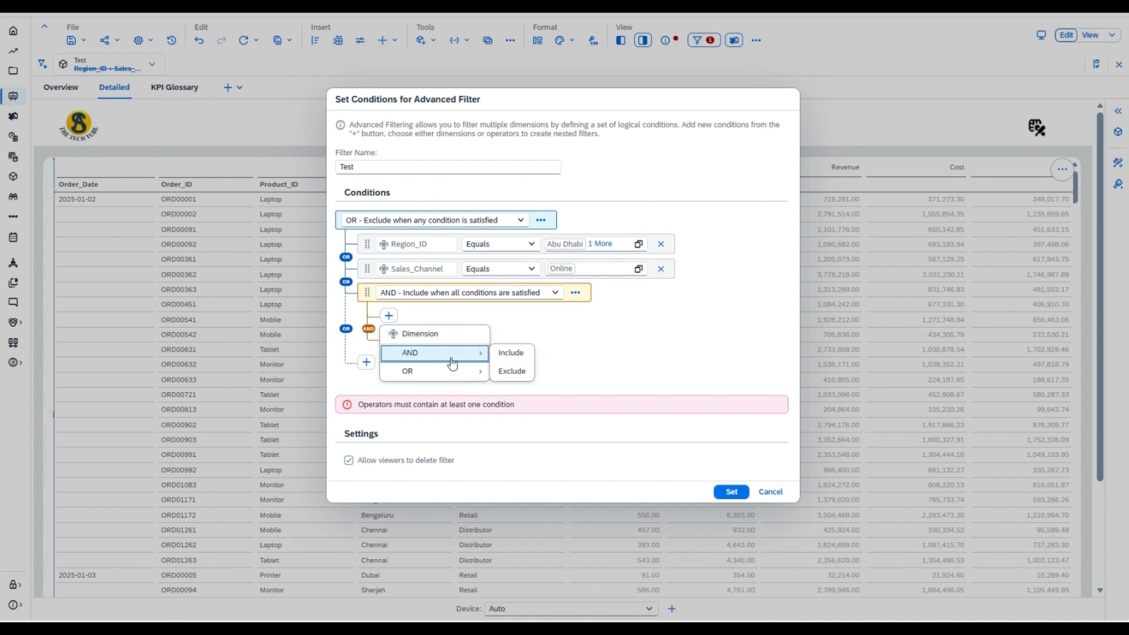
left_click(509, 354)
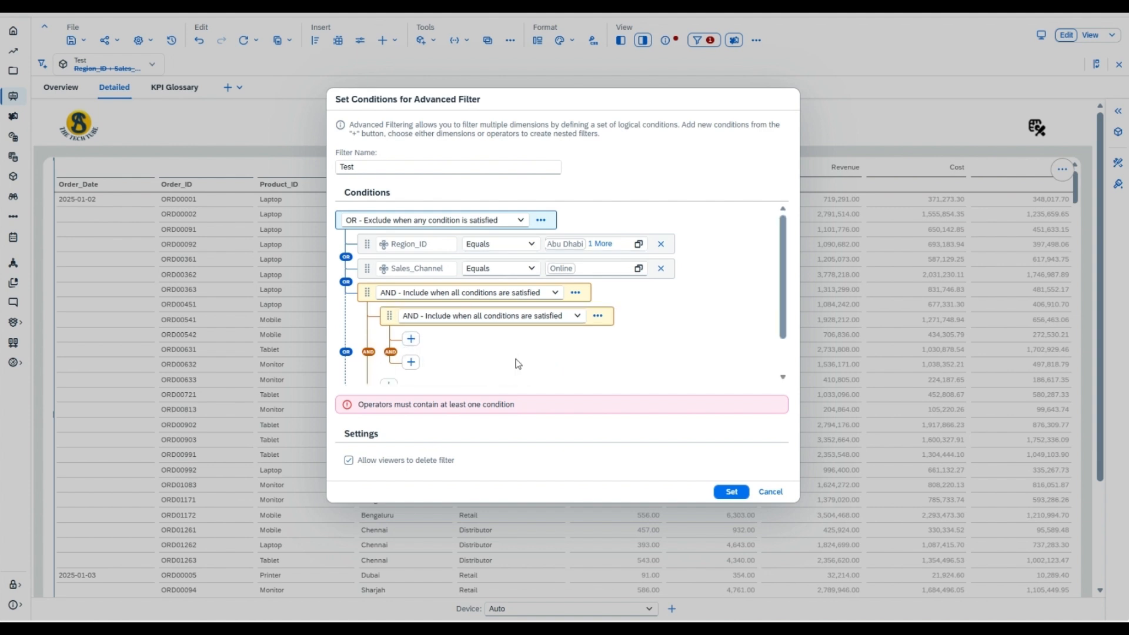
Review the nested operator structure in the Test filter and discard the edits
scroll(610, 356, "down", 1)
scroll(610, 355, "up", 1)
scroll(613, 357, "down", 1)
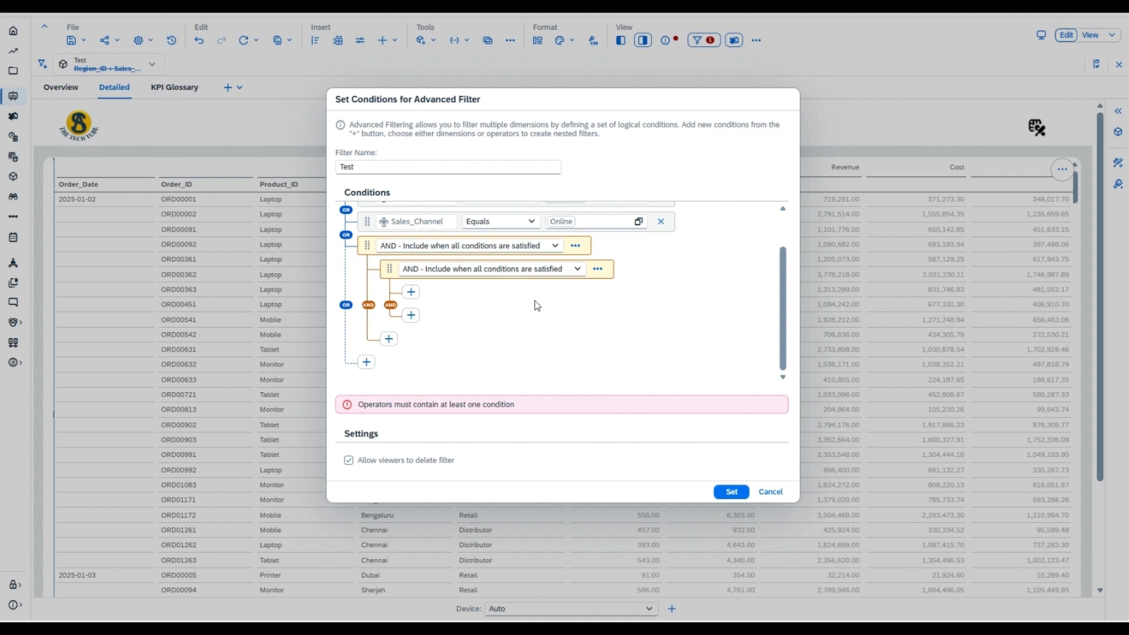
scroll(534, 305, "up", 1)
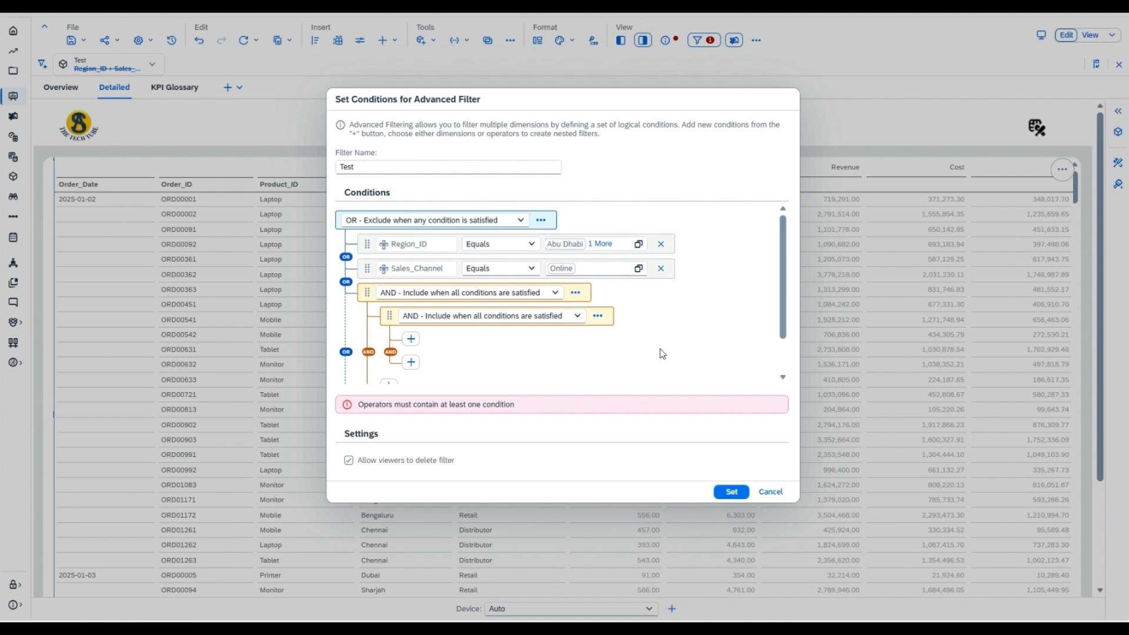
left_click(769, 492)
left_click(769, 493)
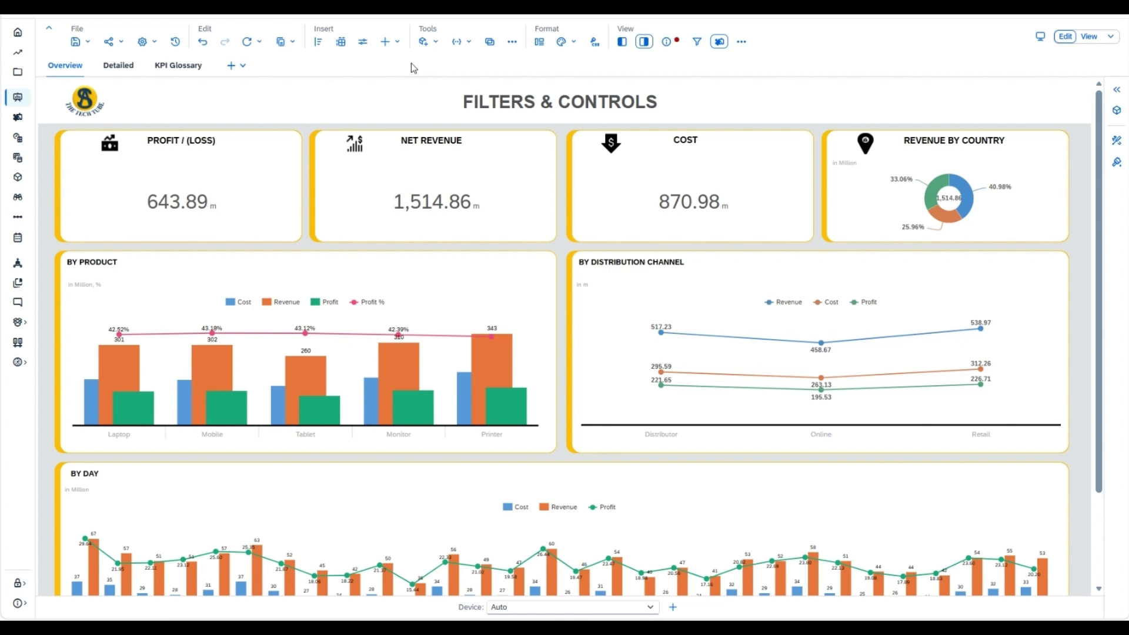
Insert a page filter on the Overview page and place it in the header between the logo and the title
left_click(362, 46)
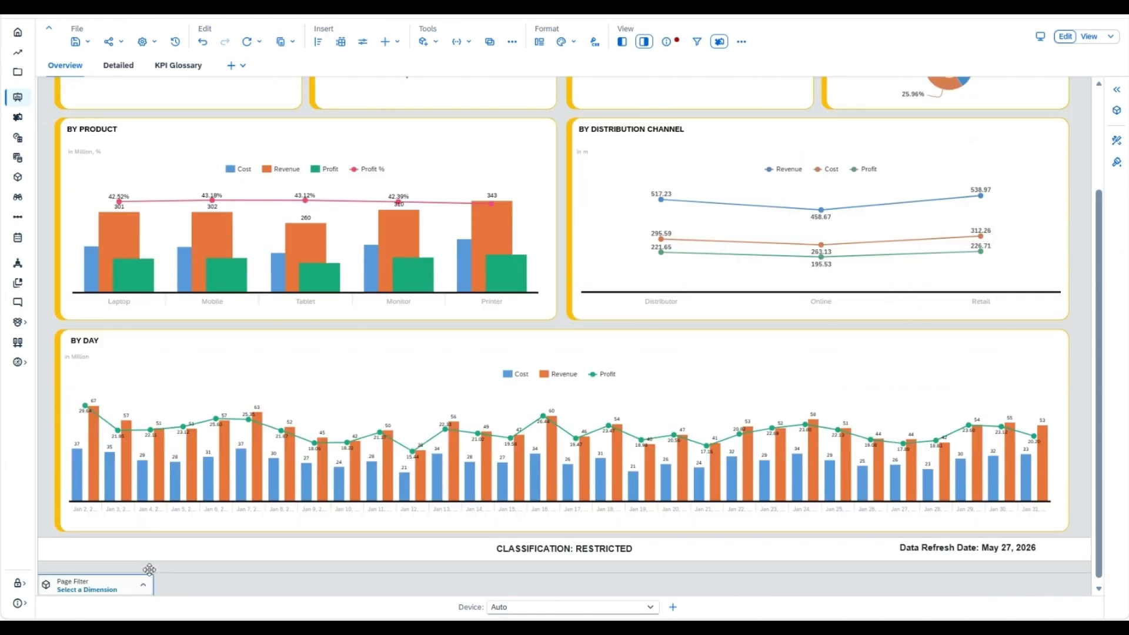
left_click(131, 584)
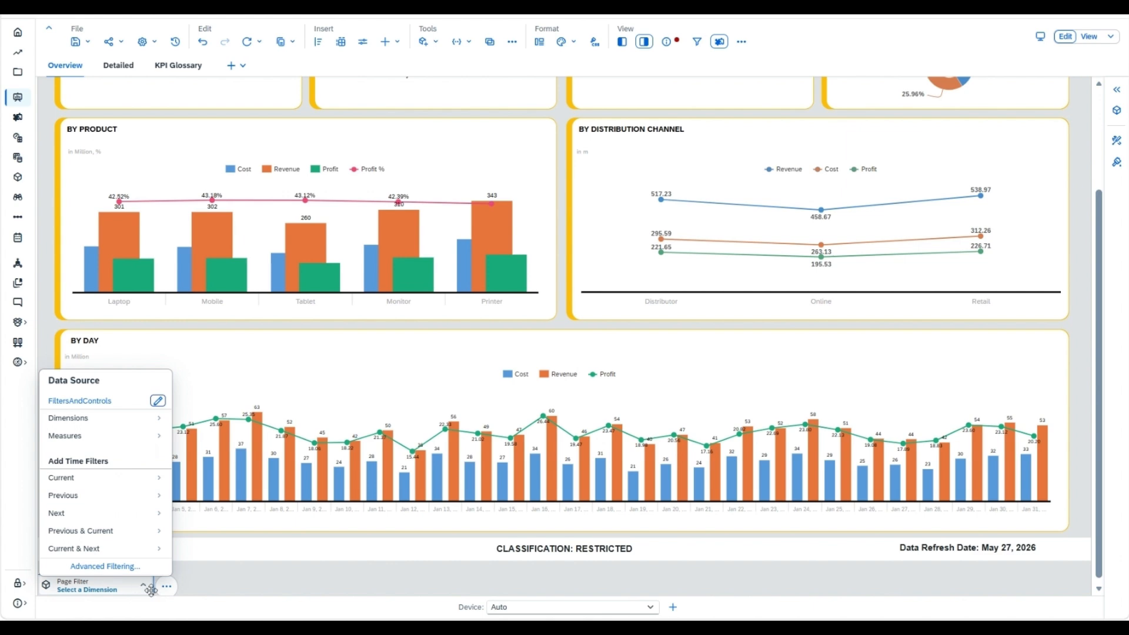
left_click_drag(263, 278, 225, 96)
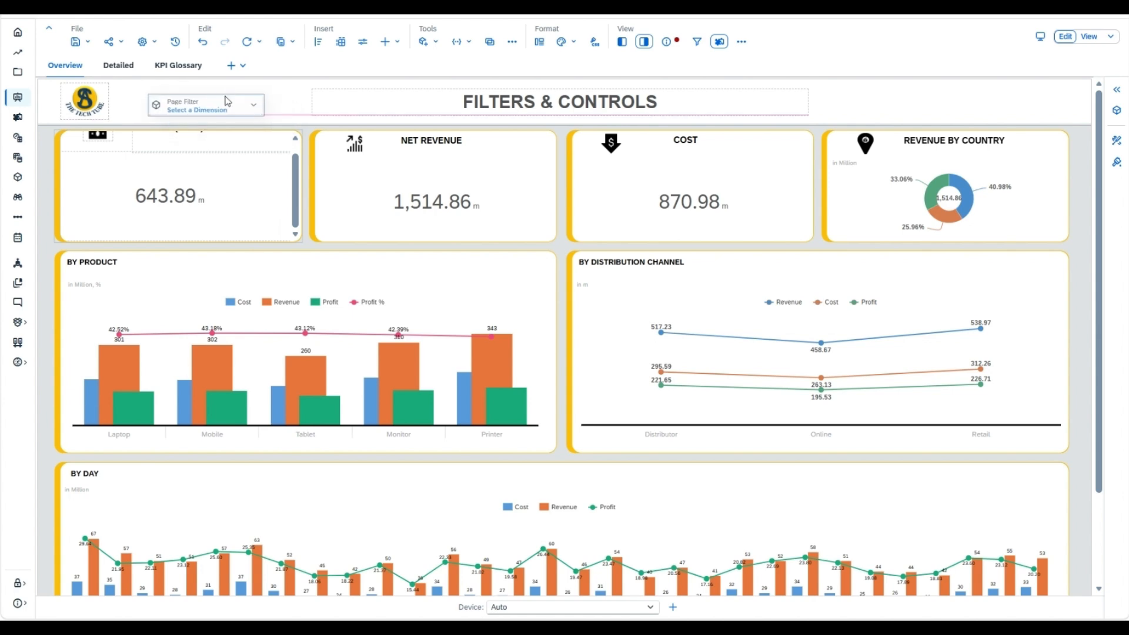
Set the page filter in the header to filter Sales_Channel by member, with all members selected
left_click(252, 107)
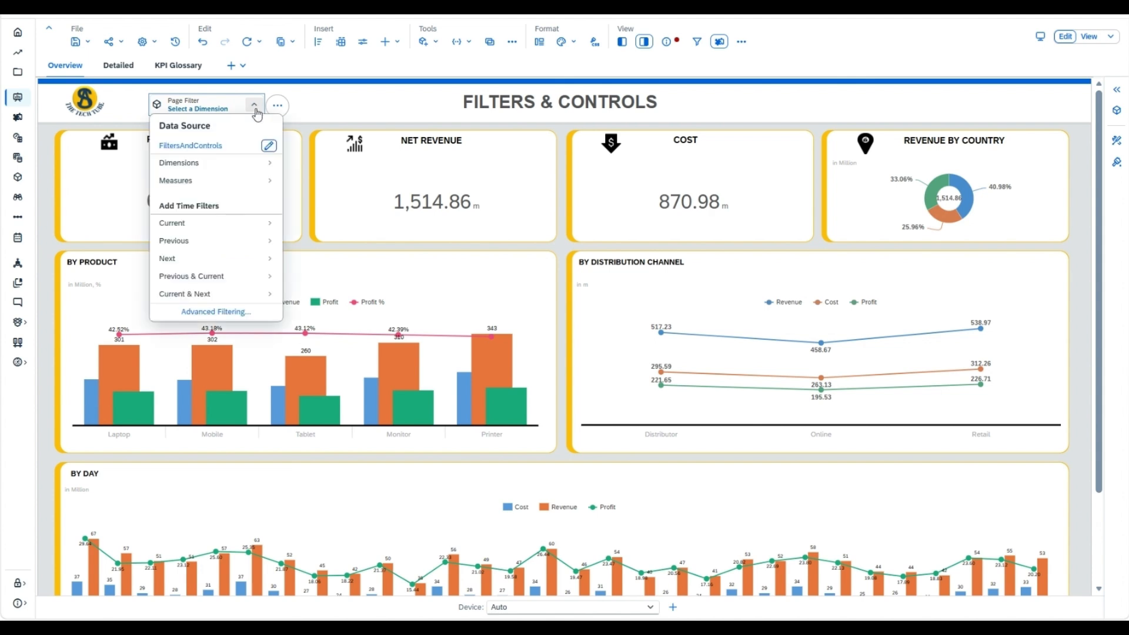
mouse_move(215, 145)
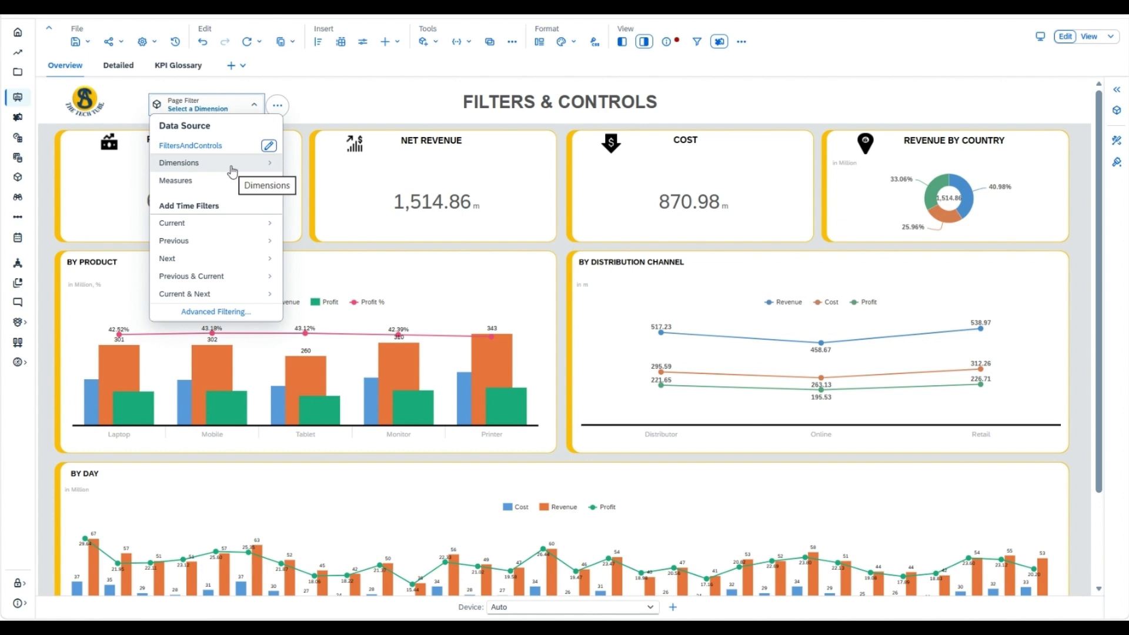
left_click(219, 167)
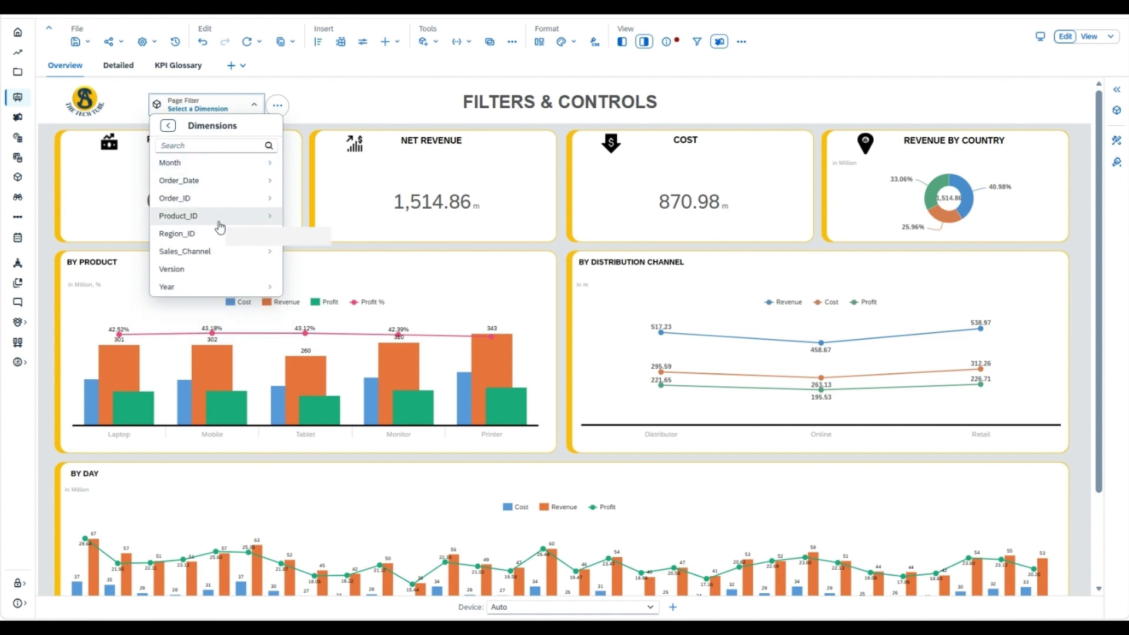
mouse_move(218, 257)
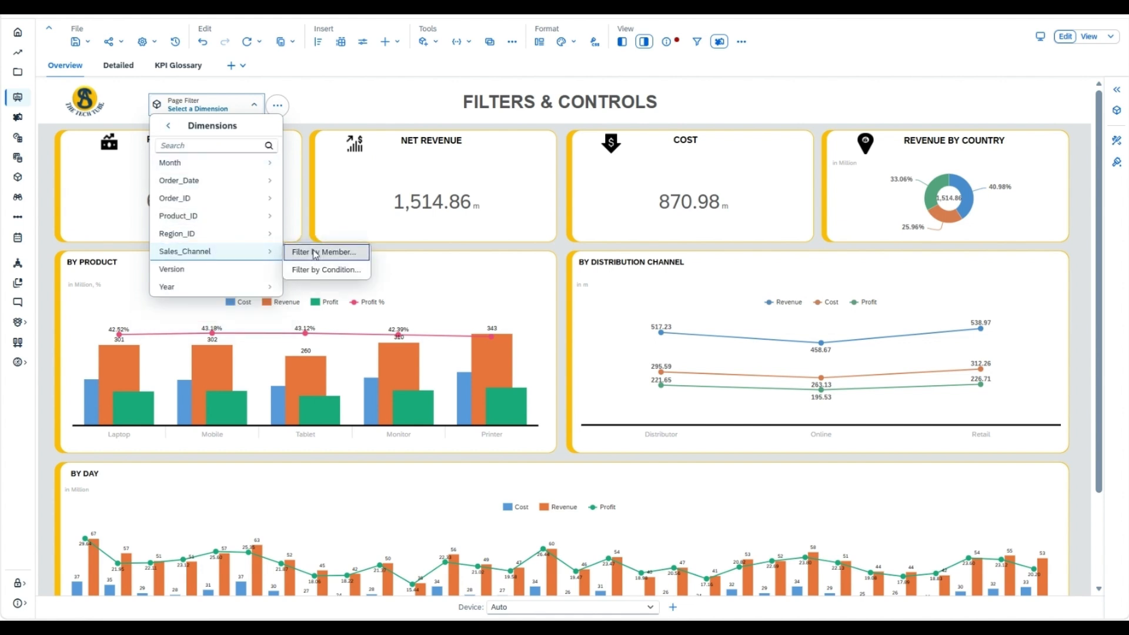
left_click(327, 249)
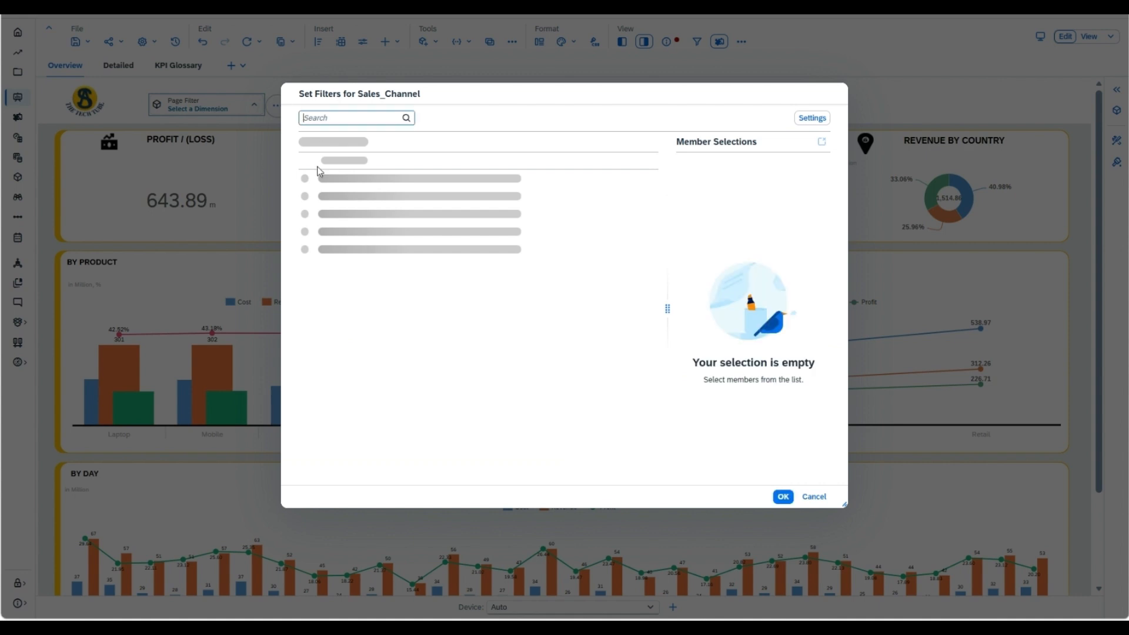
left_click(307, 177)
left_click(788, 499)
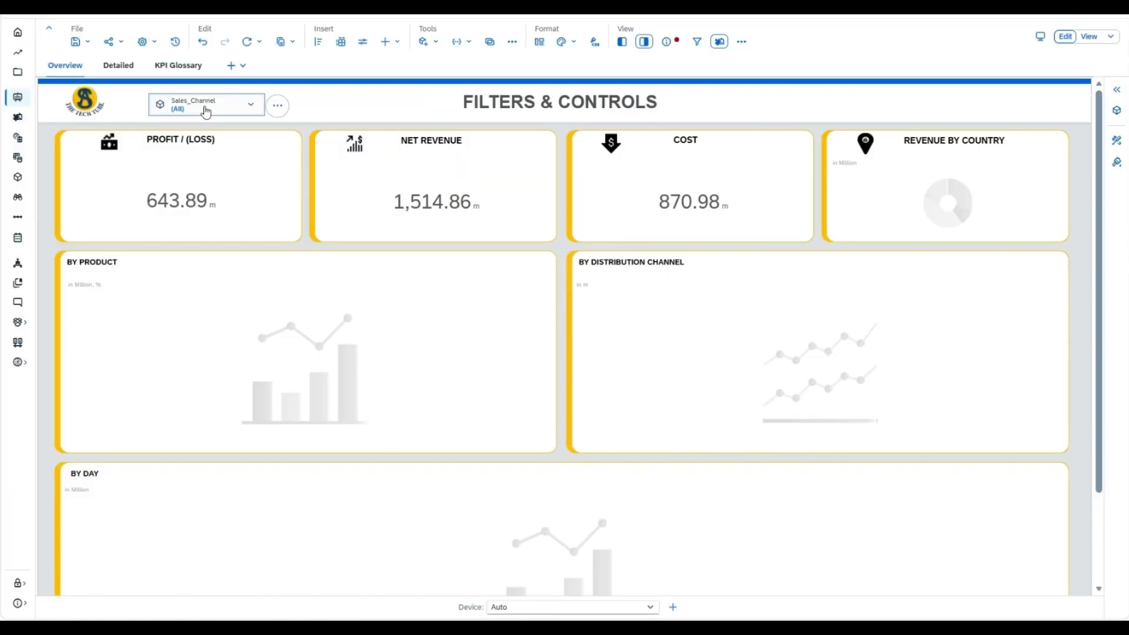
Restrict the Sales_Channel page filter to Online and check whether it affects the Detailed page
left_click(206, 112)
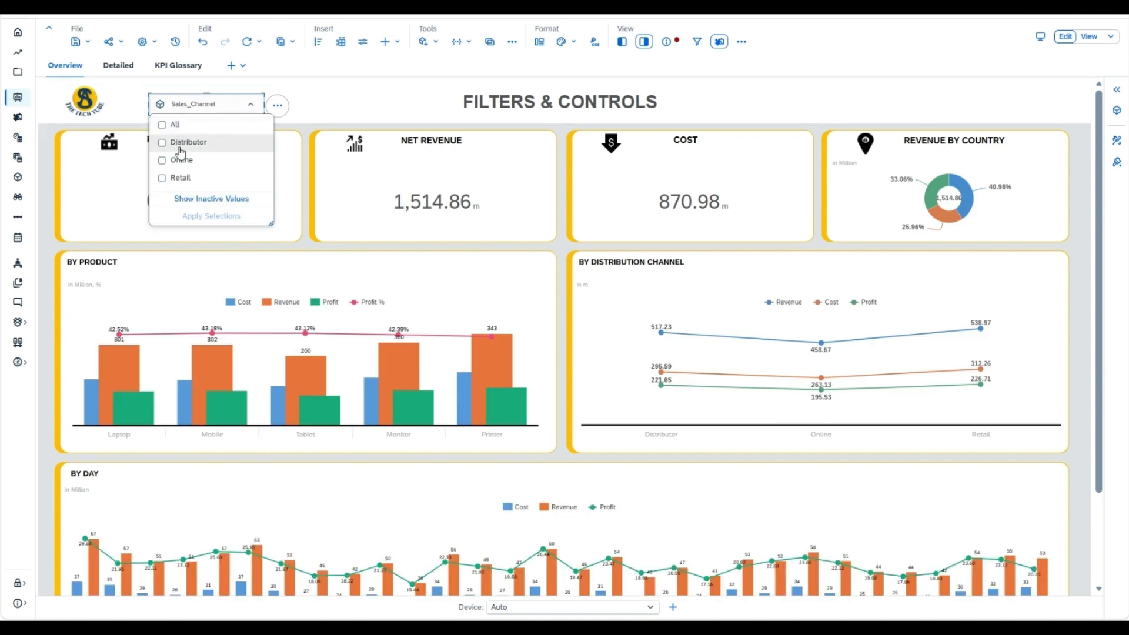
left_click(181, 160)
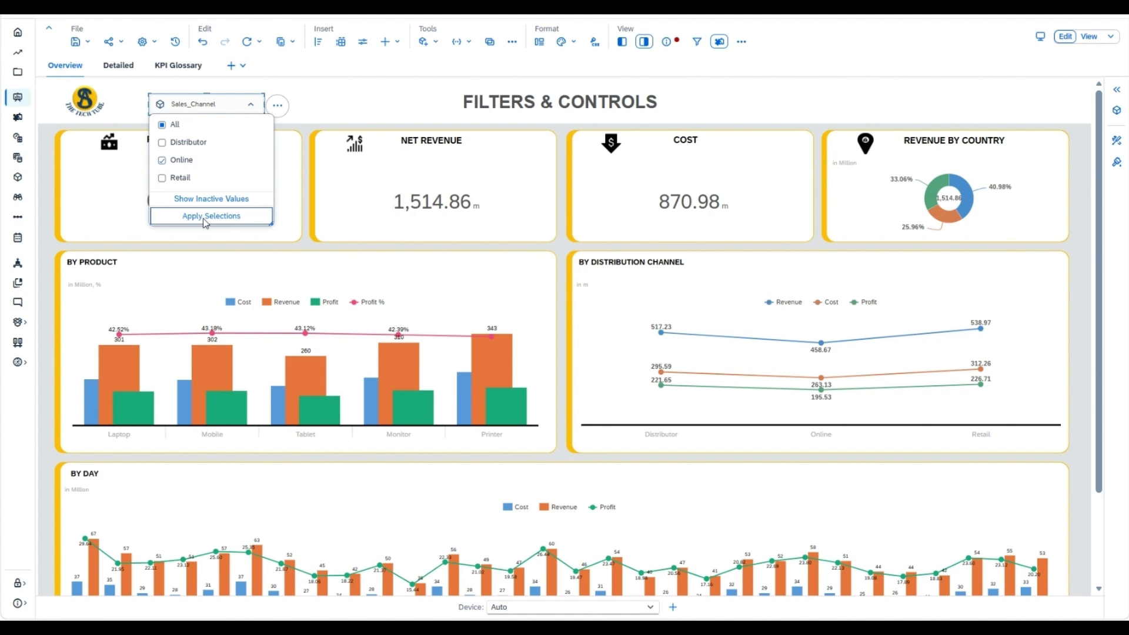
left_click(203, 218)
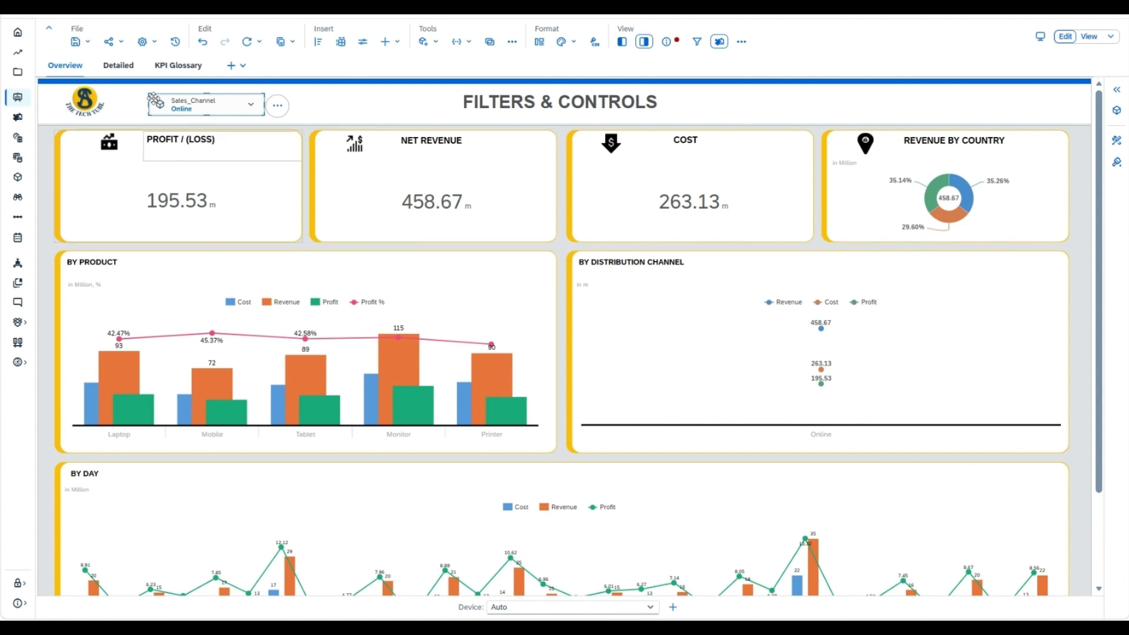
left_click(118, 66)
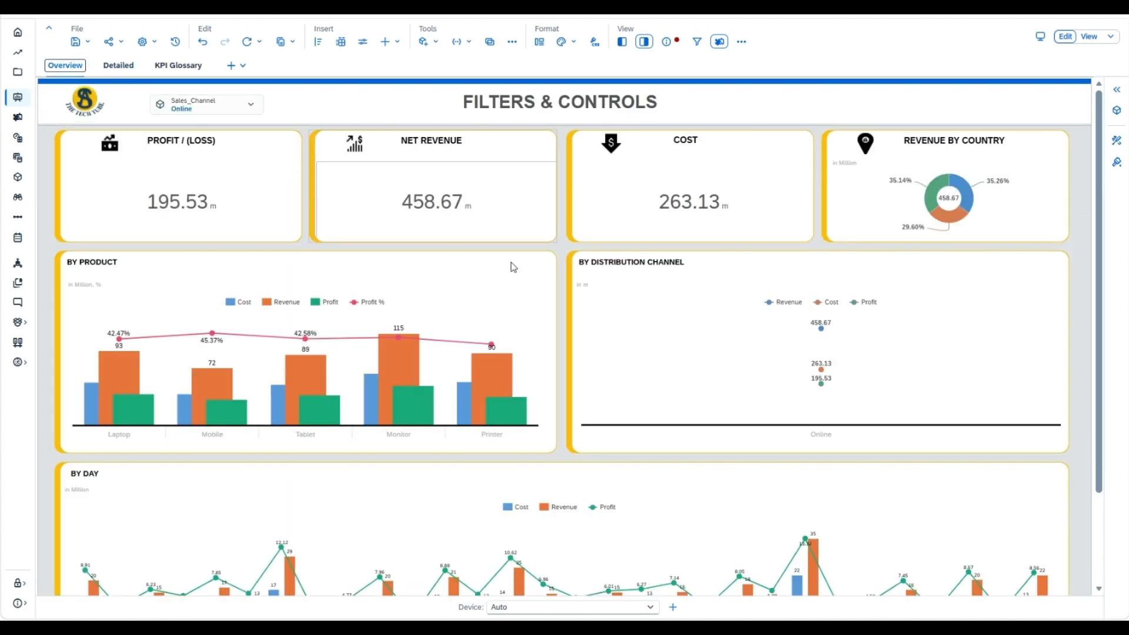
left_click(252, 112)
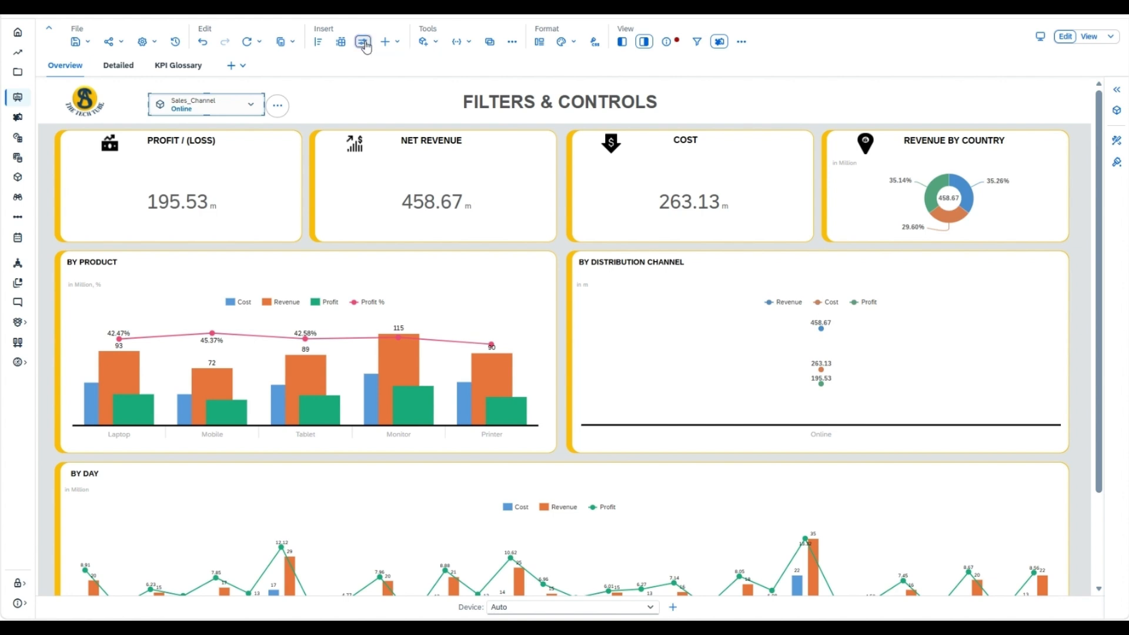
Insert a second page filter on the Overview page that filters Region_ID by member
left_click(364, 42)
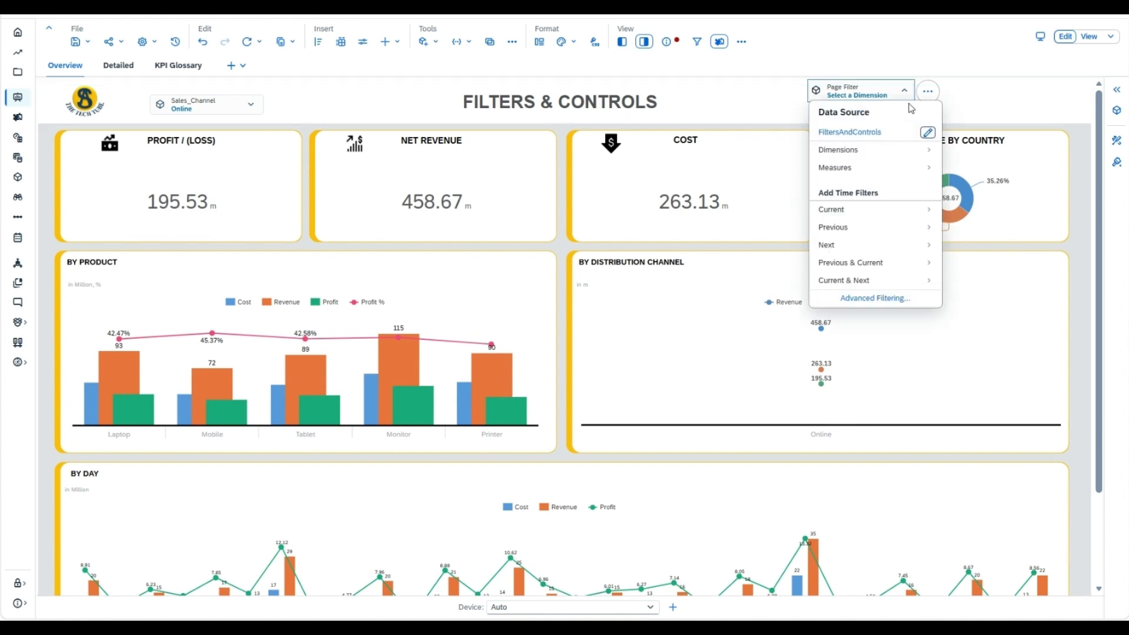
left_click(928, 93)
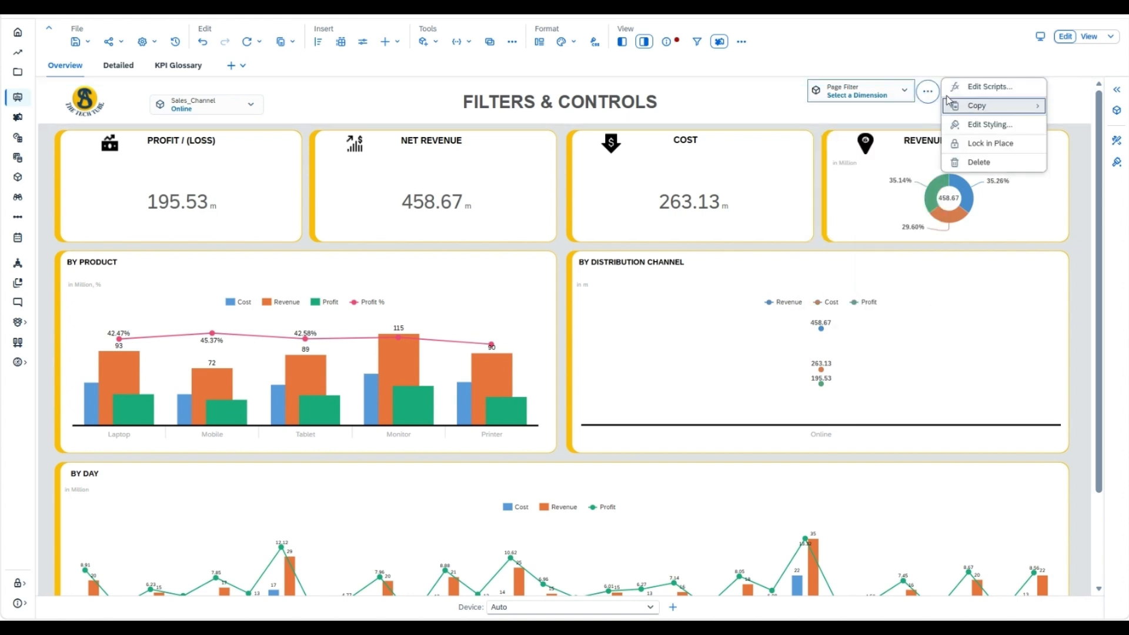
left_click(909, 92)
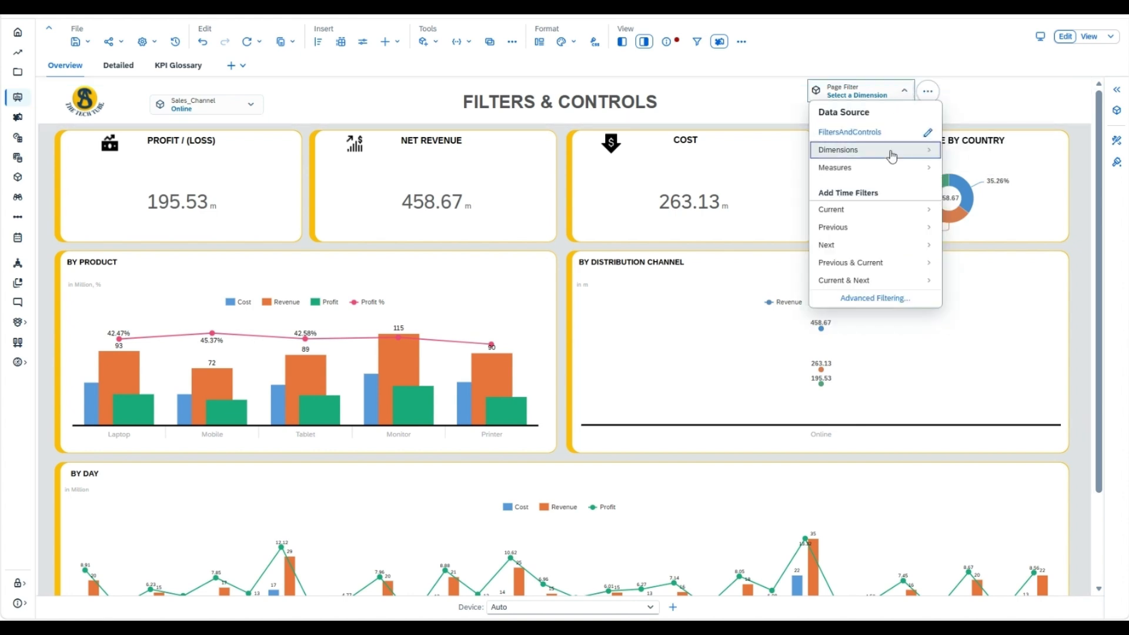
left_click(854, 148)
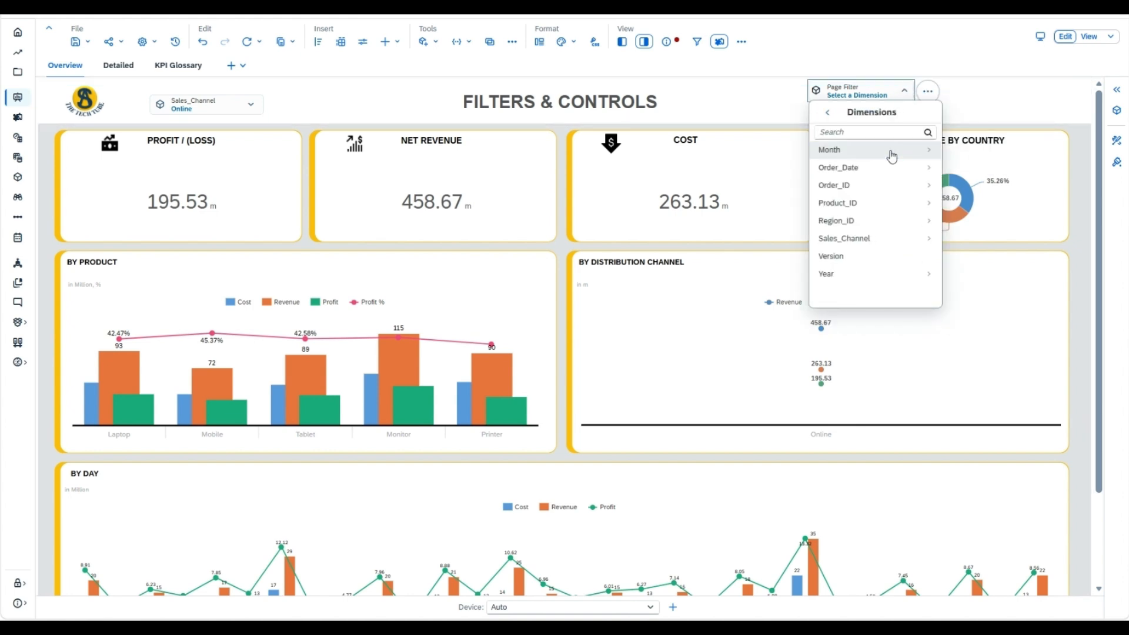
left_click(871, 220)
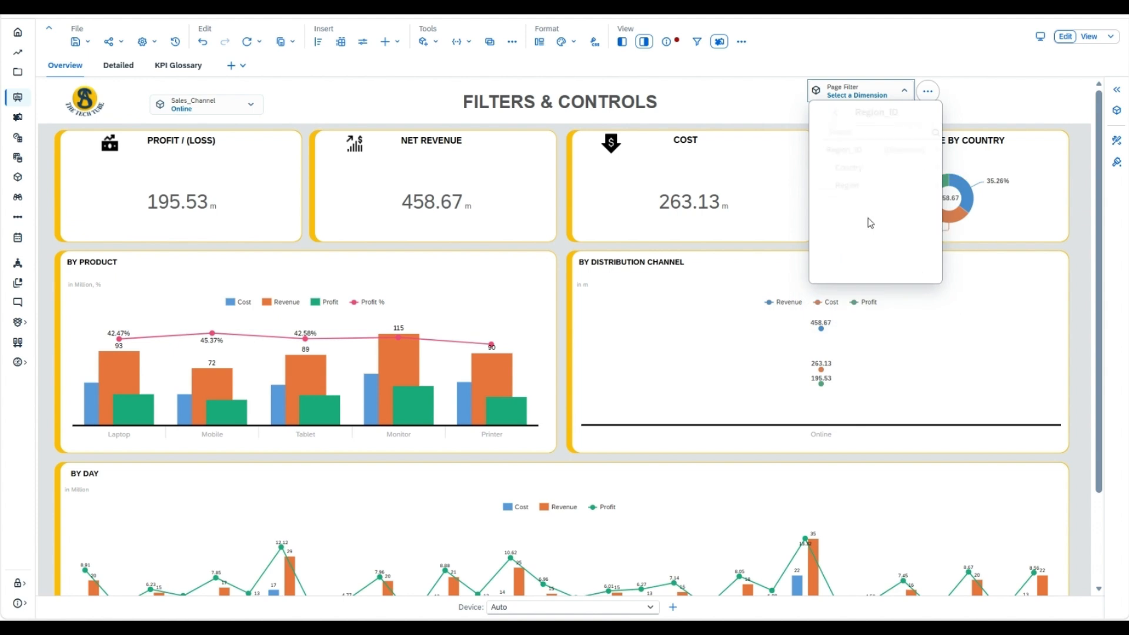
left_click(864, 150)
left_click(967, 150)
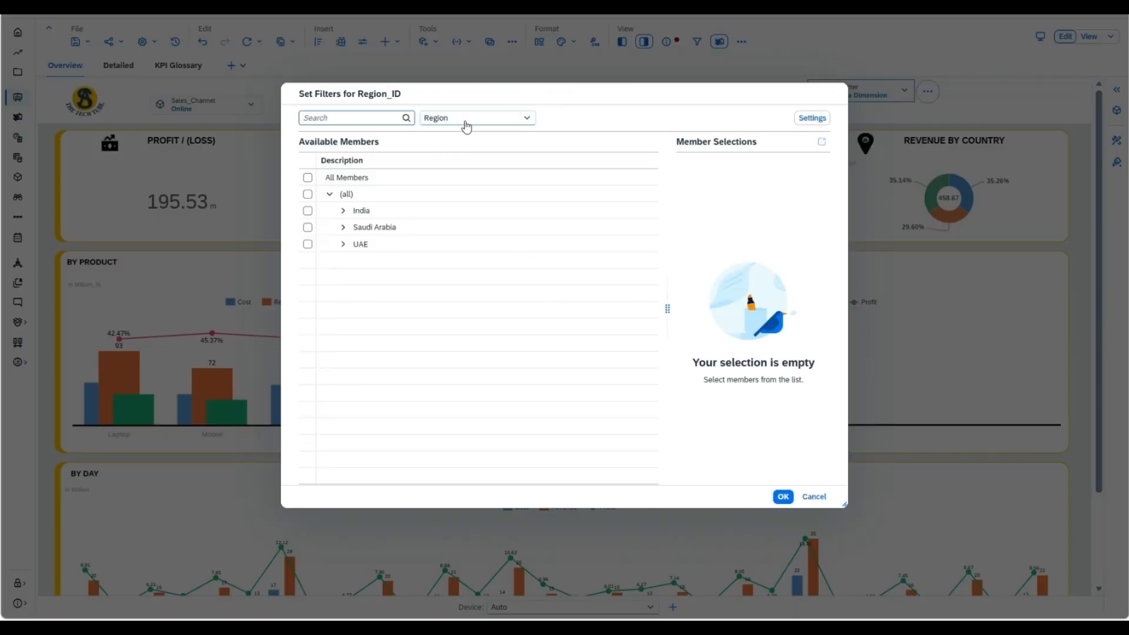
Select All Members in Flat Presentation for the Region_ID filter and place it in the header beside the Sales_Channel filter
left_click(467, 119)
left_click(462, 132)
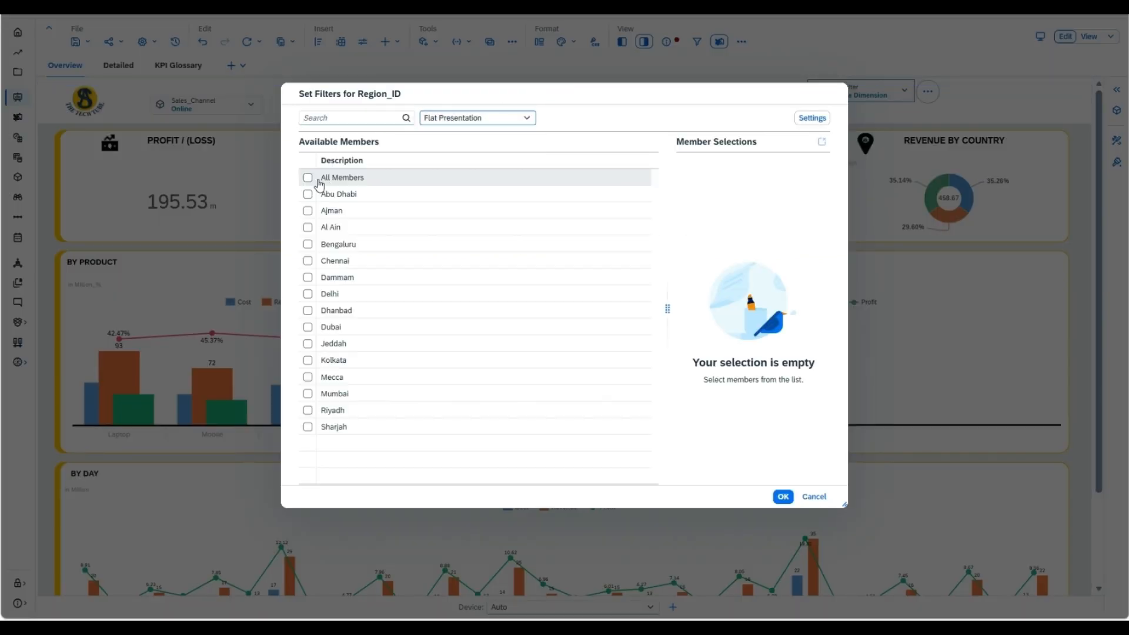
left_click(309, 179)
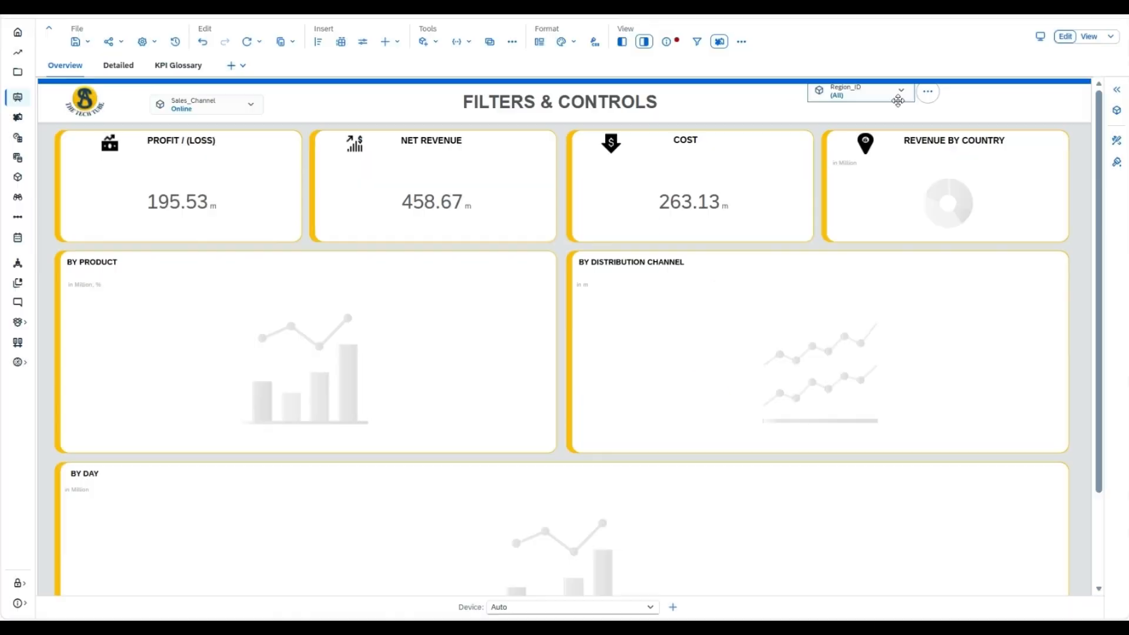
left_click_drag(897, 101, 361, 115)
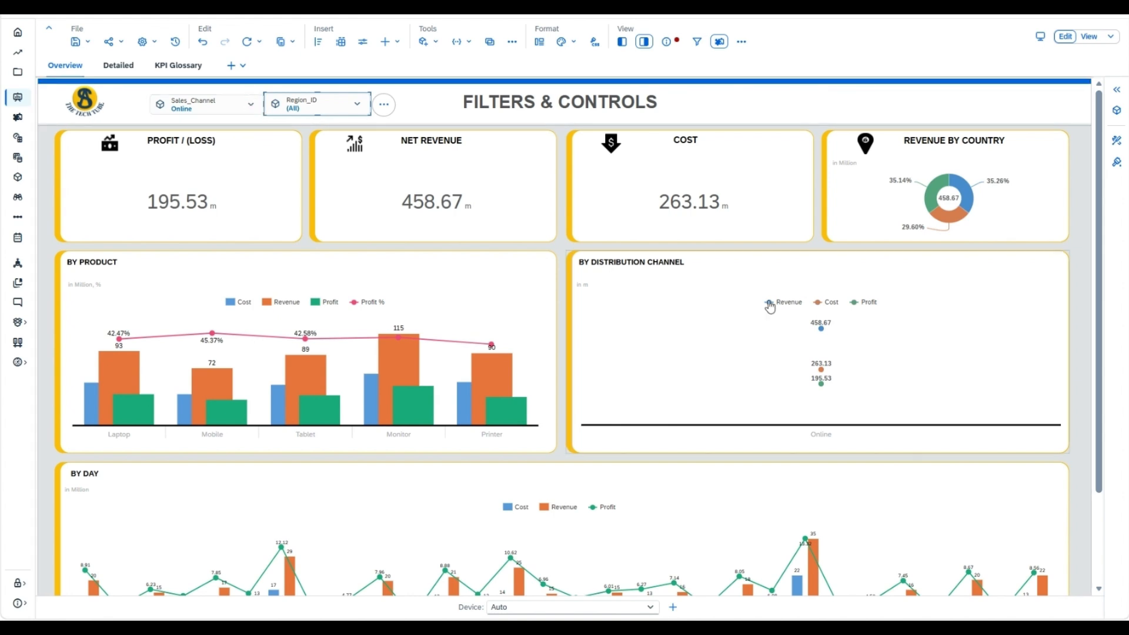
Restrict the Region_ID page filter to Delhi
left_click(227, 111)
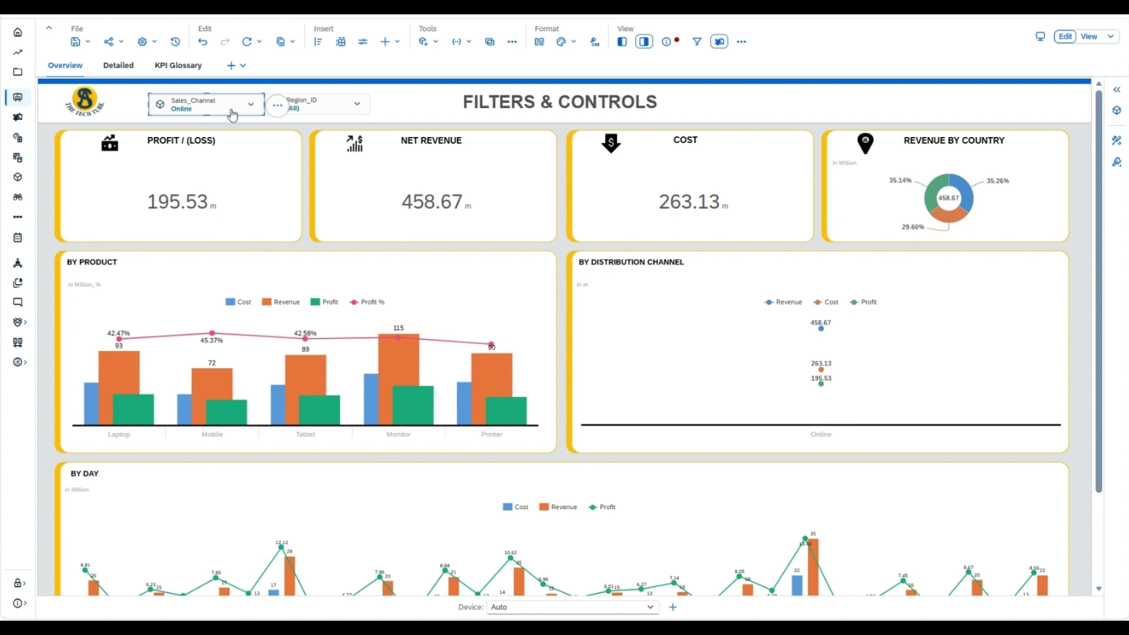
left_click(357, 103)
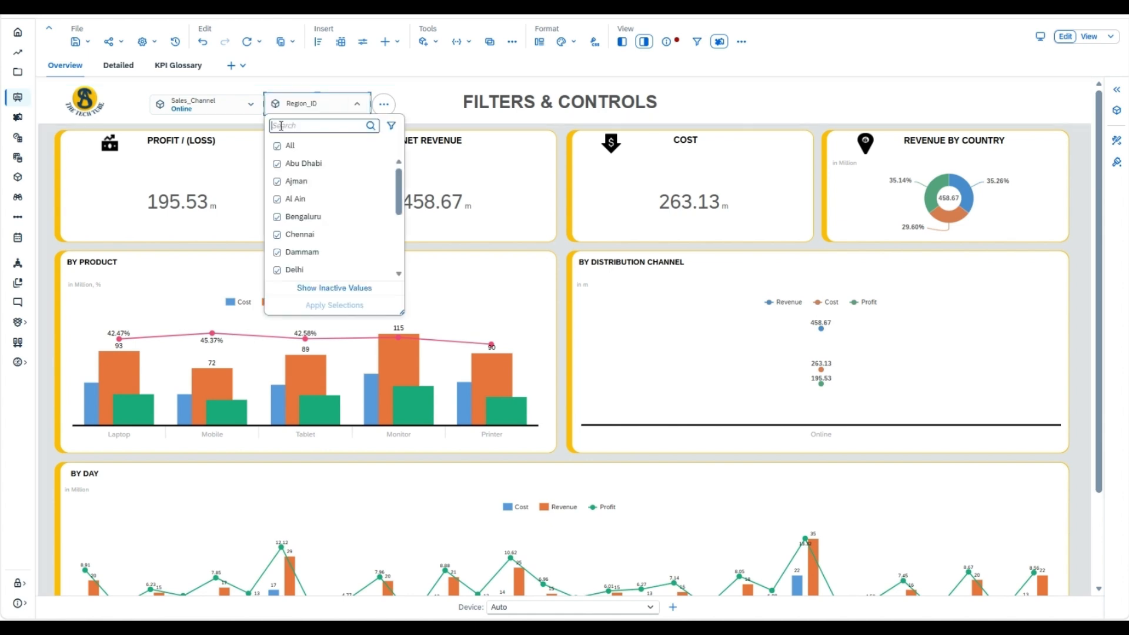
left_click(277, 271)
left_click(323, 306)
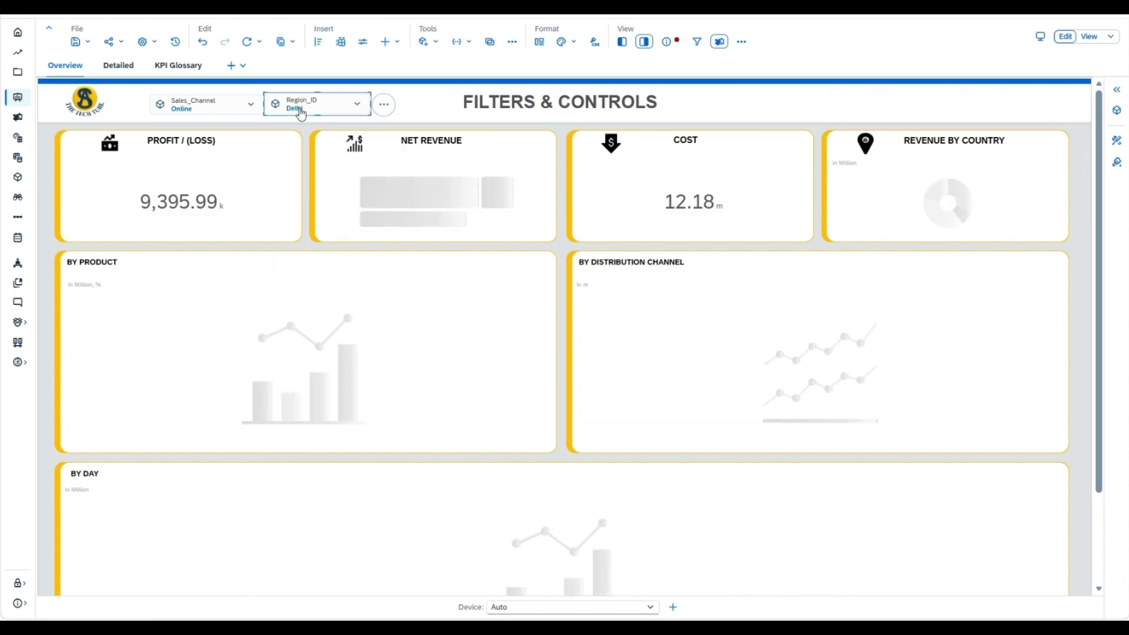
Examine the Sales_Channel filter's member list and its Cascading Effect option, without applying a new selection
left_click(250, 105)
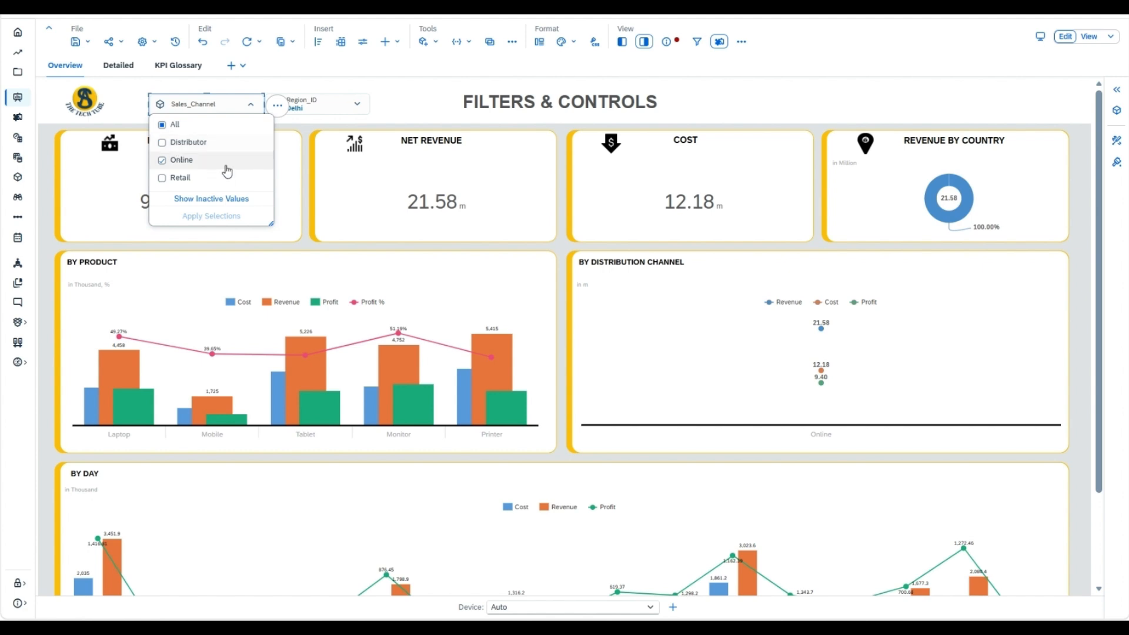
left_click(276, 106)
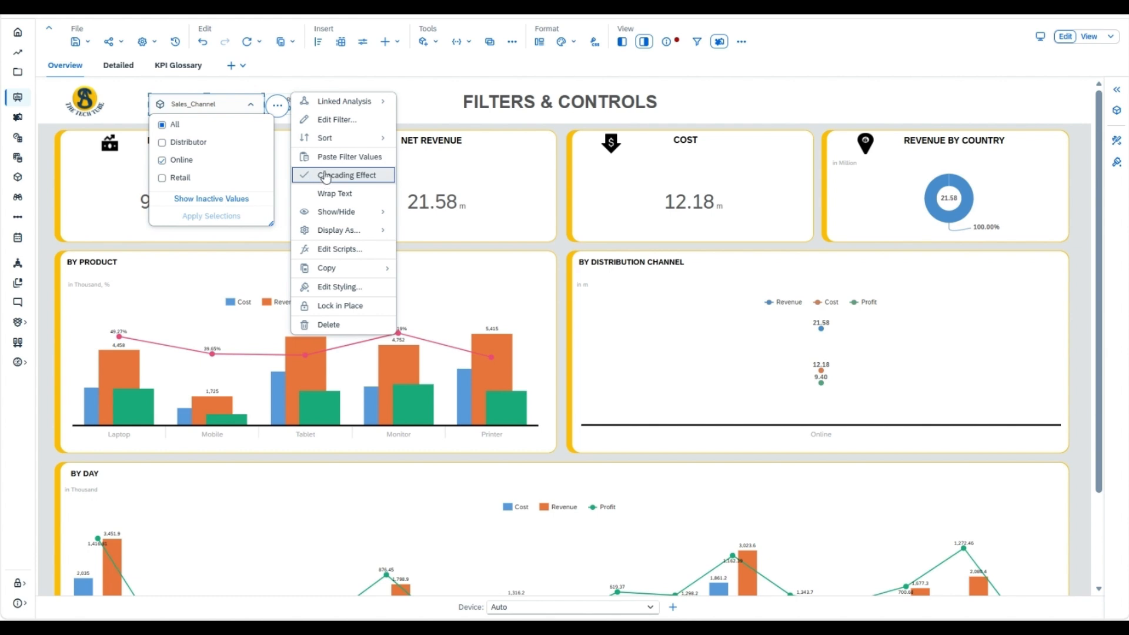
mouse_move(376, 95)
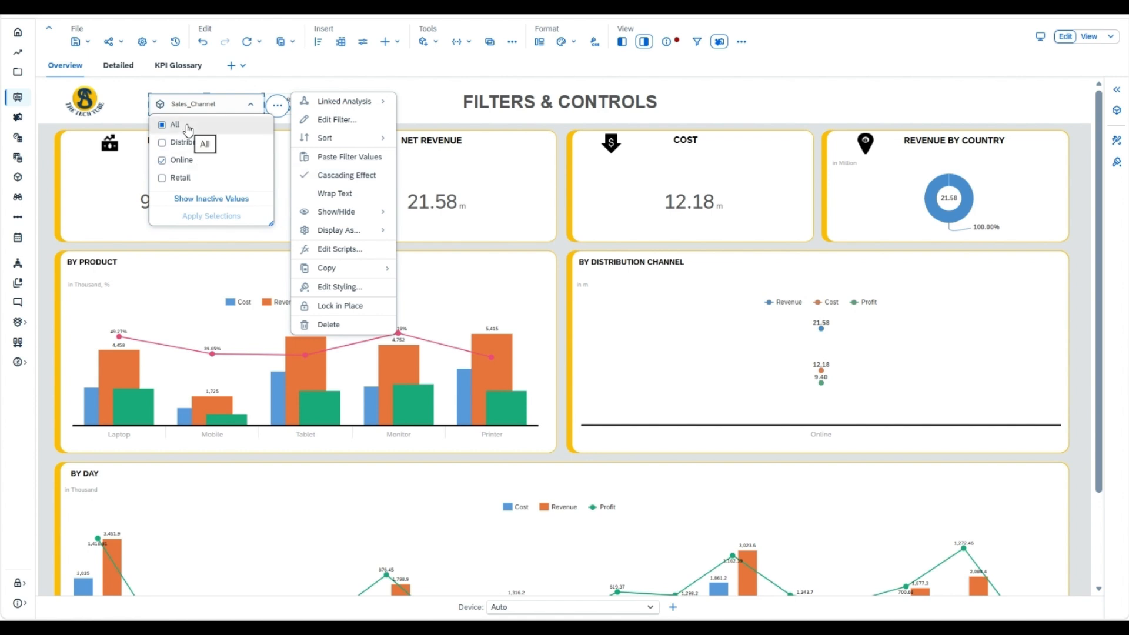
left_click(188, 126)
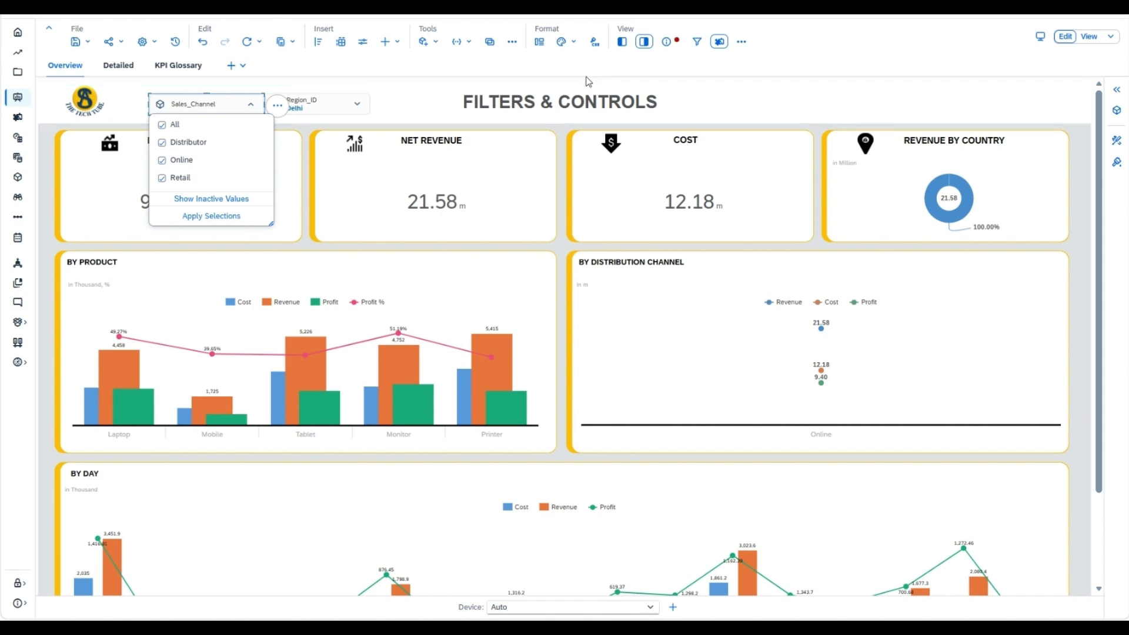
Limit the Sales_Channel filter's cascading effect to Only Selected Input Controls, choosing InputControl_2 (Region_ID)
left_click(1118, 144)
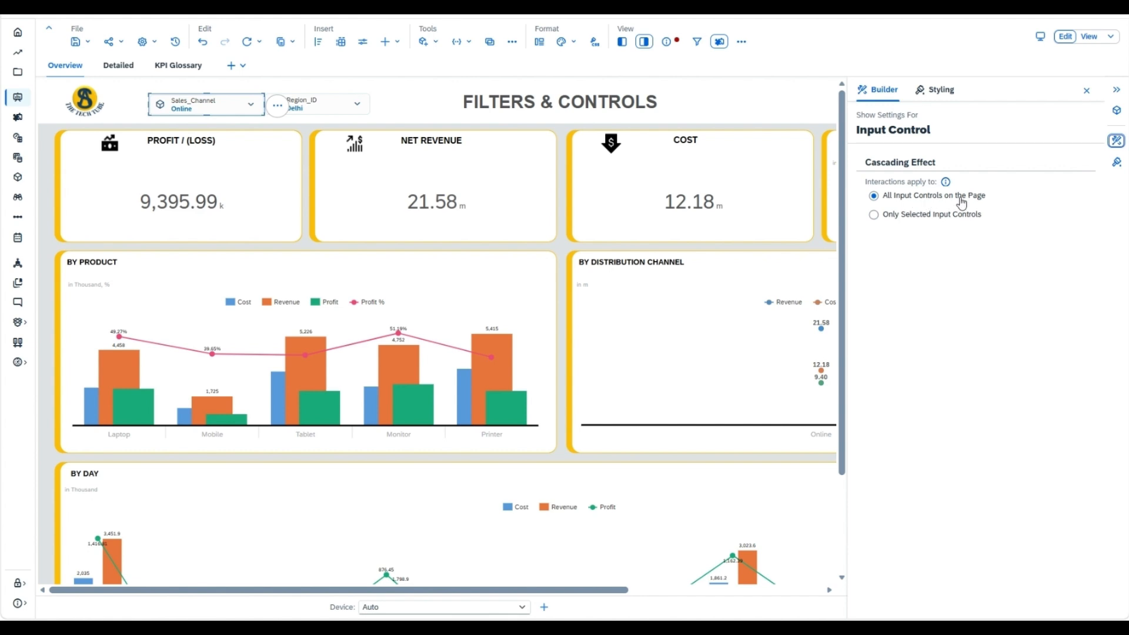
left_click(930, 219)
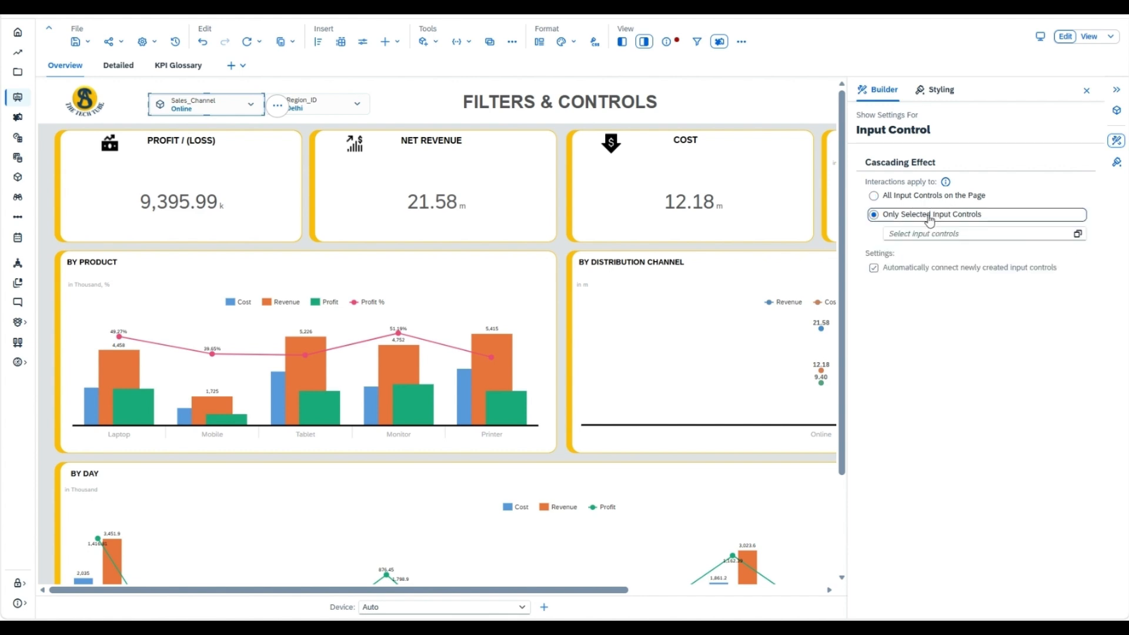
left_click(1079, 234)
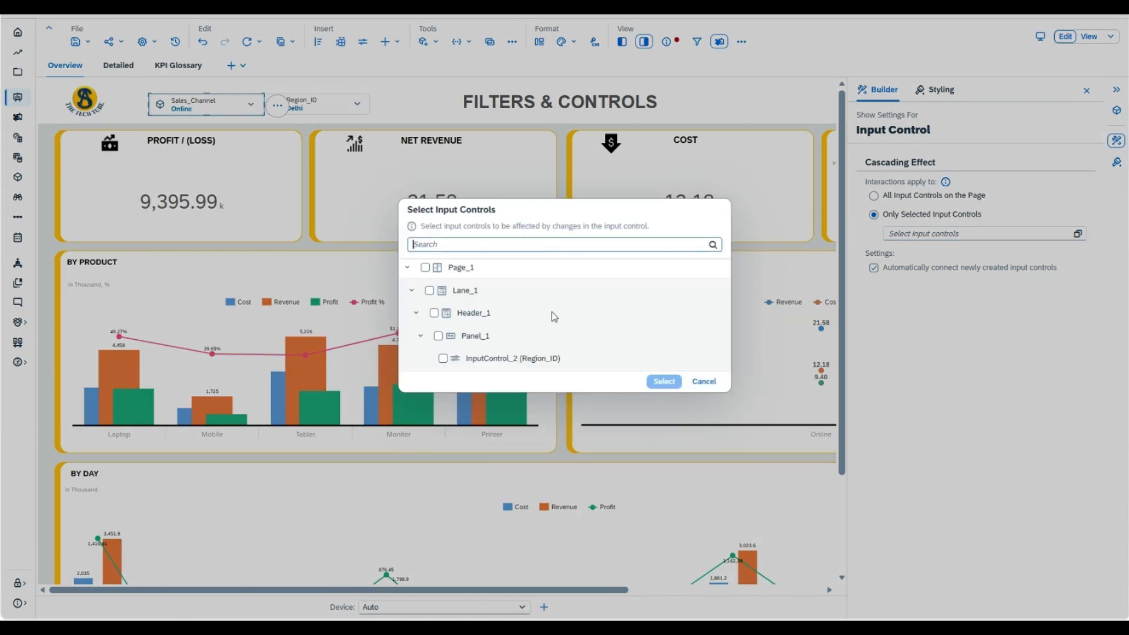
left_click(443, 359)
left_click_drag(442, 359, 407, 122)
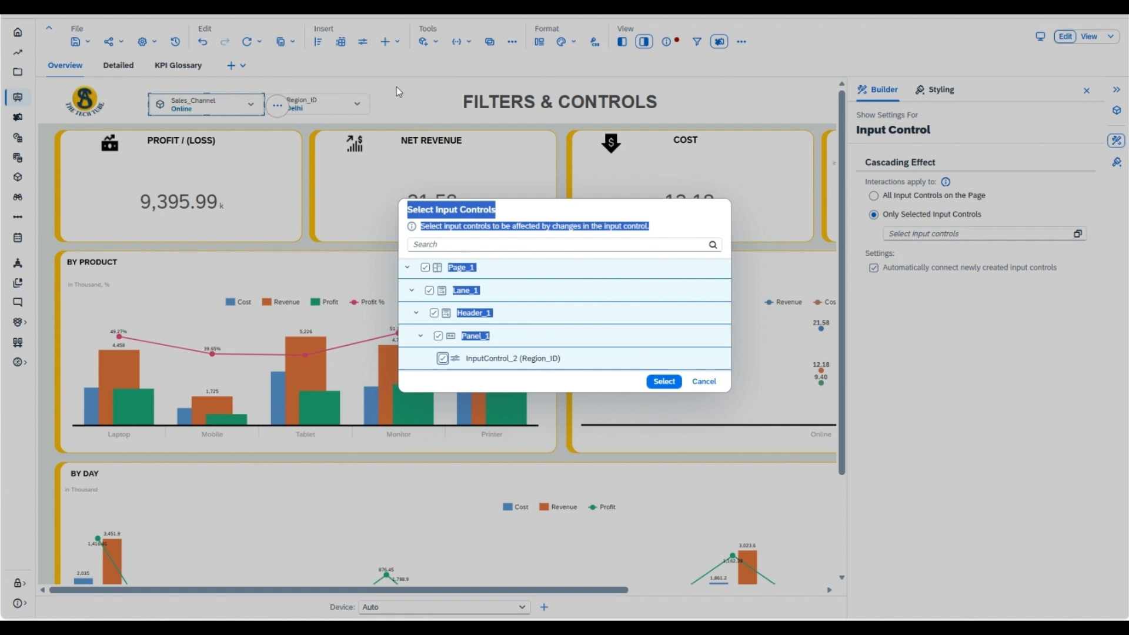
left_click_drag(466, 359, 539, 369)
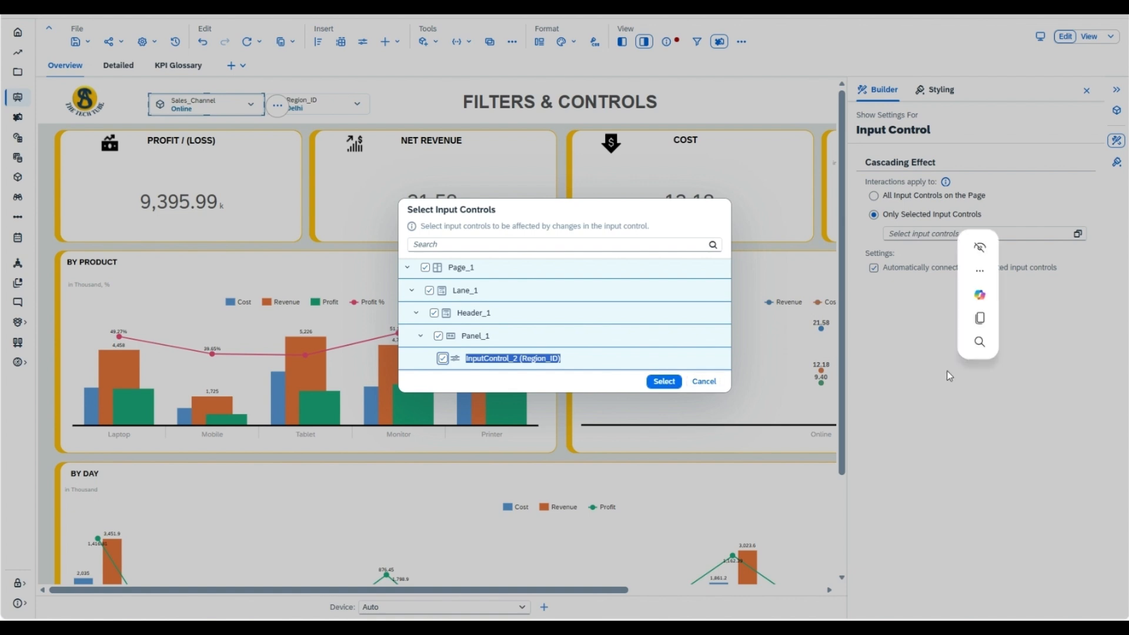
left_click(659, 388)
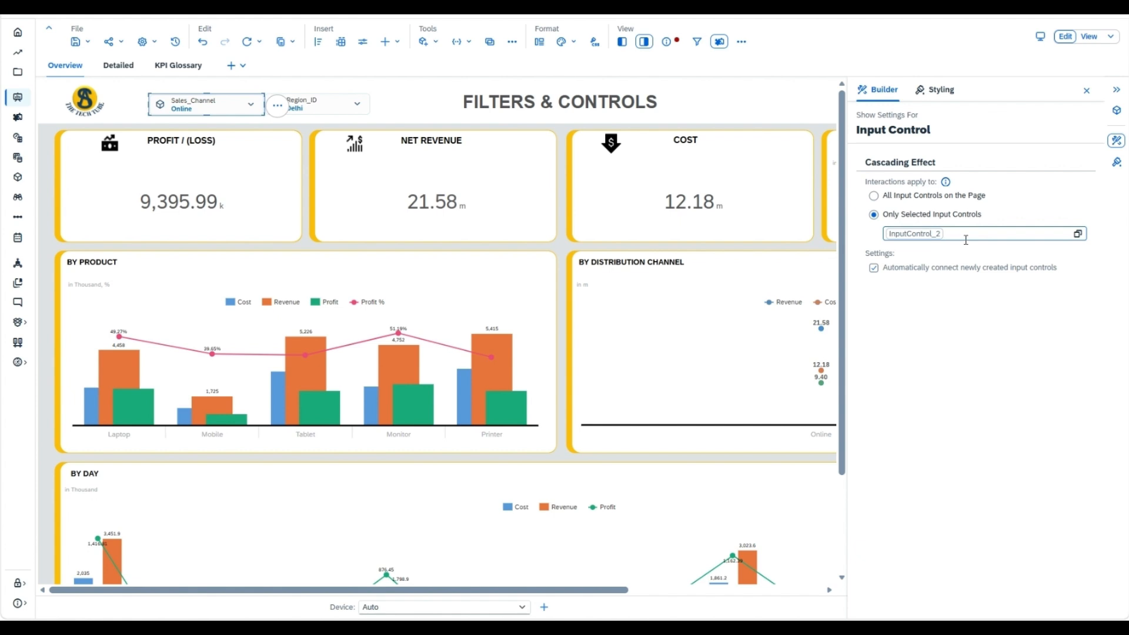
left_click(403, 112)
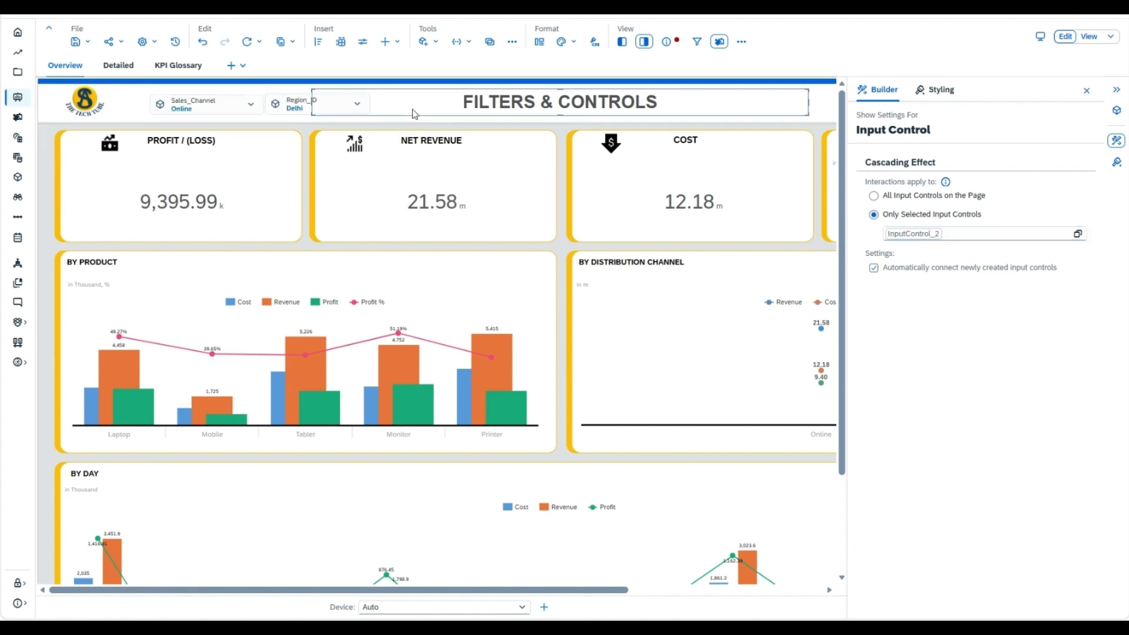
Insert a third page filter that filters the Order_Date dimension by member
left_click(370, 47)
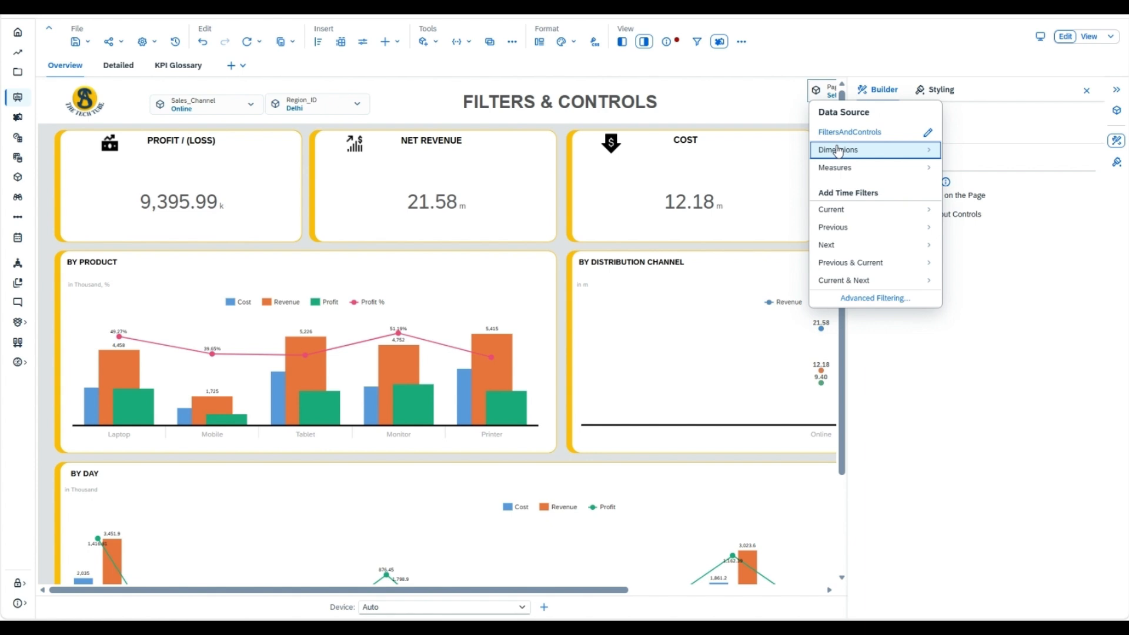
left_click(847, 150)
left_click(867, 172)
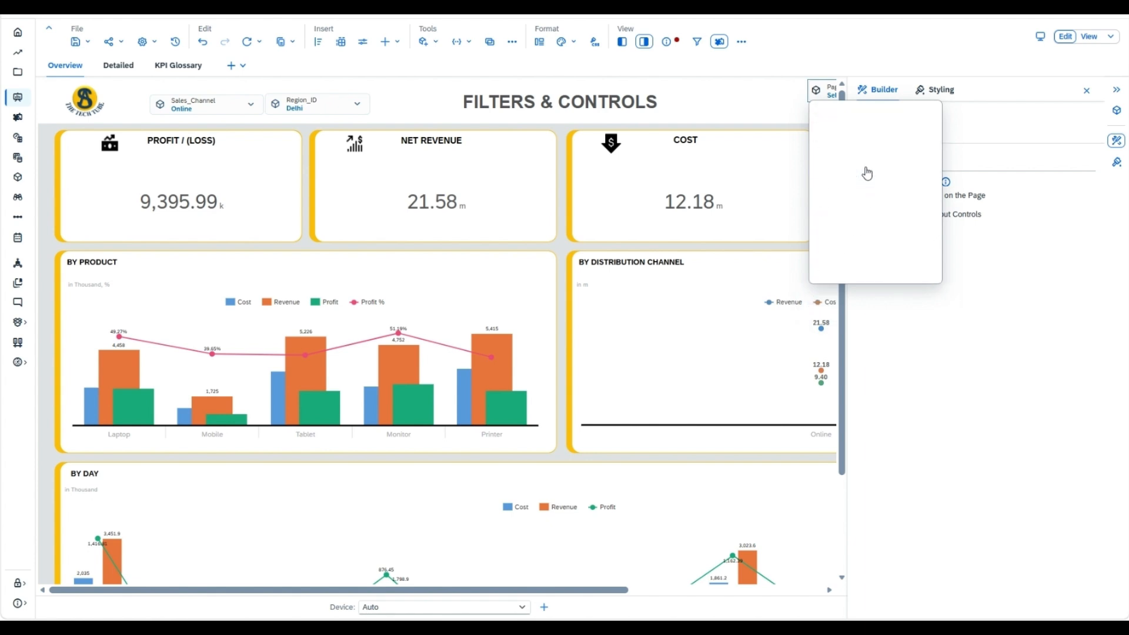
mouse_move(858, 154)
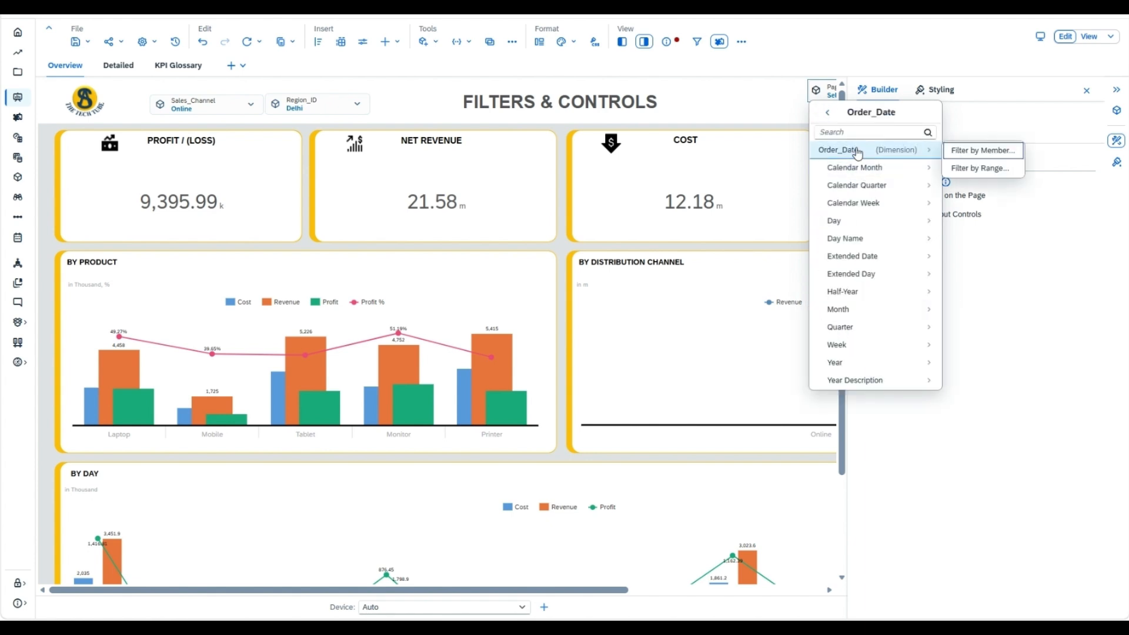
left_click(982, 150)
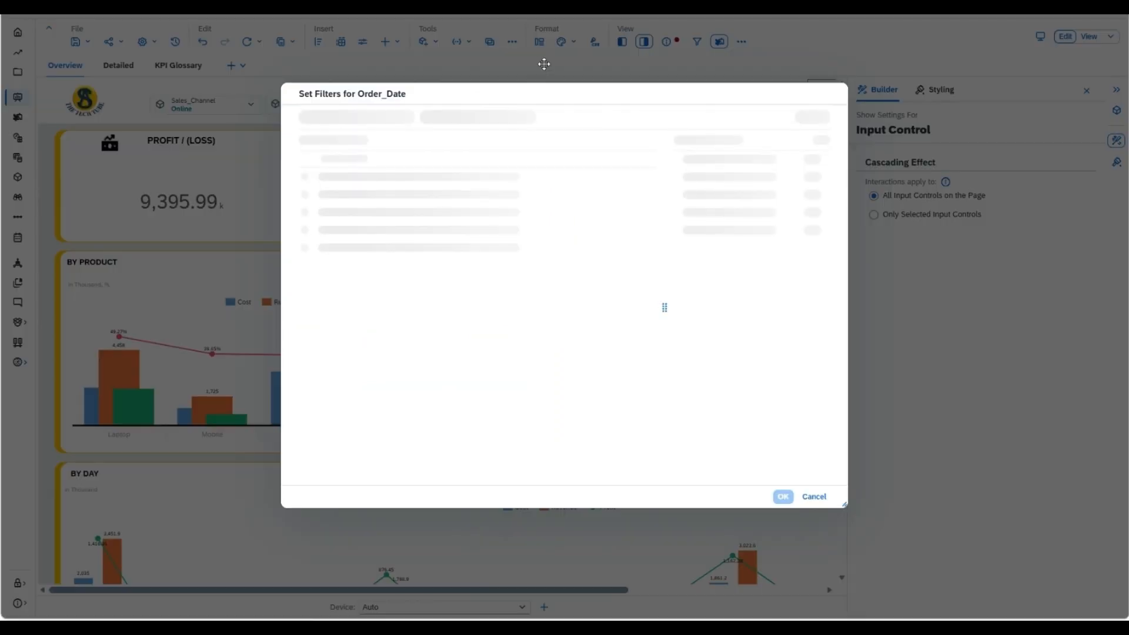
Switch the Order_Date filter to Flat Presentation and select All Time Intervals
left_click(484, 117)
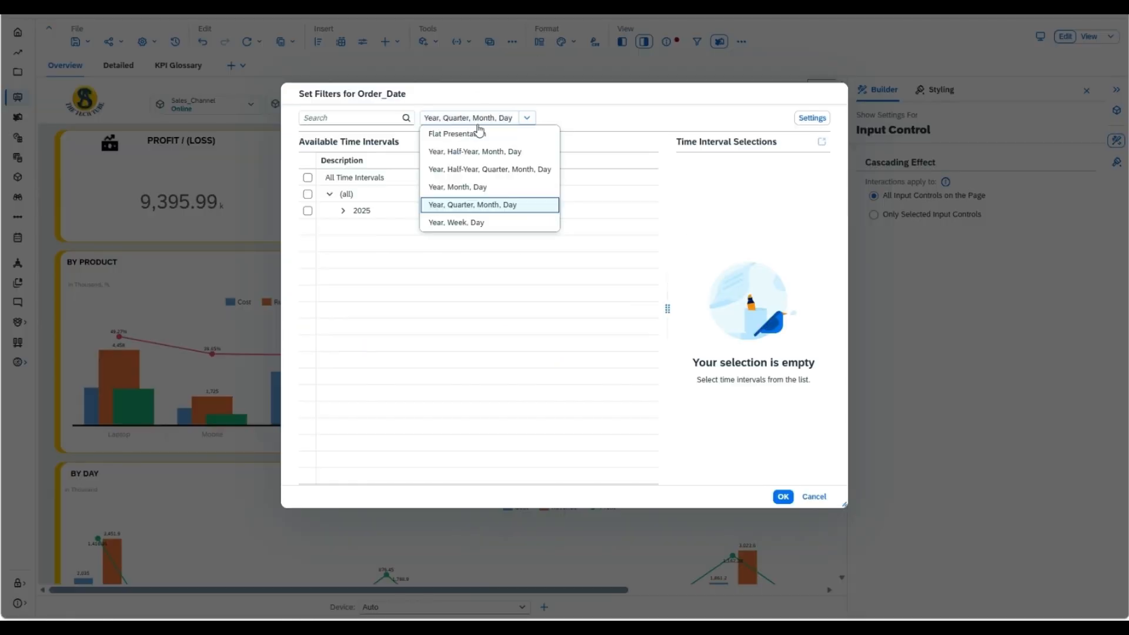
left_click(473, 121)
left_click(466, 119)
left_click(462, 134)
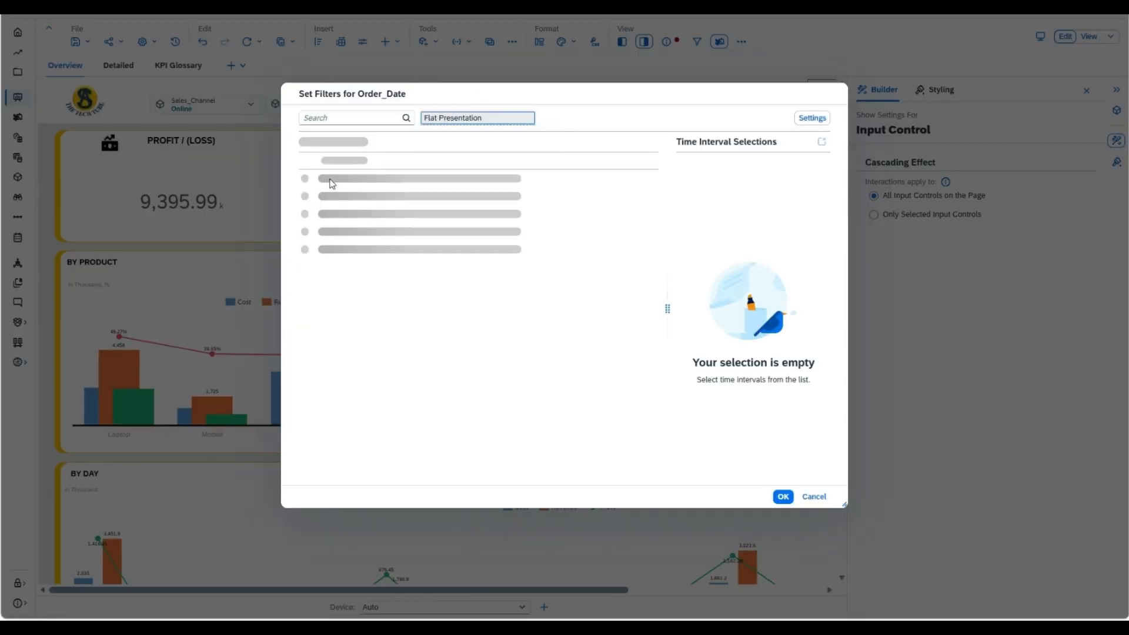
left_click(306, 177)
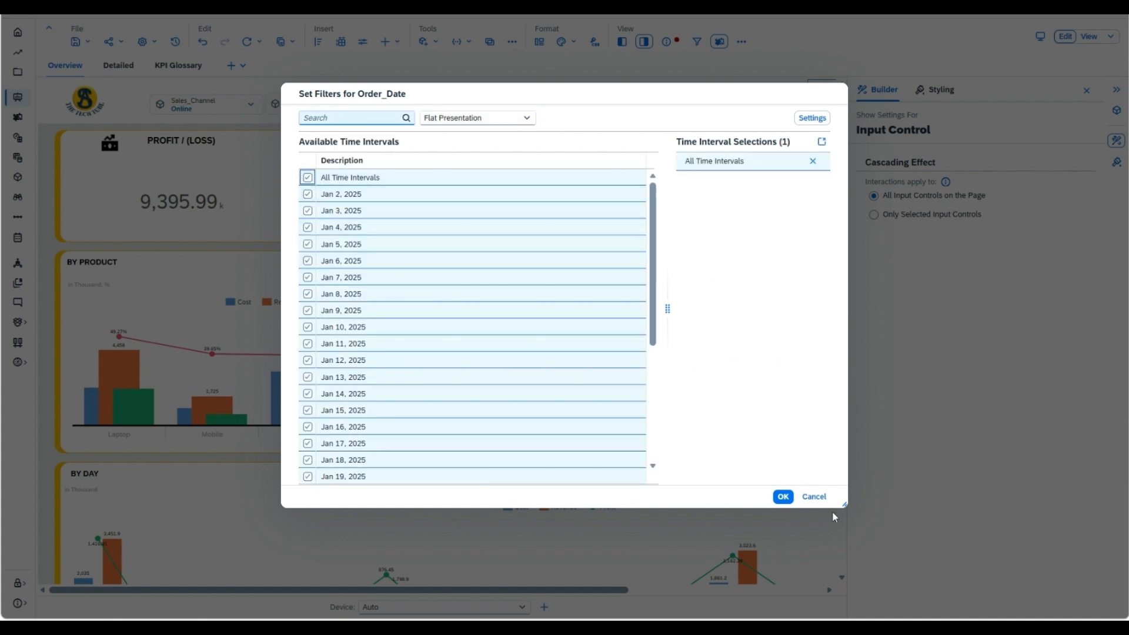
left_click(786, 501)
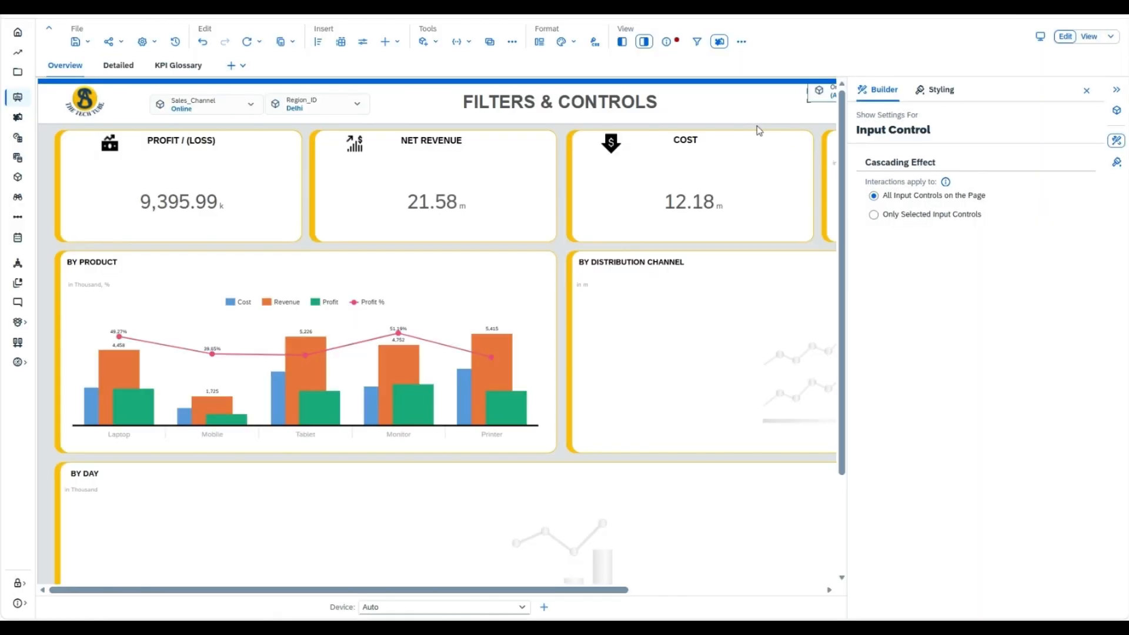
Place the Order_Date filter beside Region_ID in the header and shift all three filters closer to the logo
left_click_drag(817, 97, 396, 108)
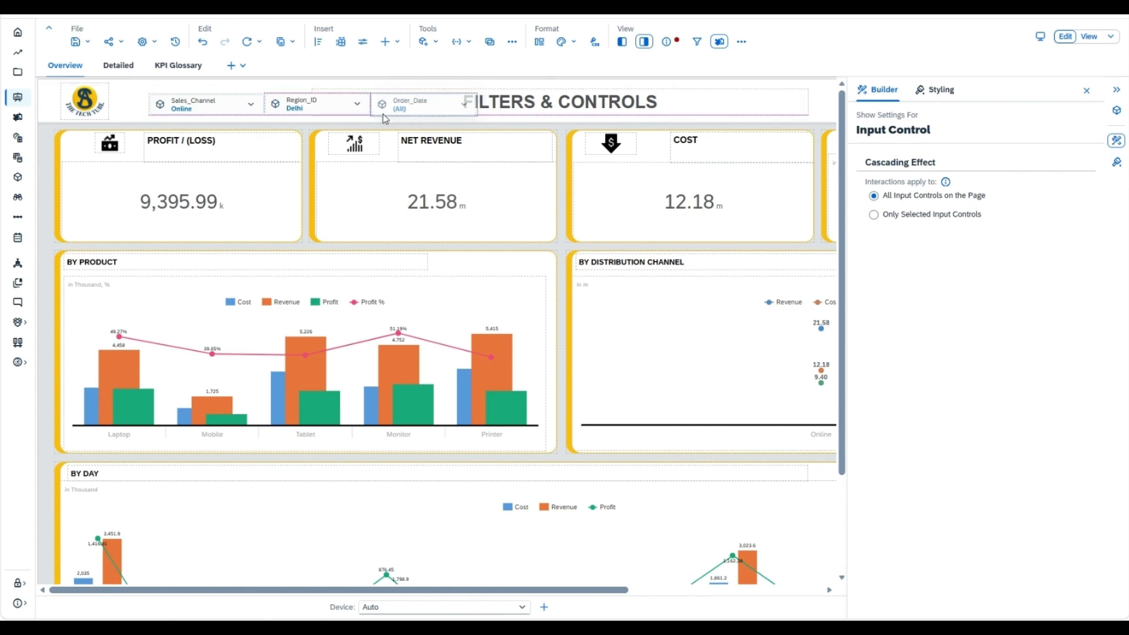
left_click_drag(184, 94, 154, 94)
left_click(154, 95)
left_click_drag(292, 94, 262, 95)
left_click(393, 92)
left_click_drag(389, 93, 369, 96)
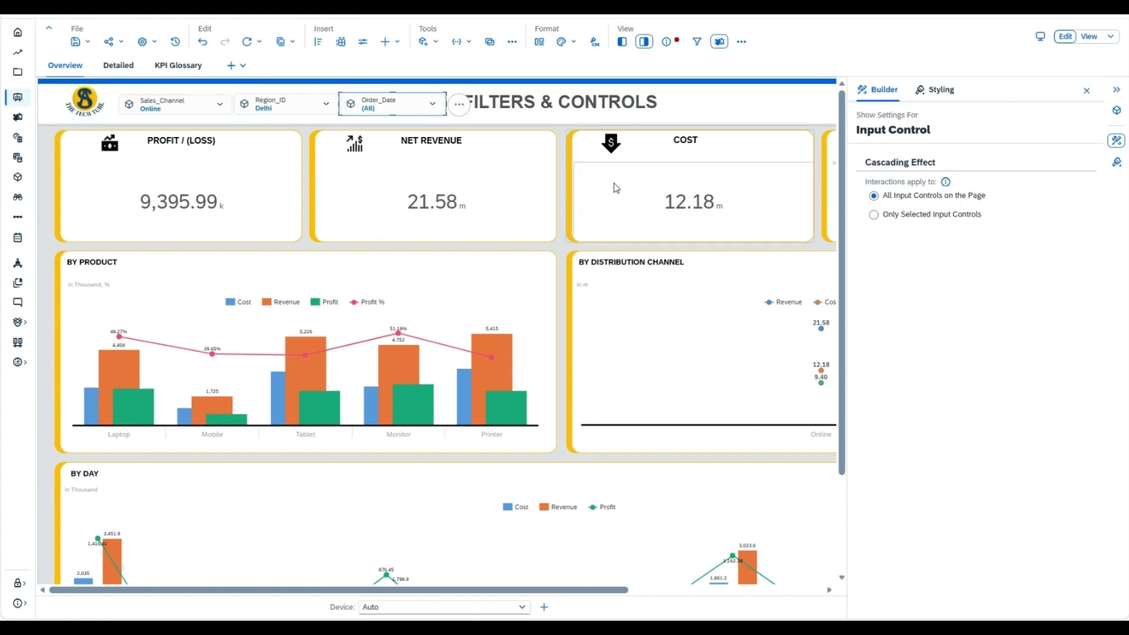
Exclude InputControl_3 (Order_Date) from the input controls affected by the Sales_Channel filter's cascading effect
left_click(200, 111)
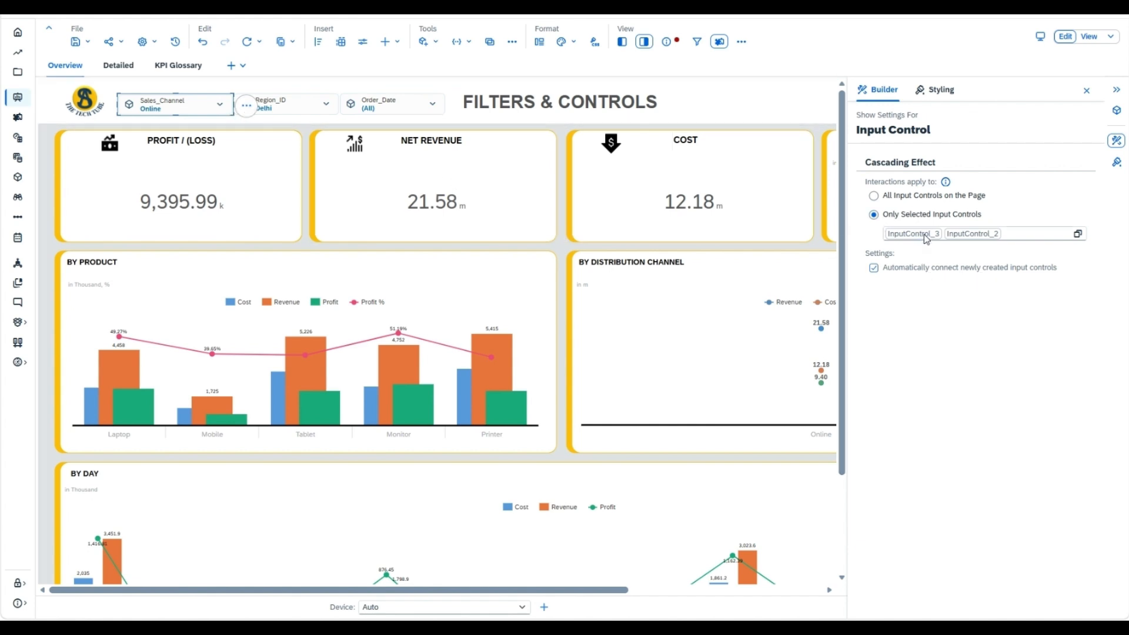
left_click(1077, 234)
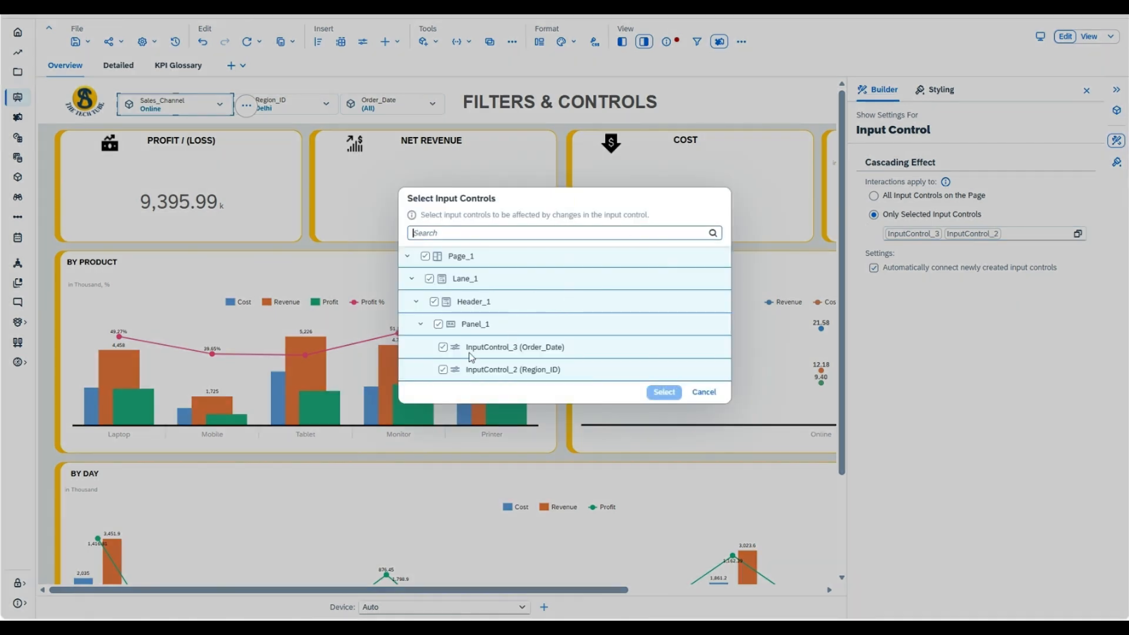
left_click(443, 347)
left_click(663, 392)
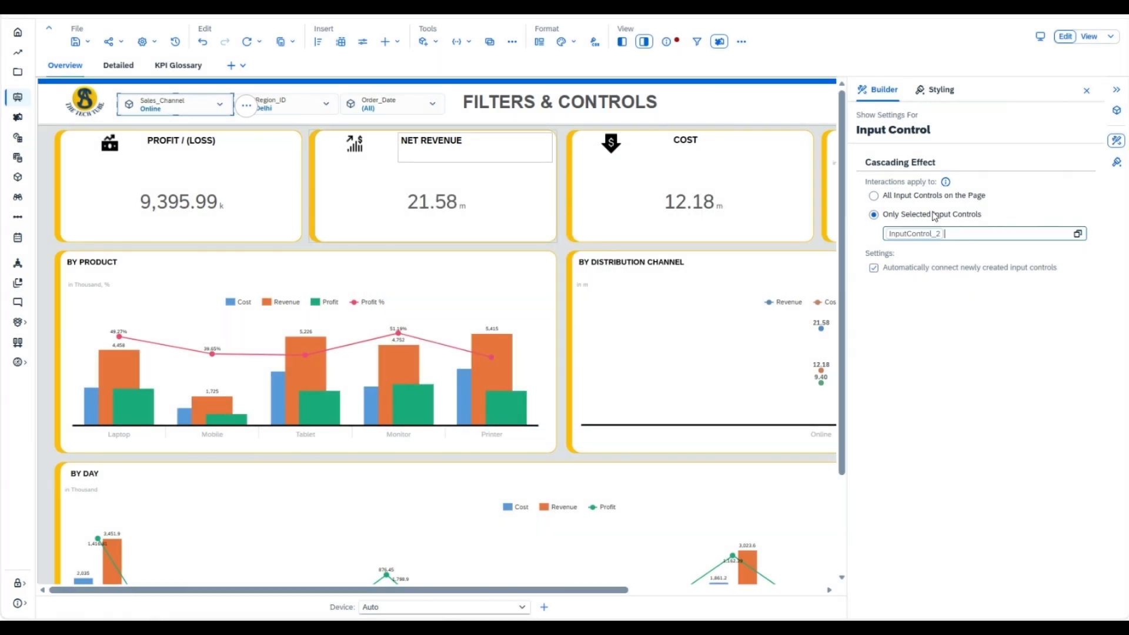
left_click(1003, 233)
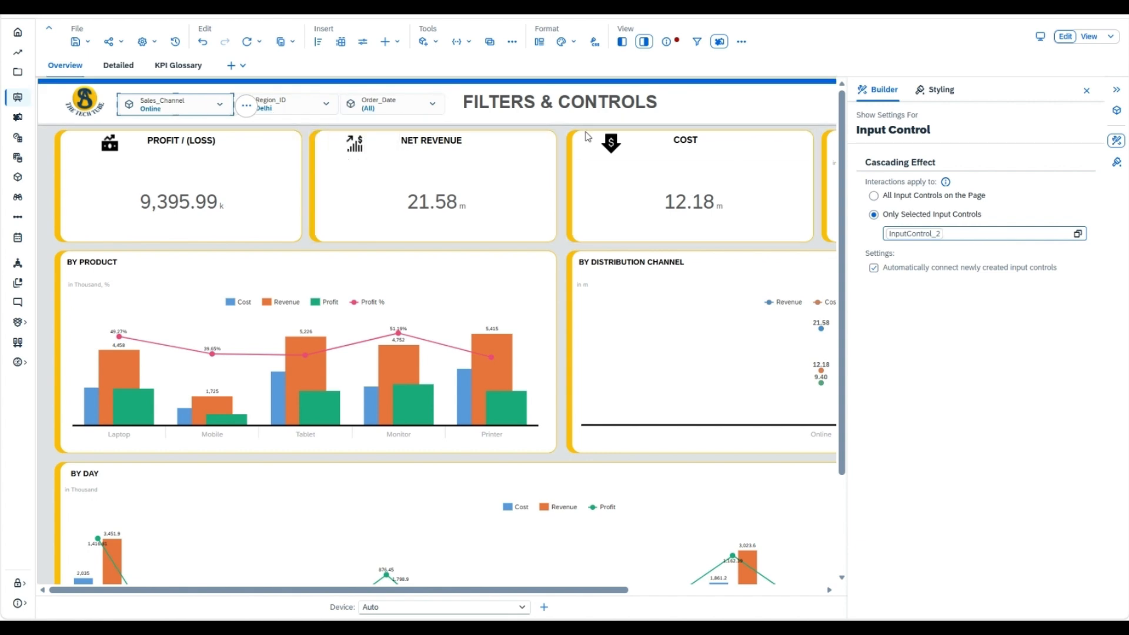
Turn off the Sales_Channel filter's cascading effect, check its member list, and turn the effect back on
left_click(246, 104)
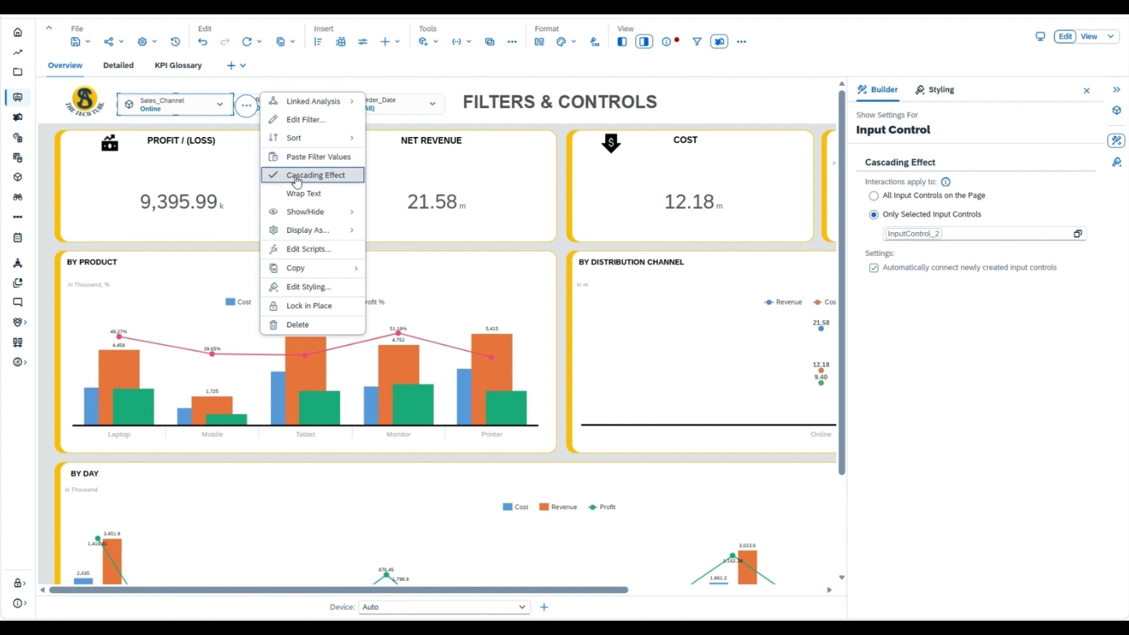
left_click(297, 175)
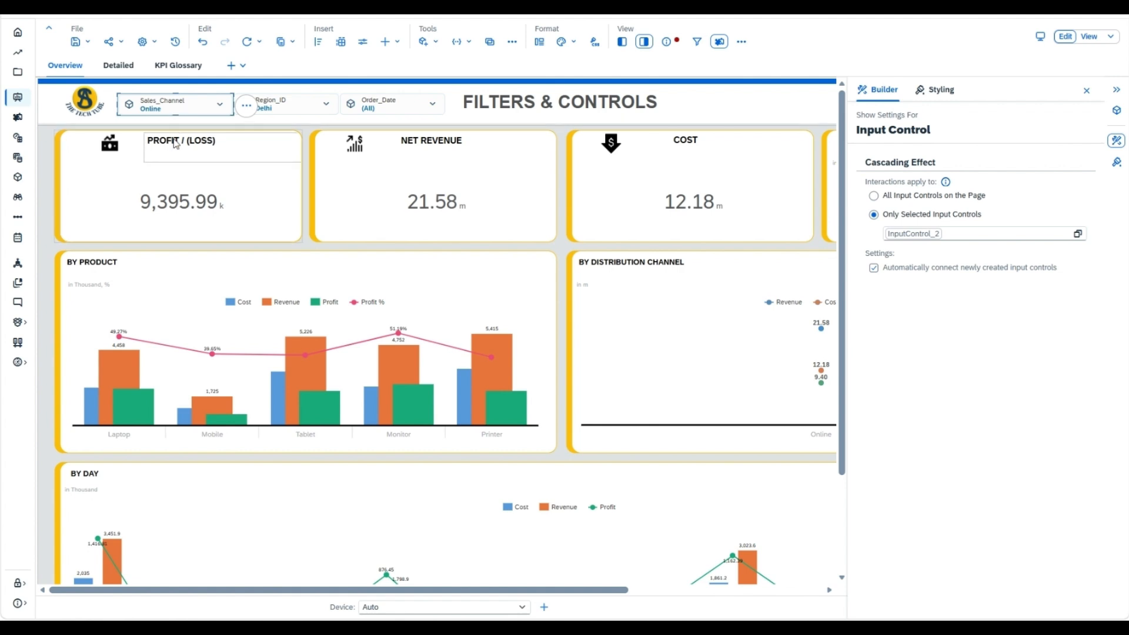
left_click(218, 105)
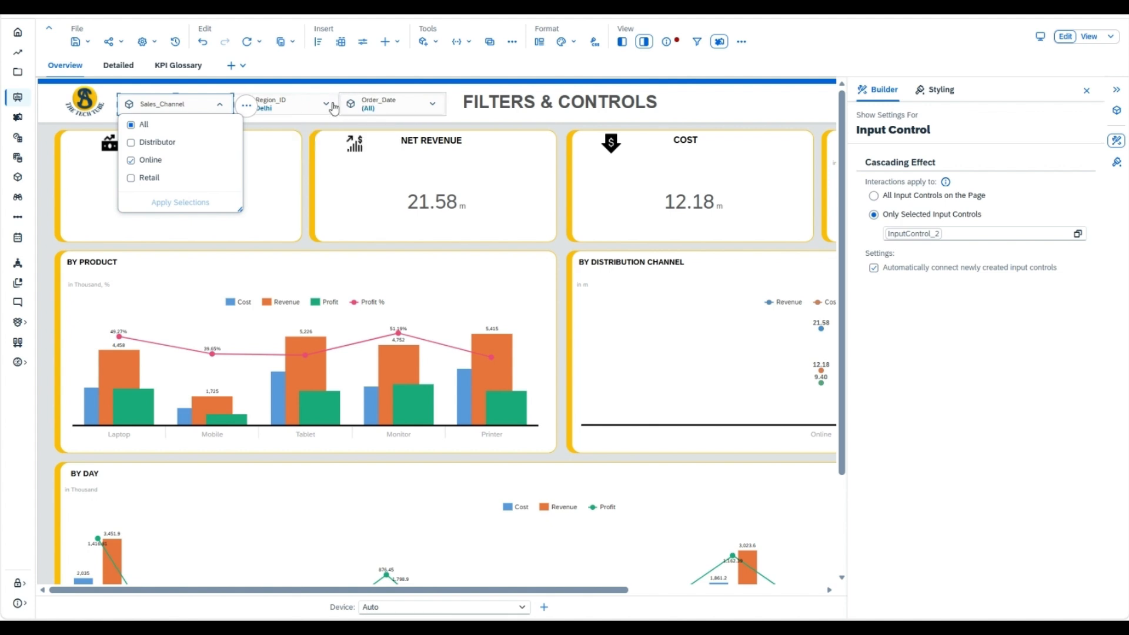
left_click(250, 106)
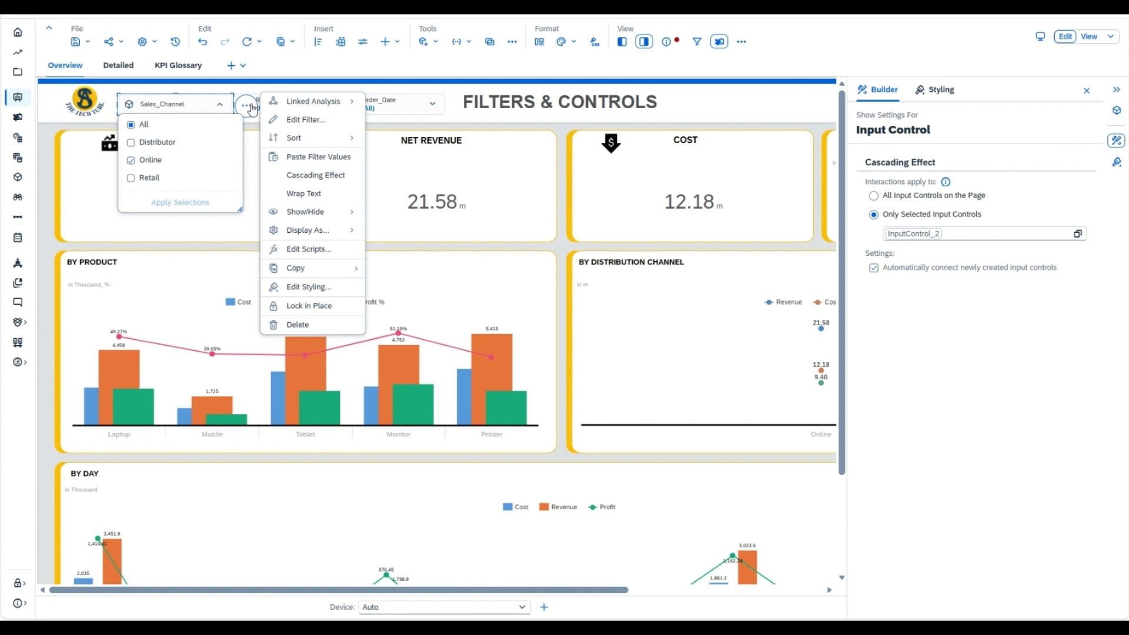
left_click(330, 175)
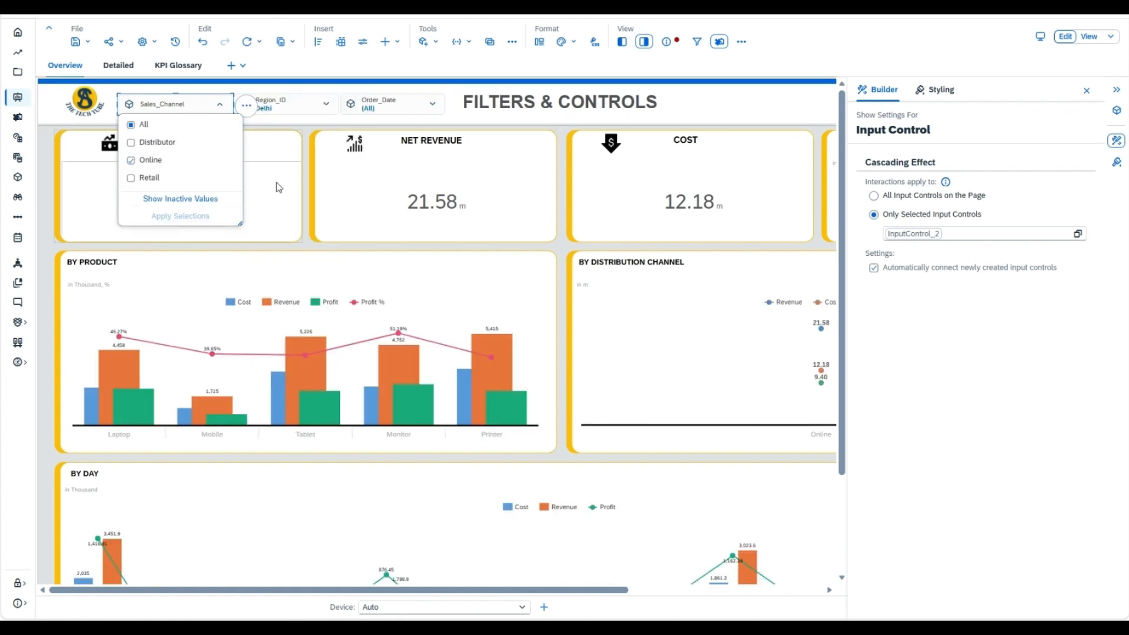
left_click(356, 150)
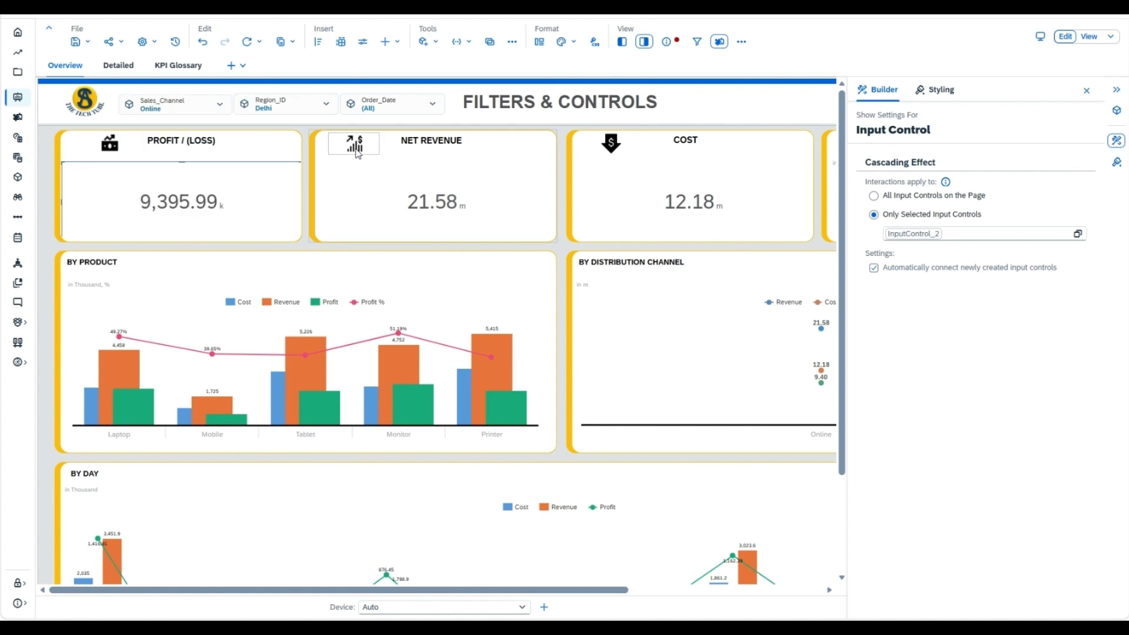
Restrict the Sales_Channel filter's linked analysis to Only Selected Widgets, choosing Chart_14 (Cost, Profit and others per Product_ID)
left_click(205, 112)
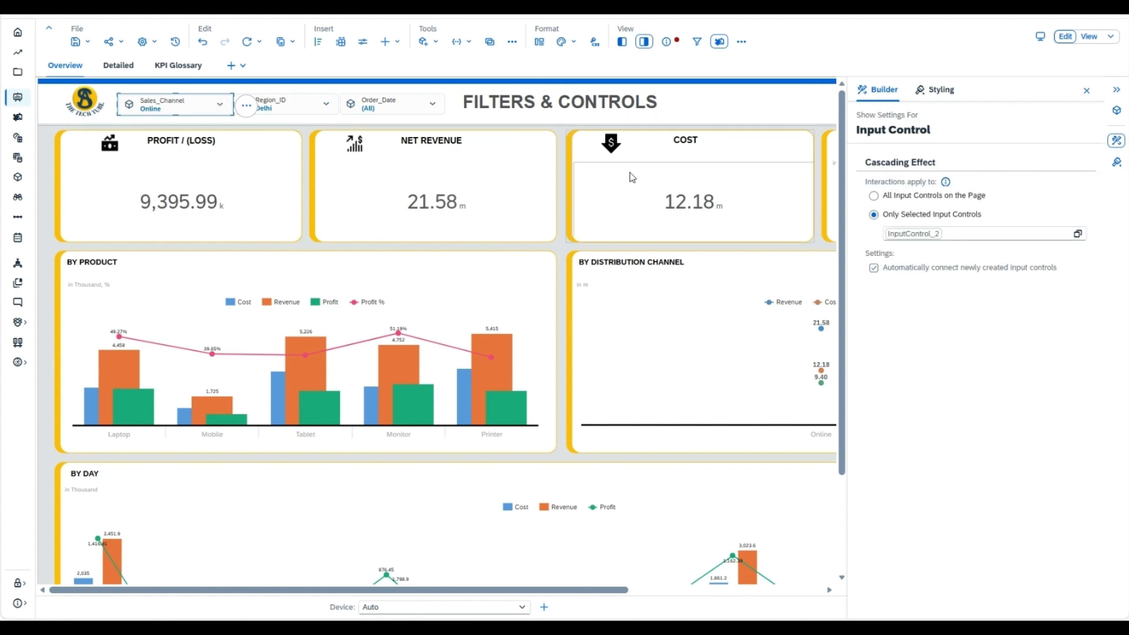
left_click(248, 109)
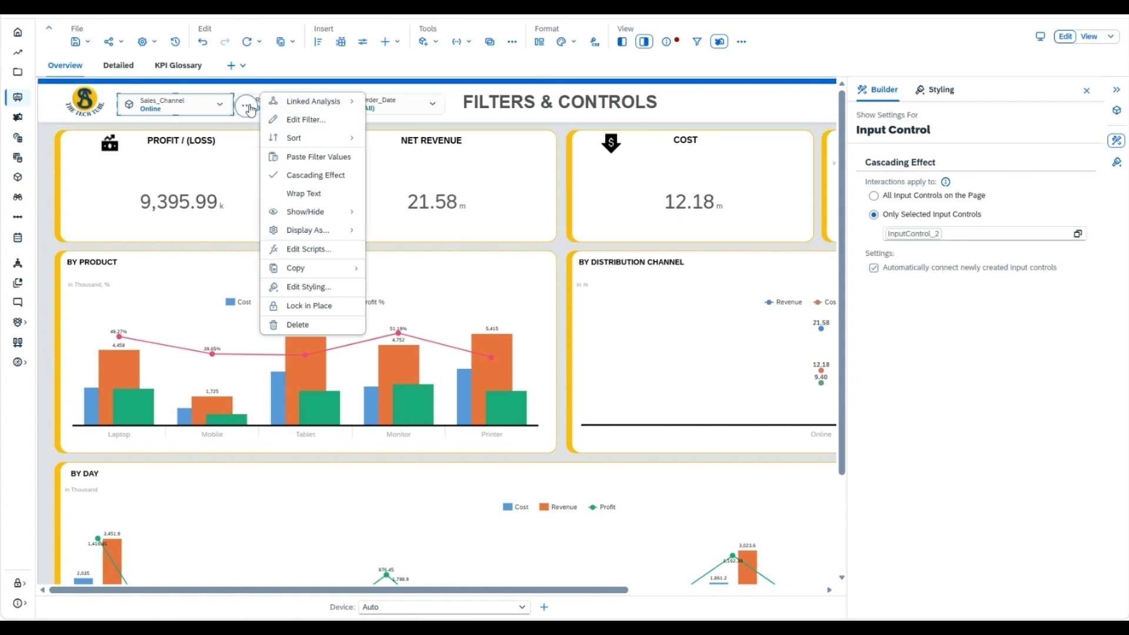
mouse_move(300, 106)
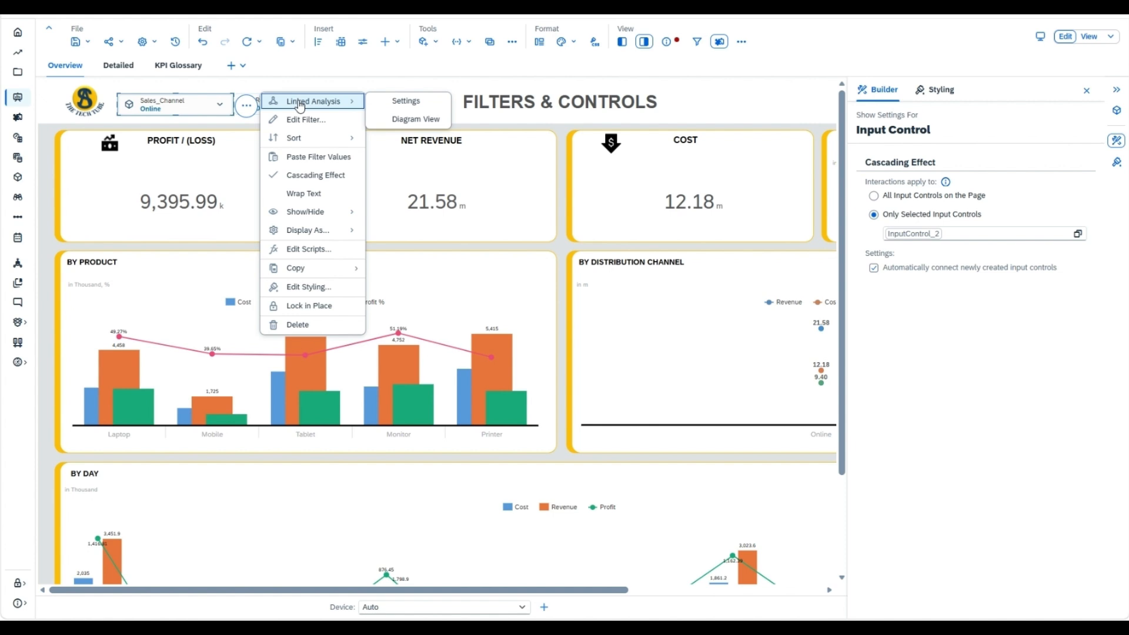
left_click(405, 102)
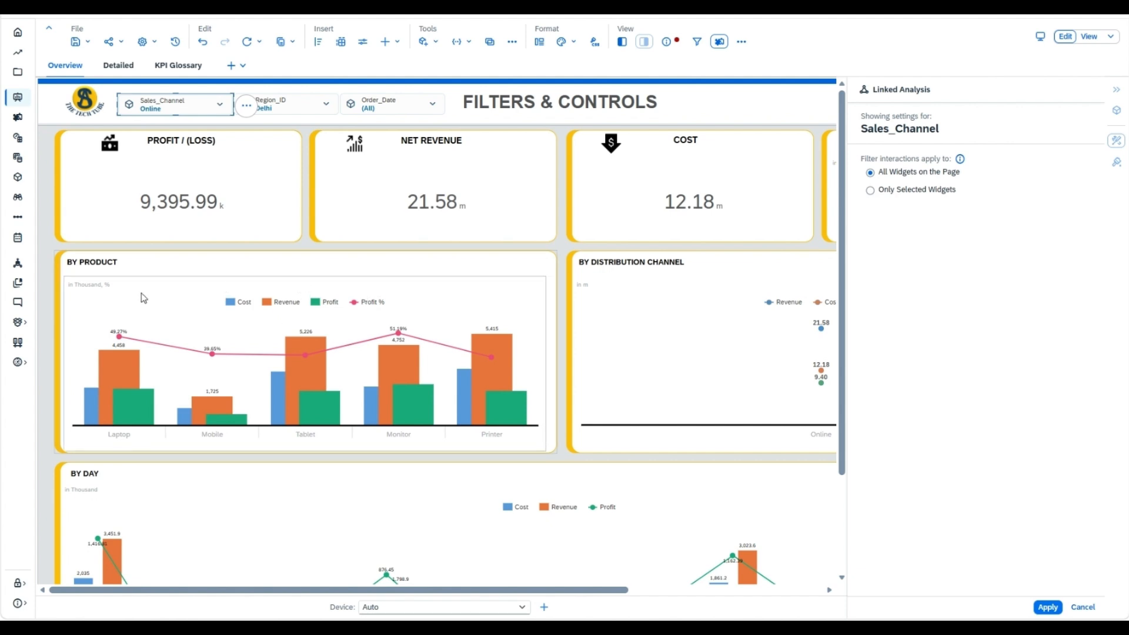
left_click(920, 197)
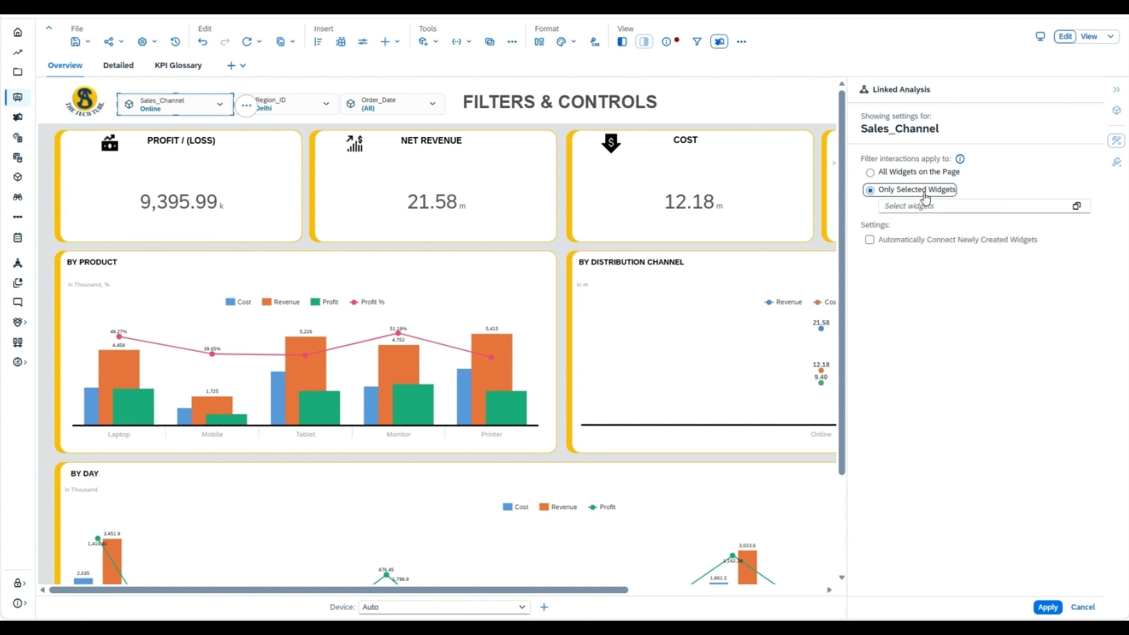
left_click(1058, 207)
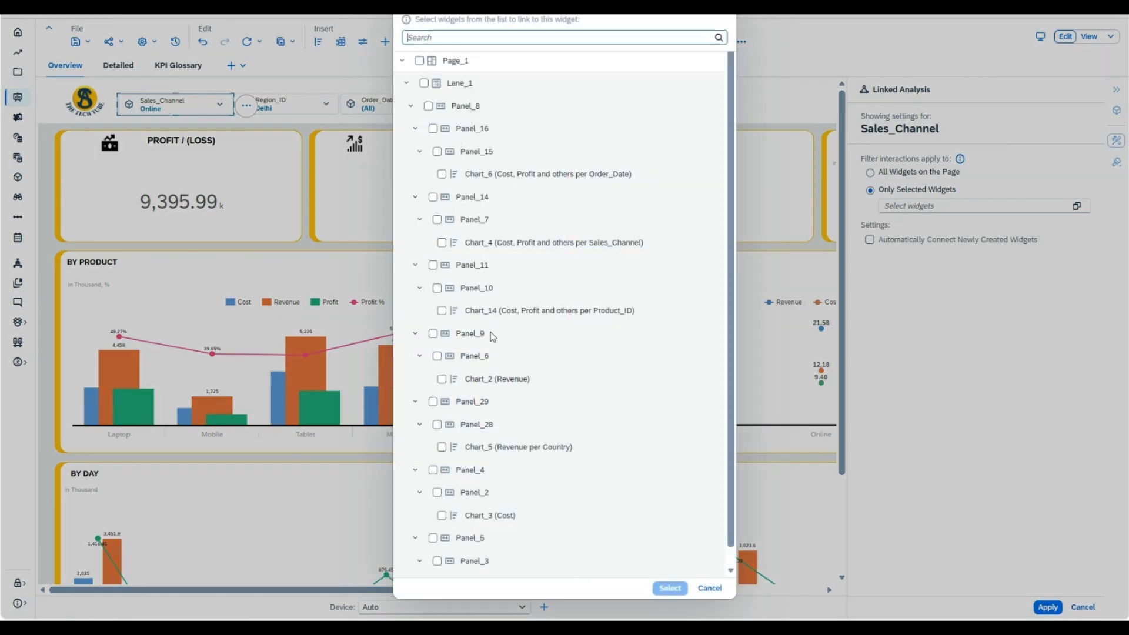
left_click(454, 318)
left_click(442, 311)
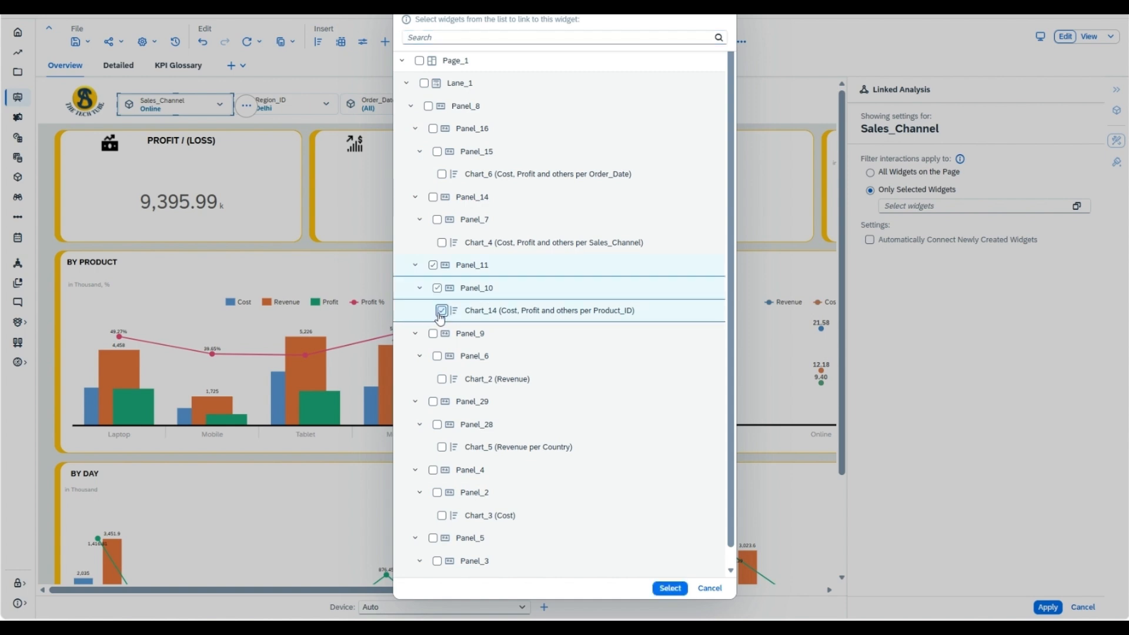
left_click(670, 588)
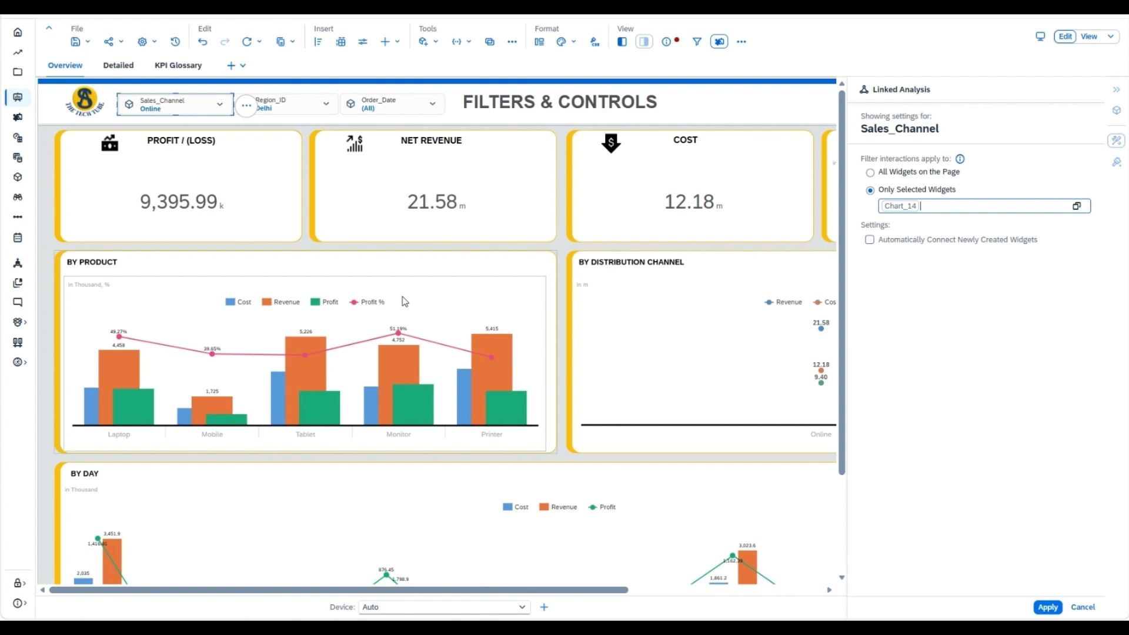
Set the Sales_Channel filter to all members and apply the linked analysis settings
left_click(165, 107)
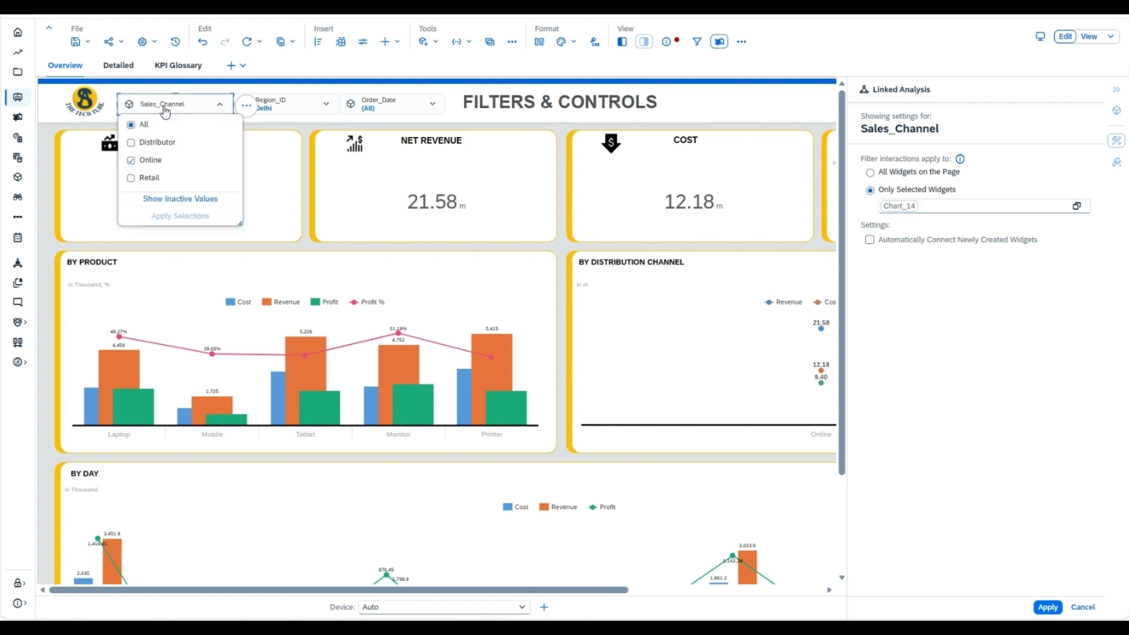
left_click(141, 125)
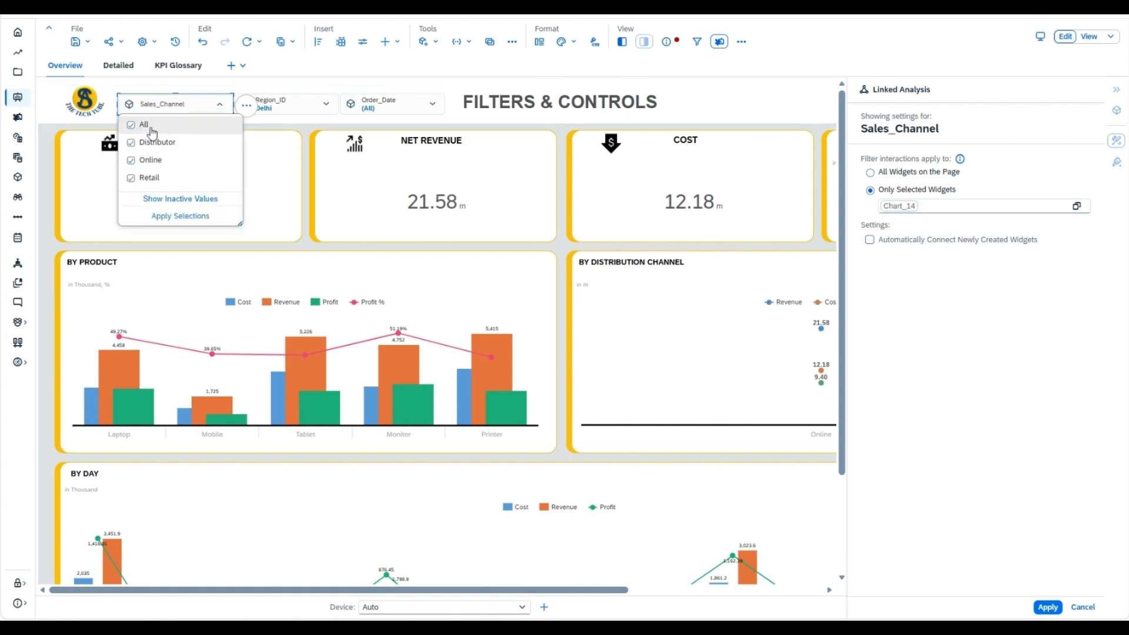
left_click(182, 217)
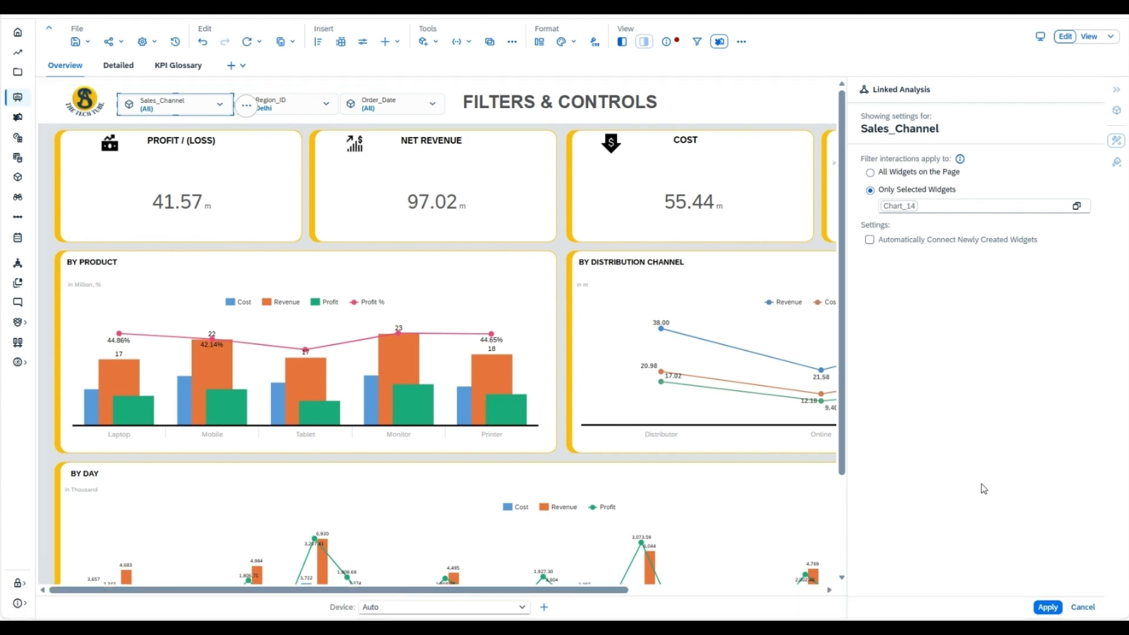
left_click(1048, 606)
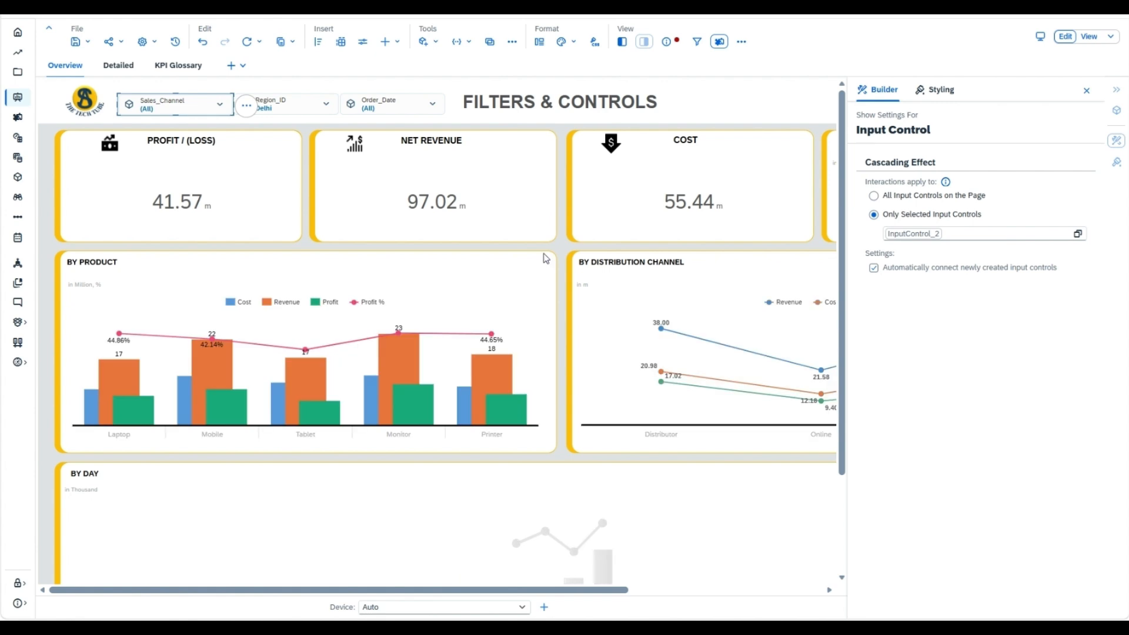
Filter Sales_Channel to Online only to test its effect on the linked By Product chart
left_click(157, 111)
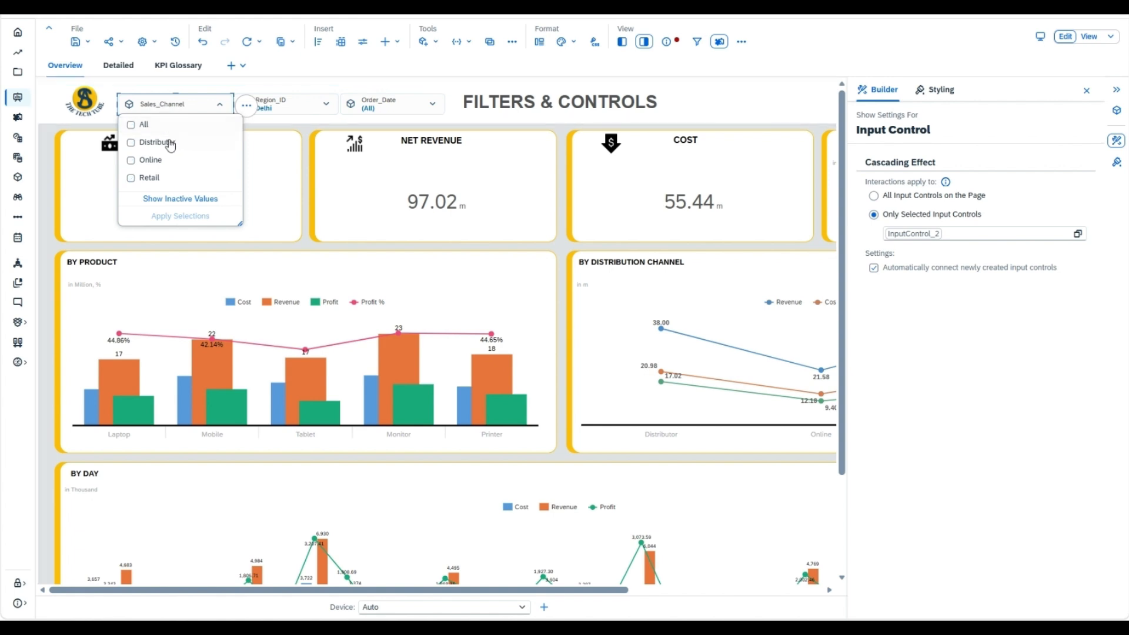
left_click(147, 160)
left_click(180, 216)
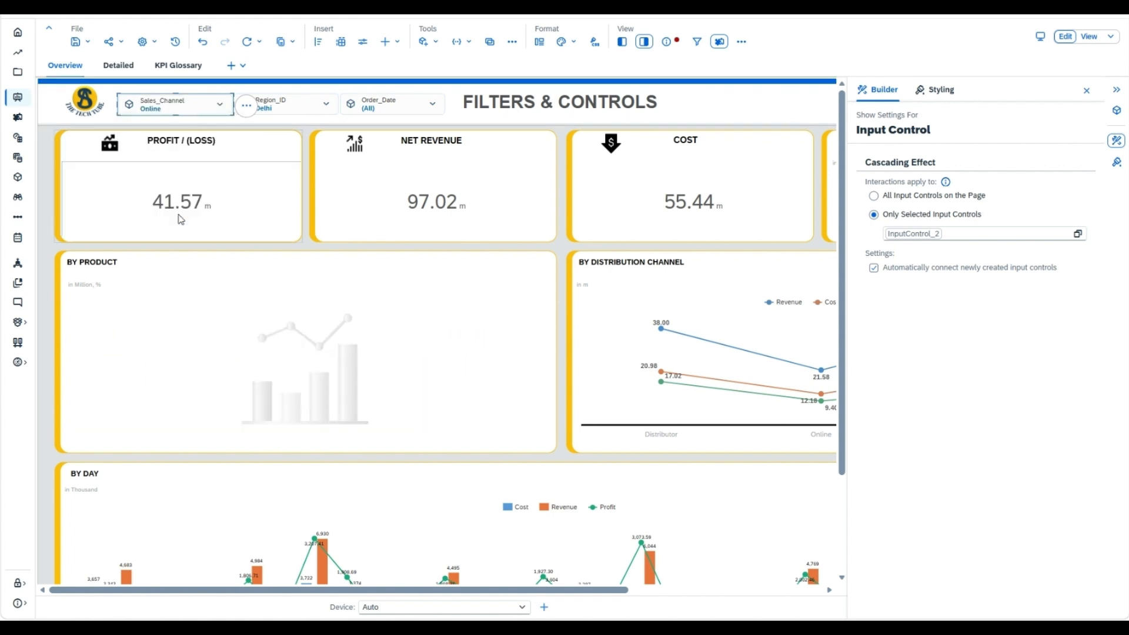
mouse_move(287, 345)
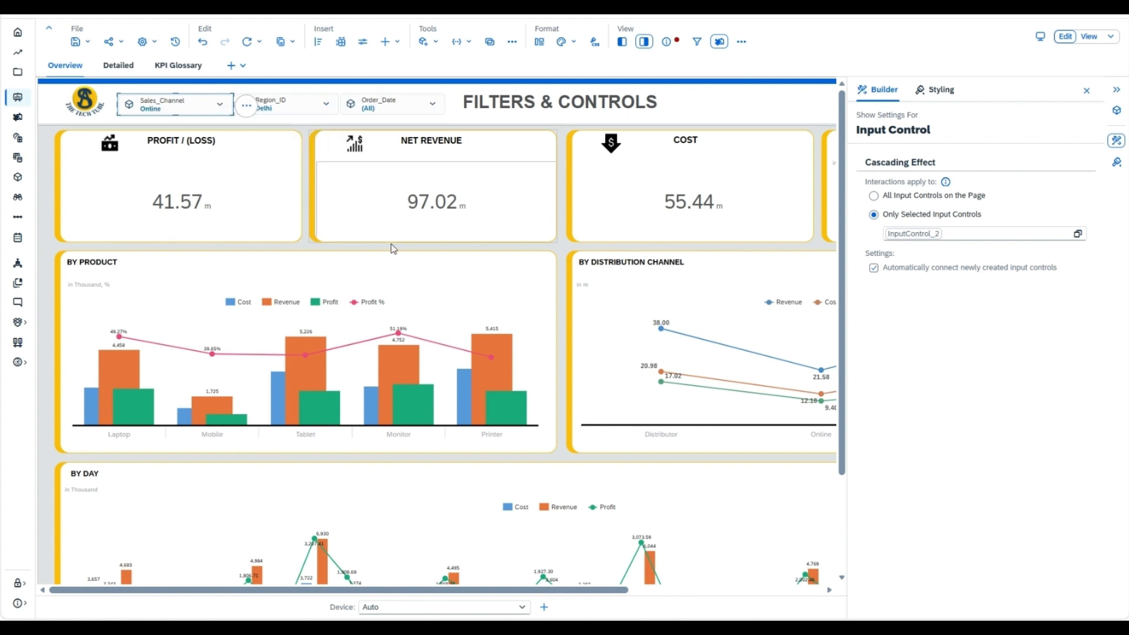
Narrow the By Product chart from its left edge to free space inside its card
left_click(506, 347)
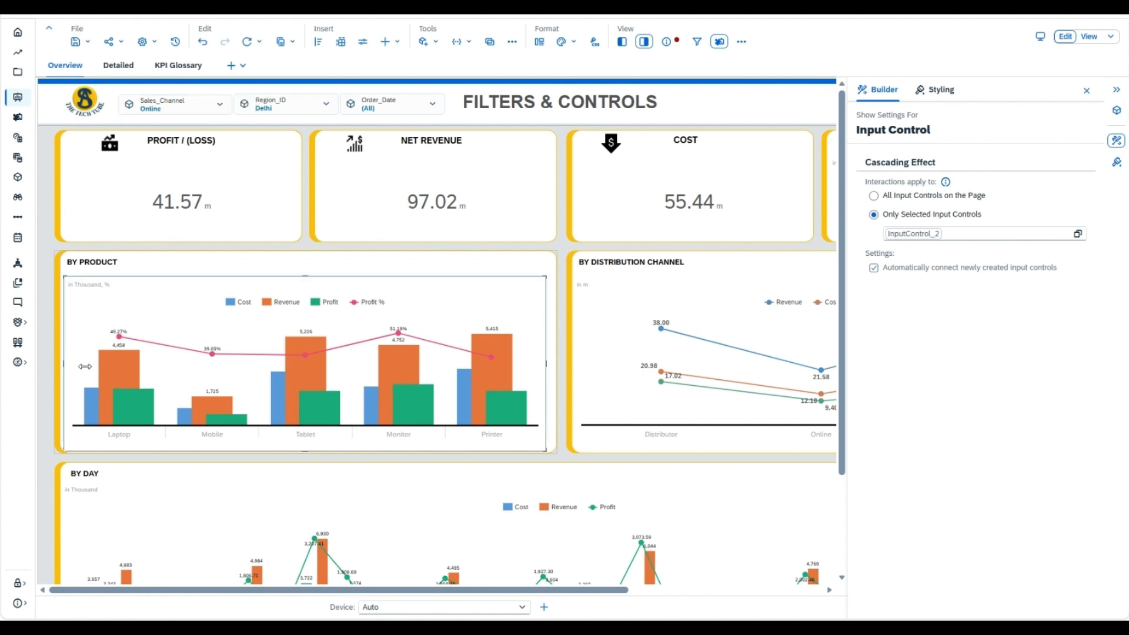
left_click(63, 362)
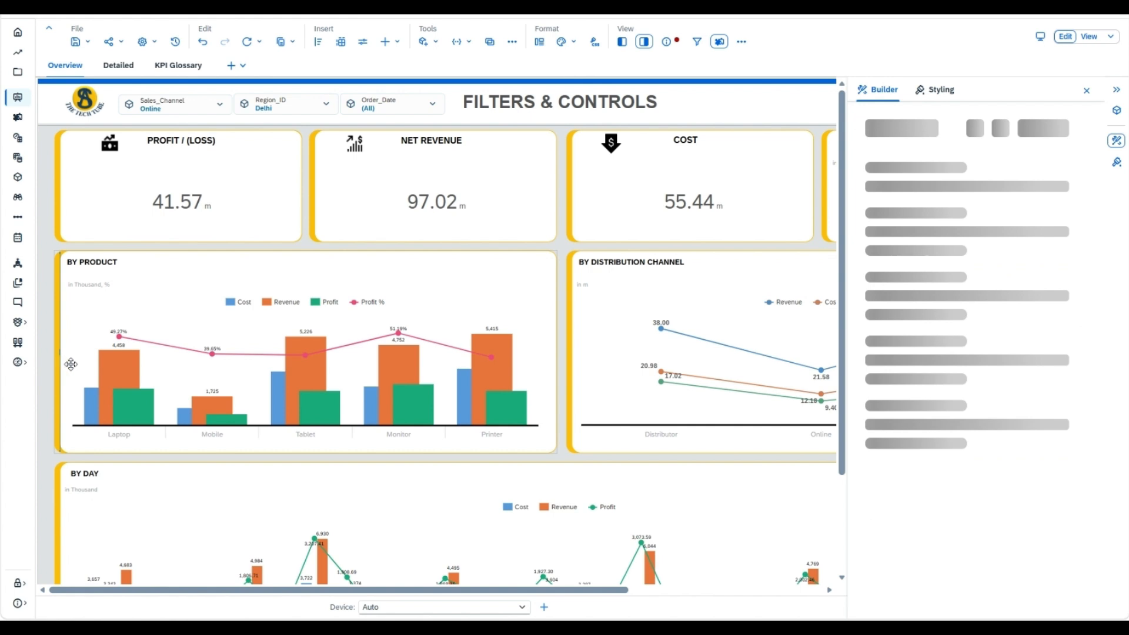
left_click_drag(82, 359, 175, 354)
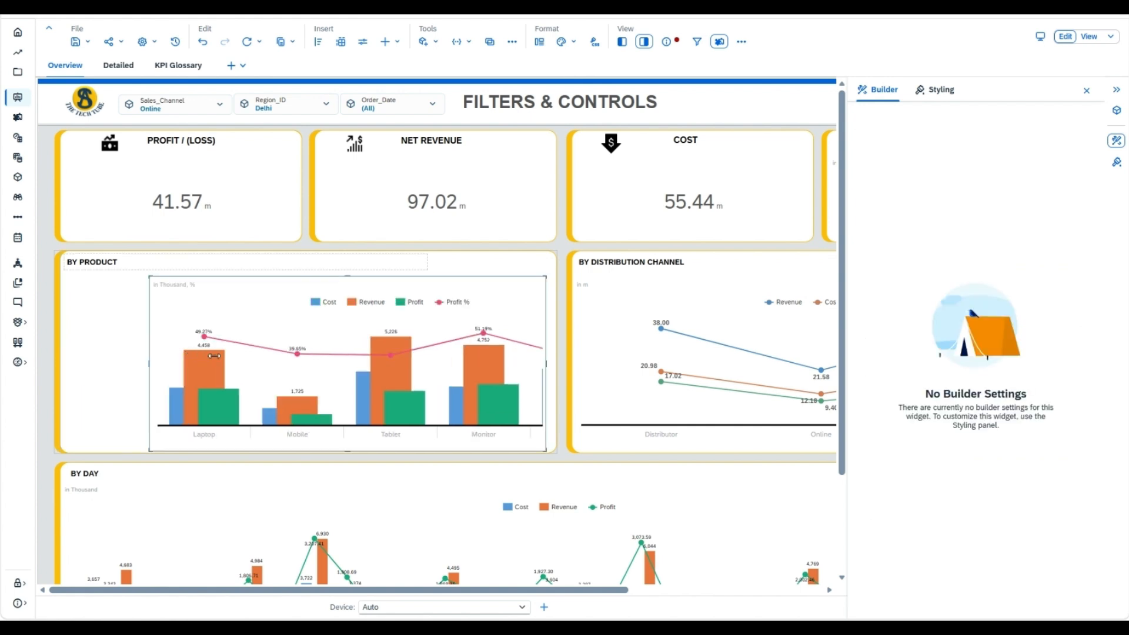
left_click_drag(228, 357, 229, 356)
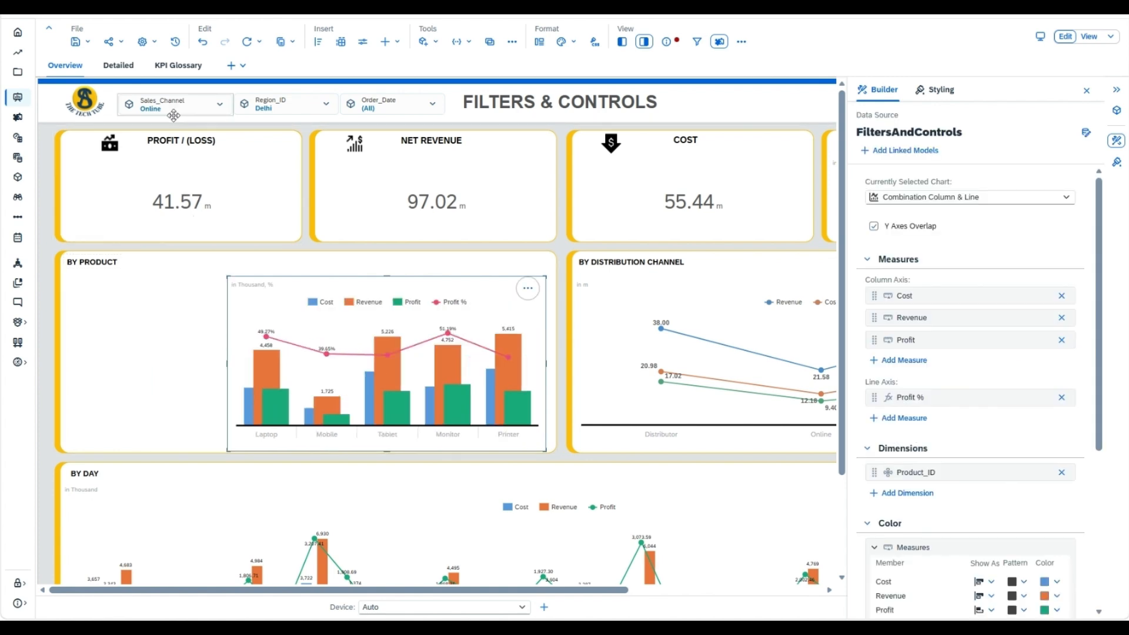
Move the Sales_Channel filter beside the By Product chart as a compact expanded list and hide its Apply Selection button
left_click_drag(137, 302, 131, 433)
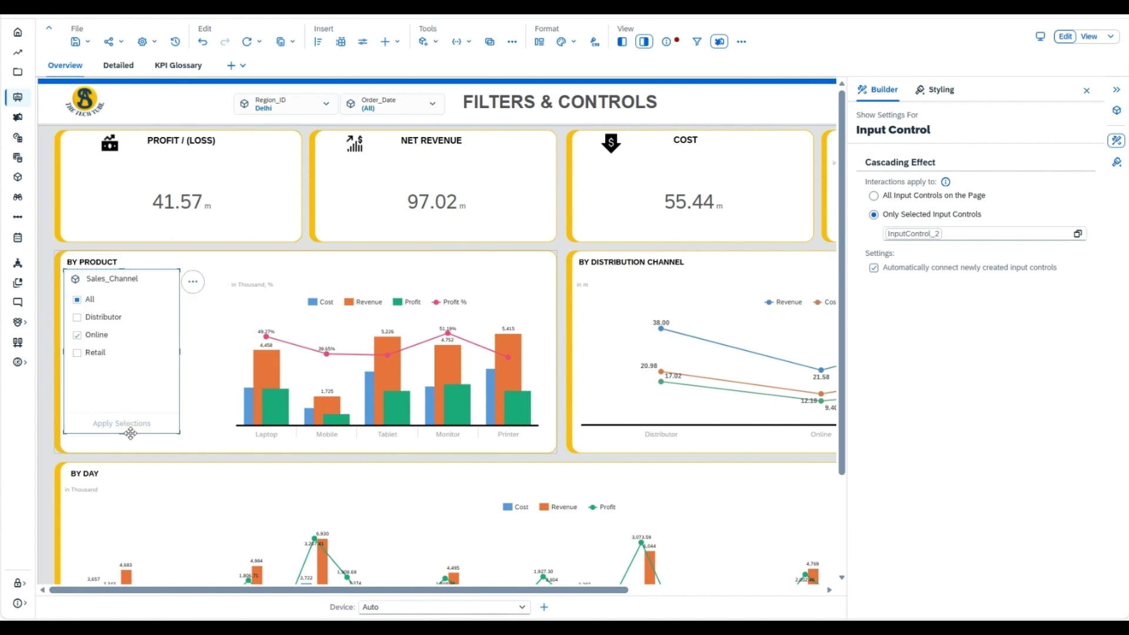
left_click(191, 282)
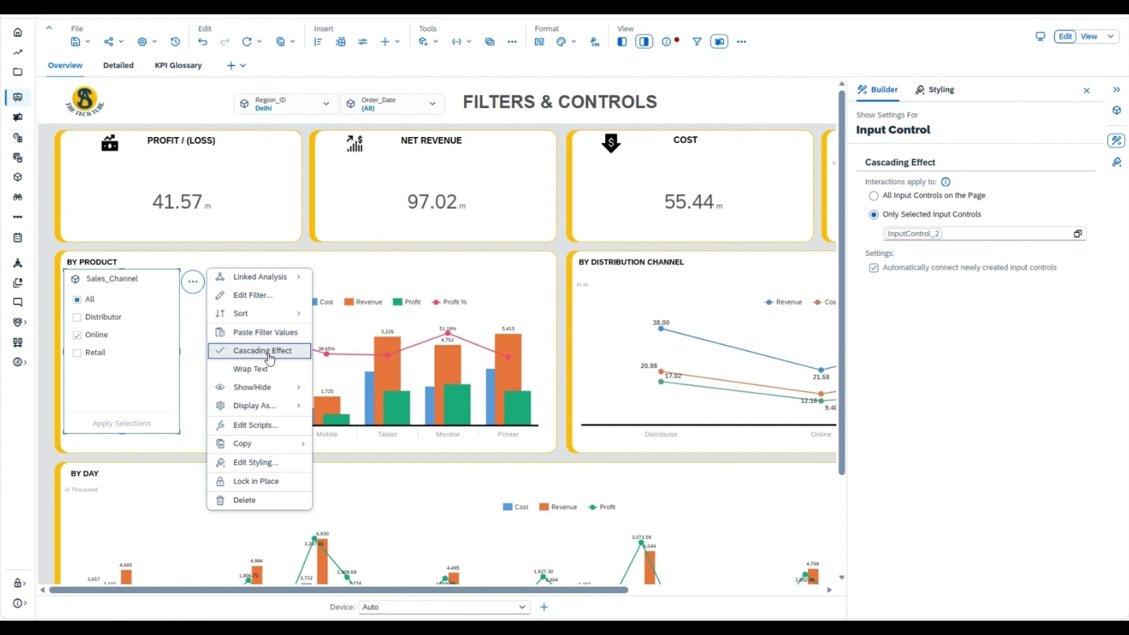
mouse_move(272, 395)
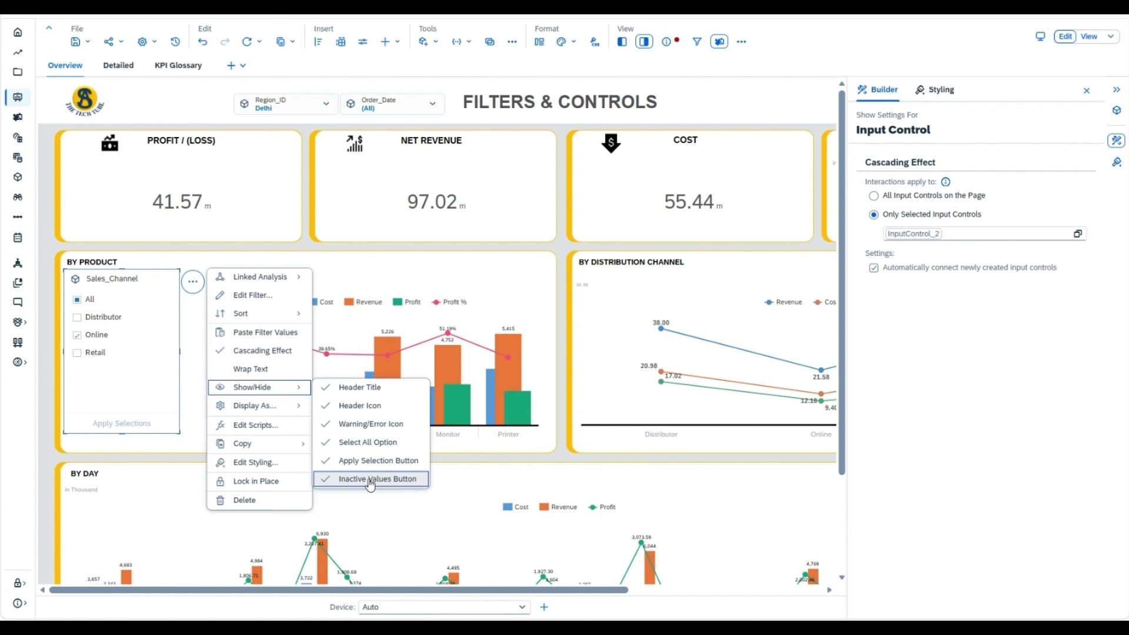
left_click(347, 461)
left_click_drag(122, 420, 155, 419)
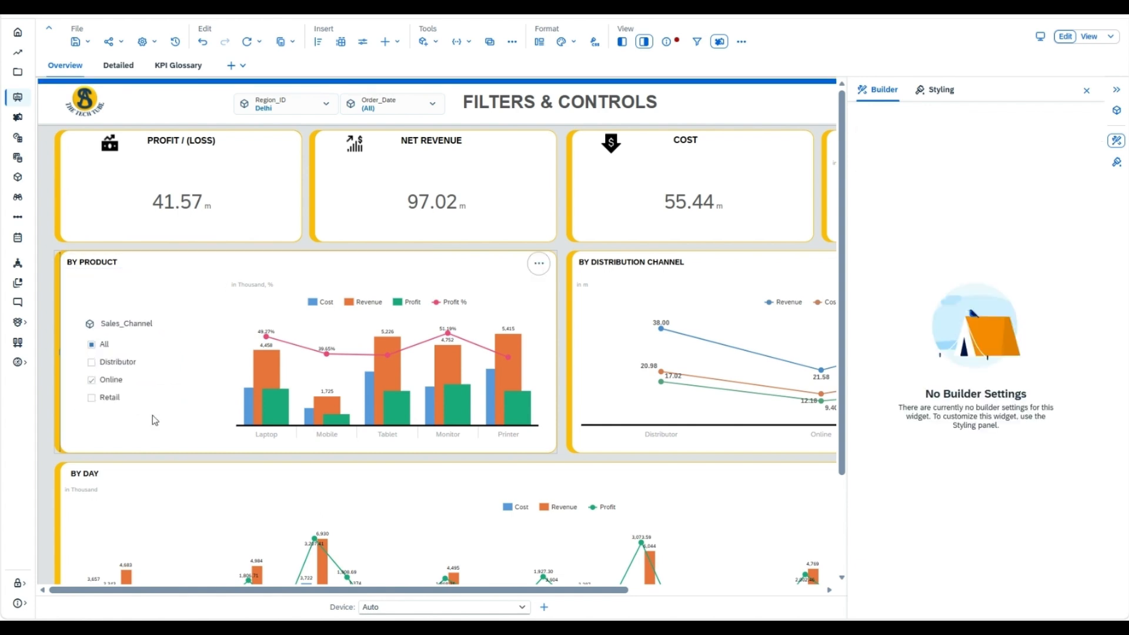
Add Distributor and Retail to the members selected in the Sales_Channel filter
left_click(109, 361)
left_click(92, 362)
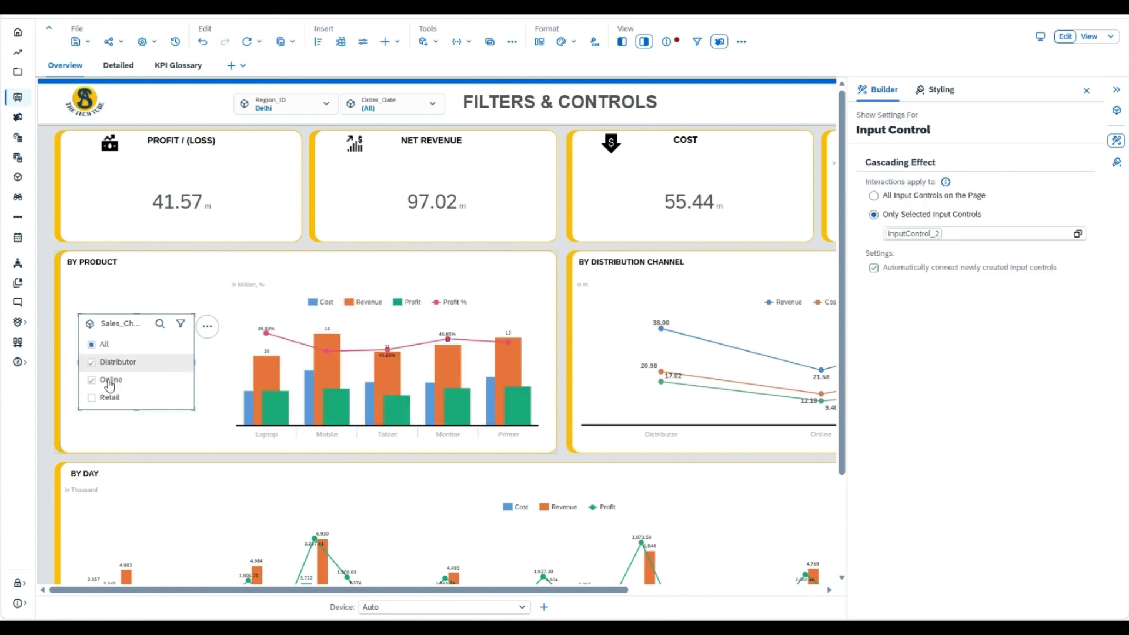
left_click(108, 397)
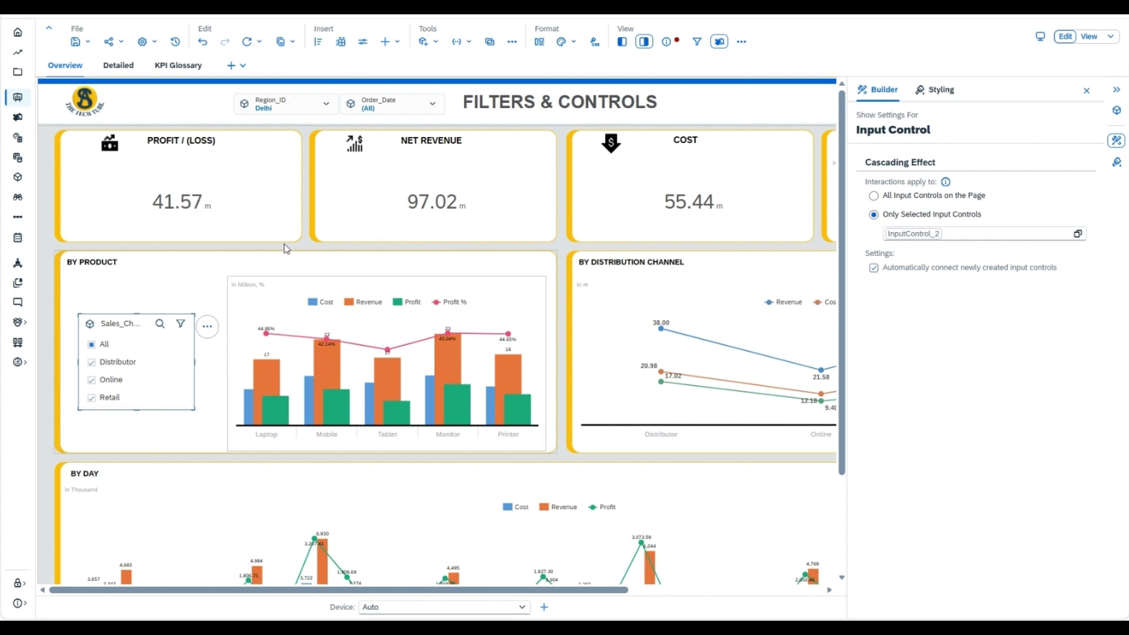
Reset the Region_ID page filter to all members and show the story filter bar
left_click(295, 104)
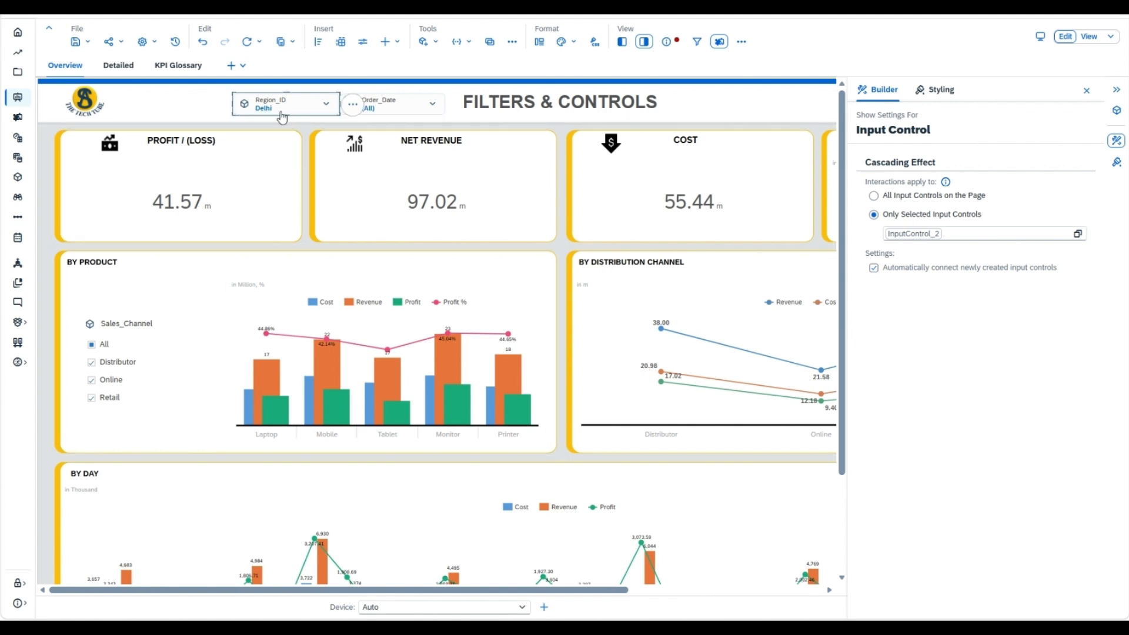
left_click(288, 108)
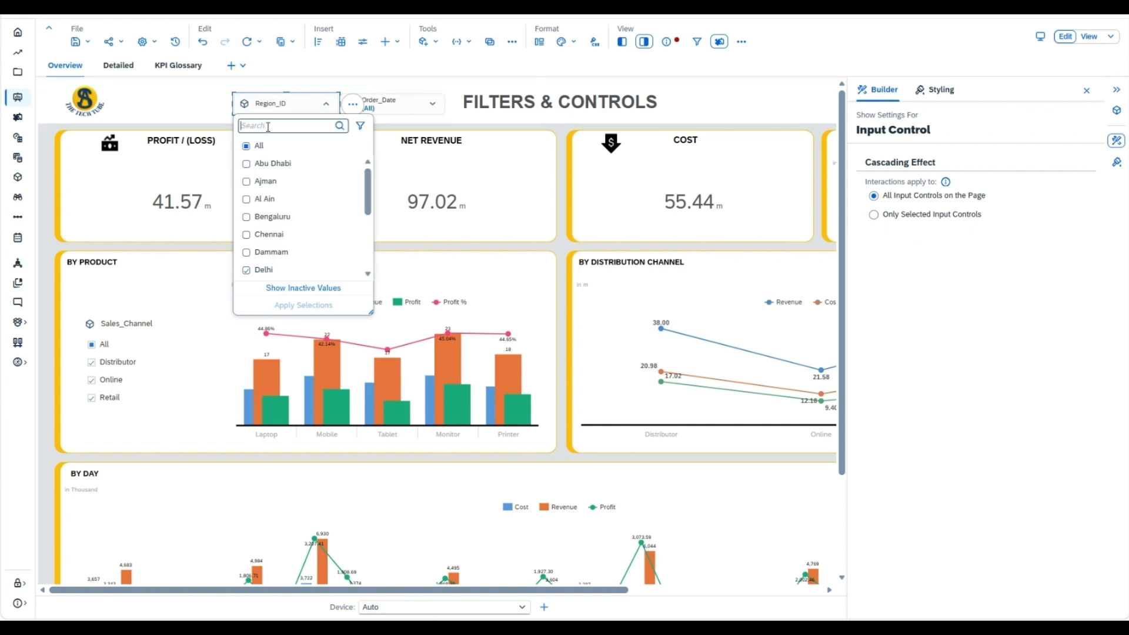
left_click(259, 145)
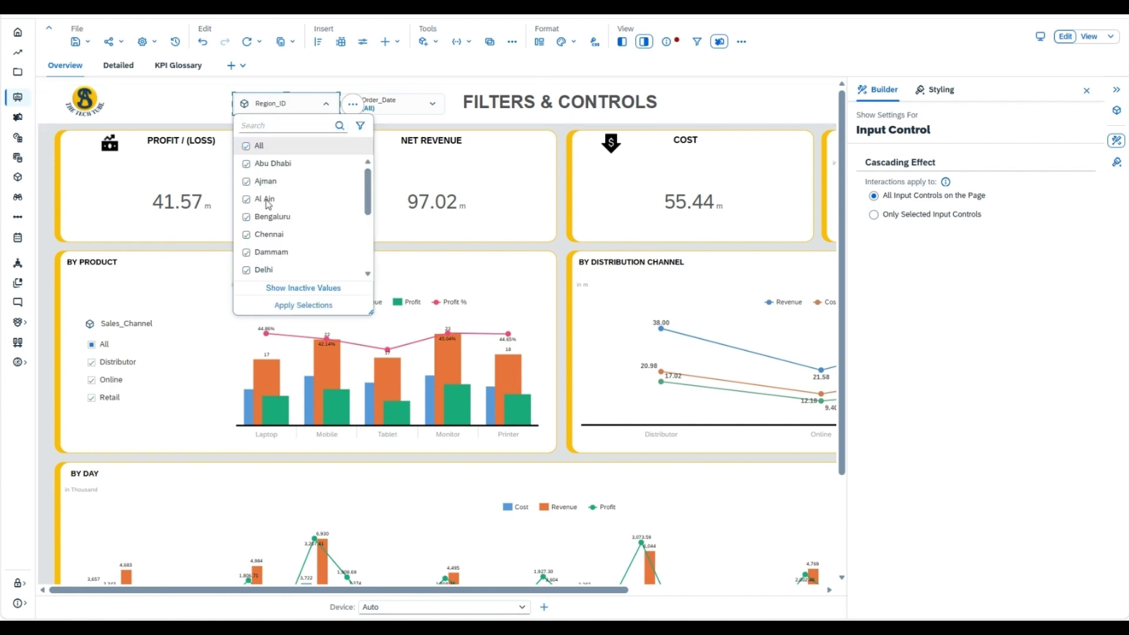
left_click(305, 305)
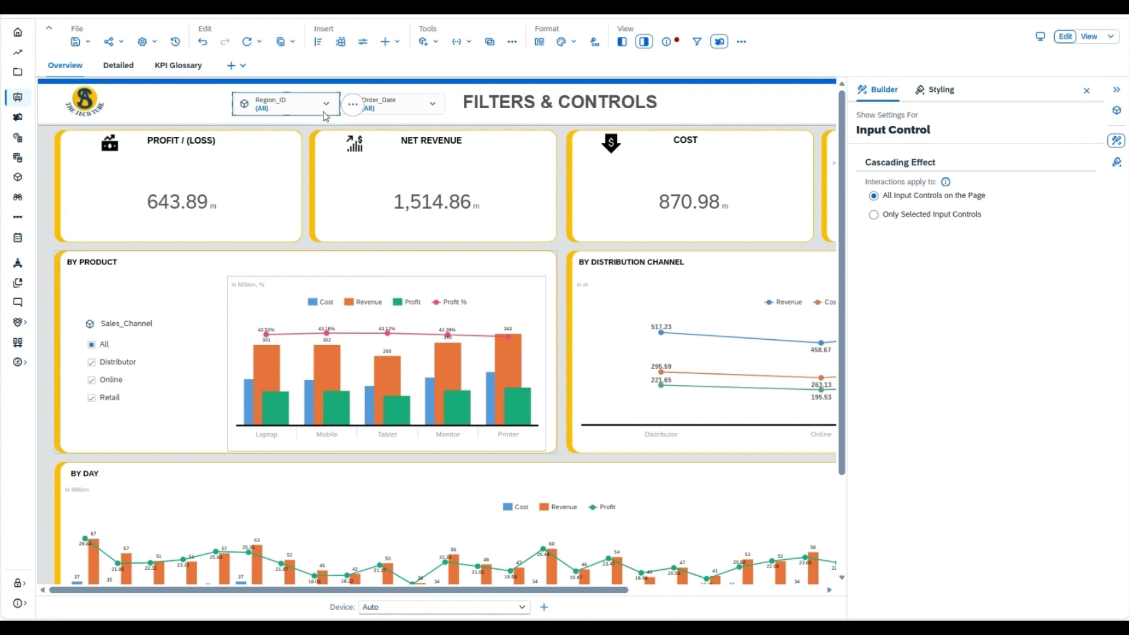
left_click(696, 43)
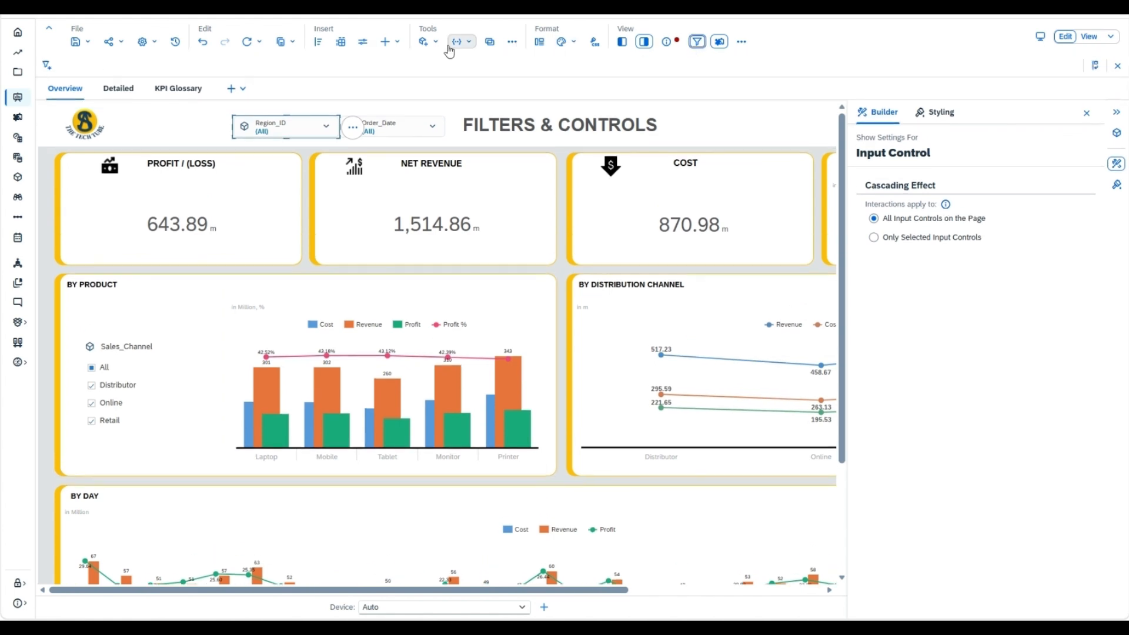
Examine the dimensions, calculations and measures available for a chart-level filter on the By Product chart, without adding one
left_click(484, 320)
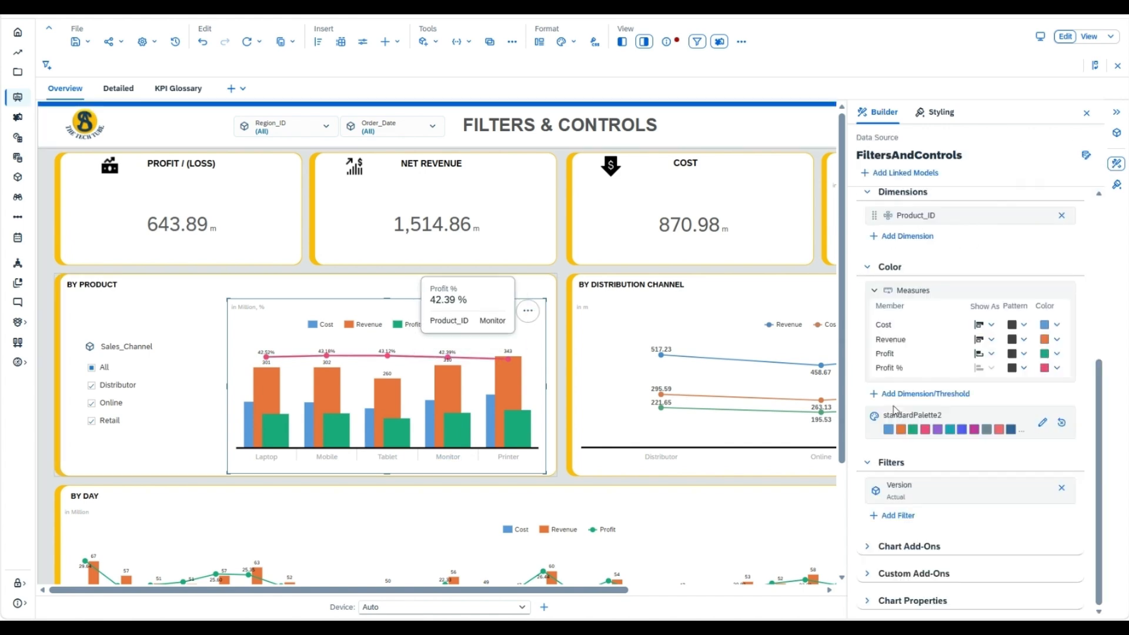
left_click(895, 516)
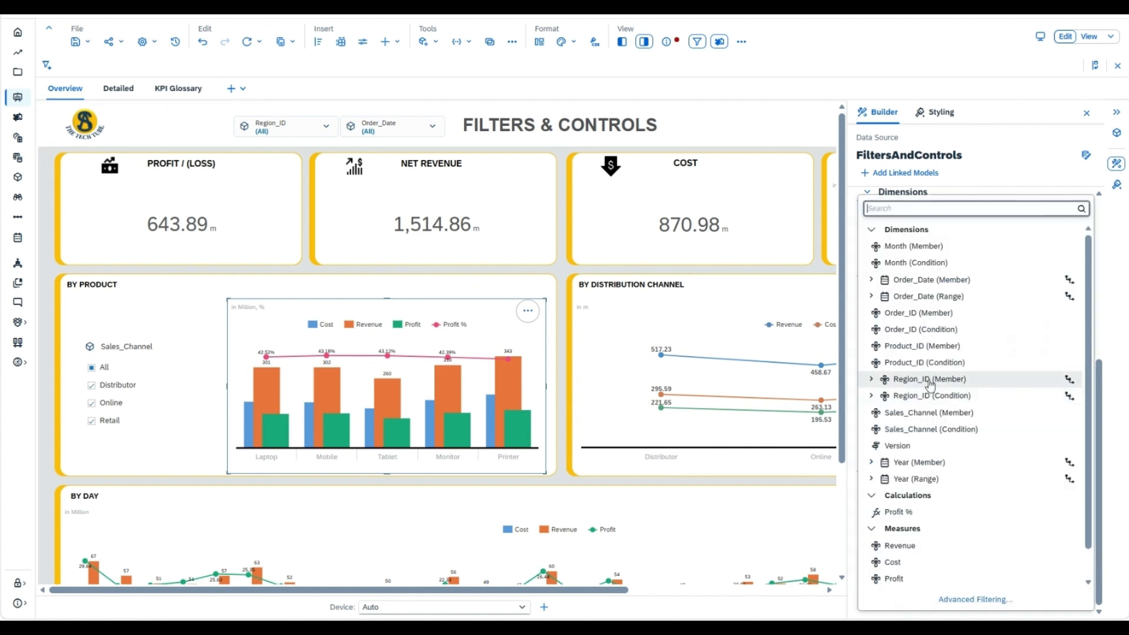
scroll(933, 381, "down", 1)
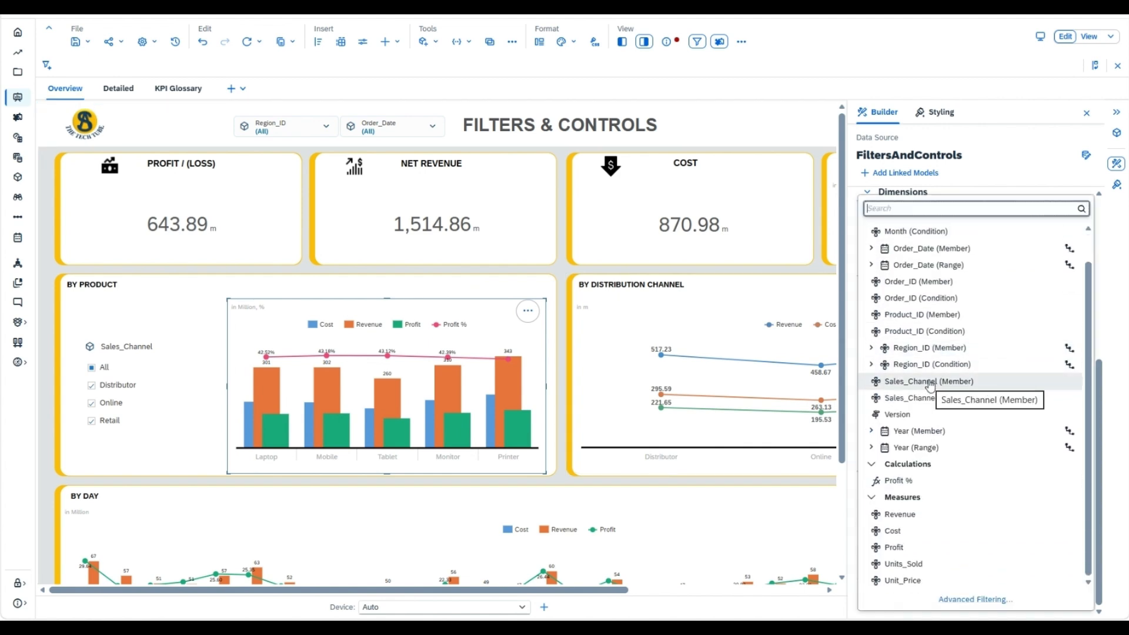
scroll(930, 386, "up", 1)
scroll(929, 386, "down", 1)
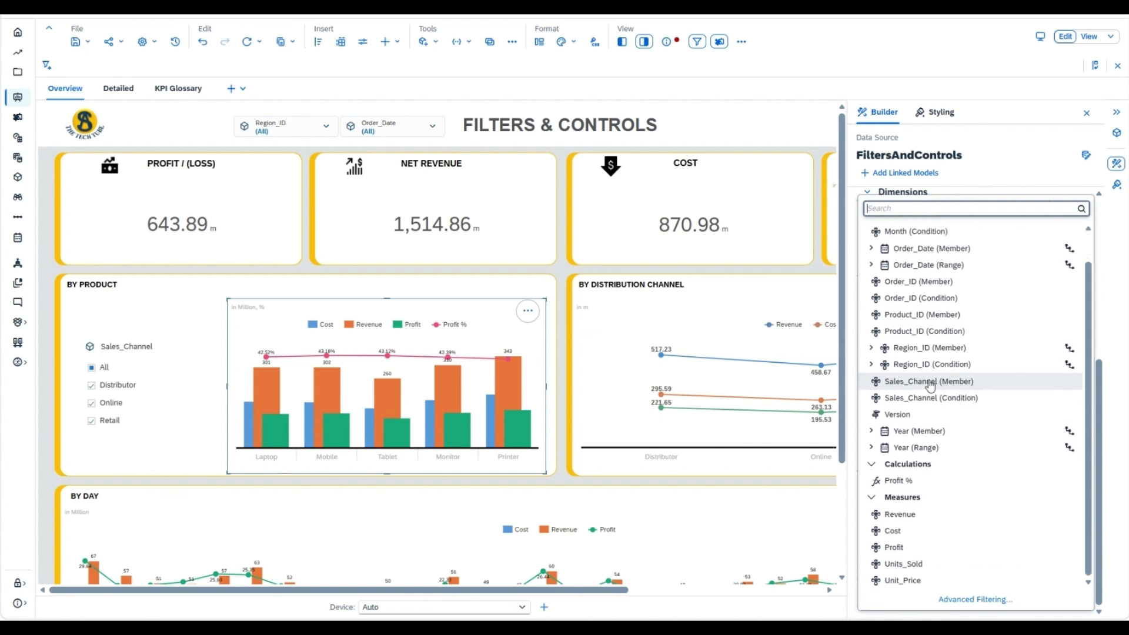
scroll(930, 386, "up", 1)
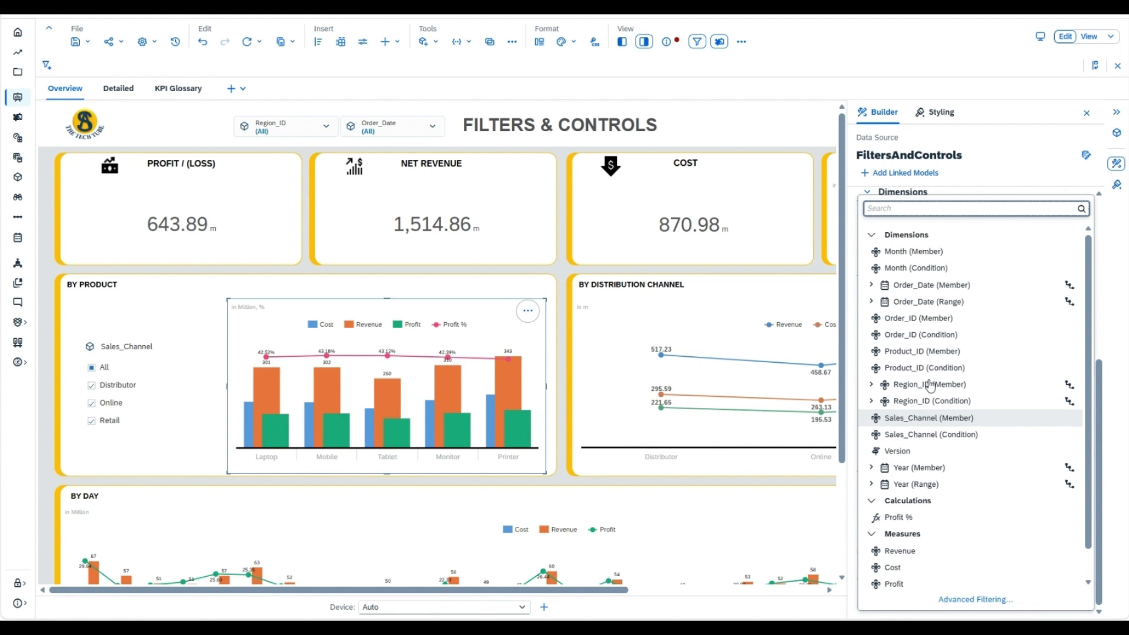
scroll(930, 385, "down", 1)
scroll(931, 386, "up", 1)
scroll(930, 386, "down", 1)
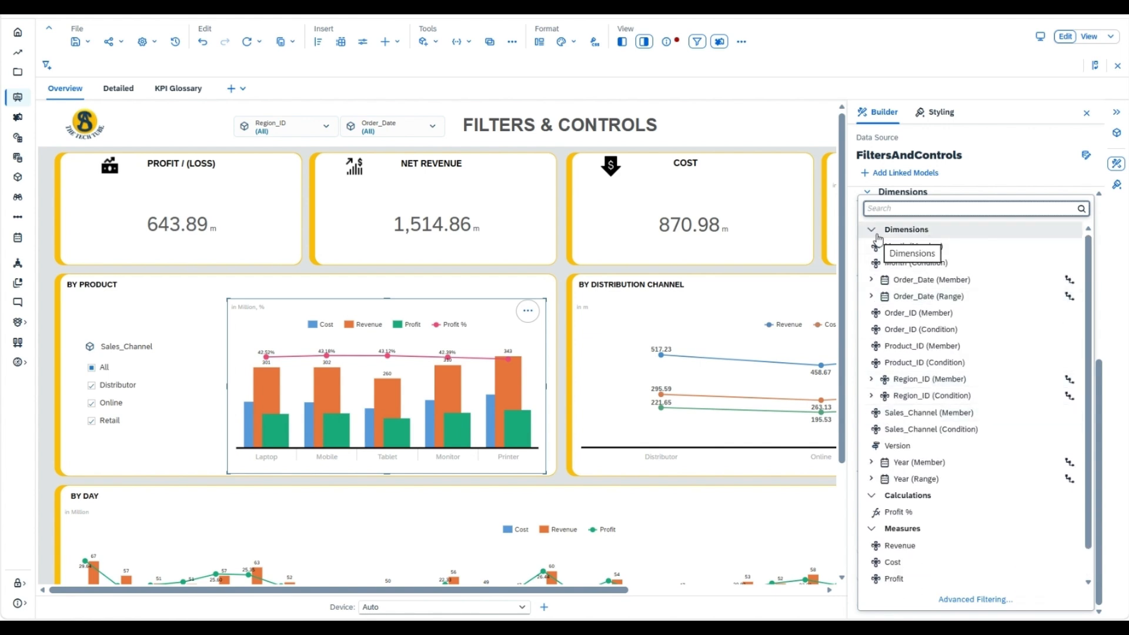
left_click(856, 237)
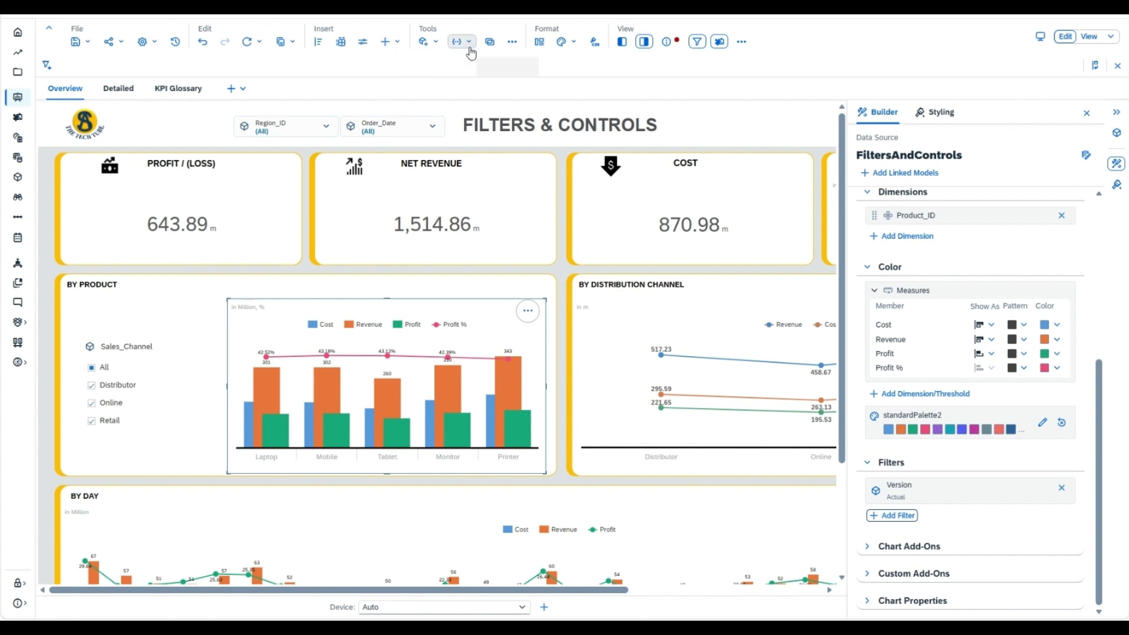
Show the filter and control widgets that can be inserted on the page
left_click(395, 44)
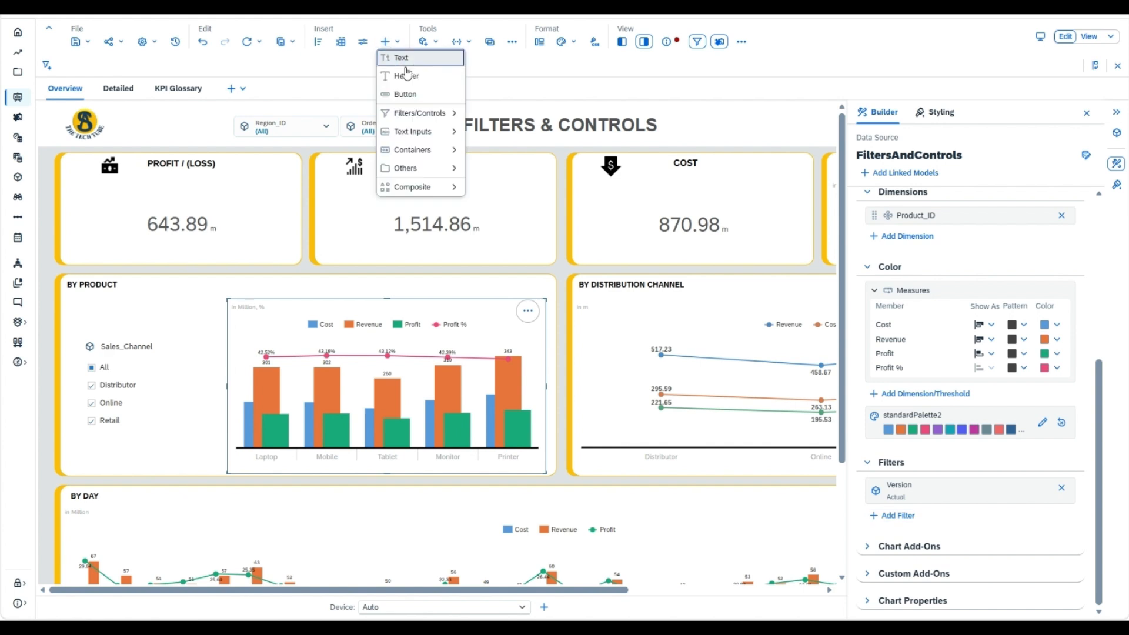
mouse_move(444, 115)
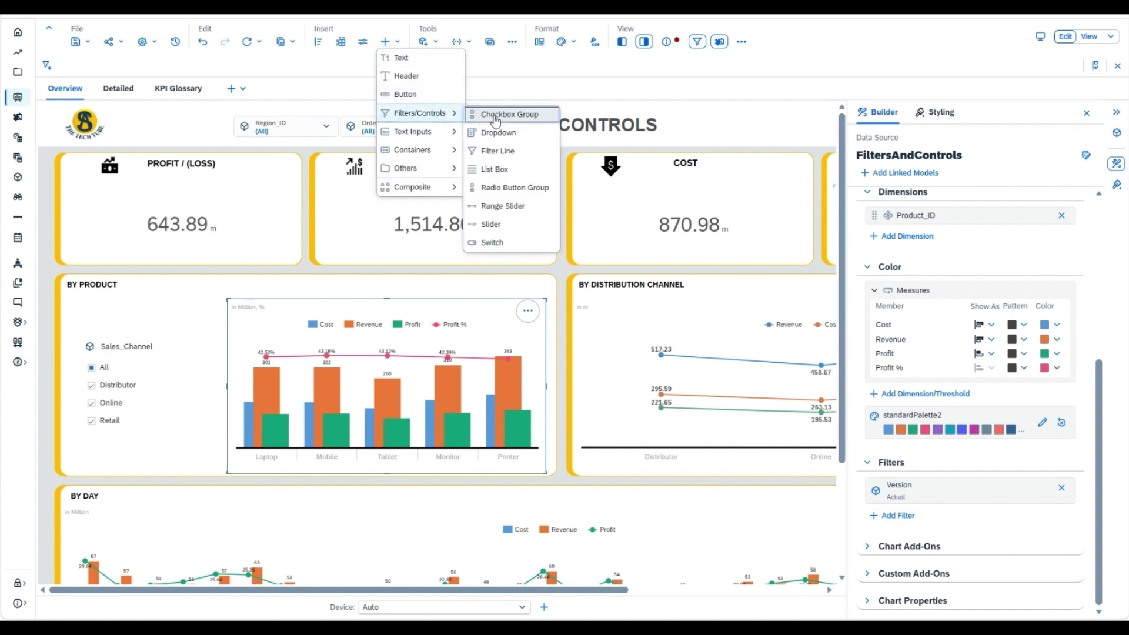